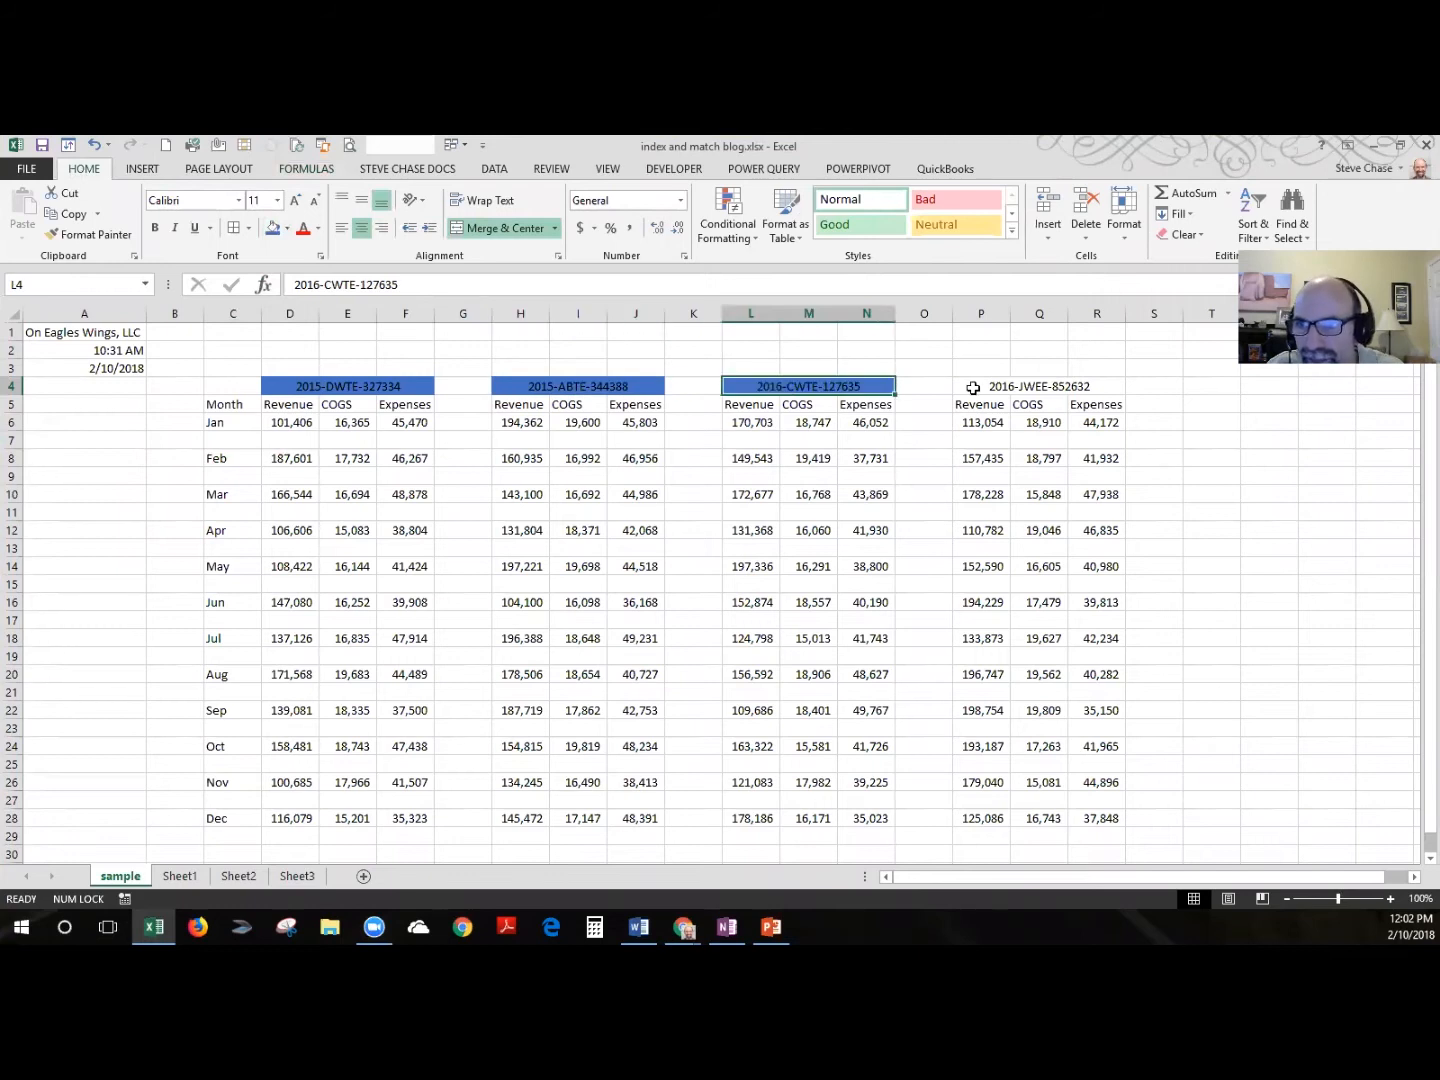
- Apply the blue fill of the other ID headers to the merged header in P4
left_click(980, 387)
key("F4")
left_click(982, 476)
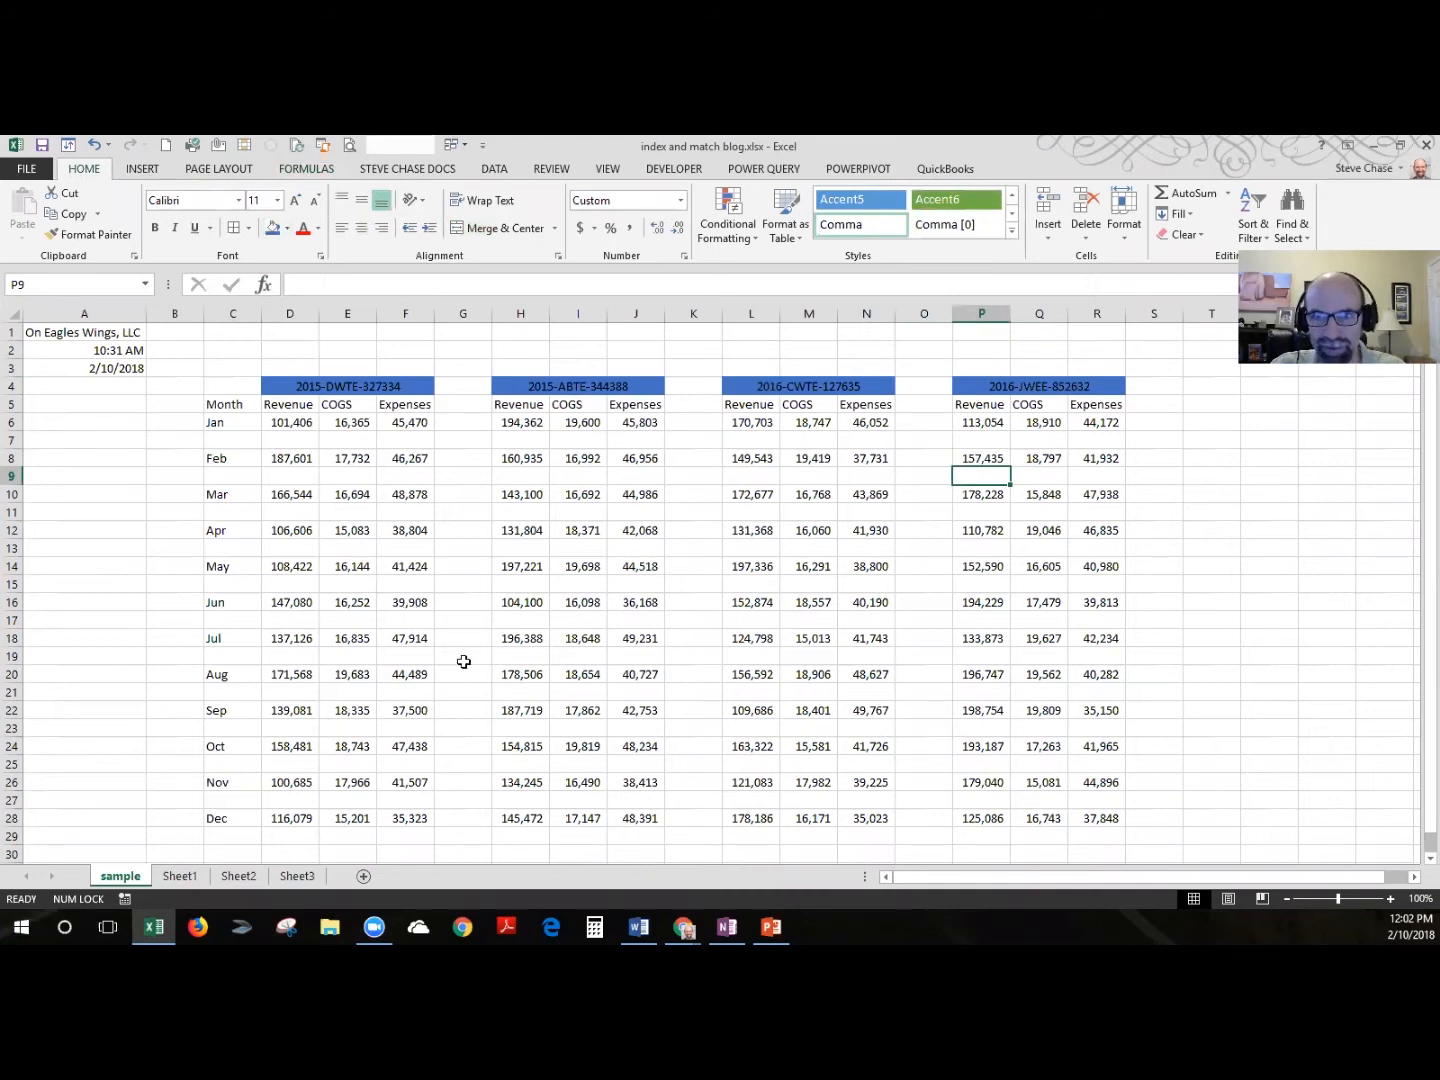
left_click_drag(251, 440, 1167, 440)
left_click(1000, 667)
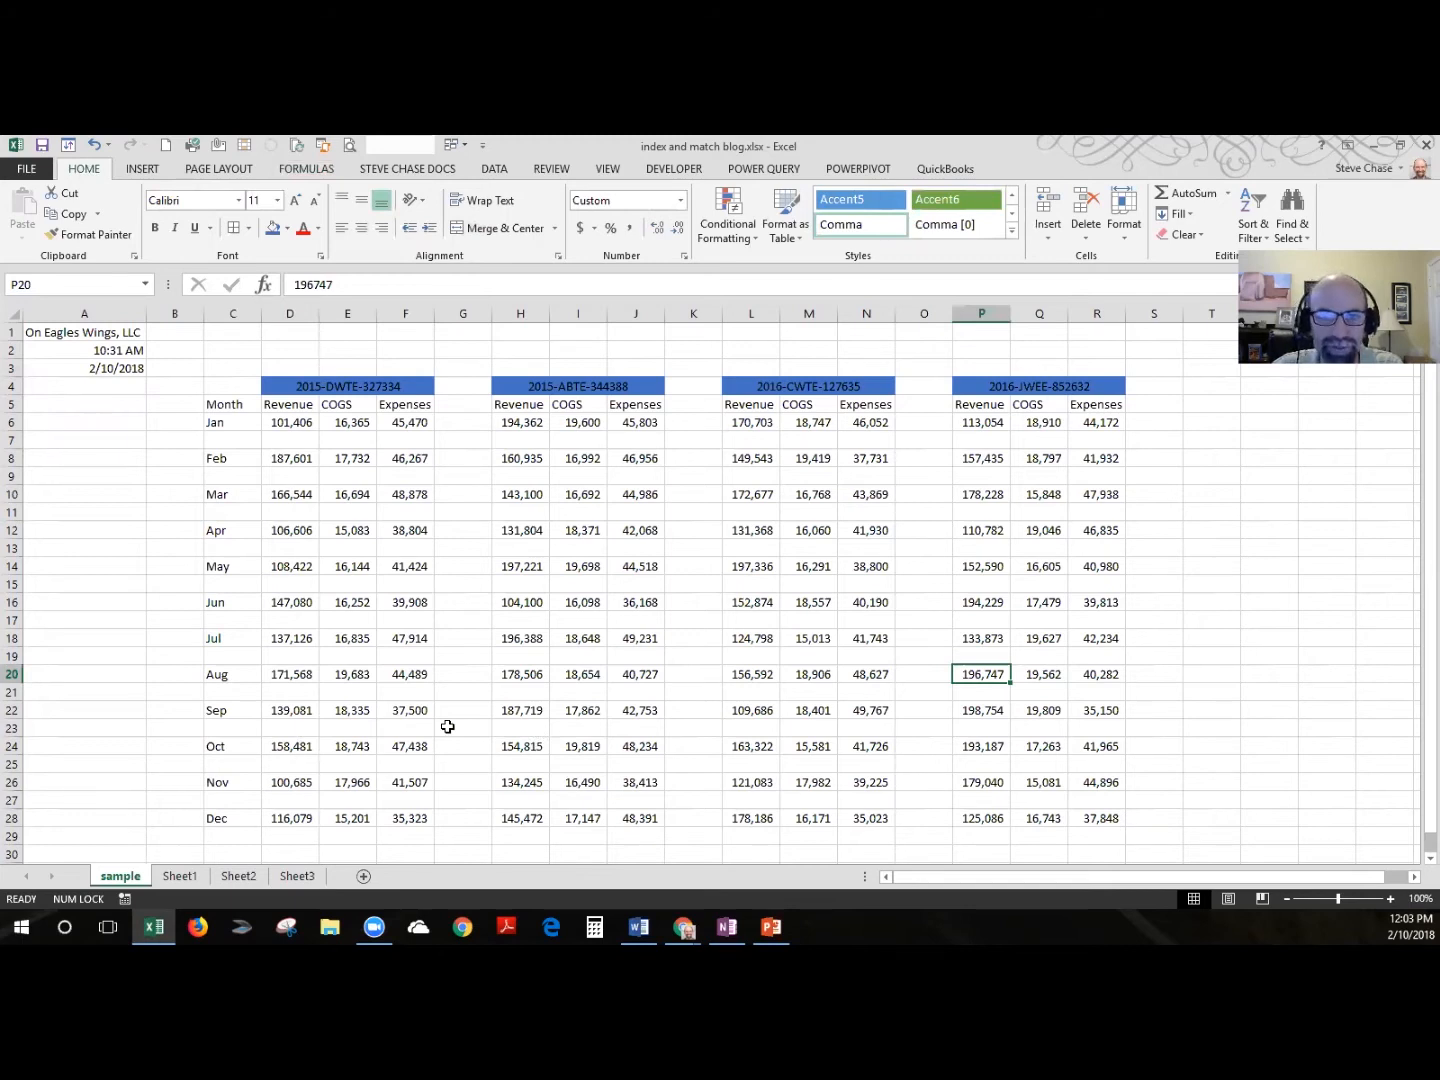
- Enter the label INDEX in cell A6 and MATCH in cell A7
left_click(83, 419)
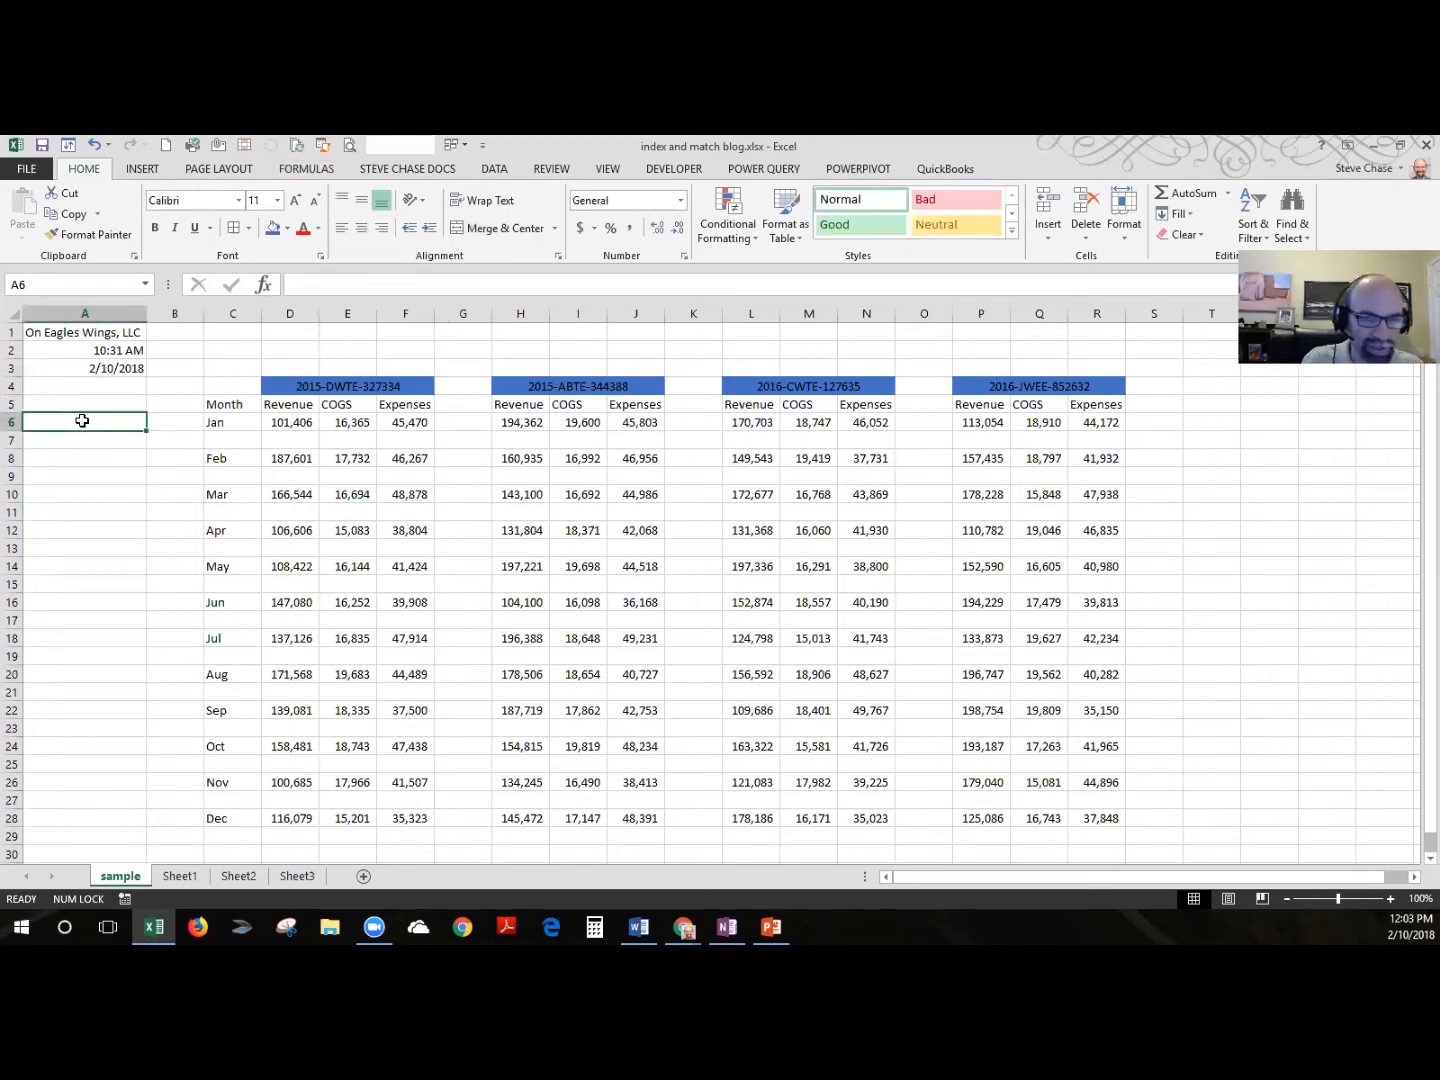
type("INDEX")
key("Return")
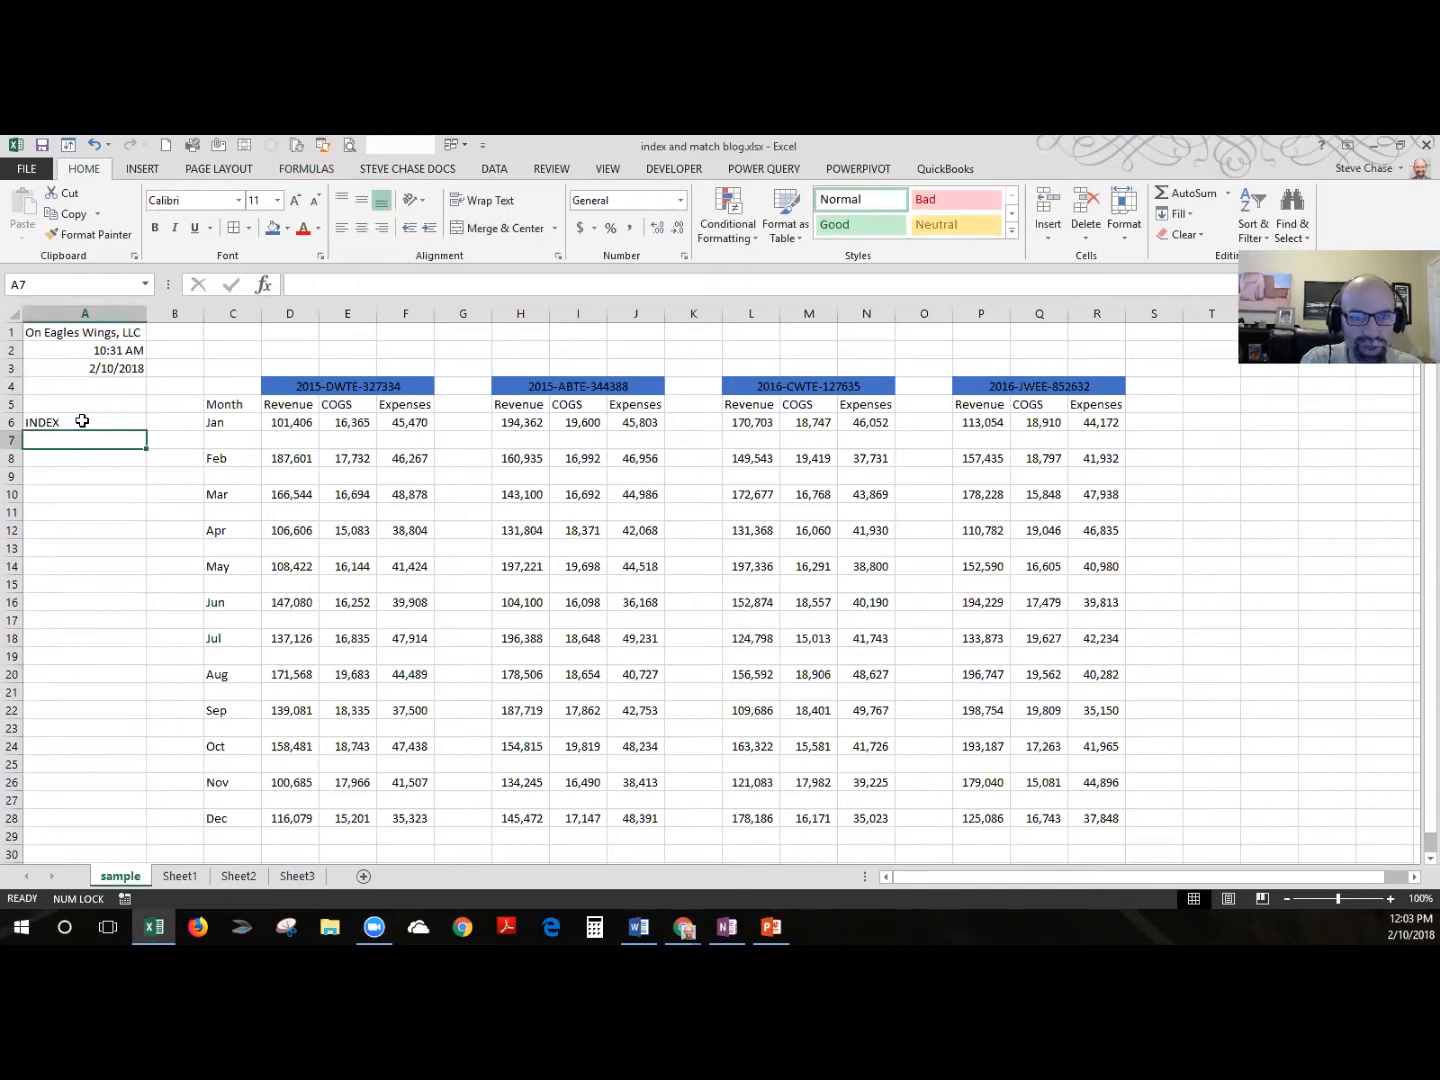
type("MATCH")
key("Return")
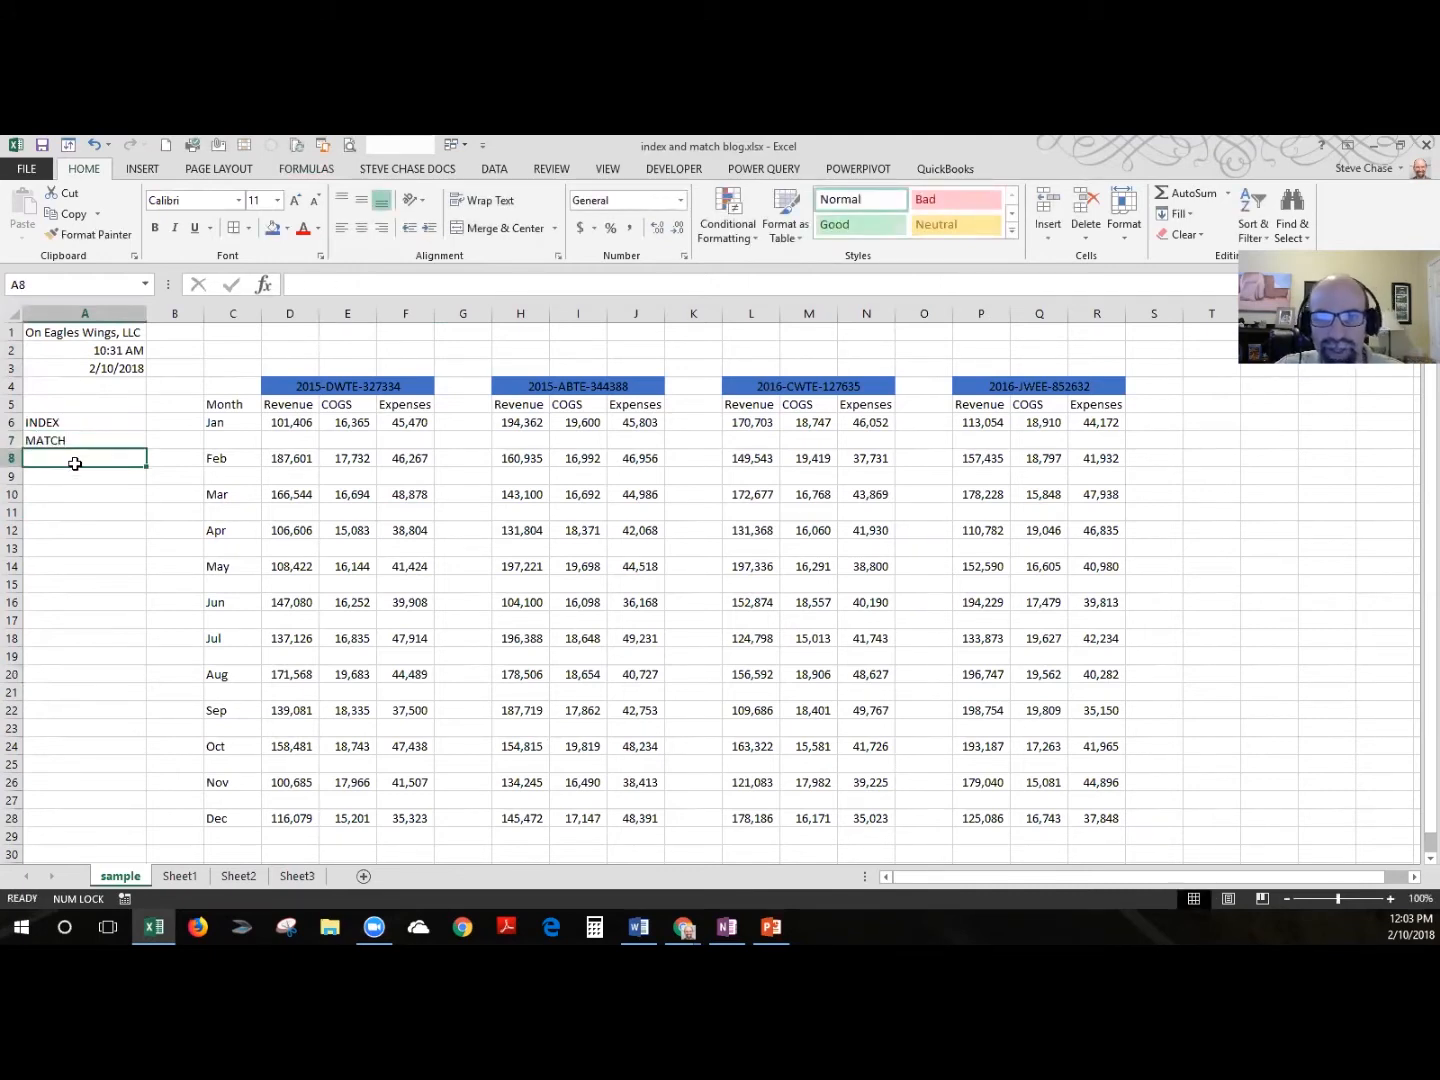
- Name the block of monthly figures in D6:R28 DataRange
left_click(278, 420)
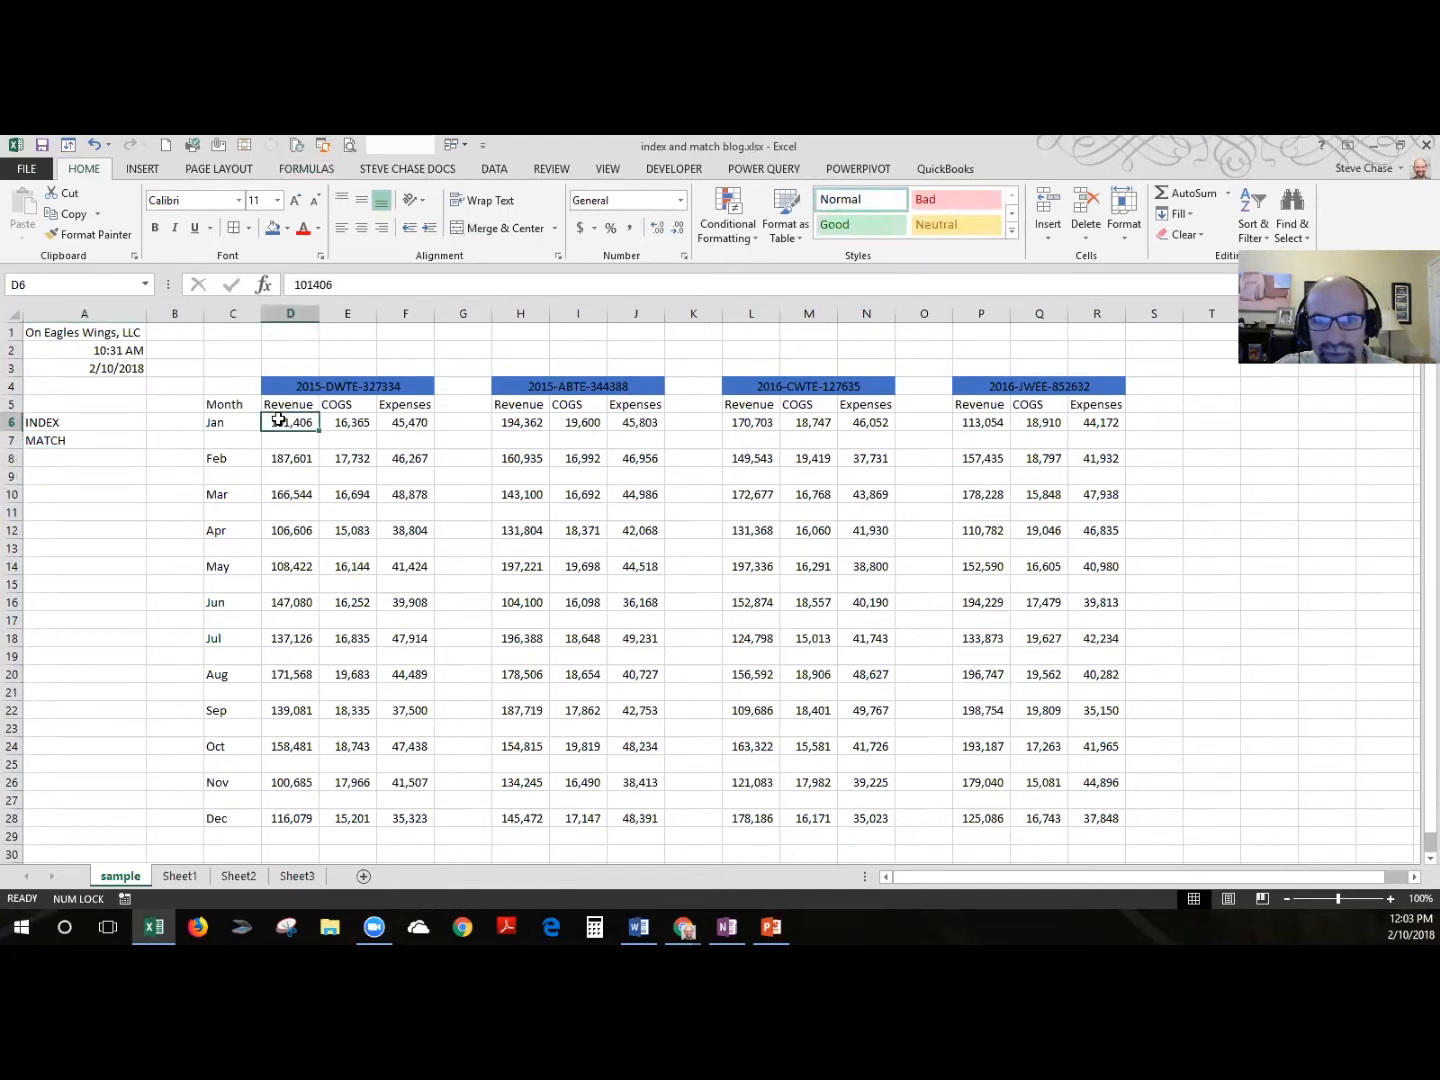
left_click_drag(278, 420, 1094, 822)
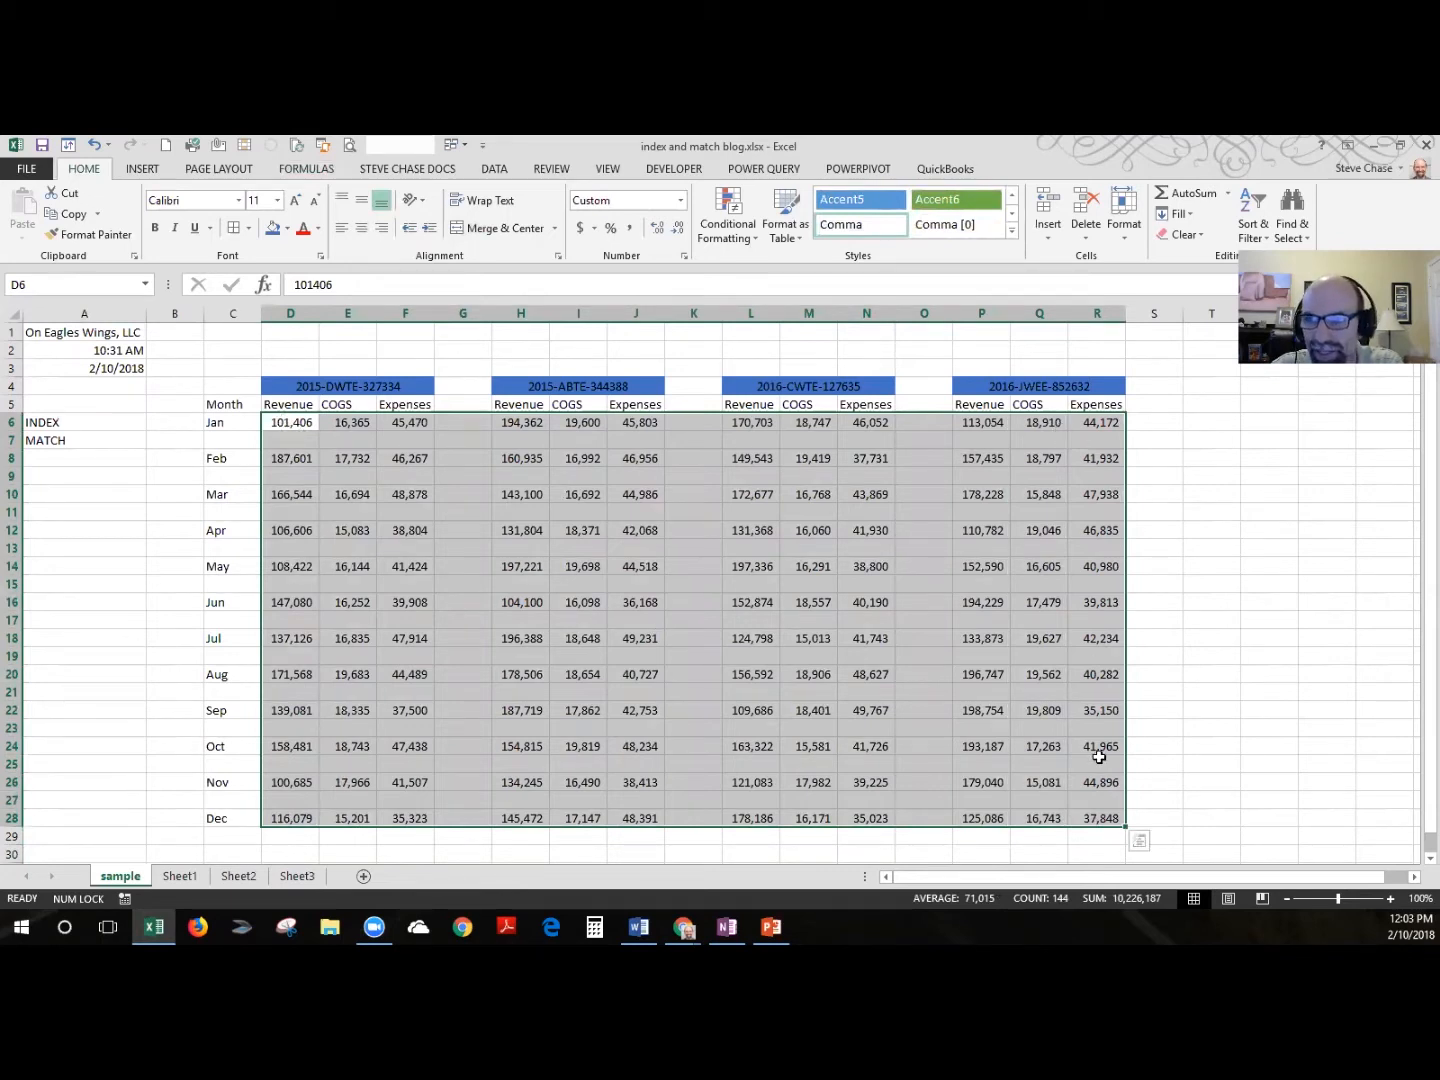
left_click(40, 287)
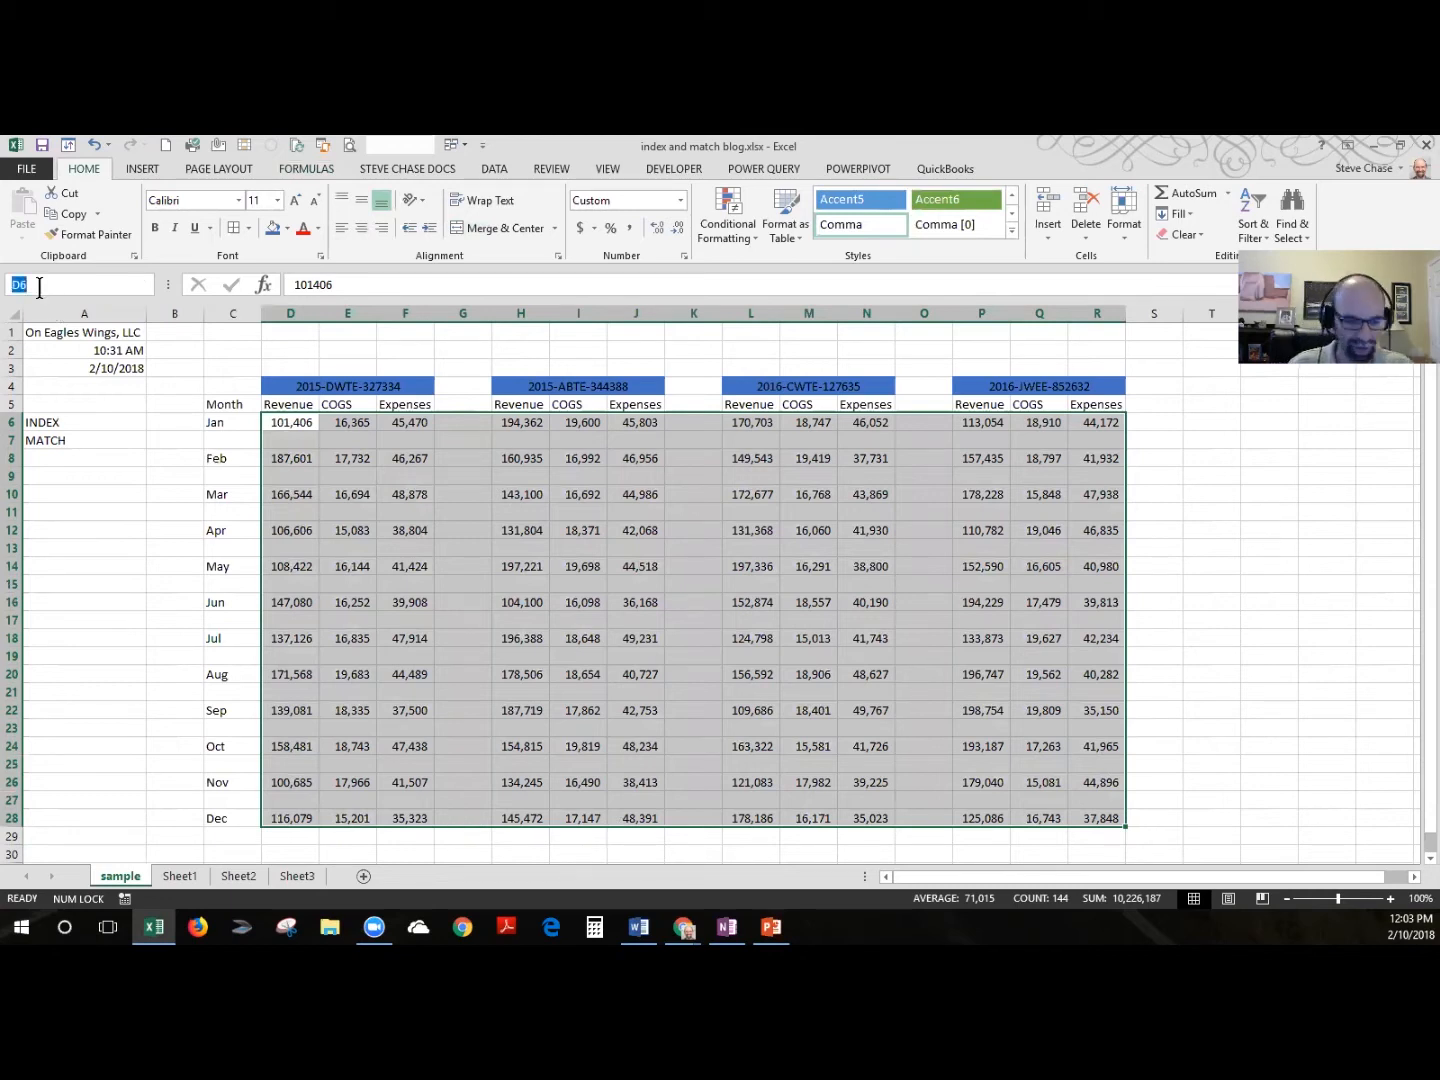
type("Data")
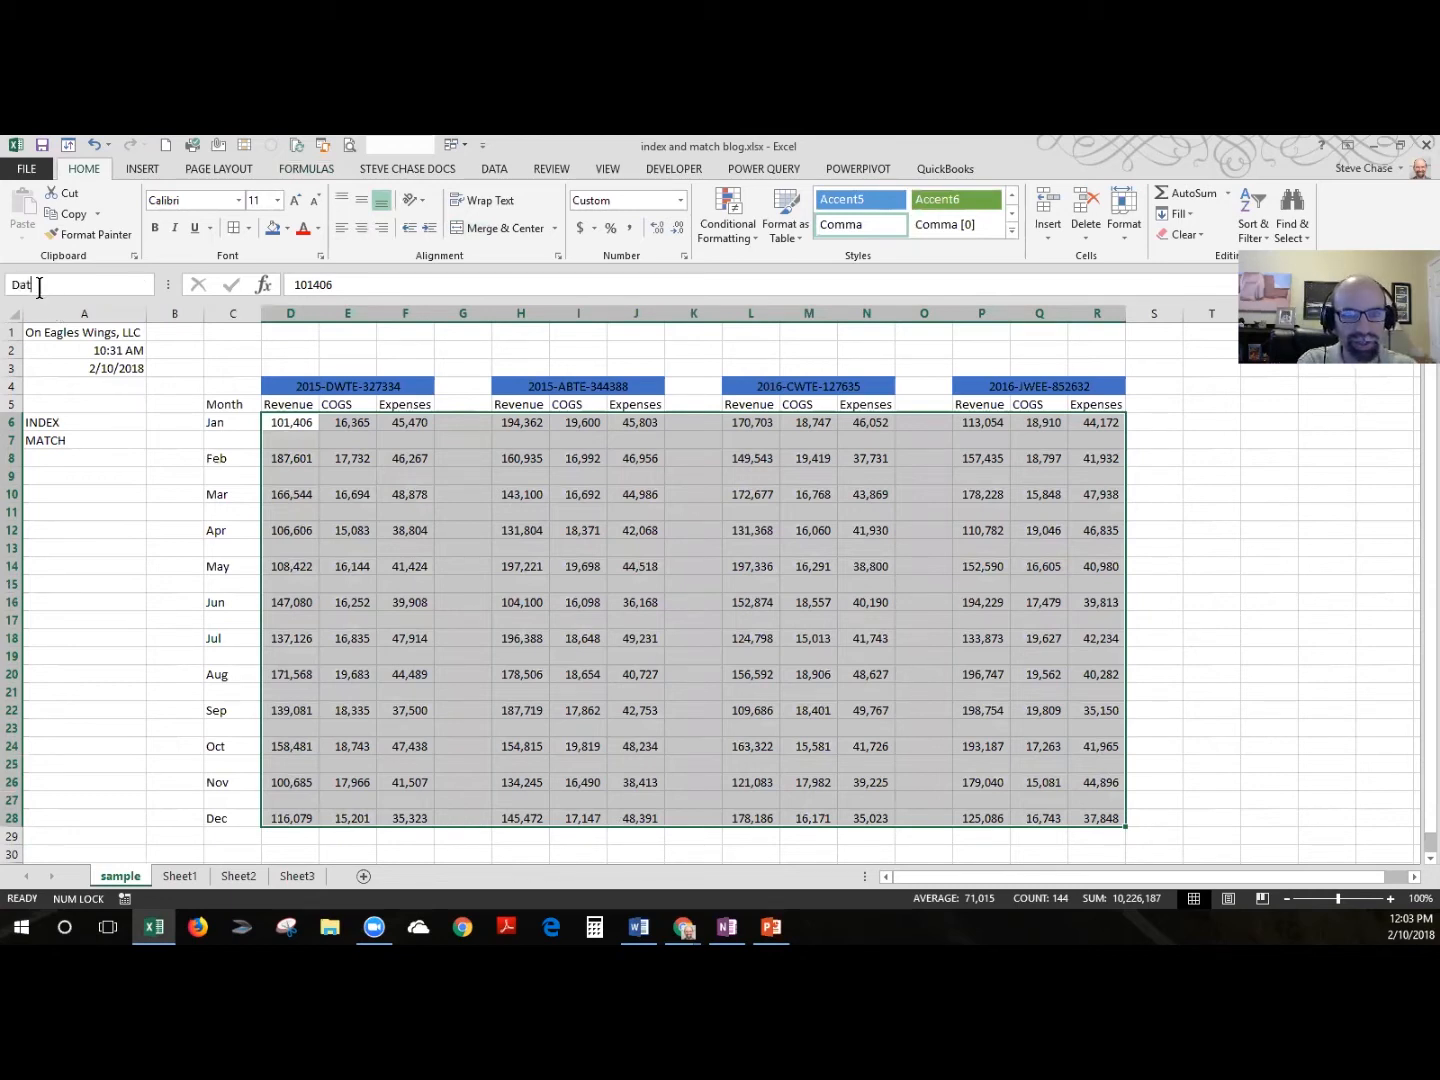
type("Range")
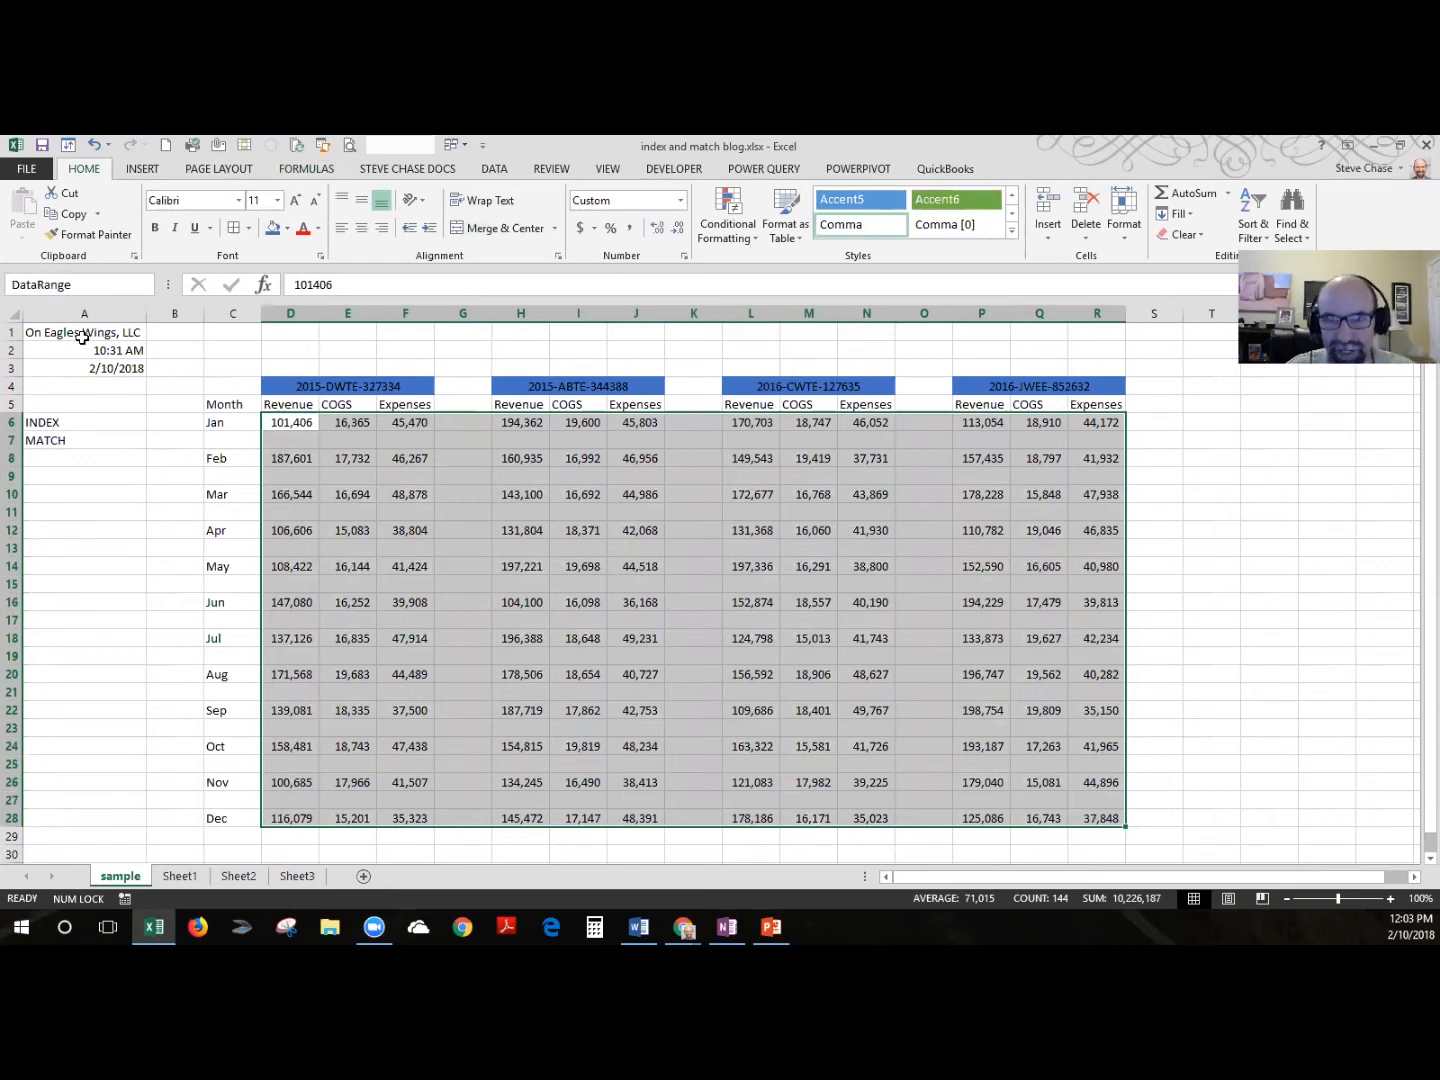
key("Return")
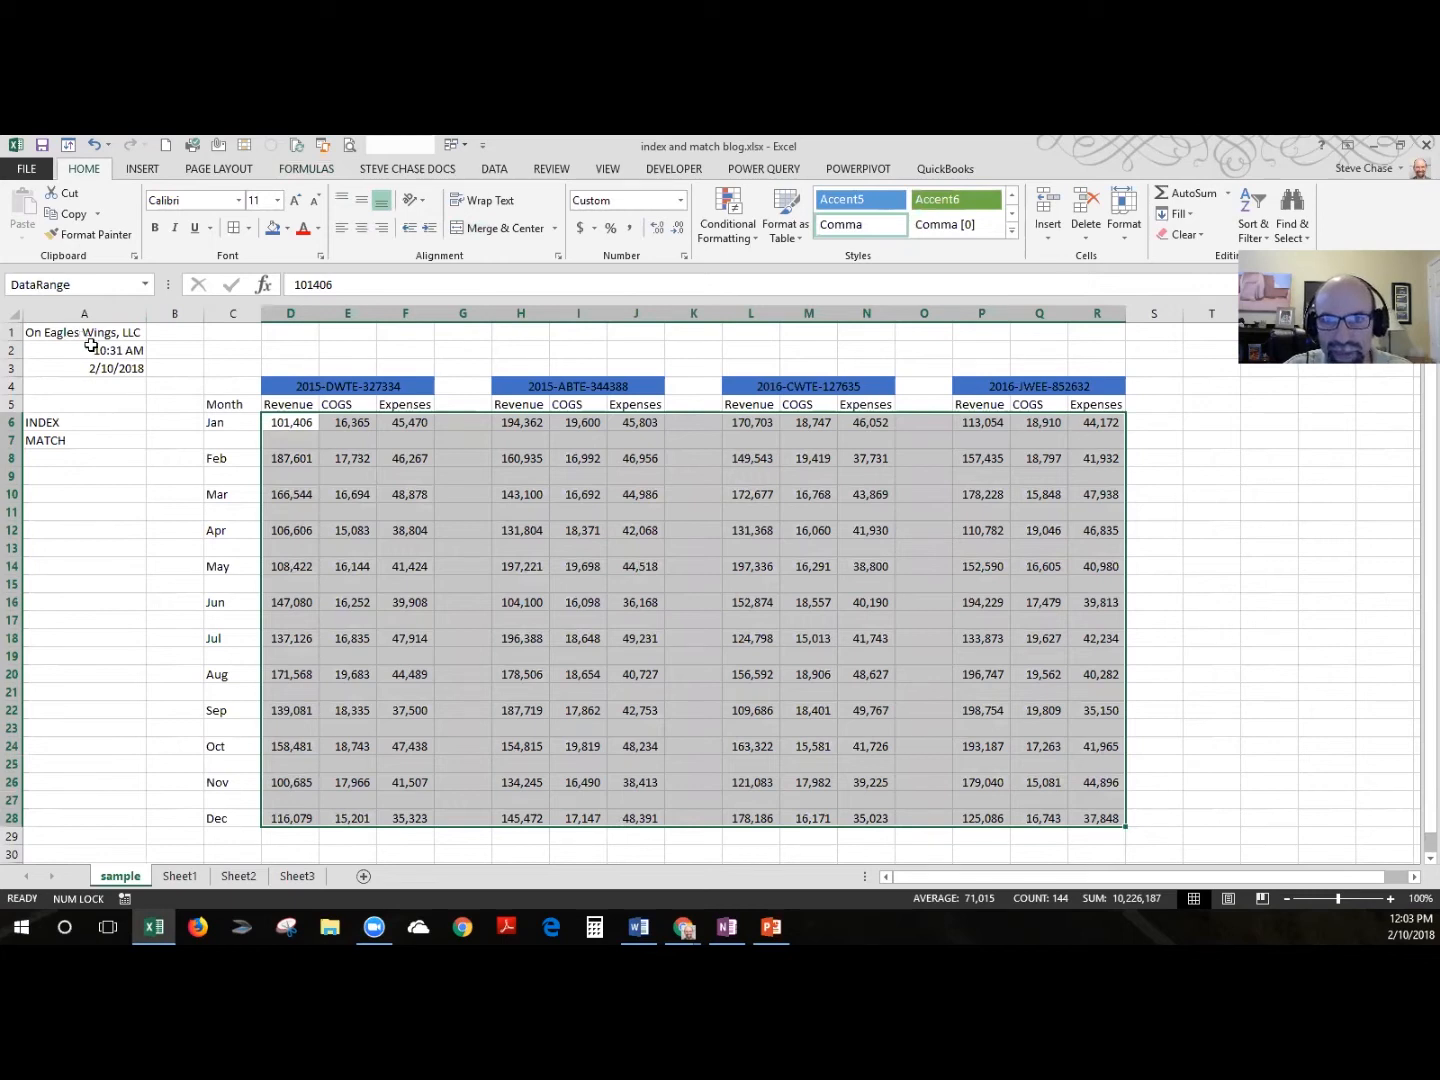
left_click(367, 554)
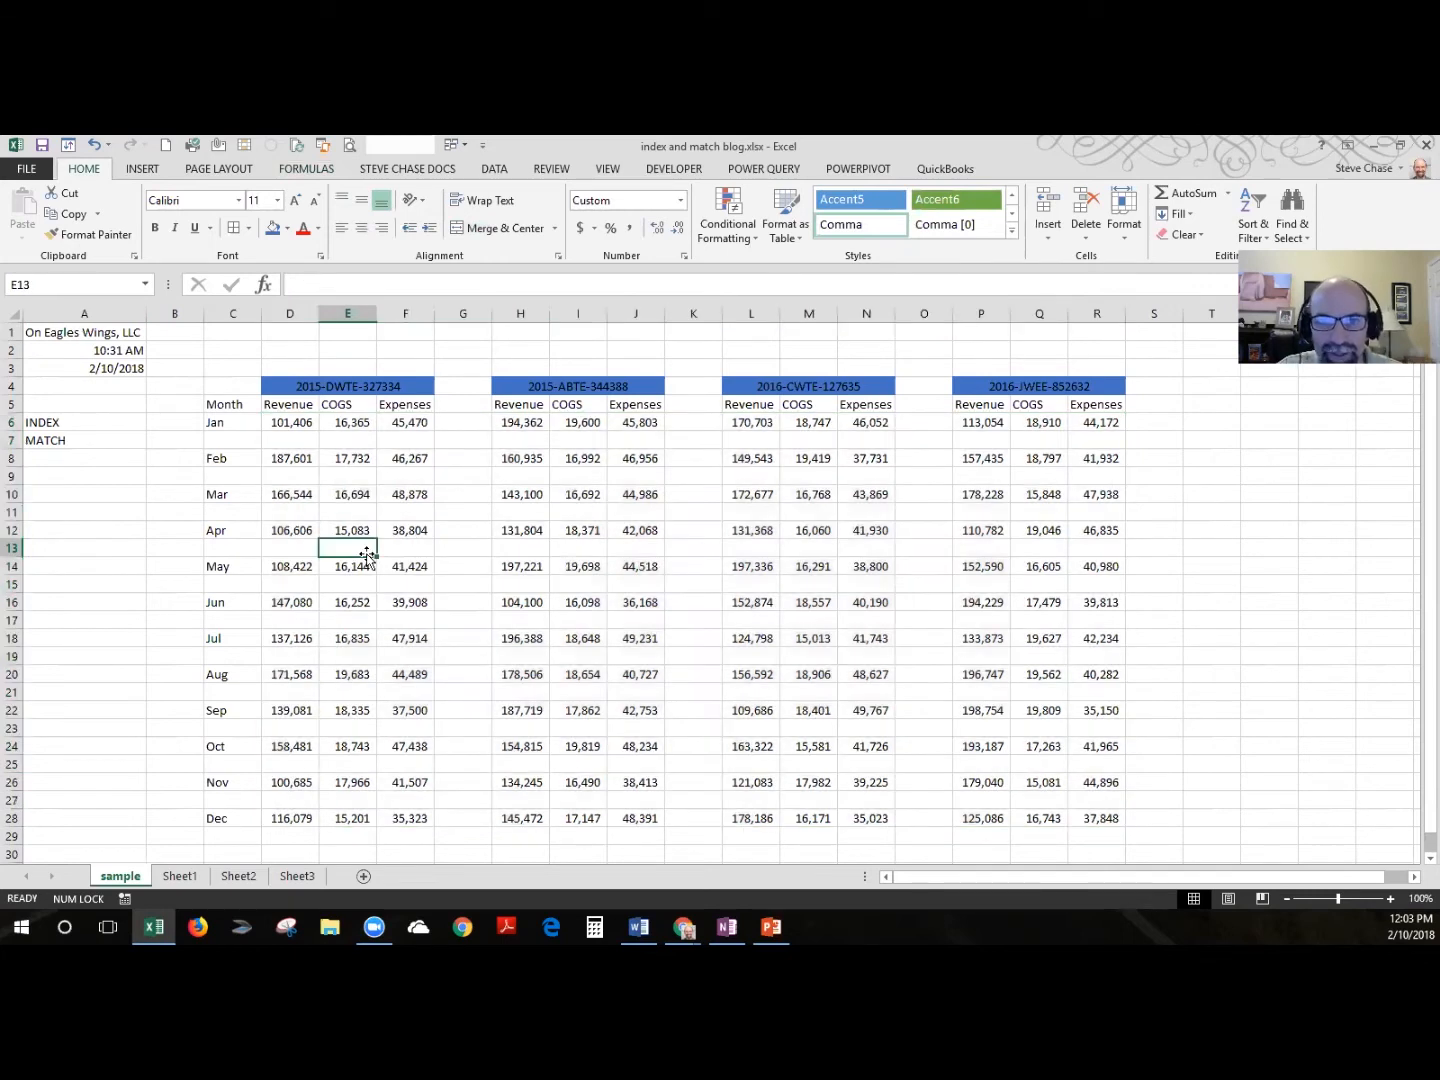
- Name the month labels in C6:C28, from Jan to Dec, MonthRange
left_click(240, 421)
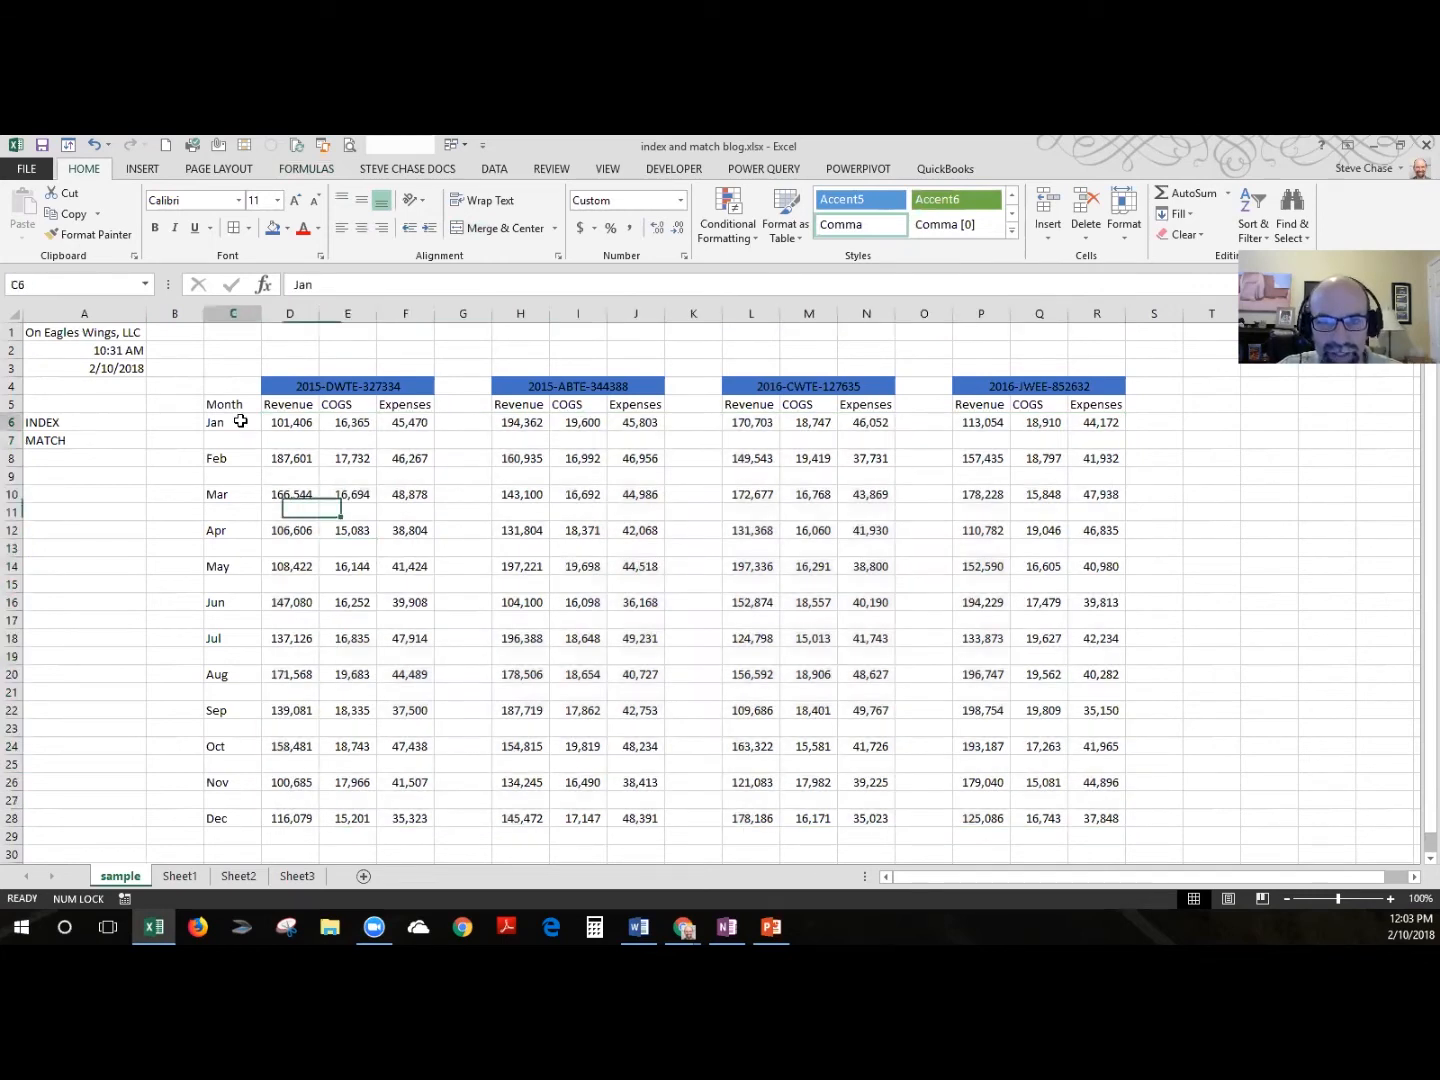
left_click_drag(240, 421, 233, 819)
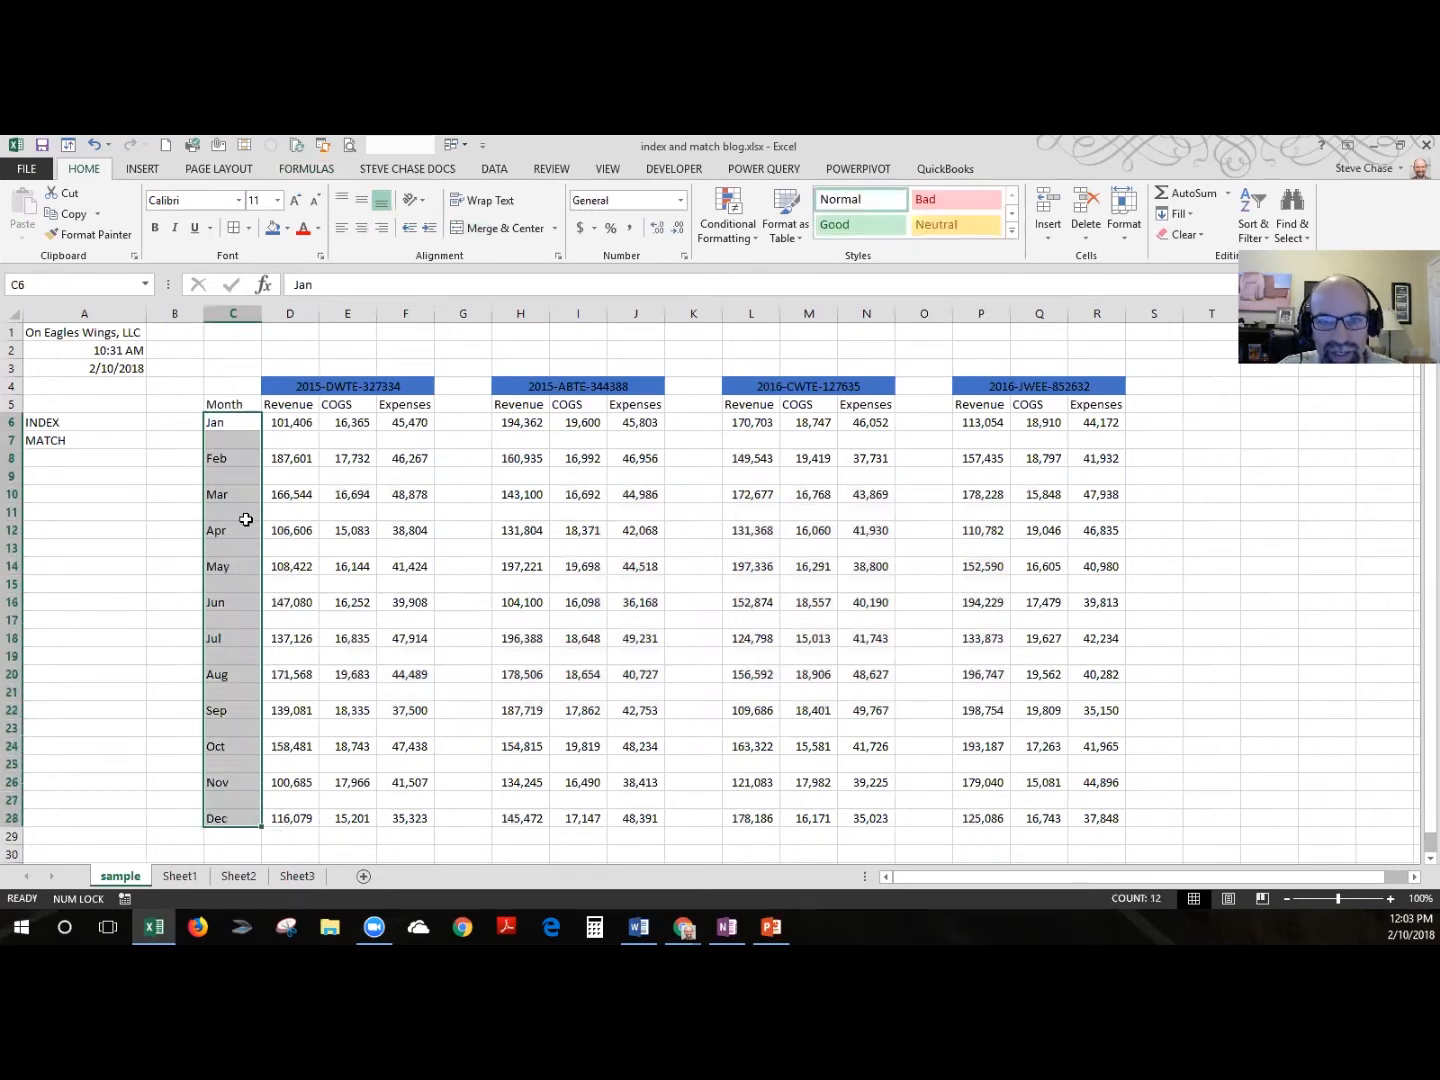
left_click(100, 283)
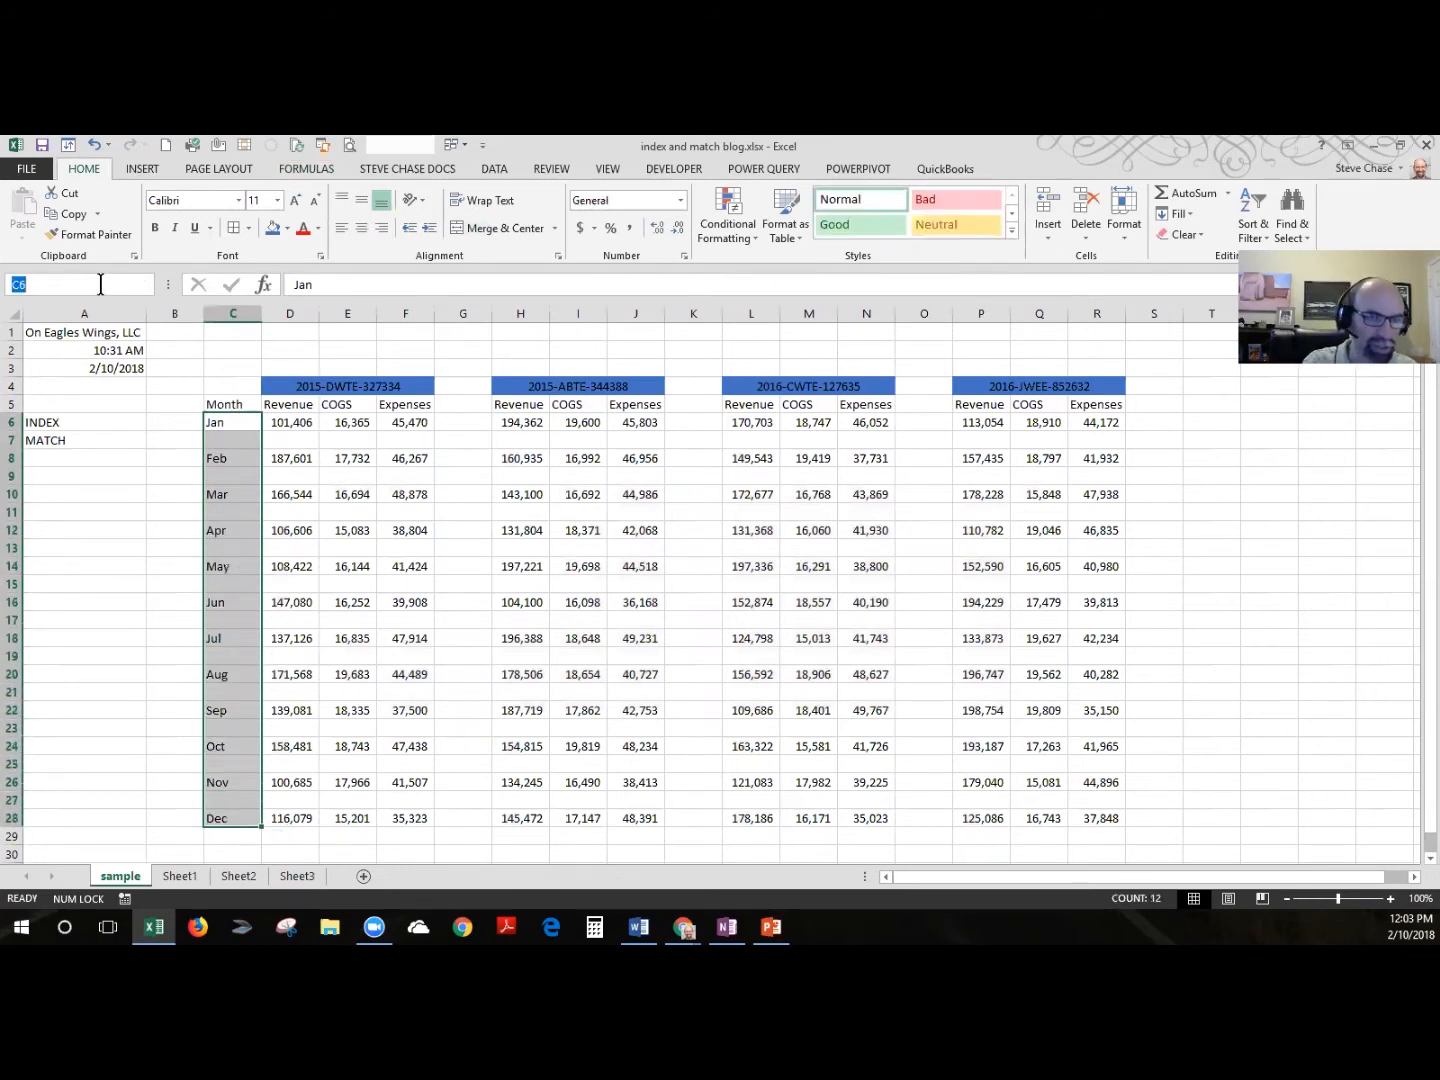
type("MonthRange")
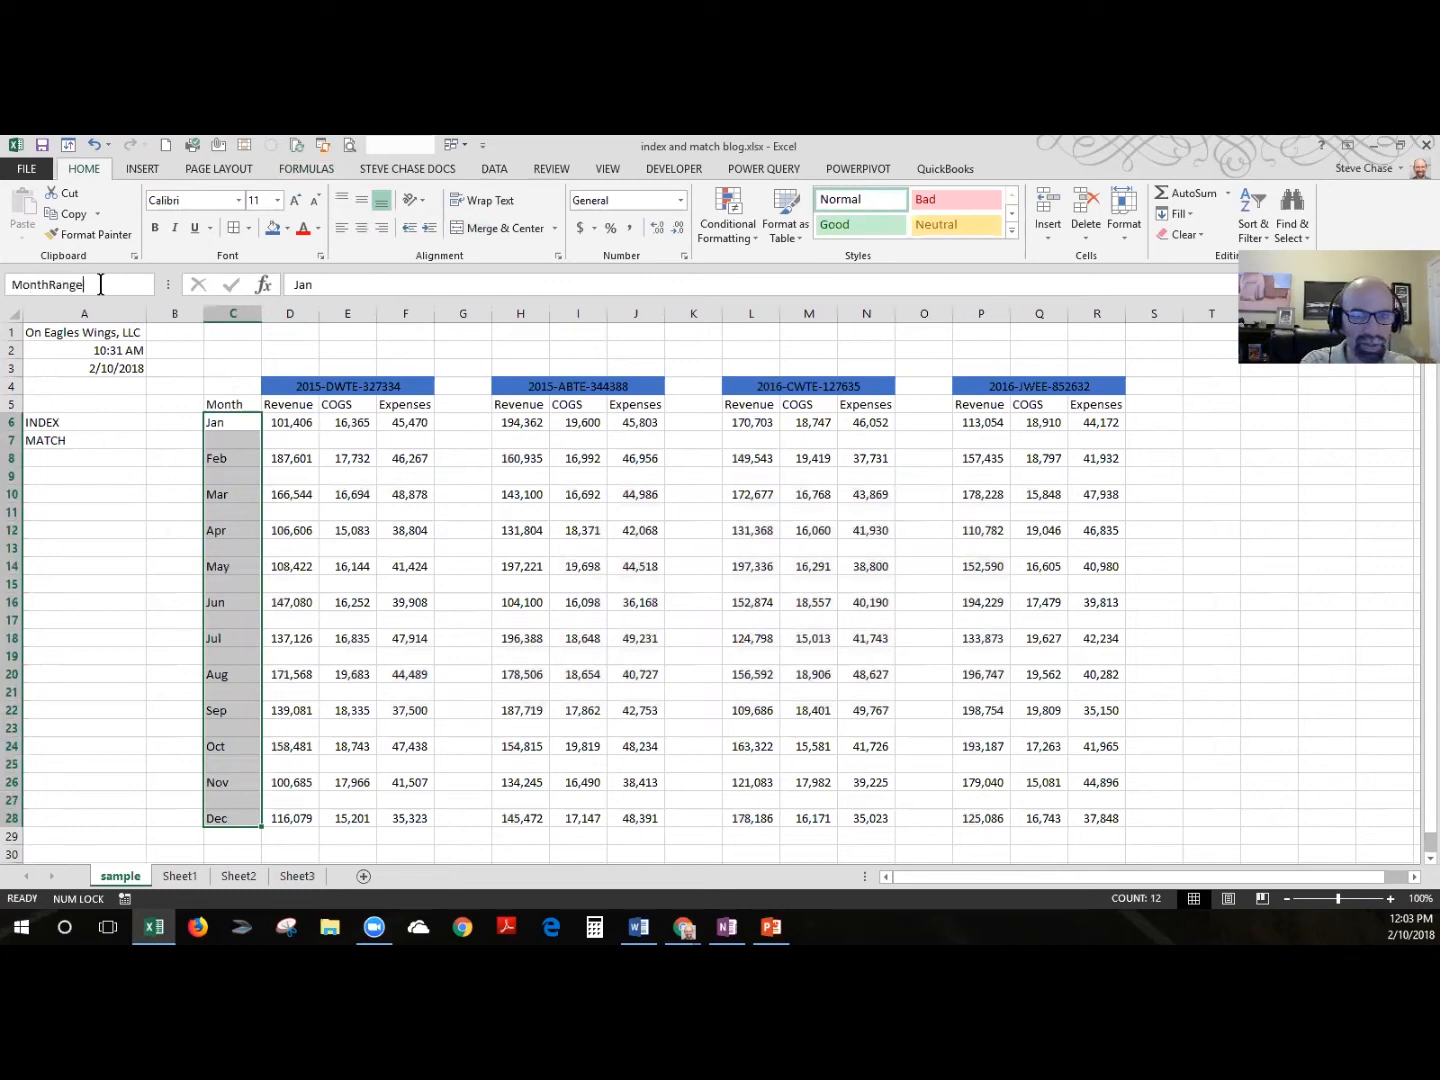
key("Return")
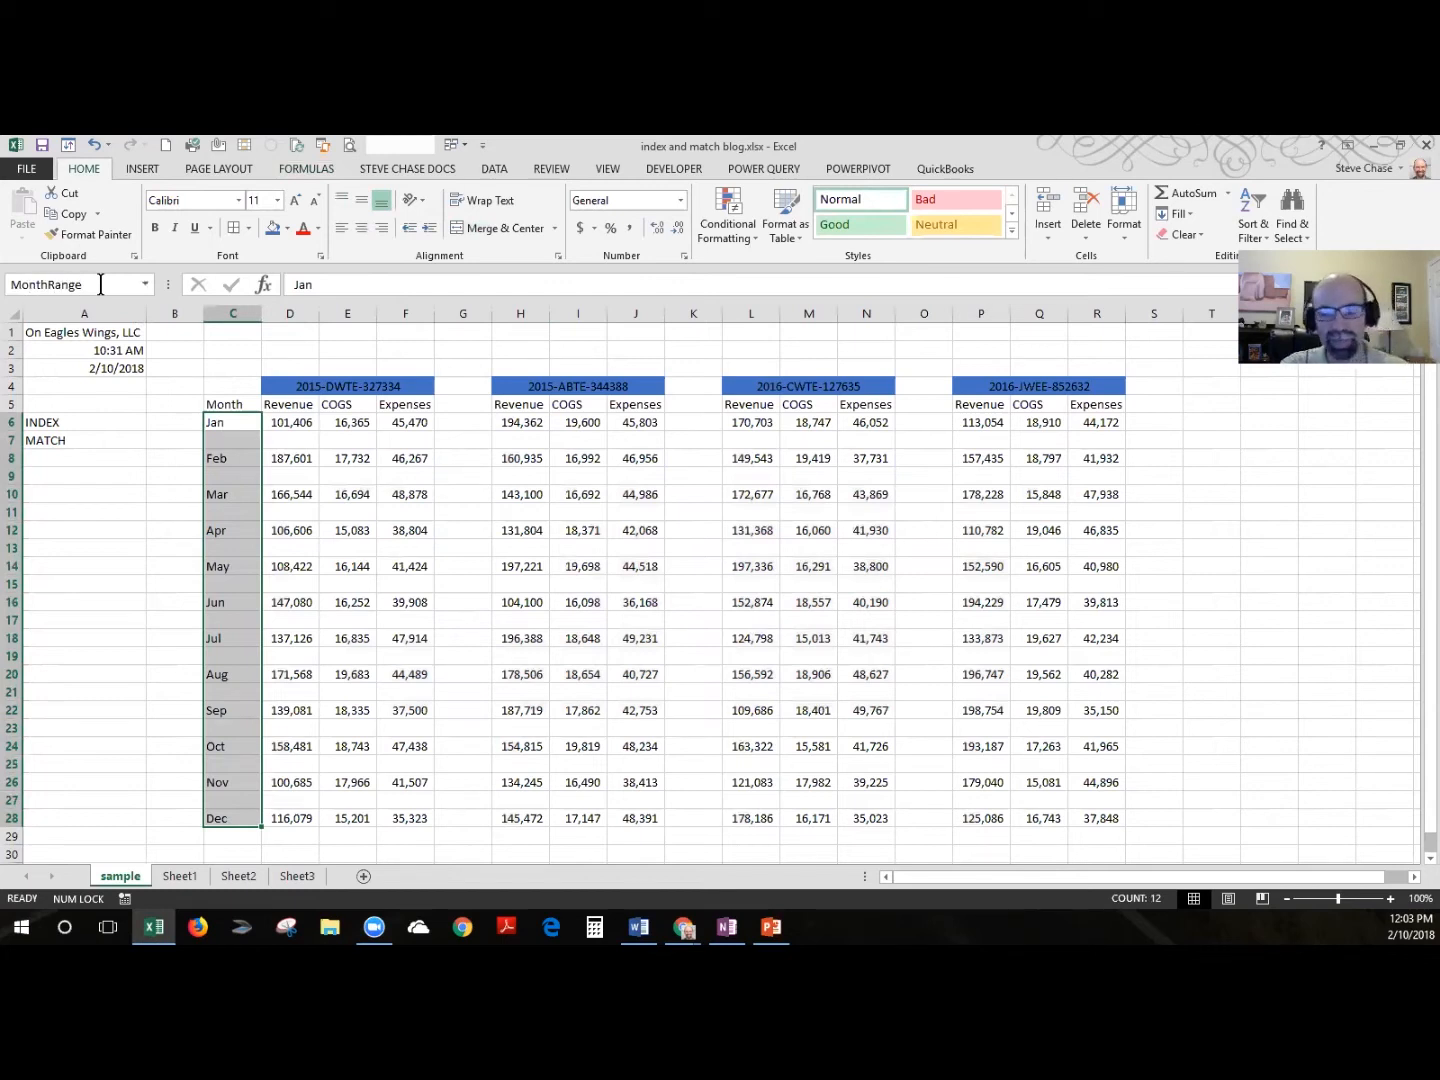
- Name the row of ID headers in D4:R4 IDRange
left_click(298, 386)
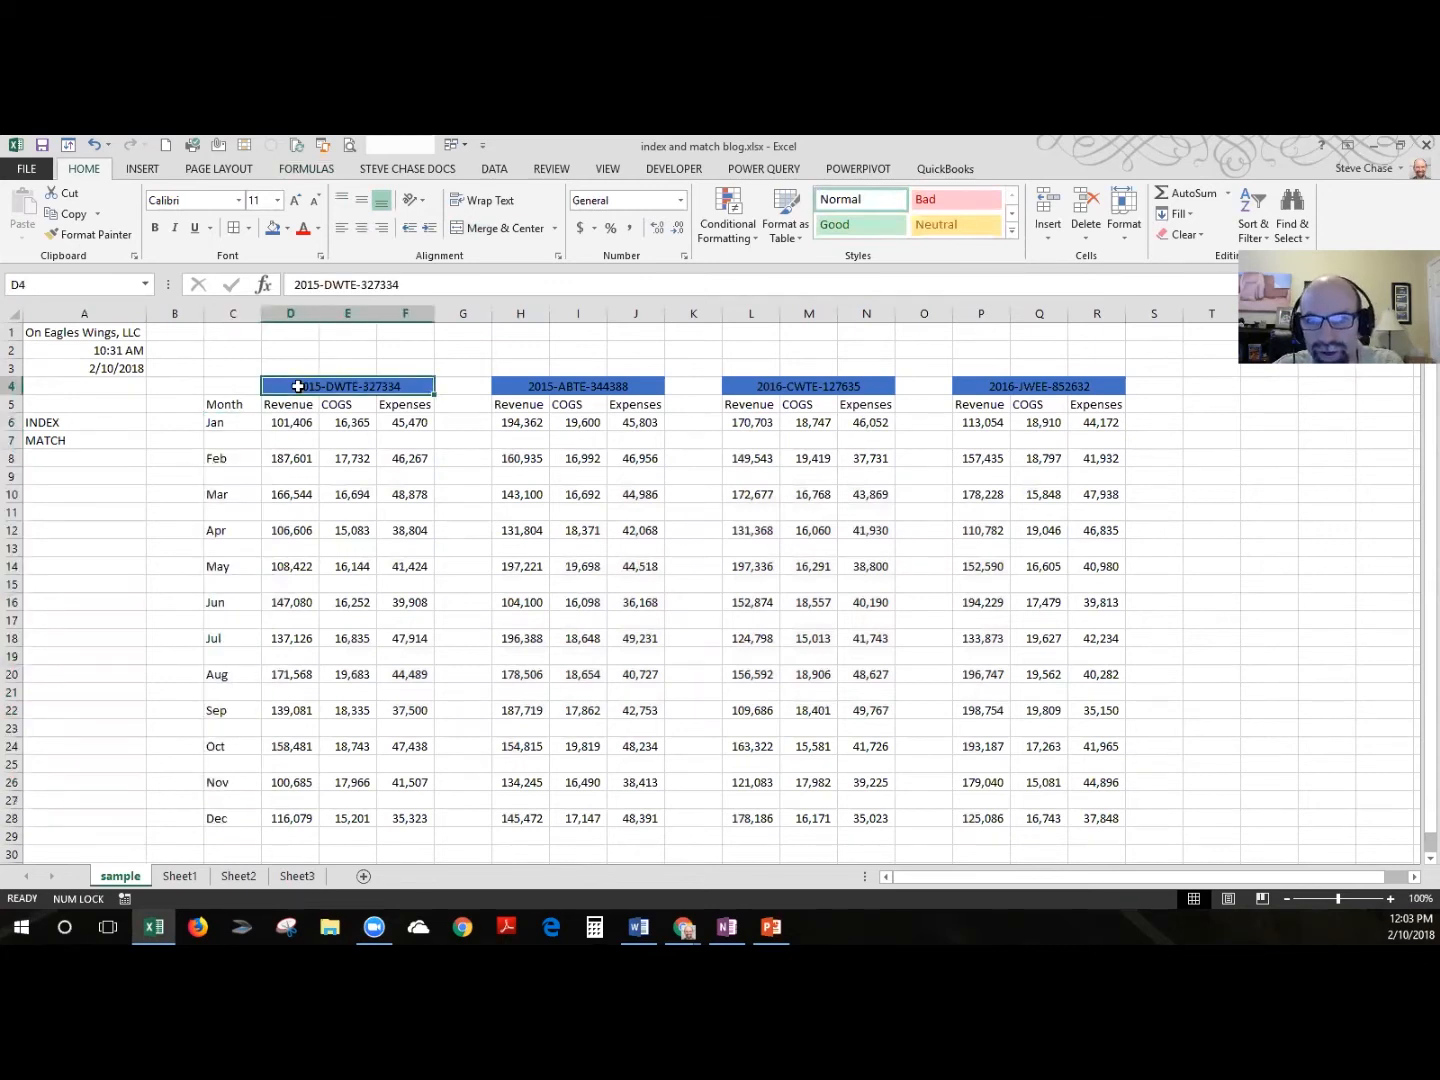
left_click_drag(299, 386, 1032, 390)
left_click(95, 284)
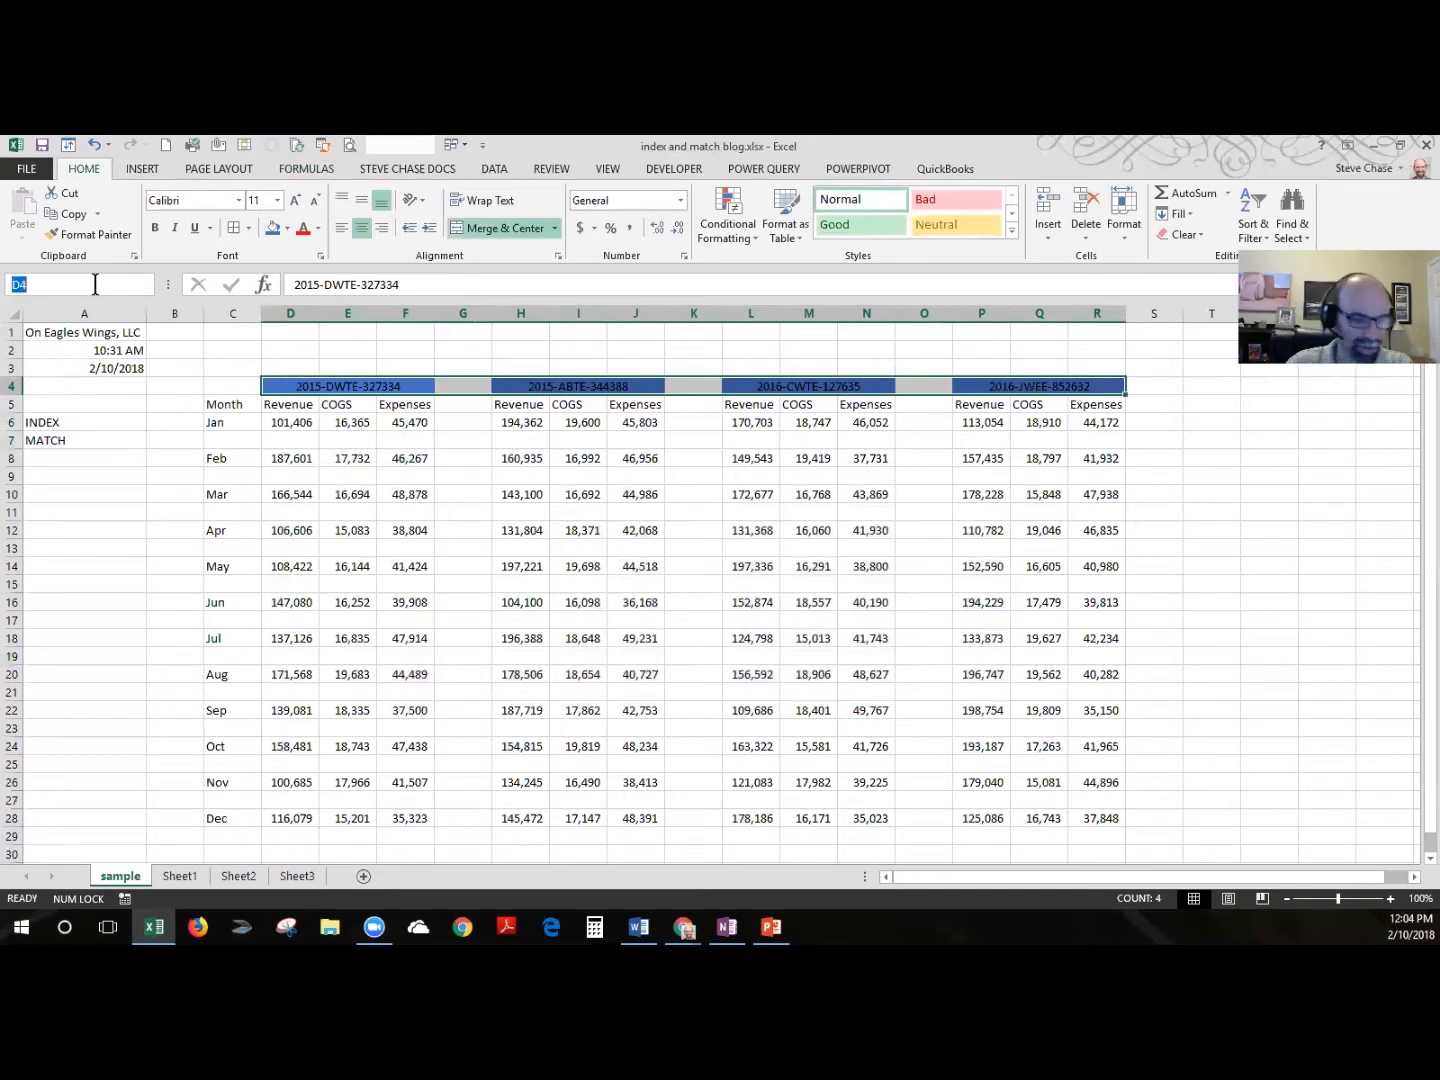
type("IDRange")
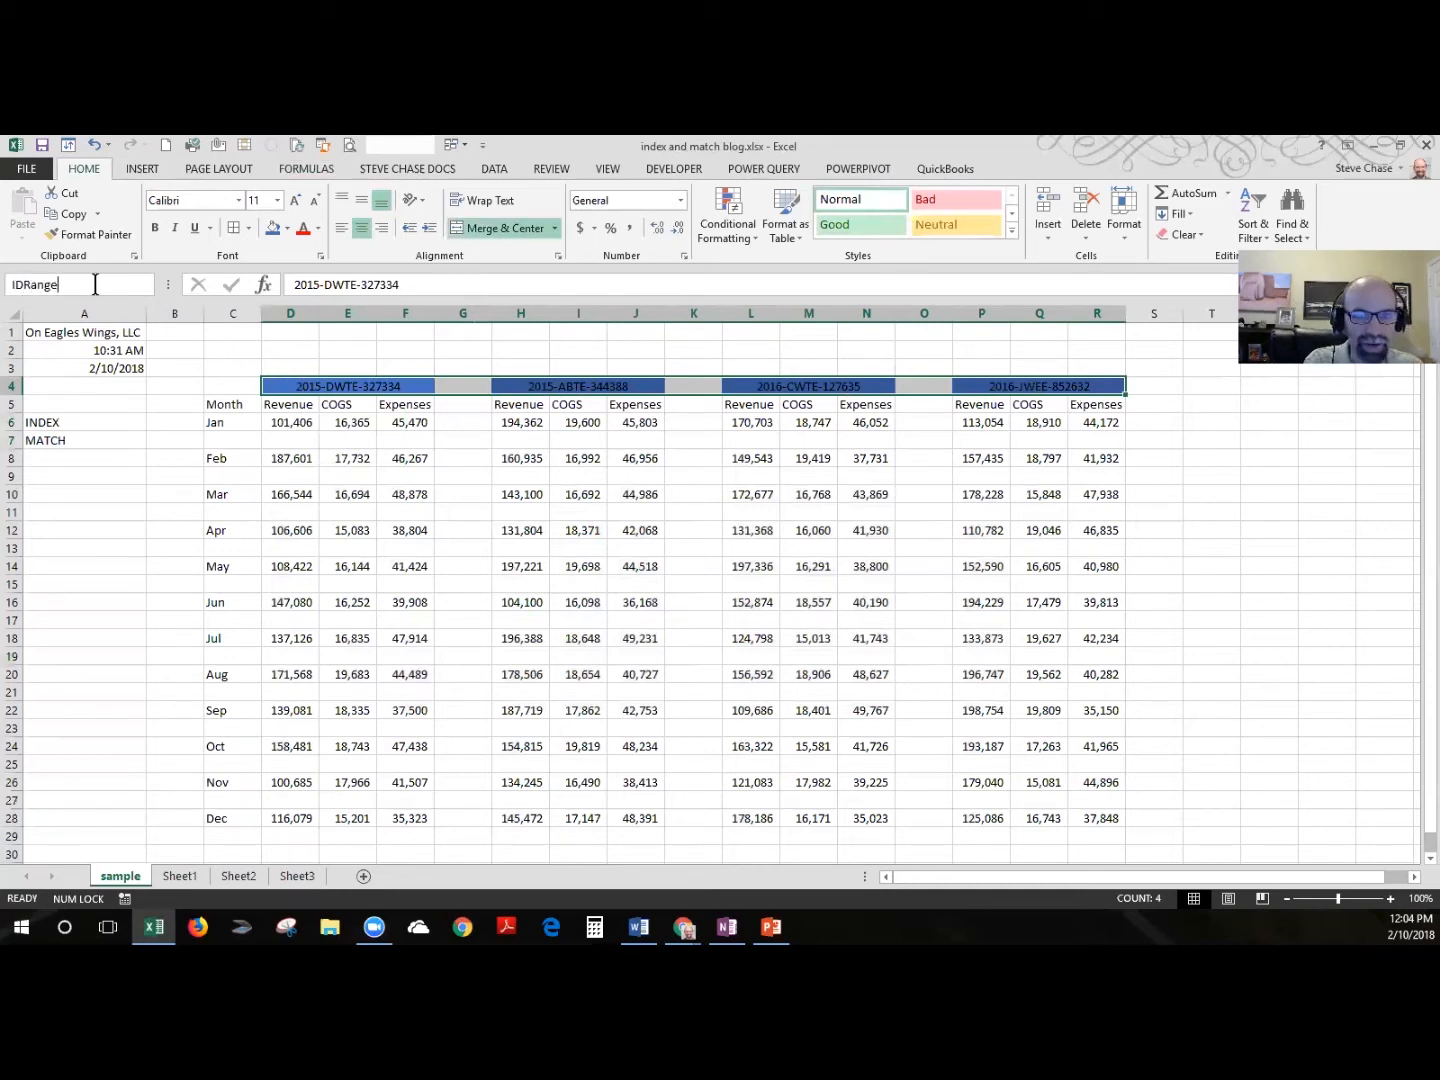
key("Return")
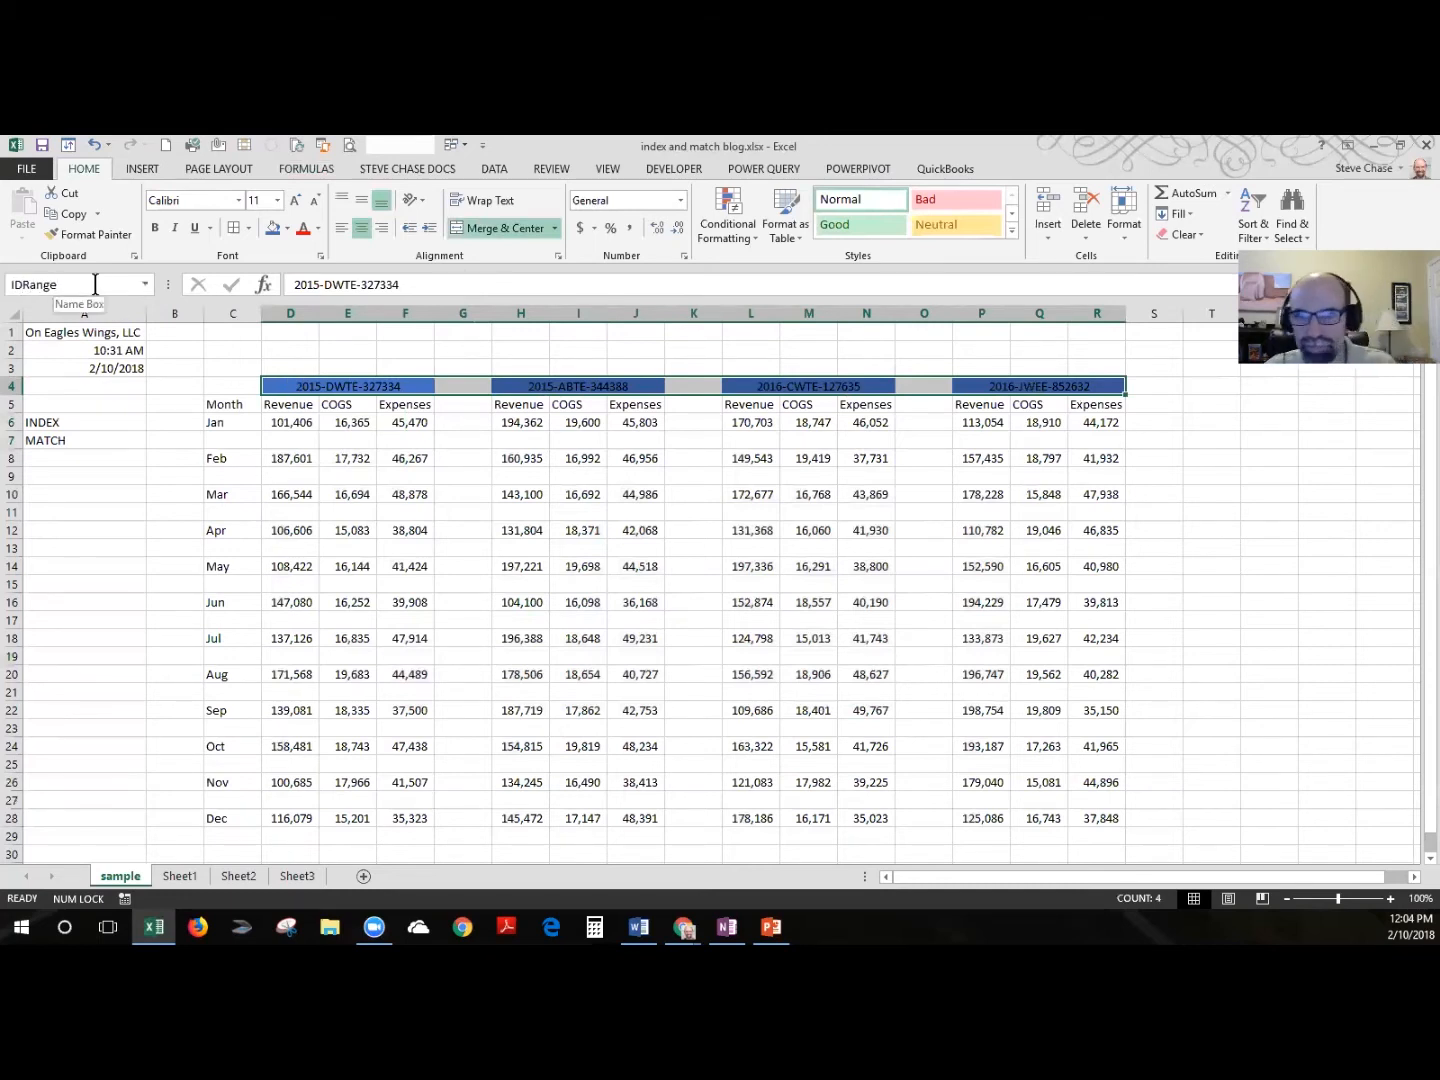
- Read the description of the INDEX lookup function and go to the DataRange named range to view its cells
left_click(78, 422)
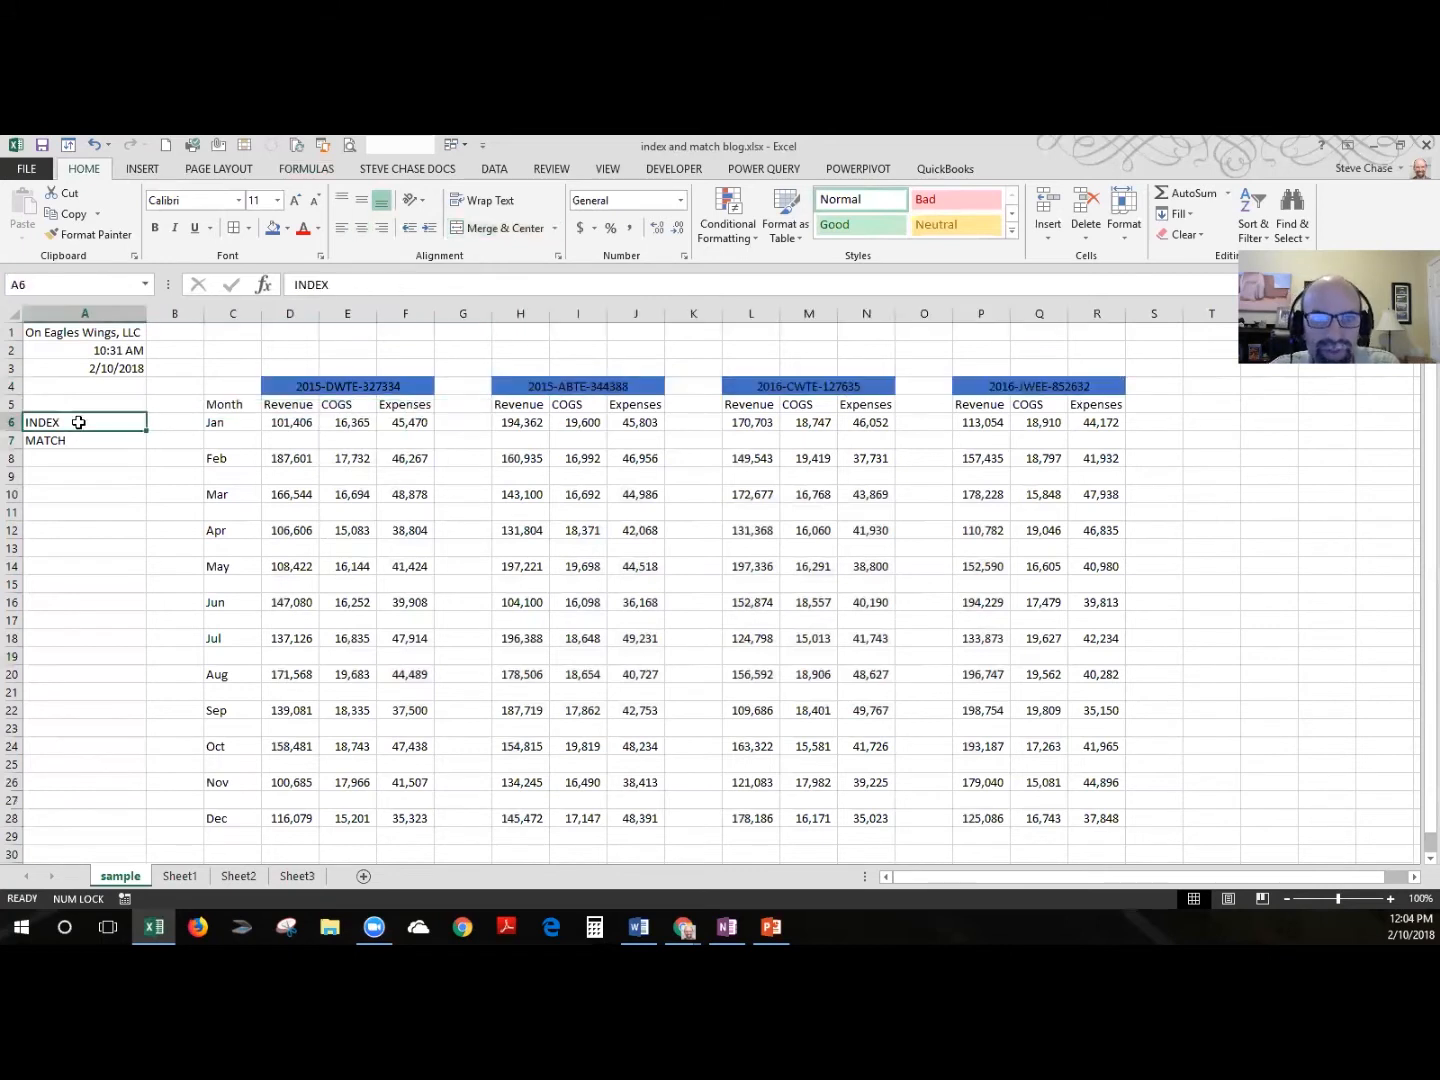
left_click(305, 170)
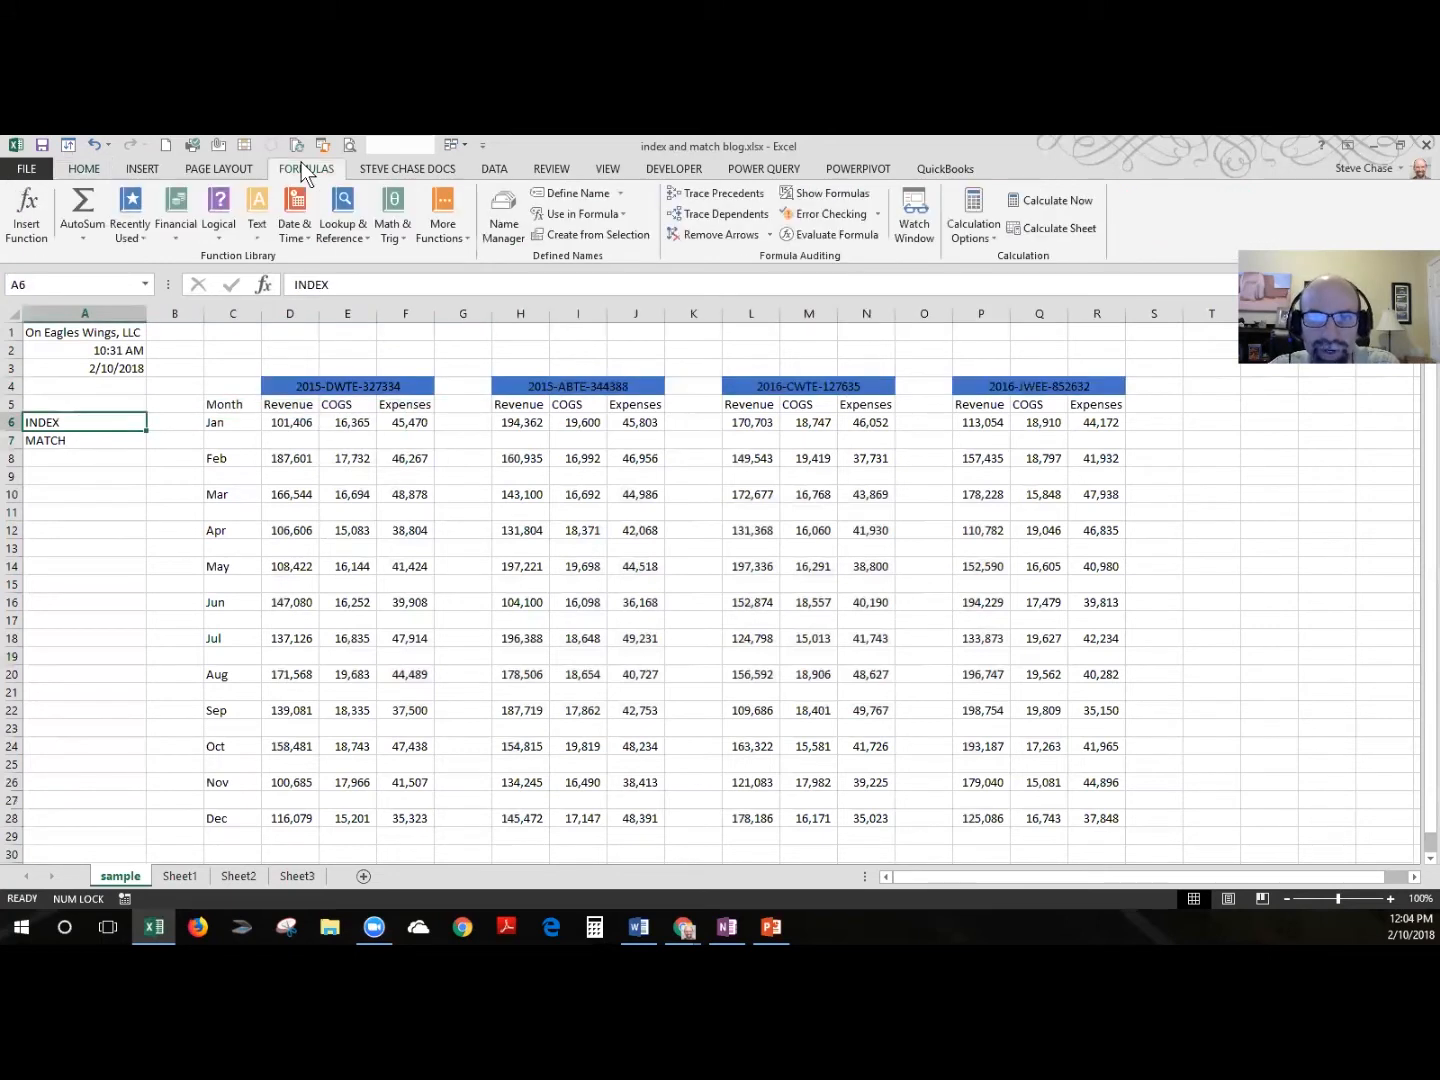
left_click(355, 230)
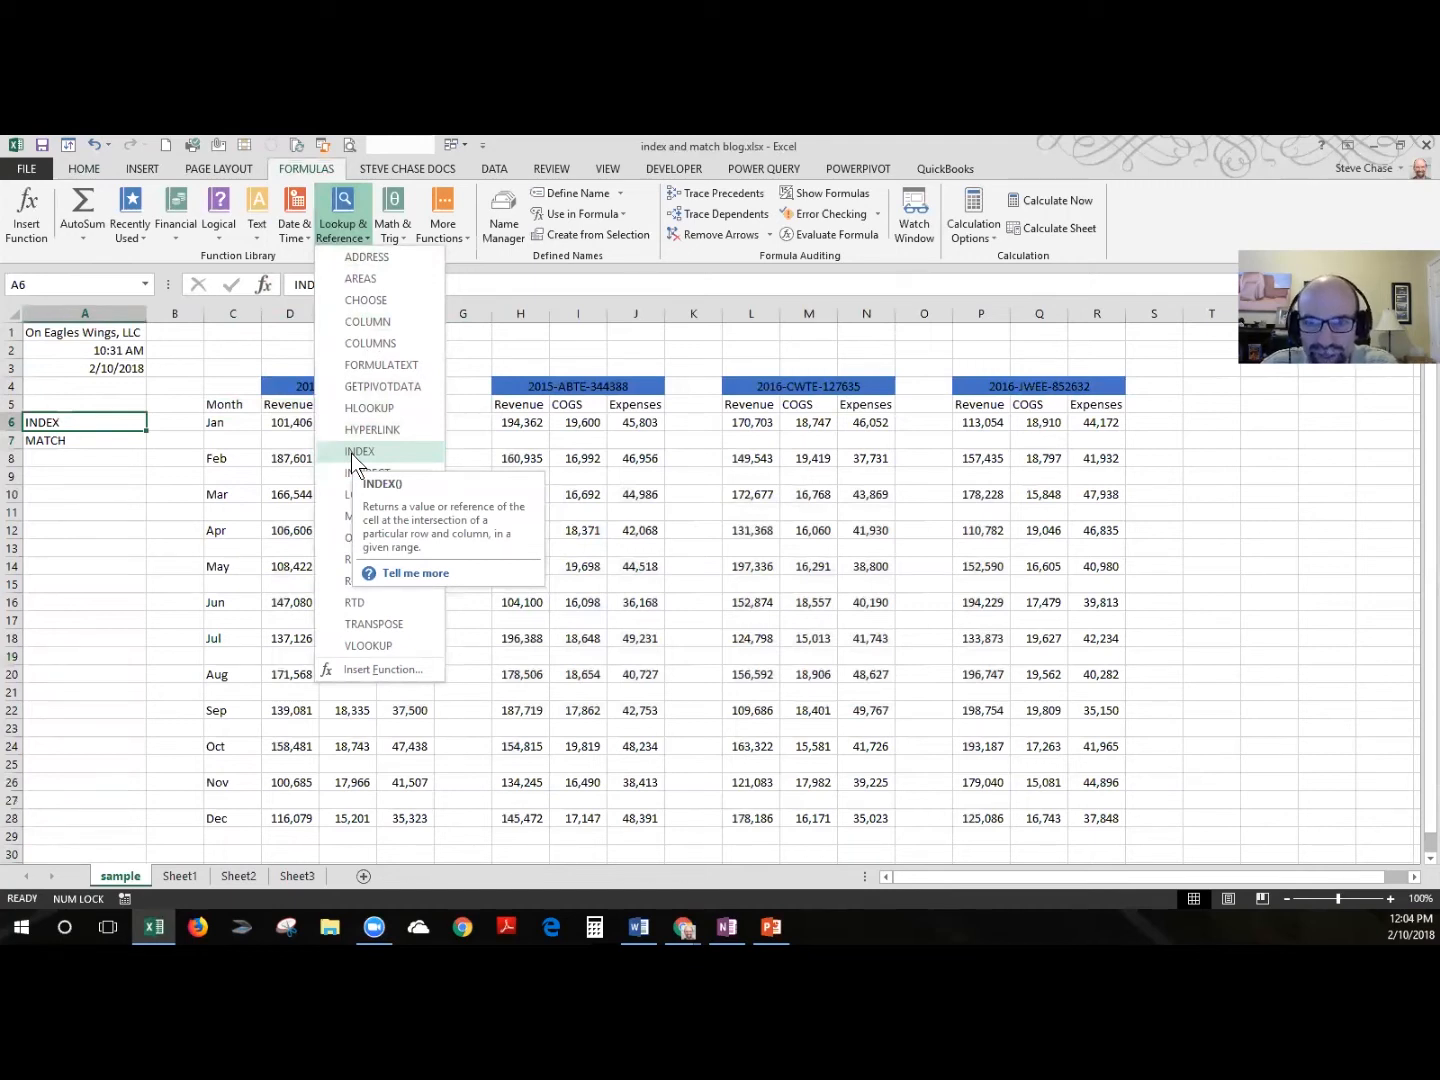
left_click(230, 509)
left_click(146, 283)
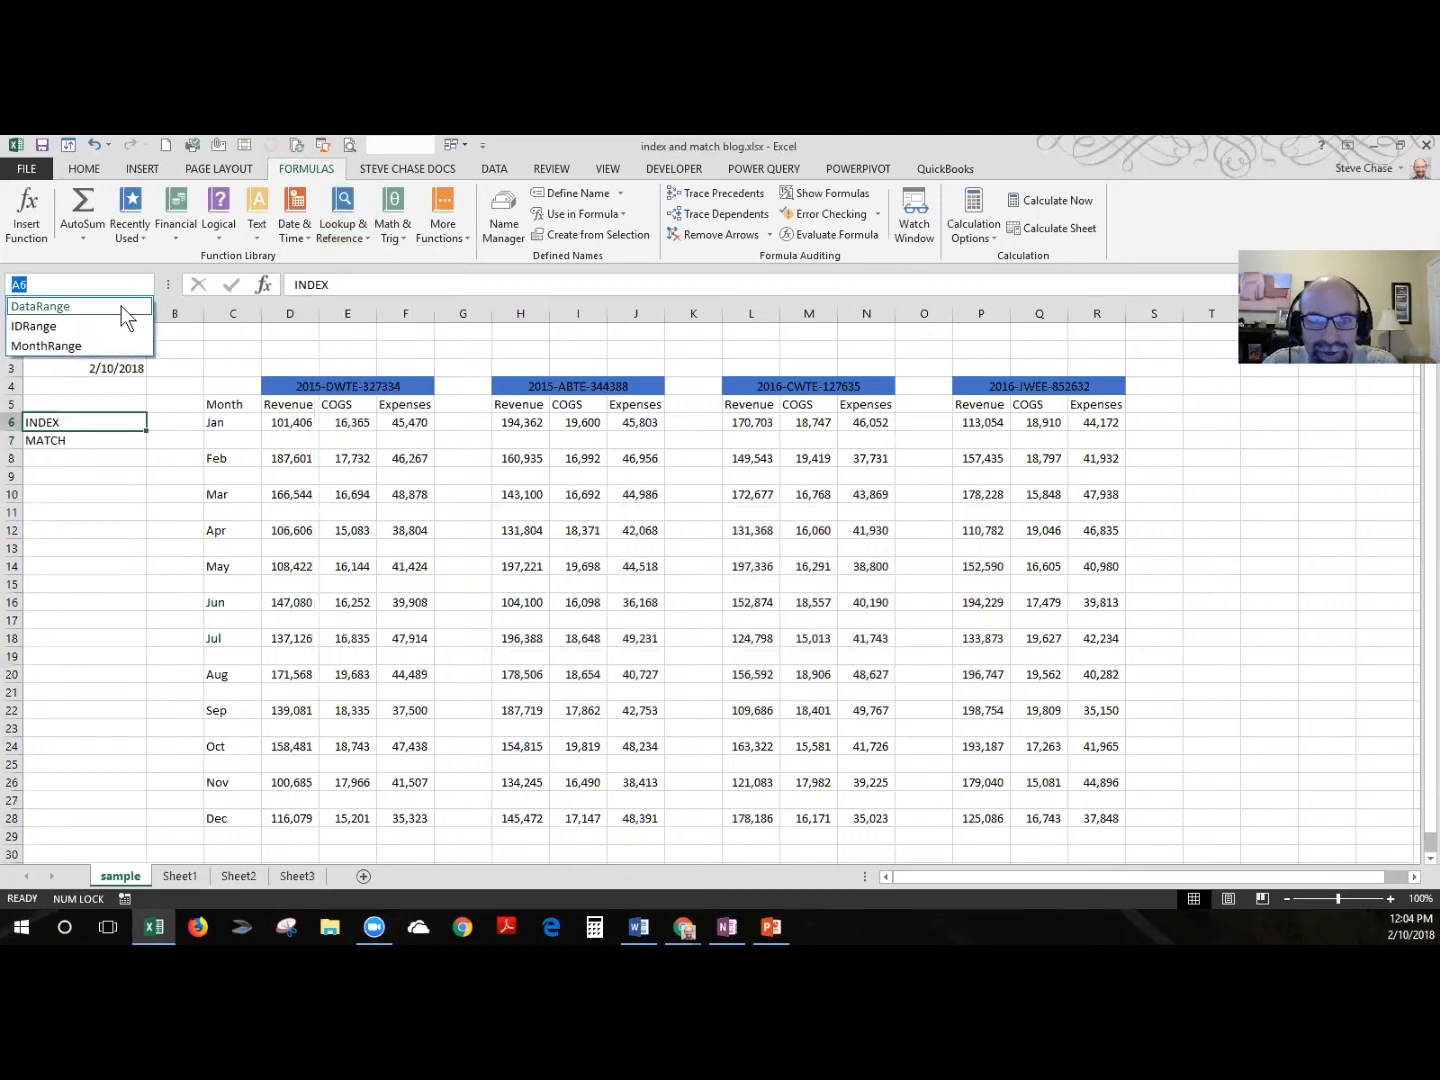
left_click(86, 307)
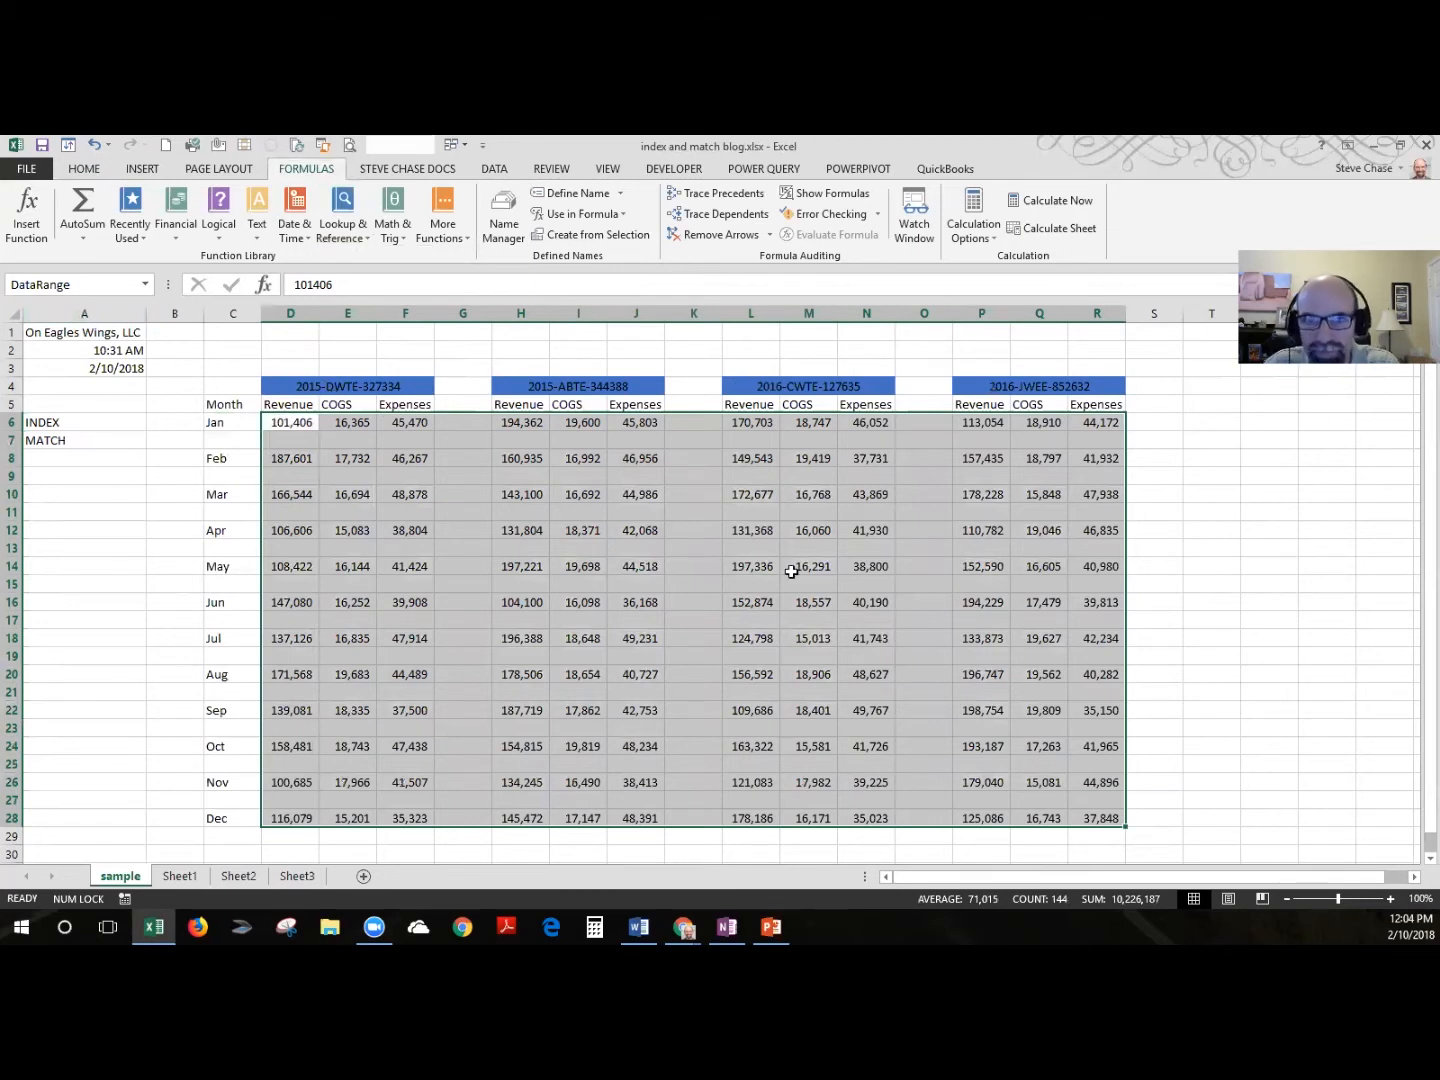
- Read the description and arguments of the MATCH lookup function without inserting it
left_click(88, 440)
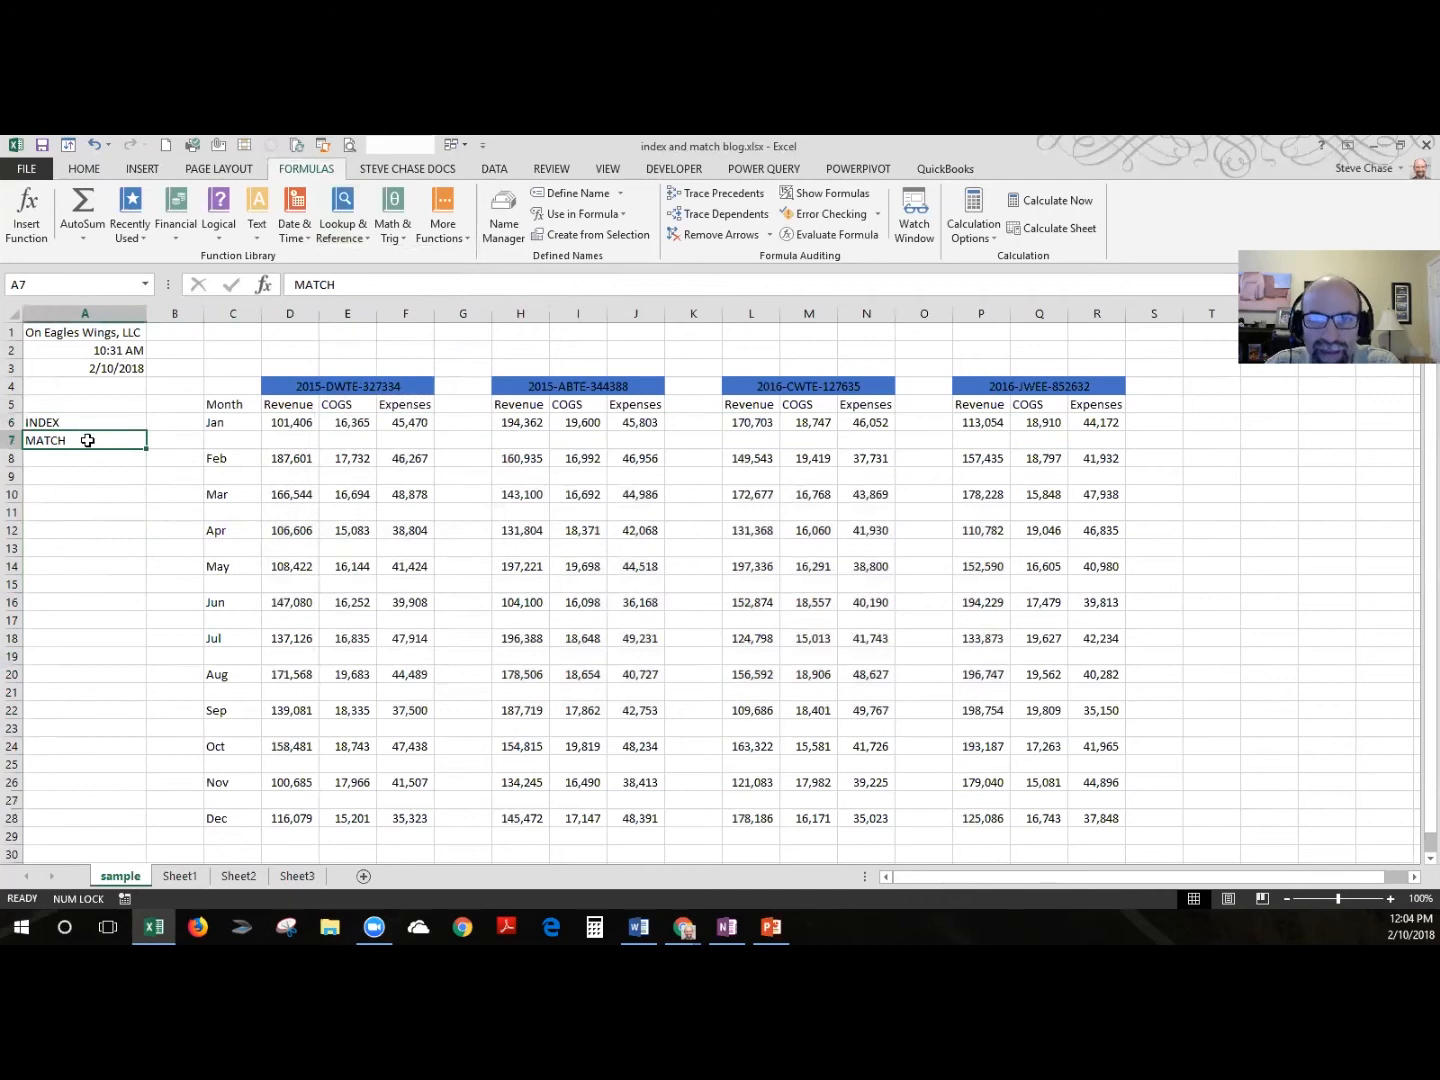
left_click(349, 240)
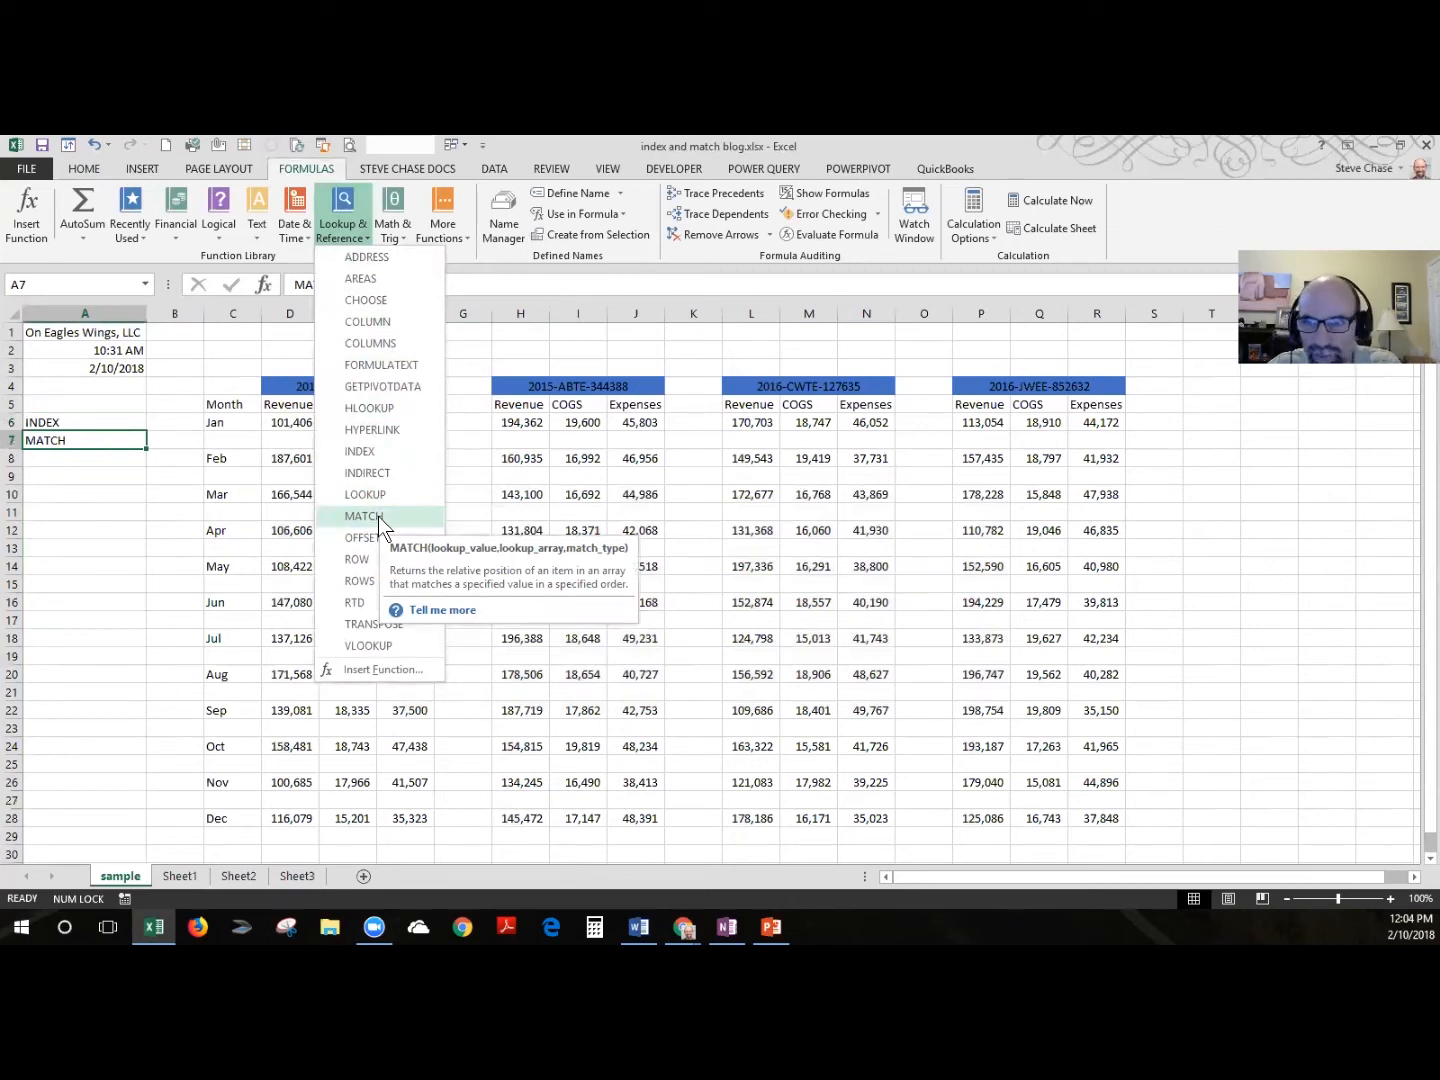
left_click(668, 520)
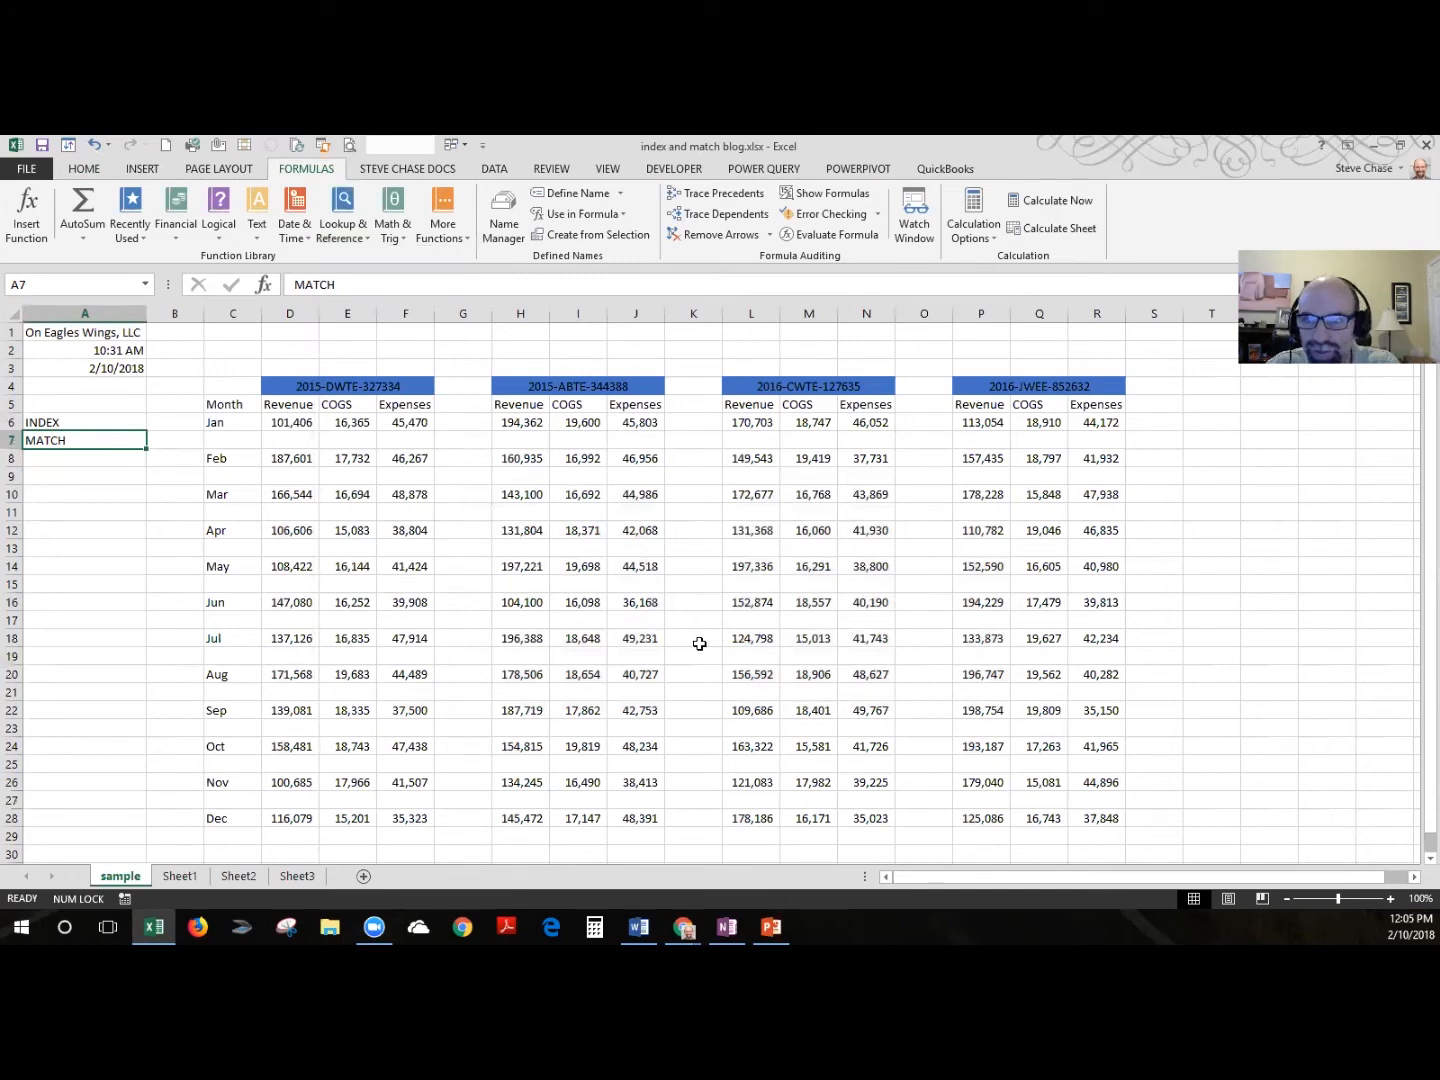
- Copy the ID headers in D4:R4 and paste them transposed into a column starting at T10
left_click(303, 385)
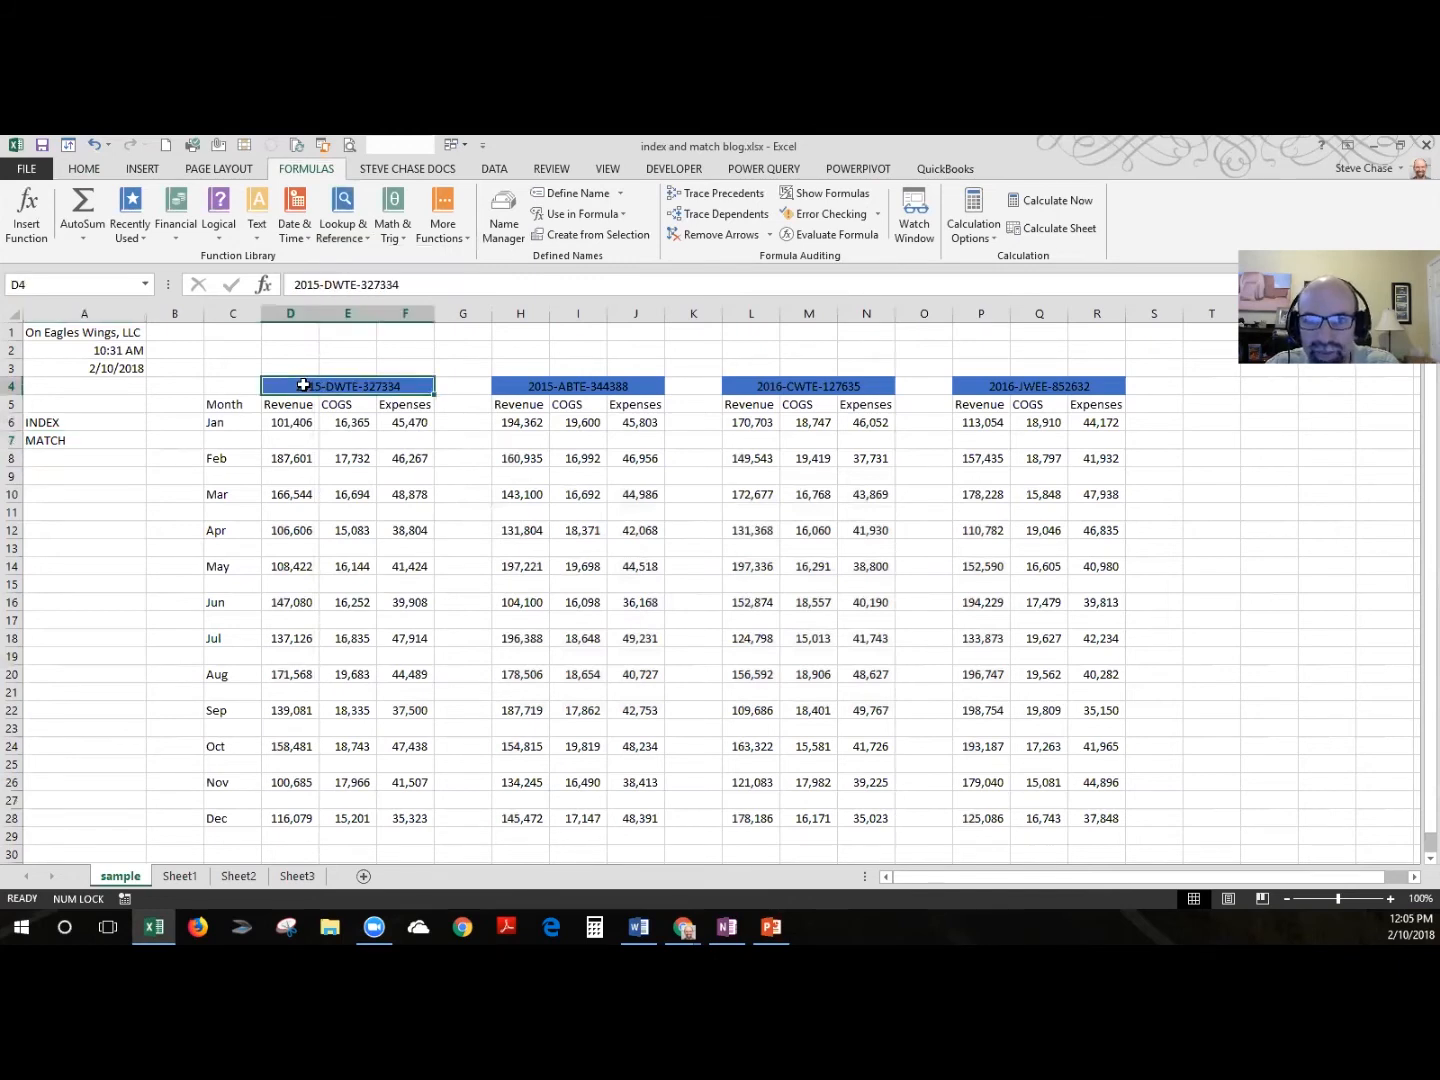
left_click_drag(303, 385, 1036, 395)
right_click(1036, 391)
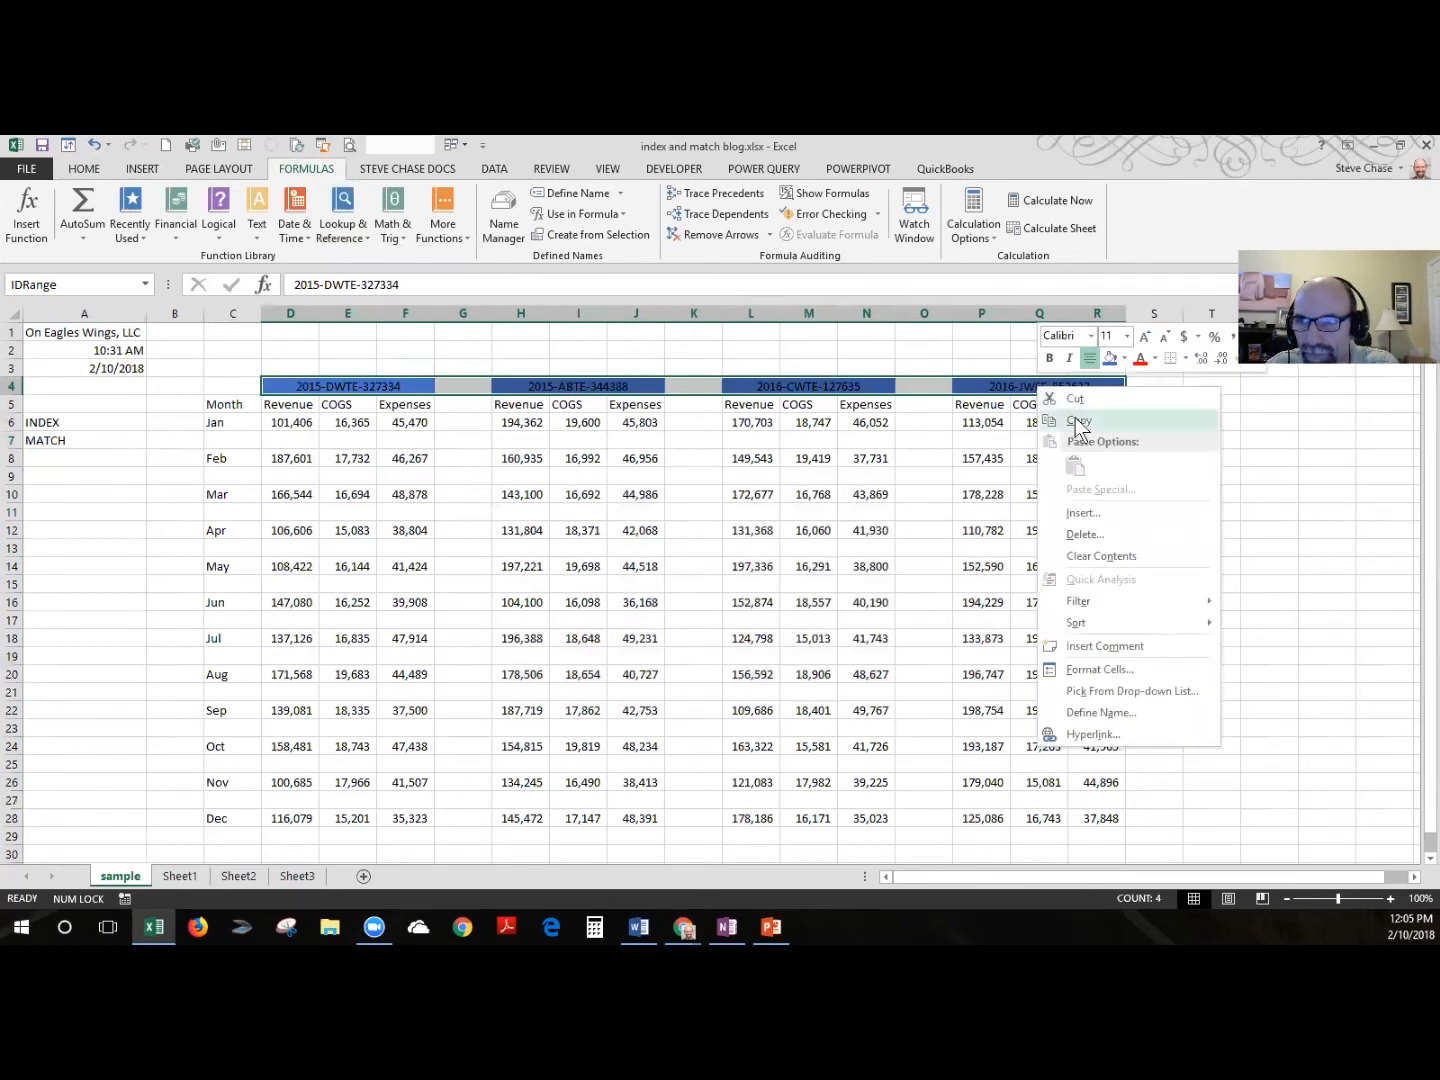
left_click(1077, 418)
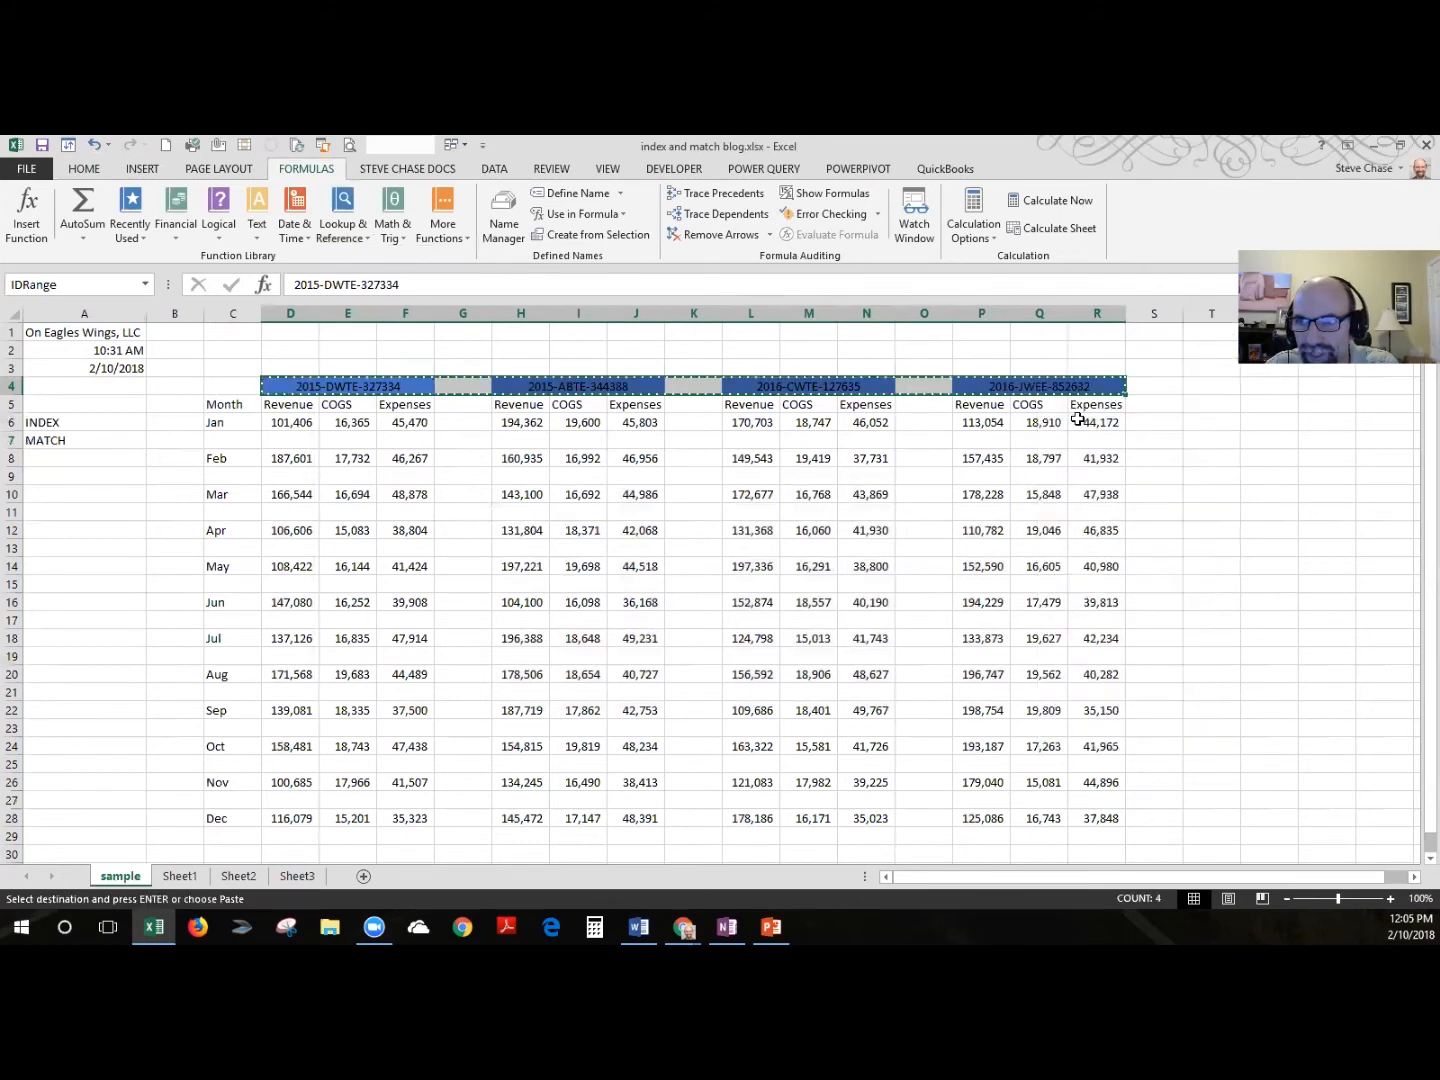
left_click(1228, 497)
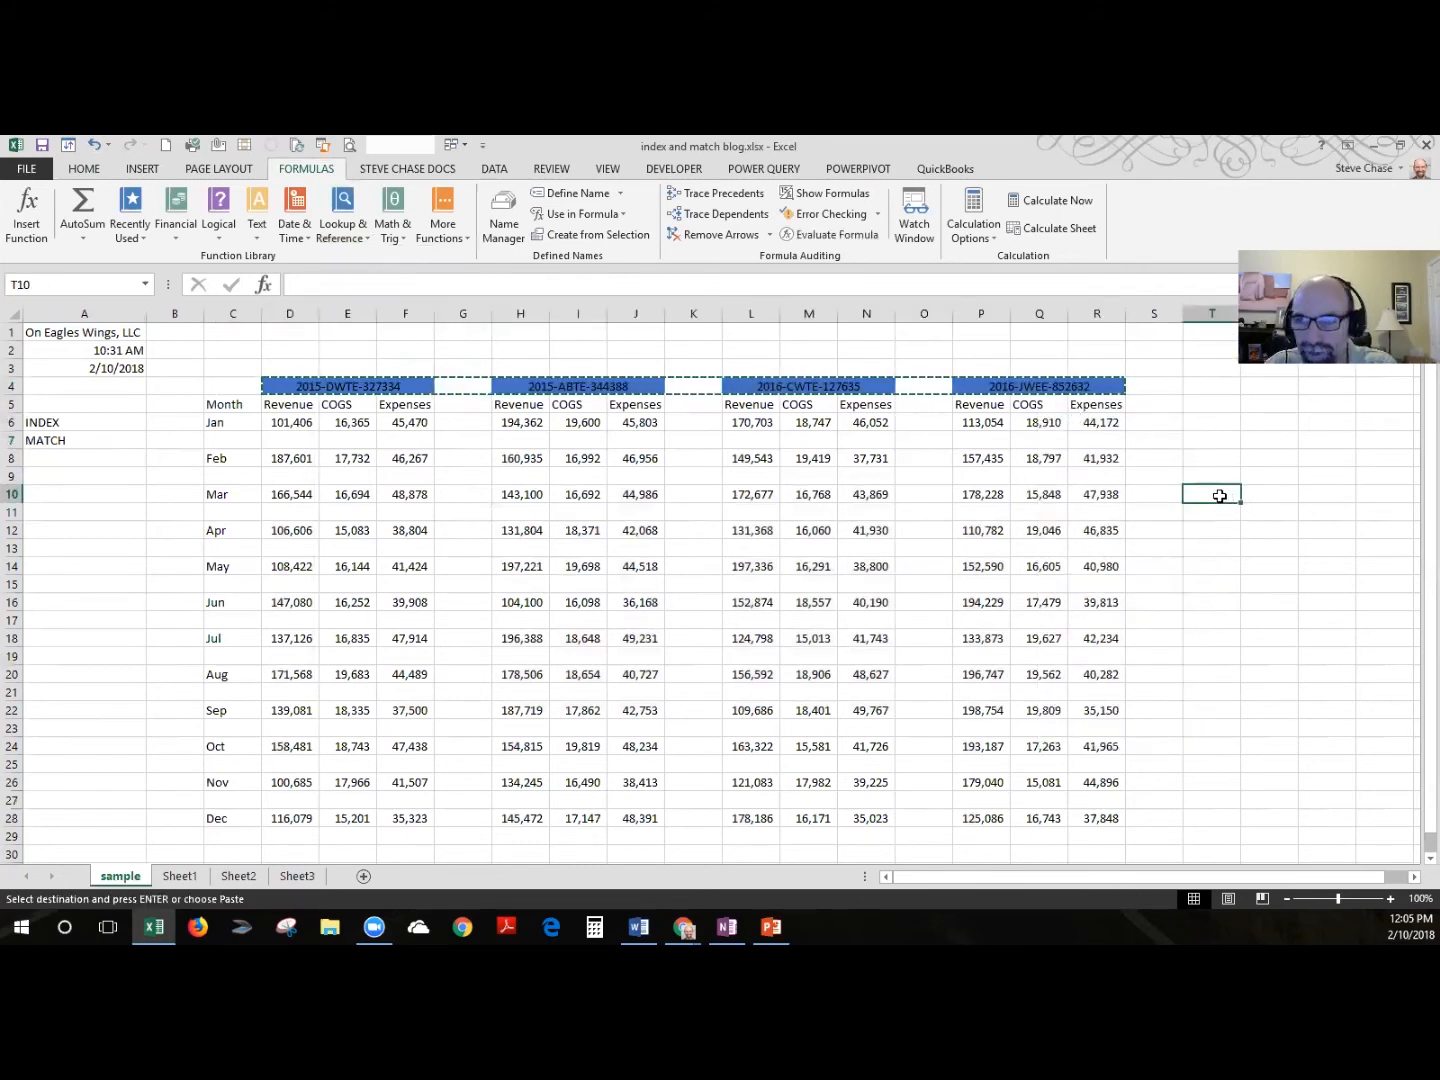
right_click(1219, 497)
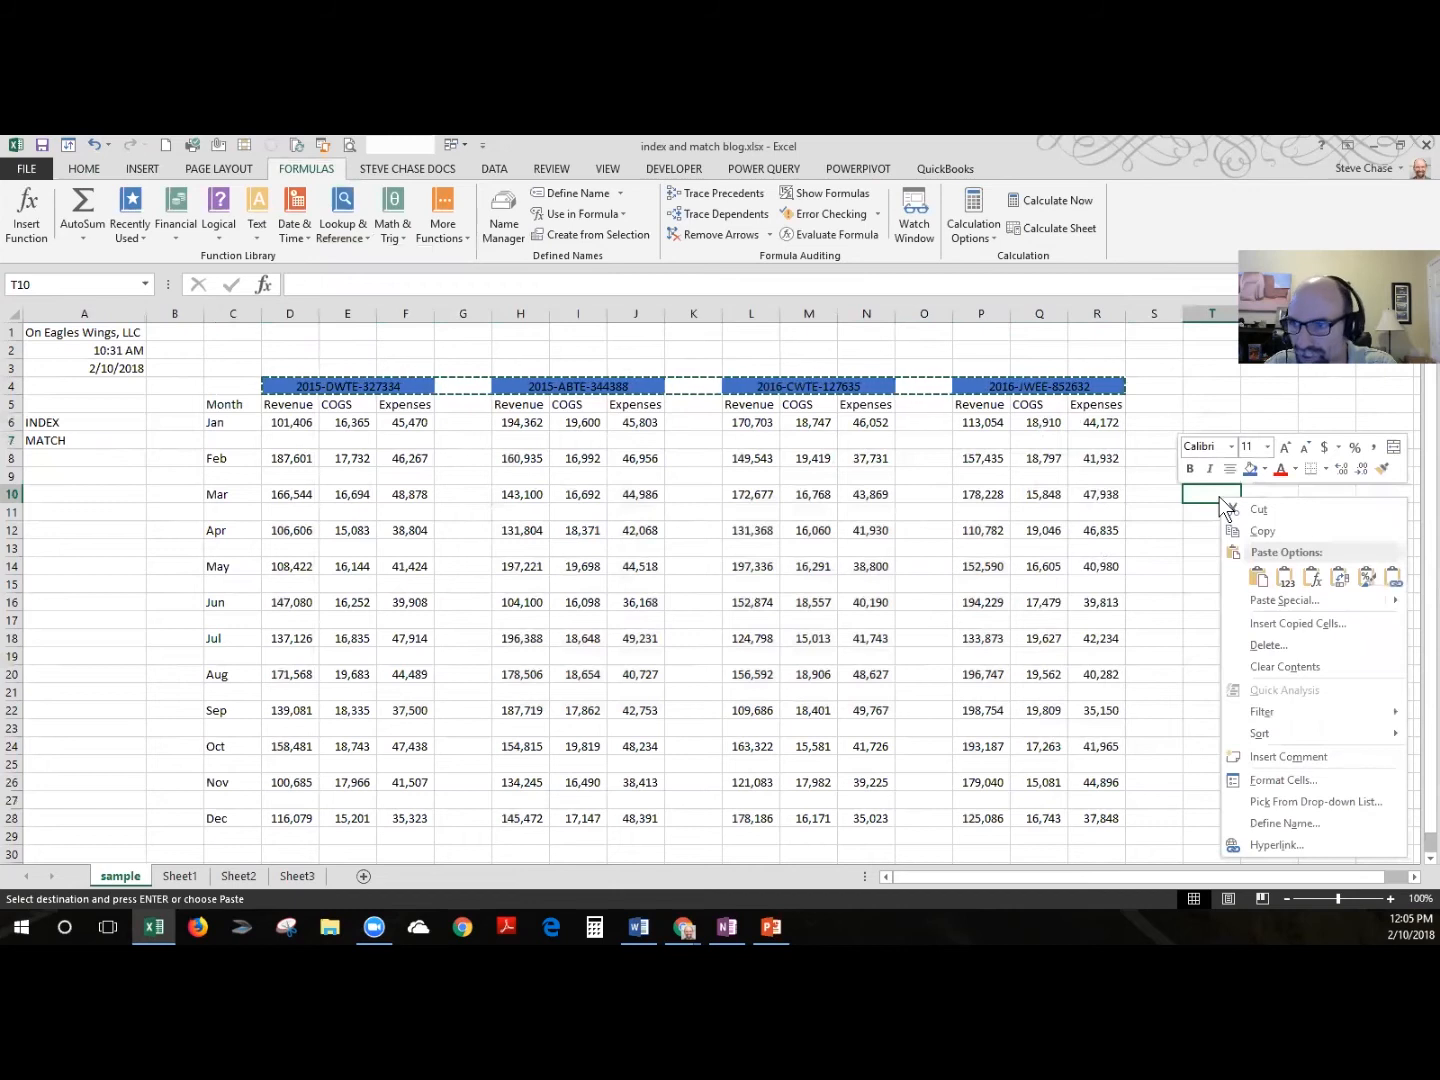
left_click(1339, 577)
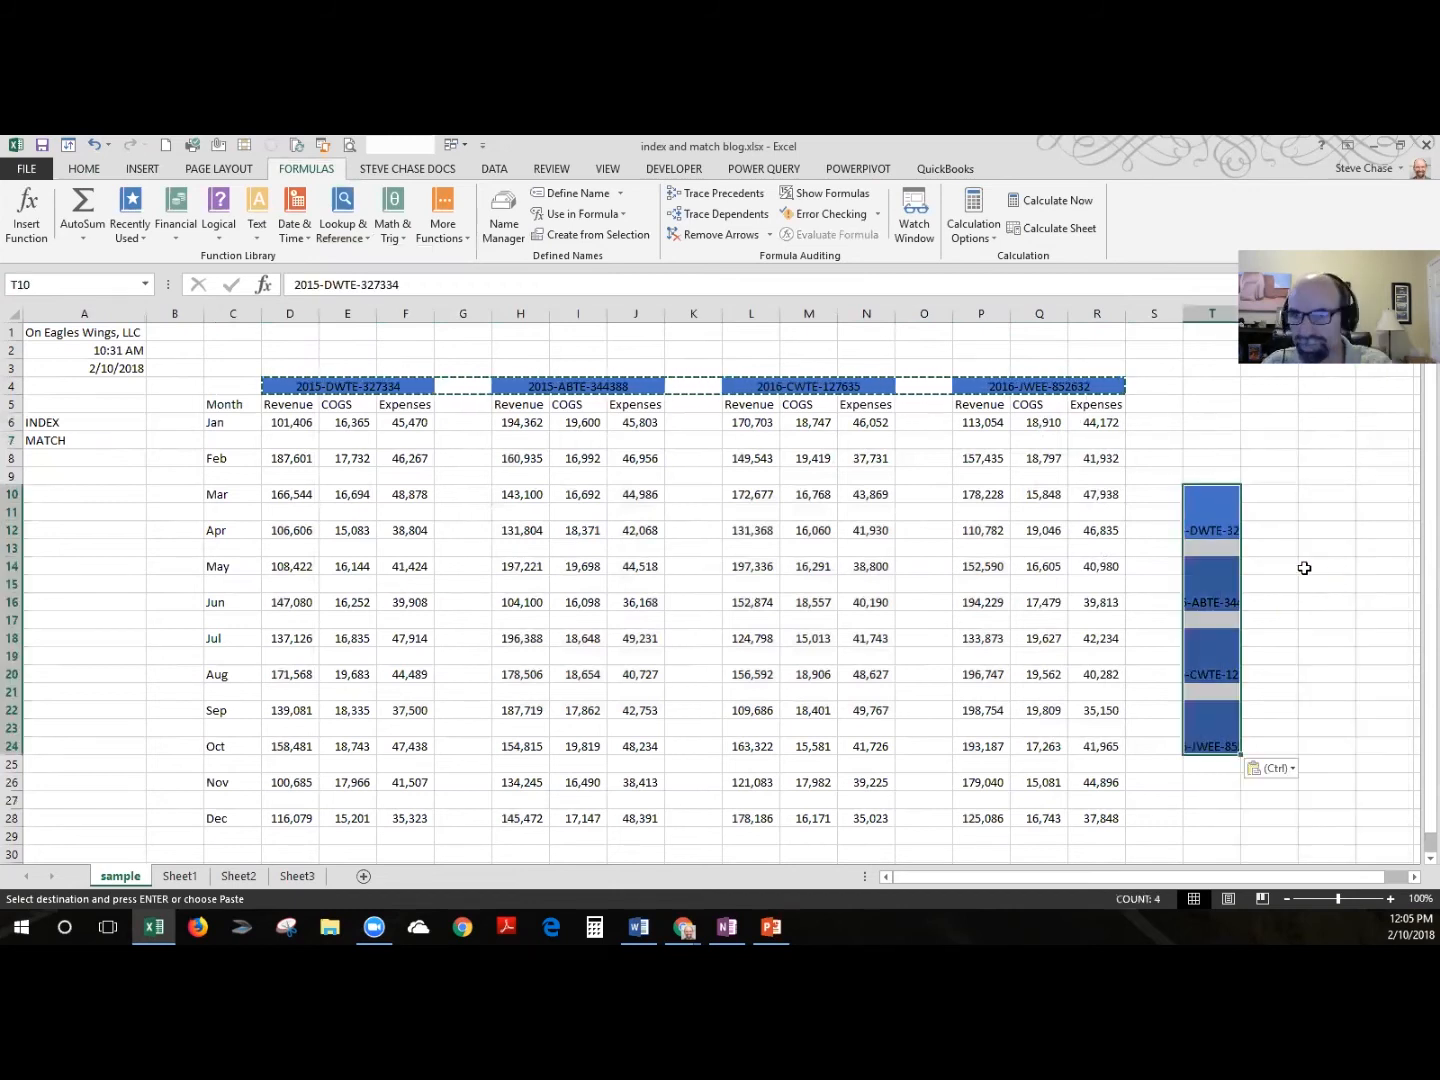
- Clear the formatting from the transposed ID list in T10:T24
left_click(85, 170)
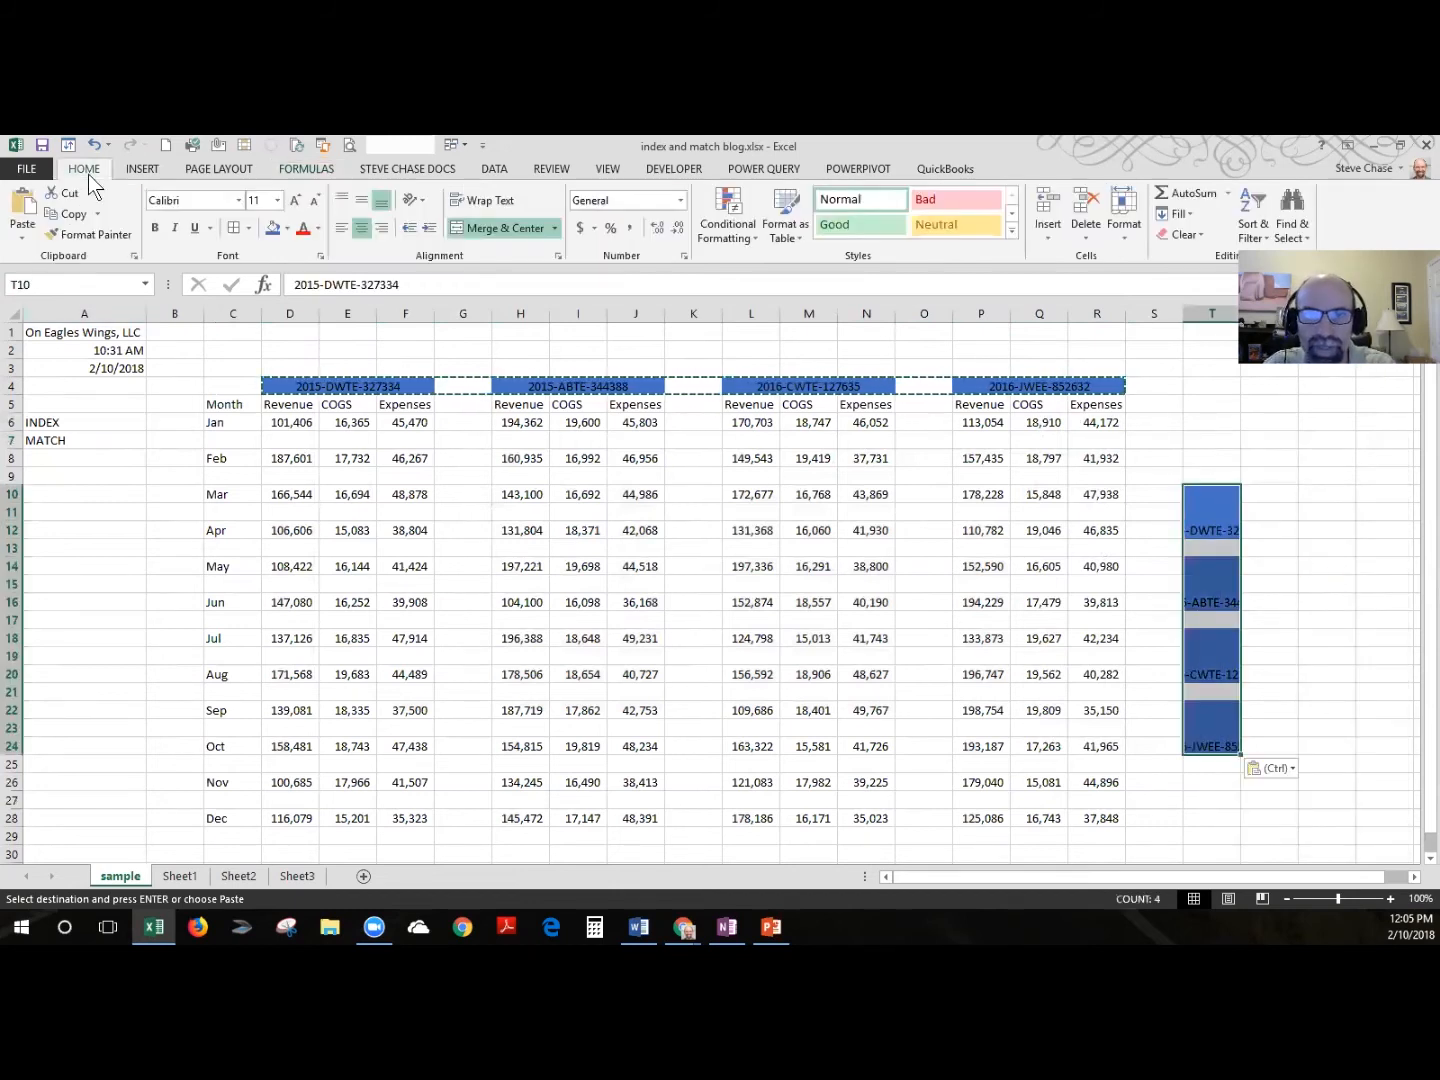
left_click(1188, 238)
left_click(1194, 277)
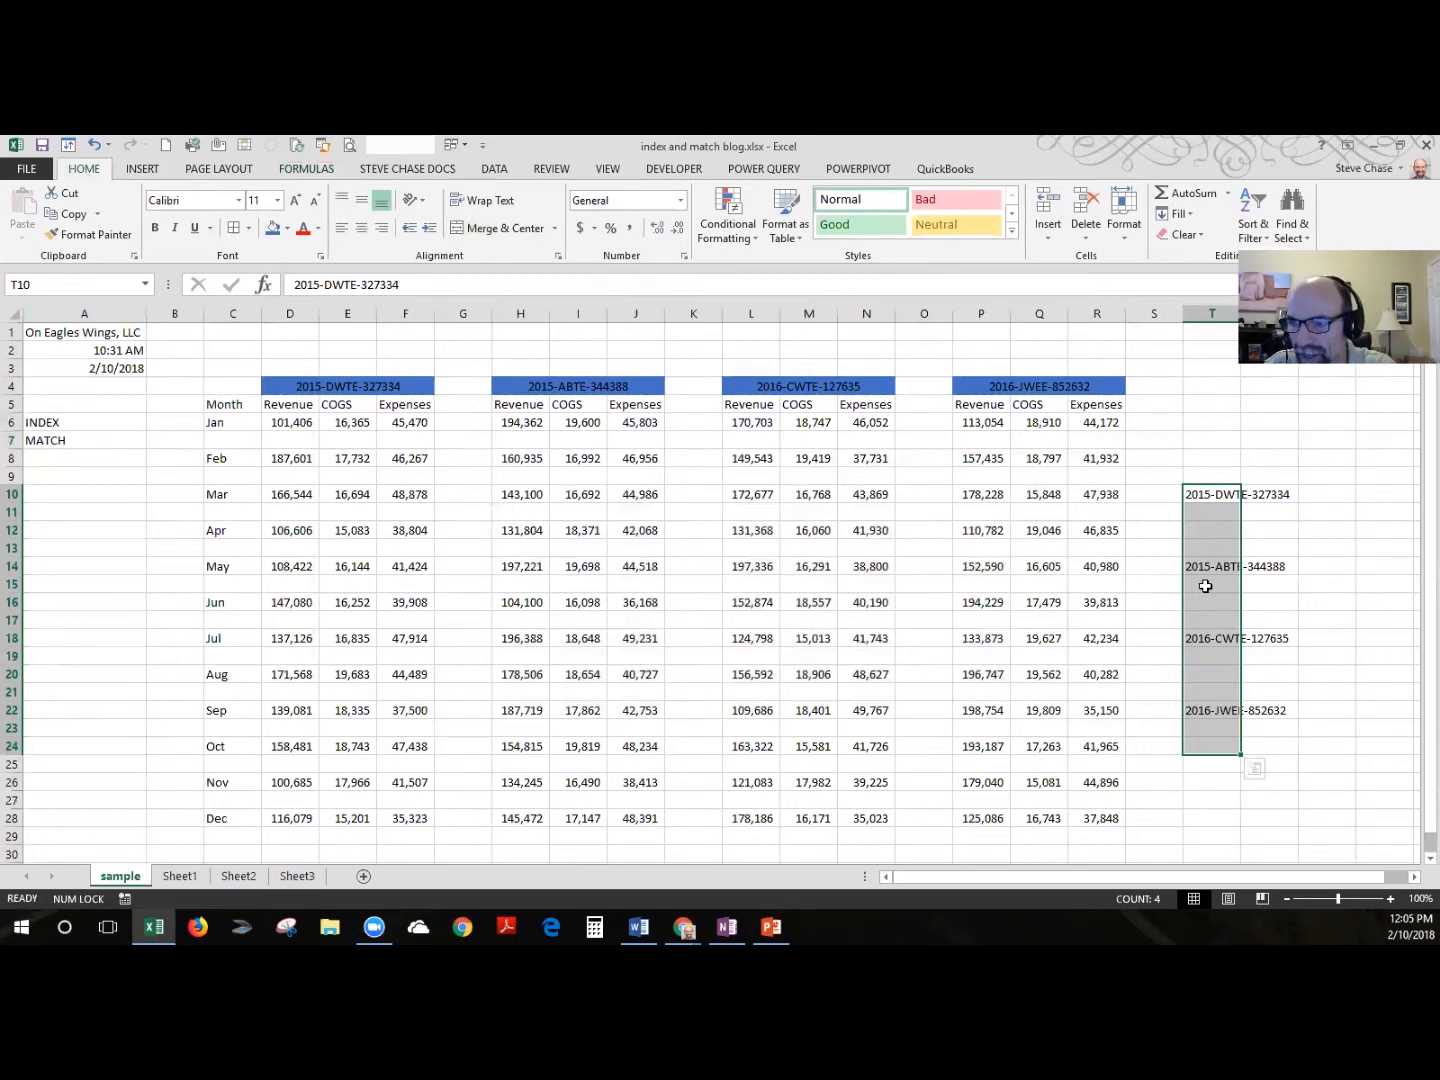
- Delete only the blank cells within T10:T24, shifting the remaining cells up, and autofit column T to the IDs
left_click(1289, 232)
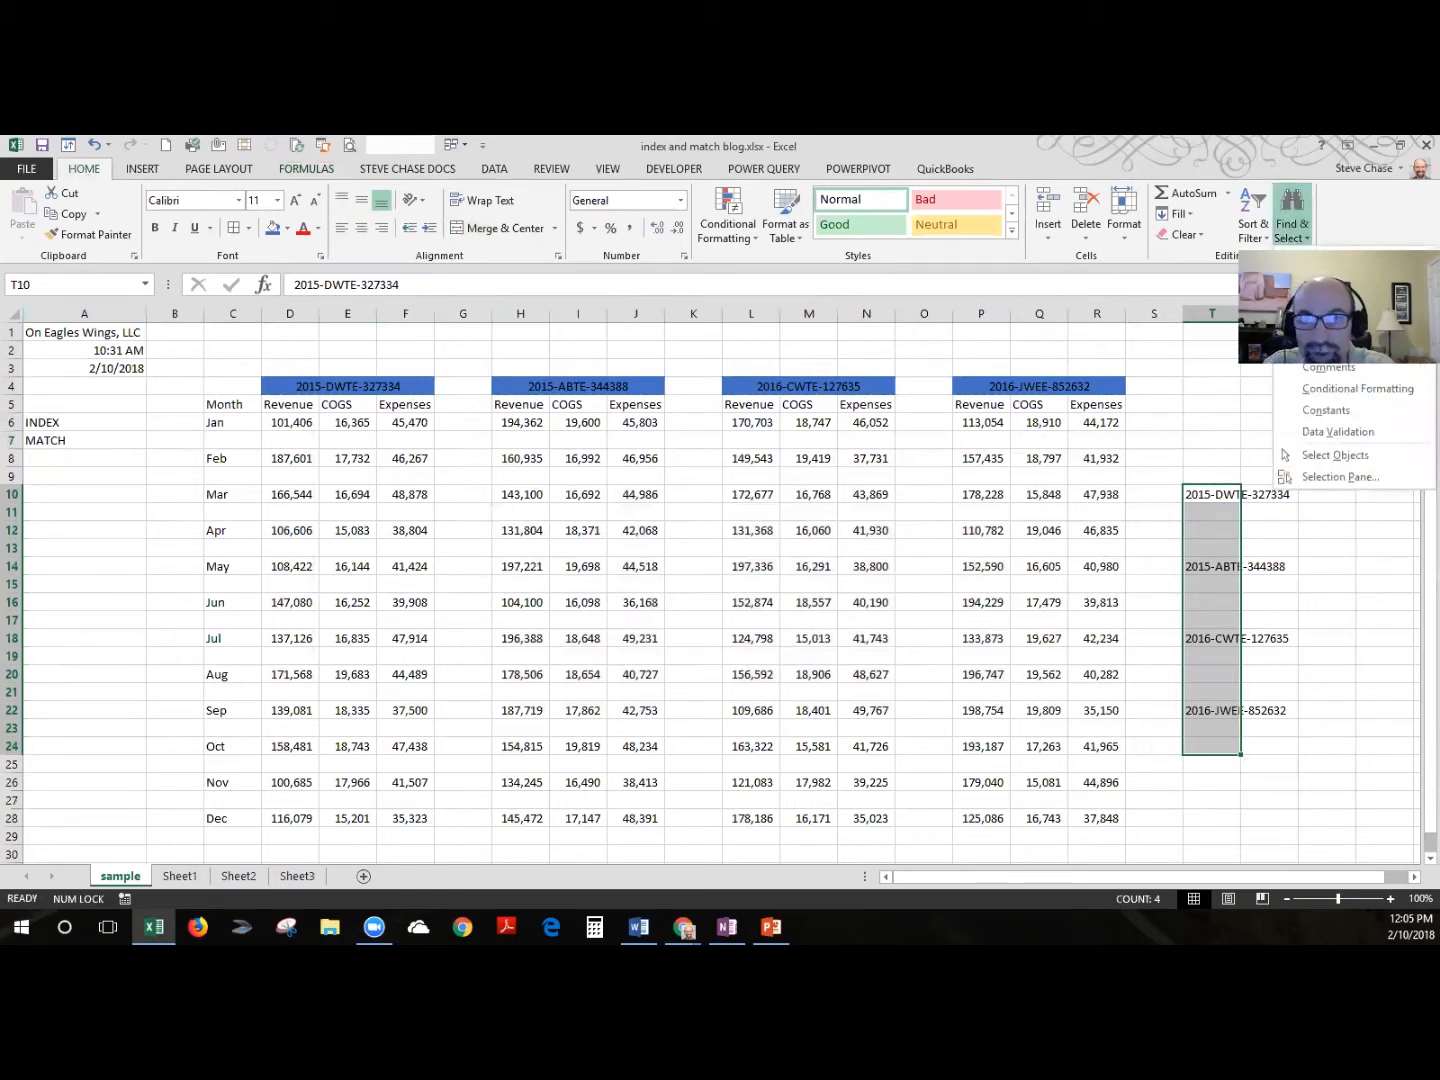
left_click(1330, 346)
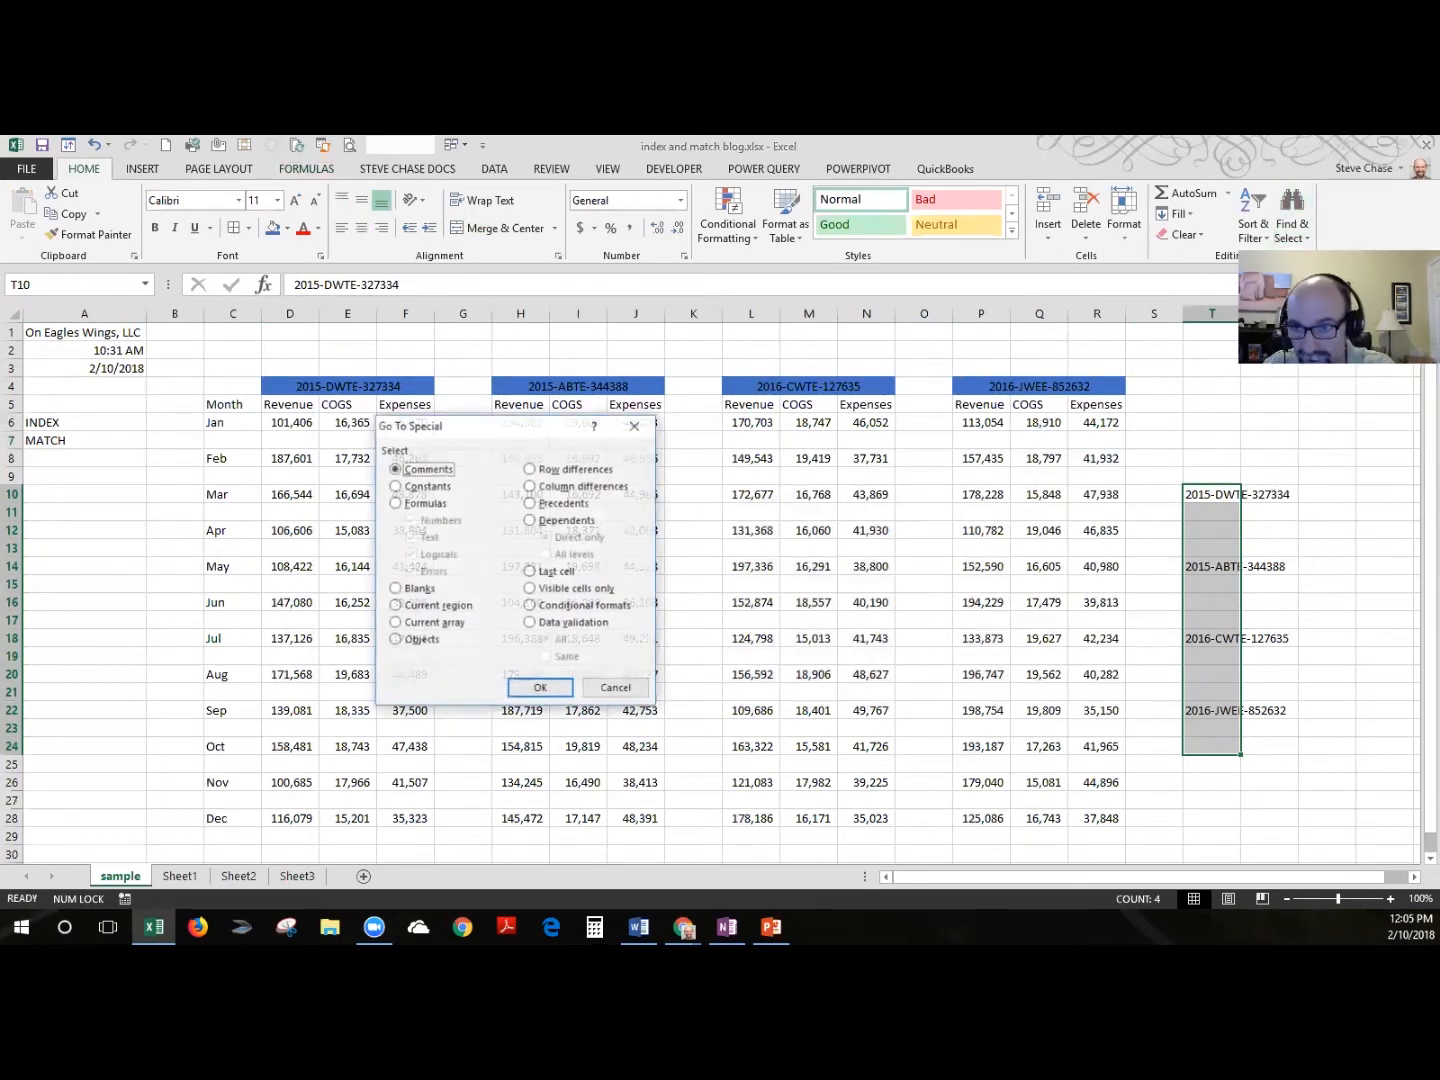
left_click(395, 589)
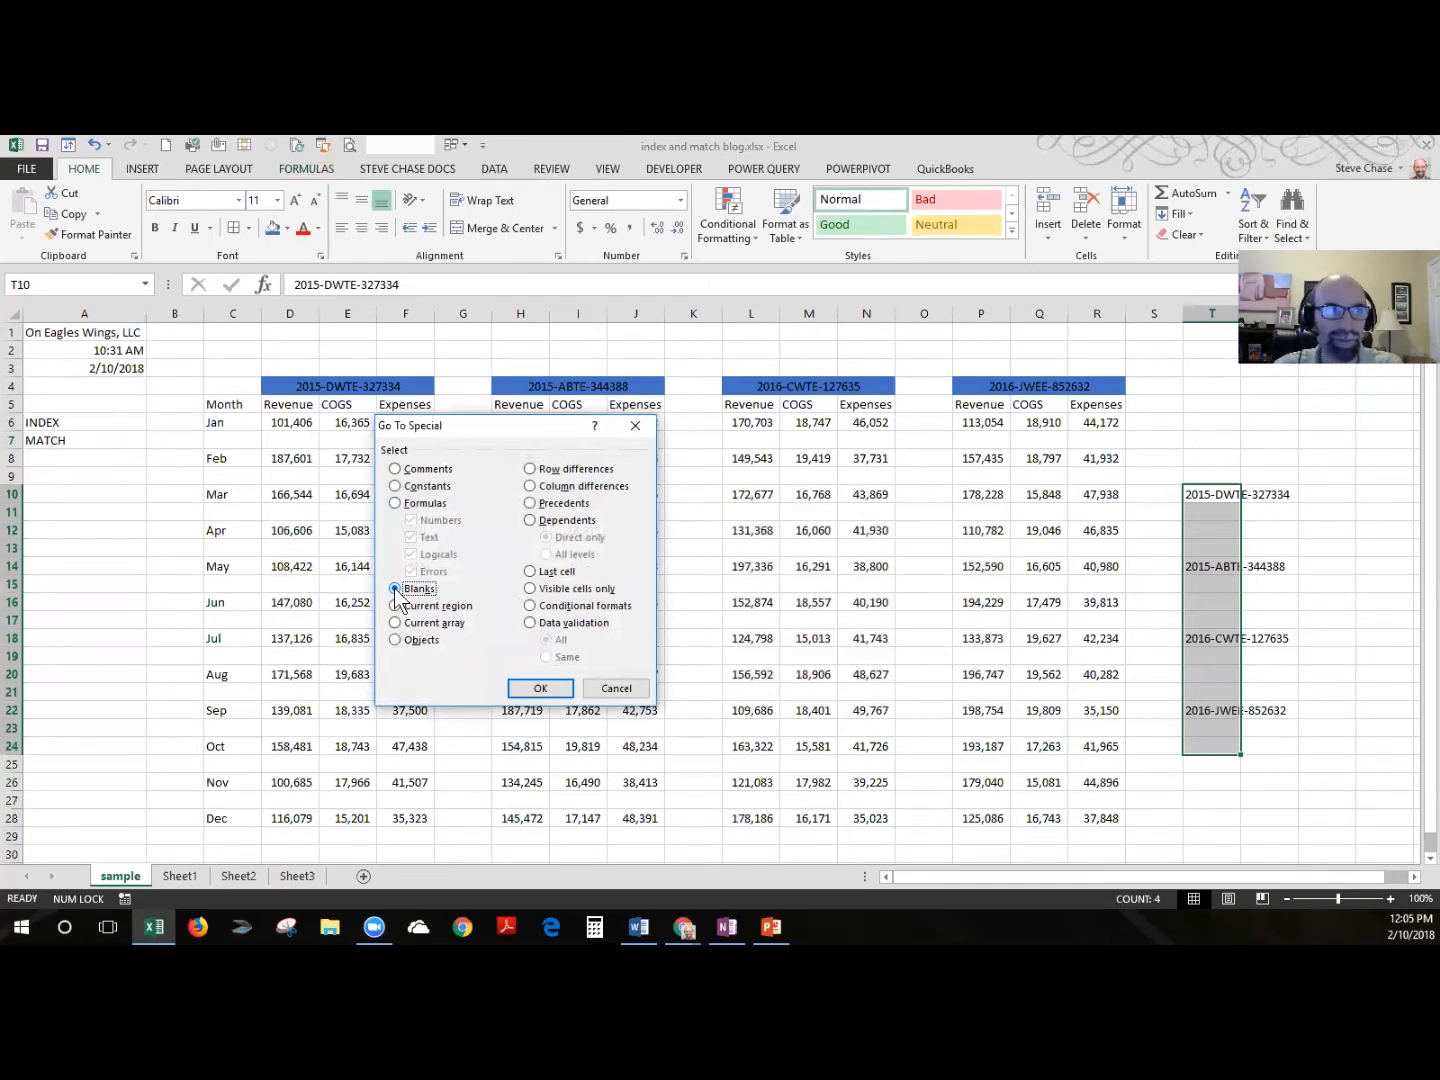
left_click(538, 689)
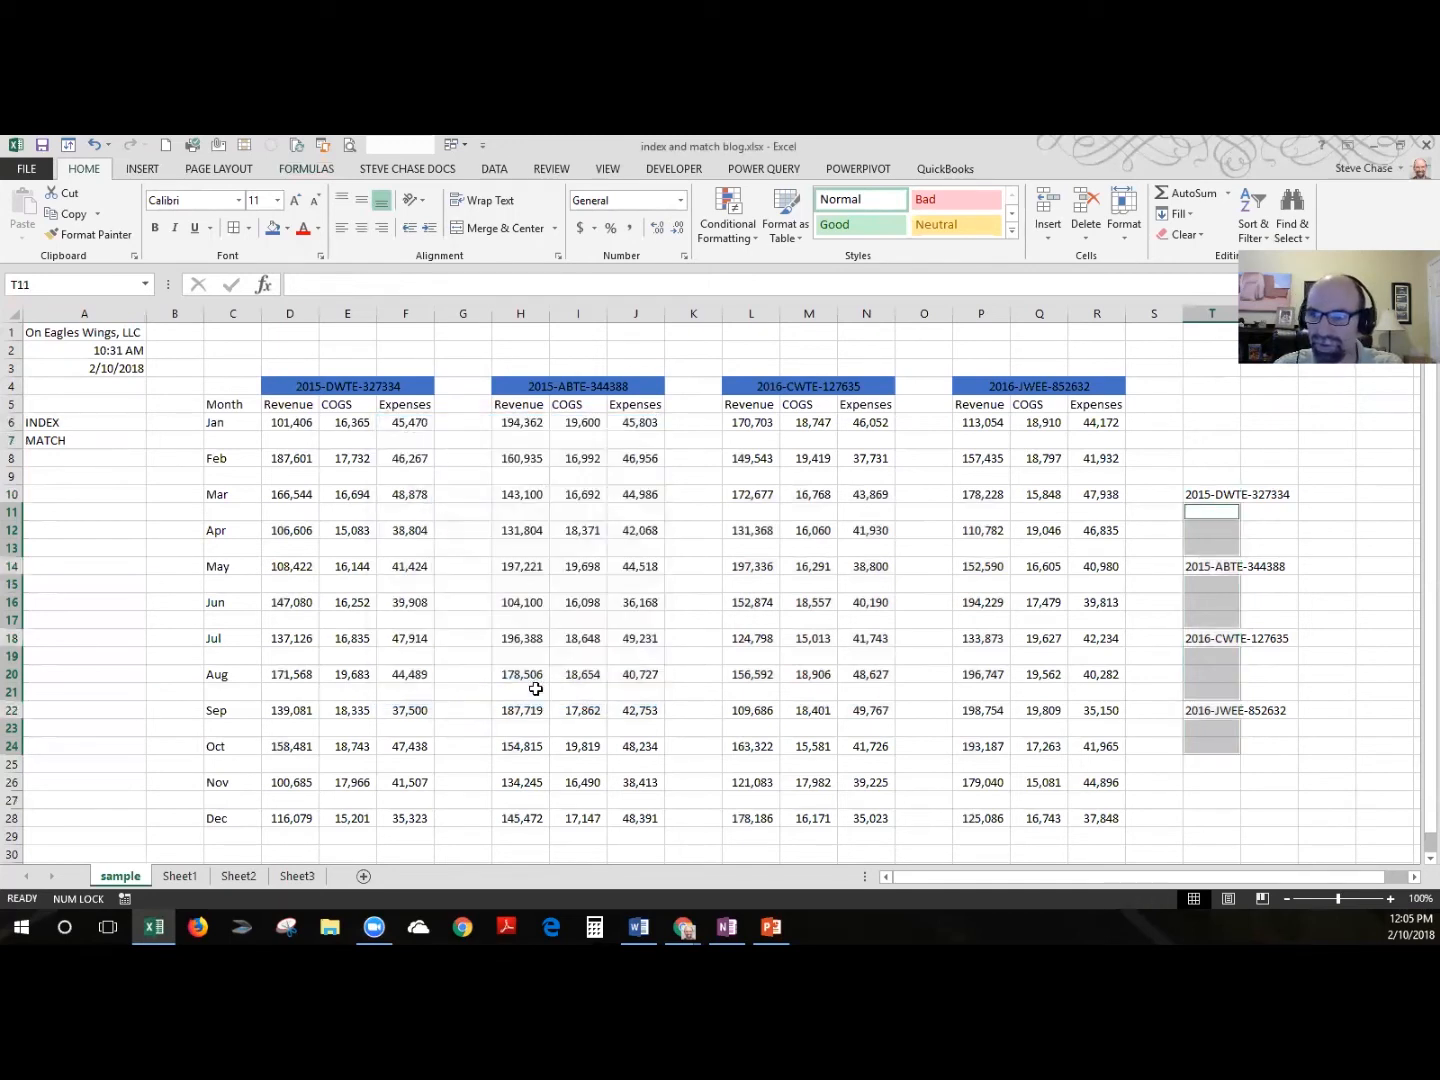
right_click(1214, 530)
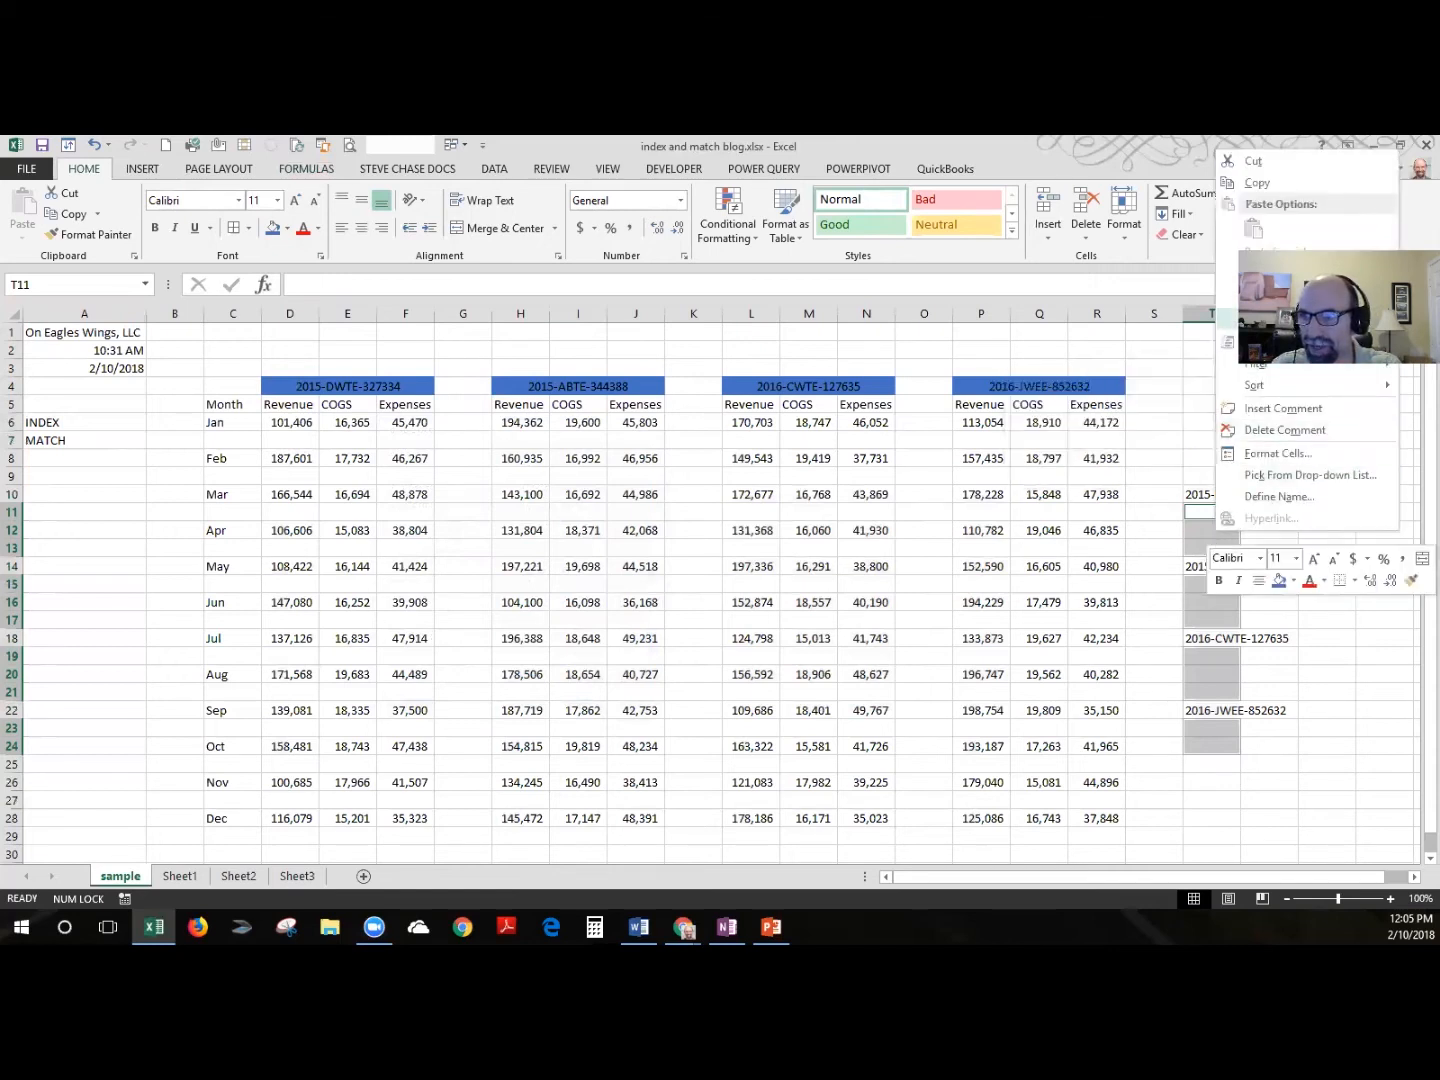
left_click(1262, 296)
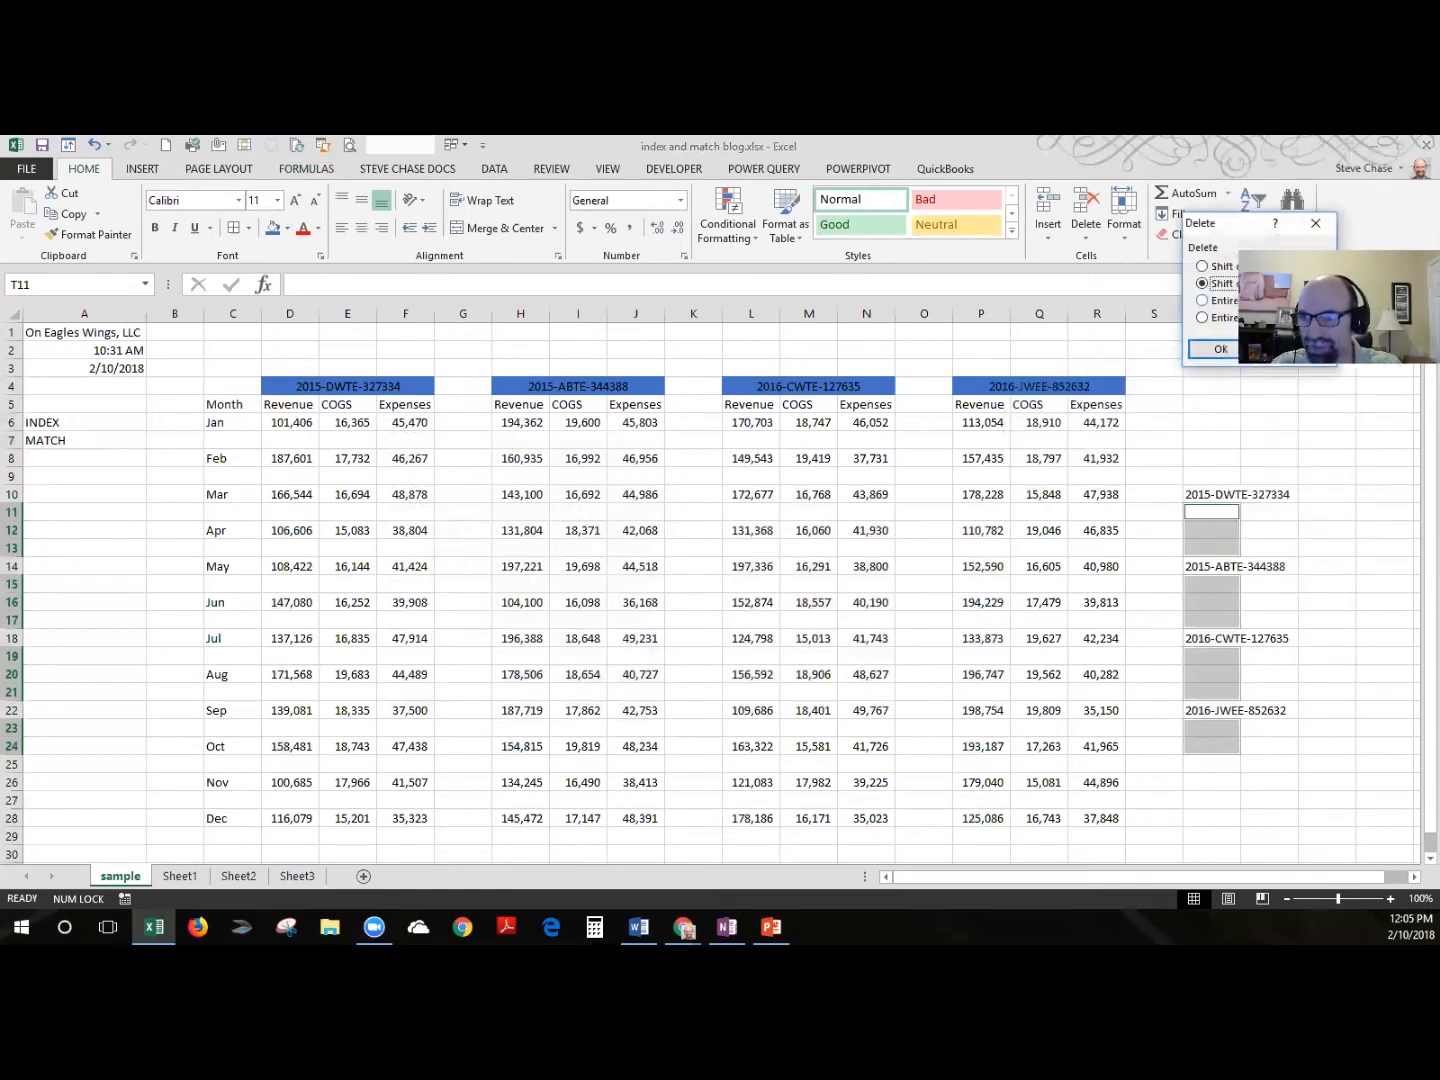
left_click(1220, 349)
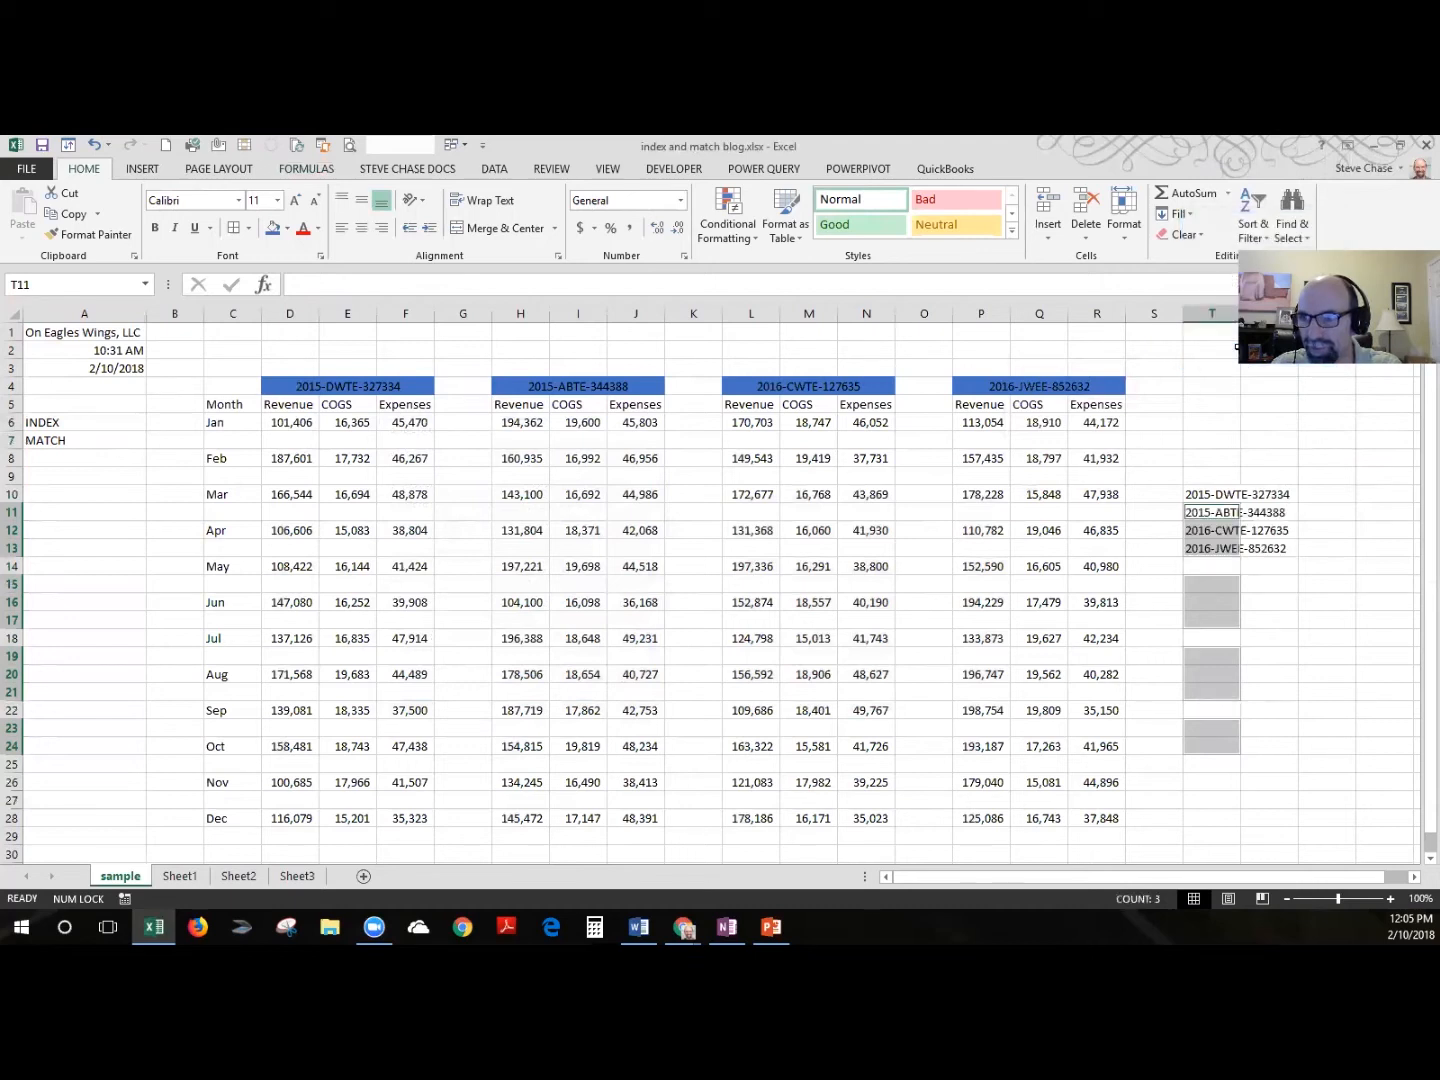
left_click(1250, 619)
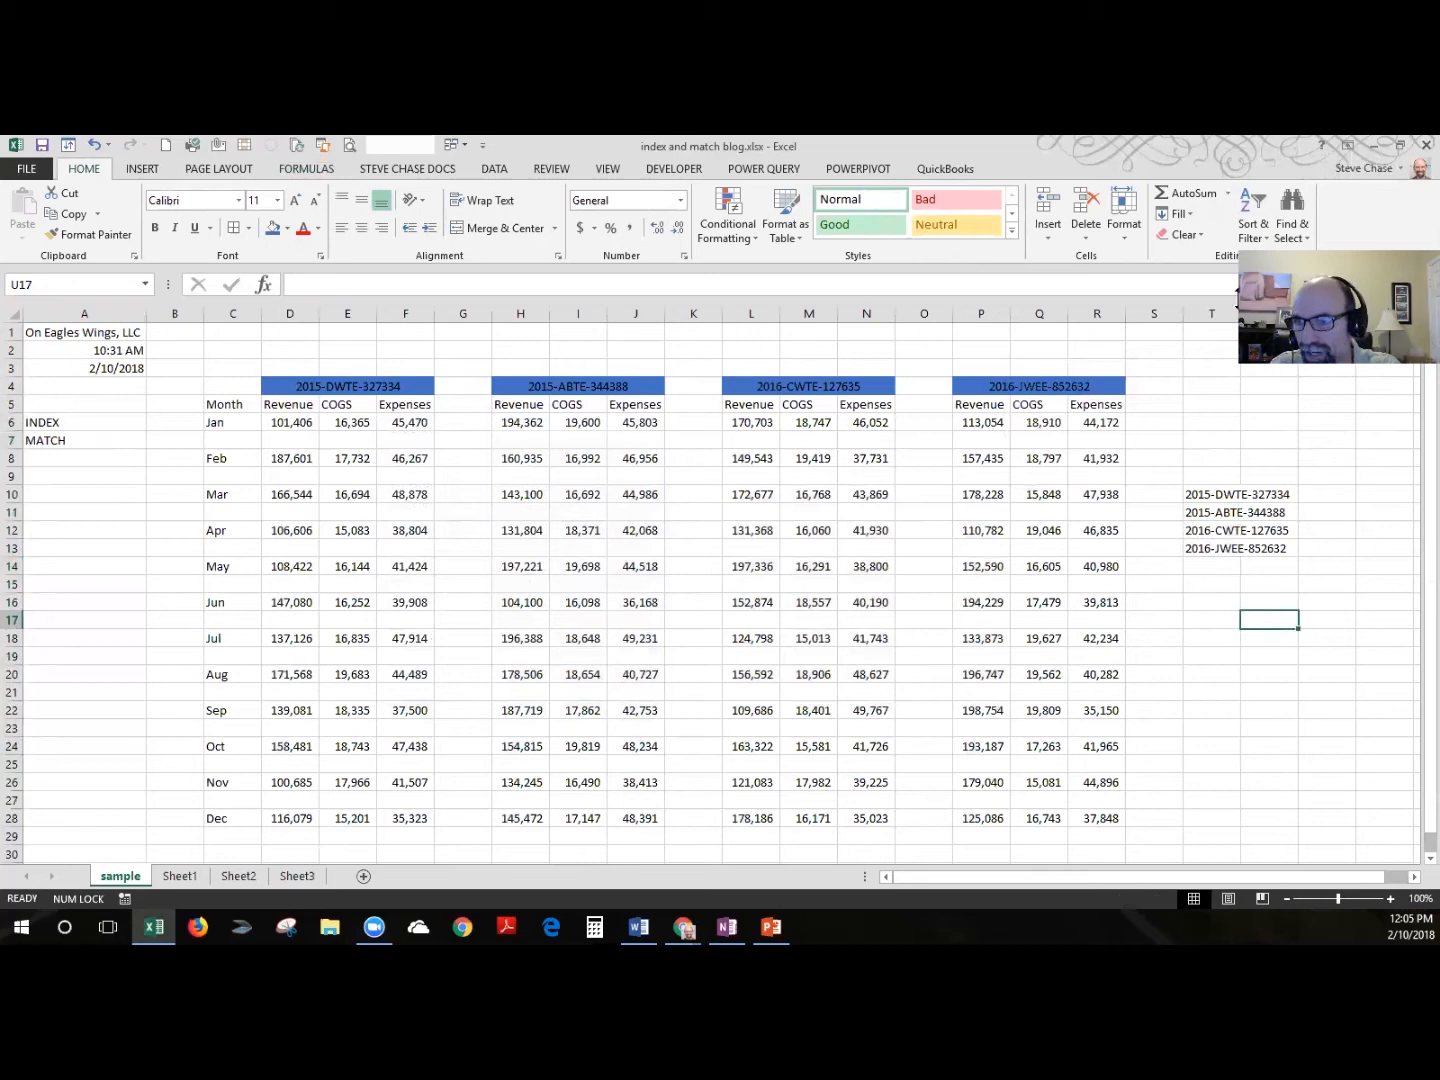
double_click(1238, 313)
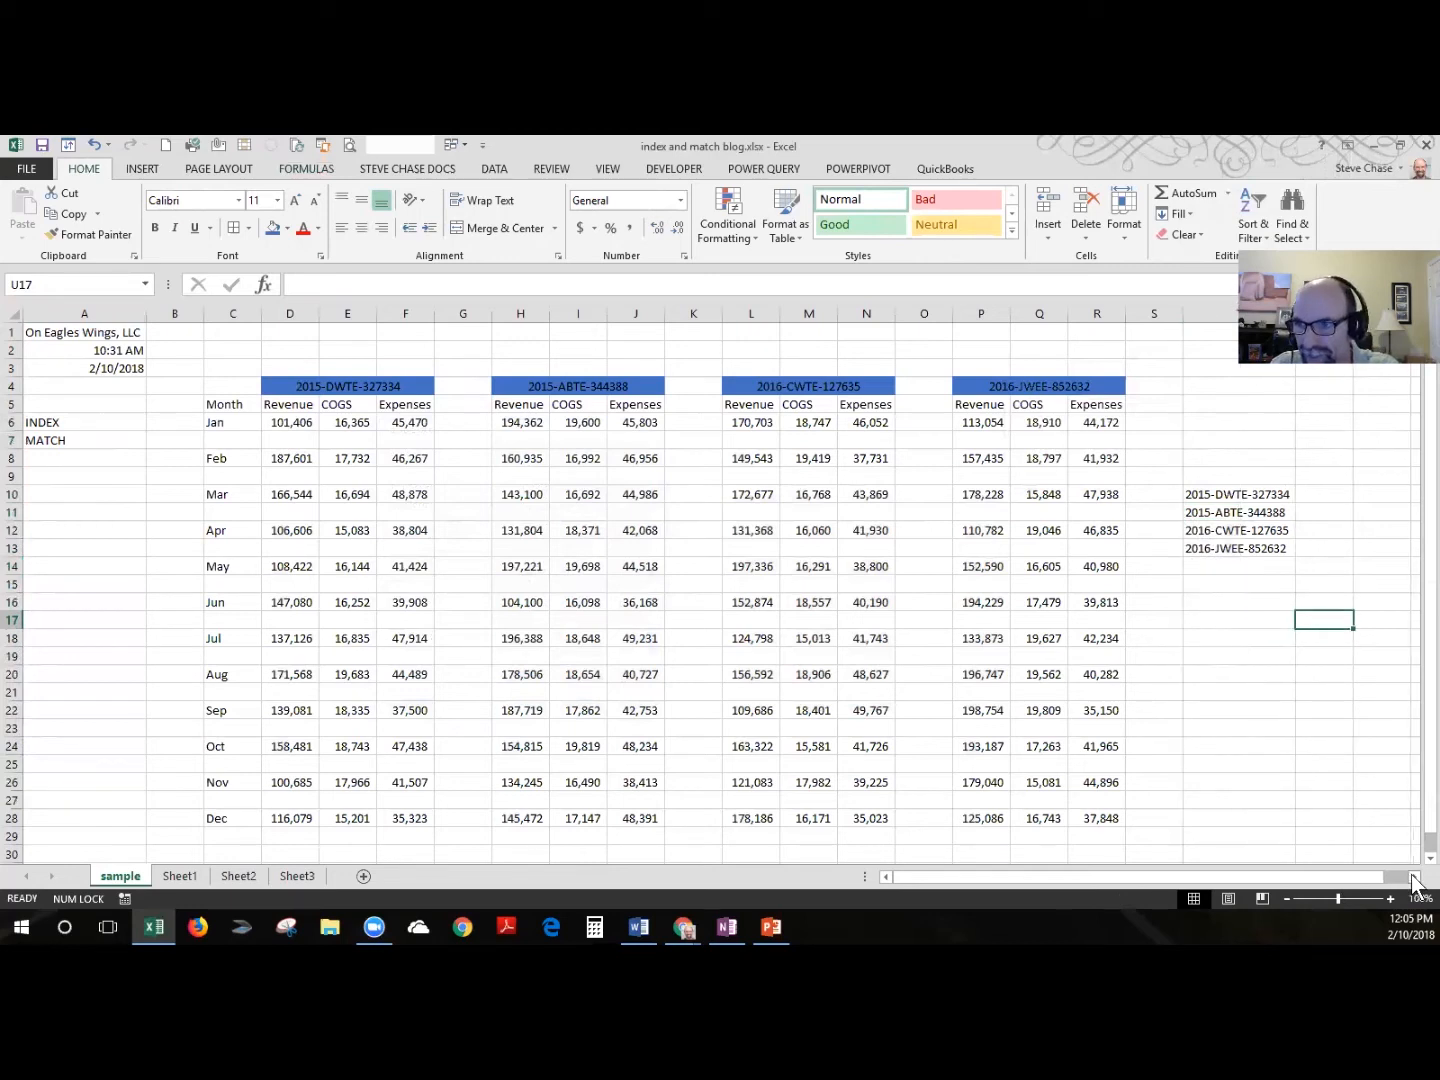
- Set up the lookup table headings: Jan in U8, Revenue in U9 and Expenses in V9
left_click(1319, 459)
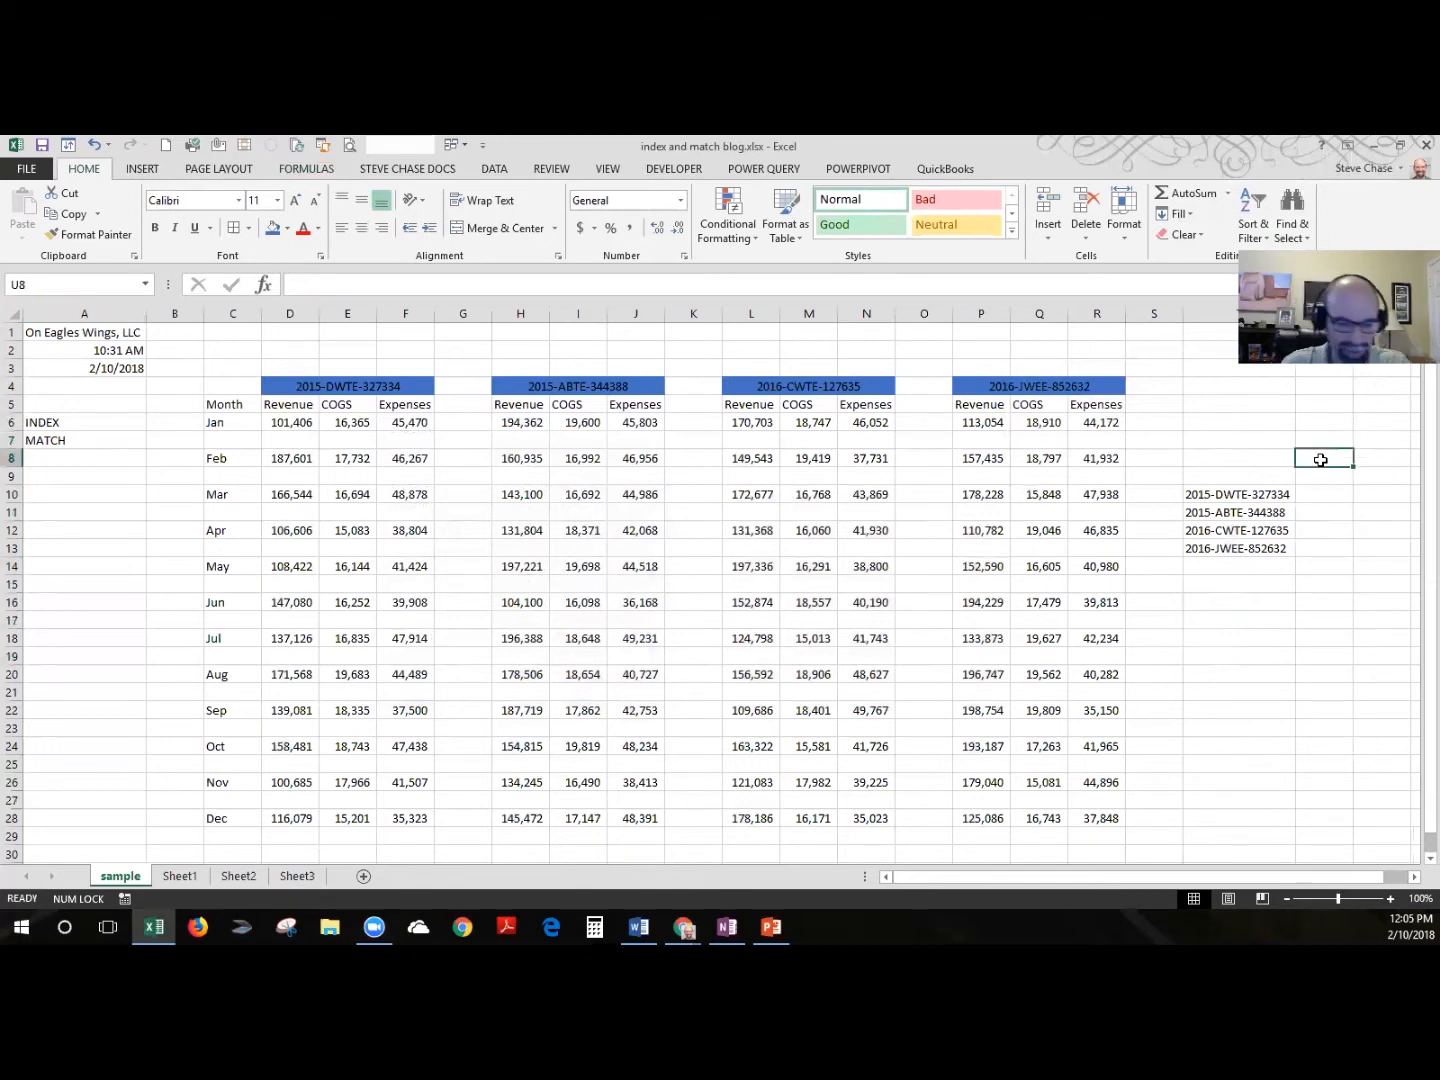
type("n")
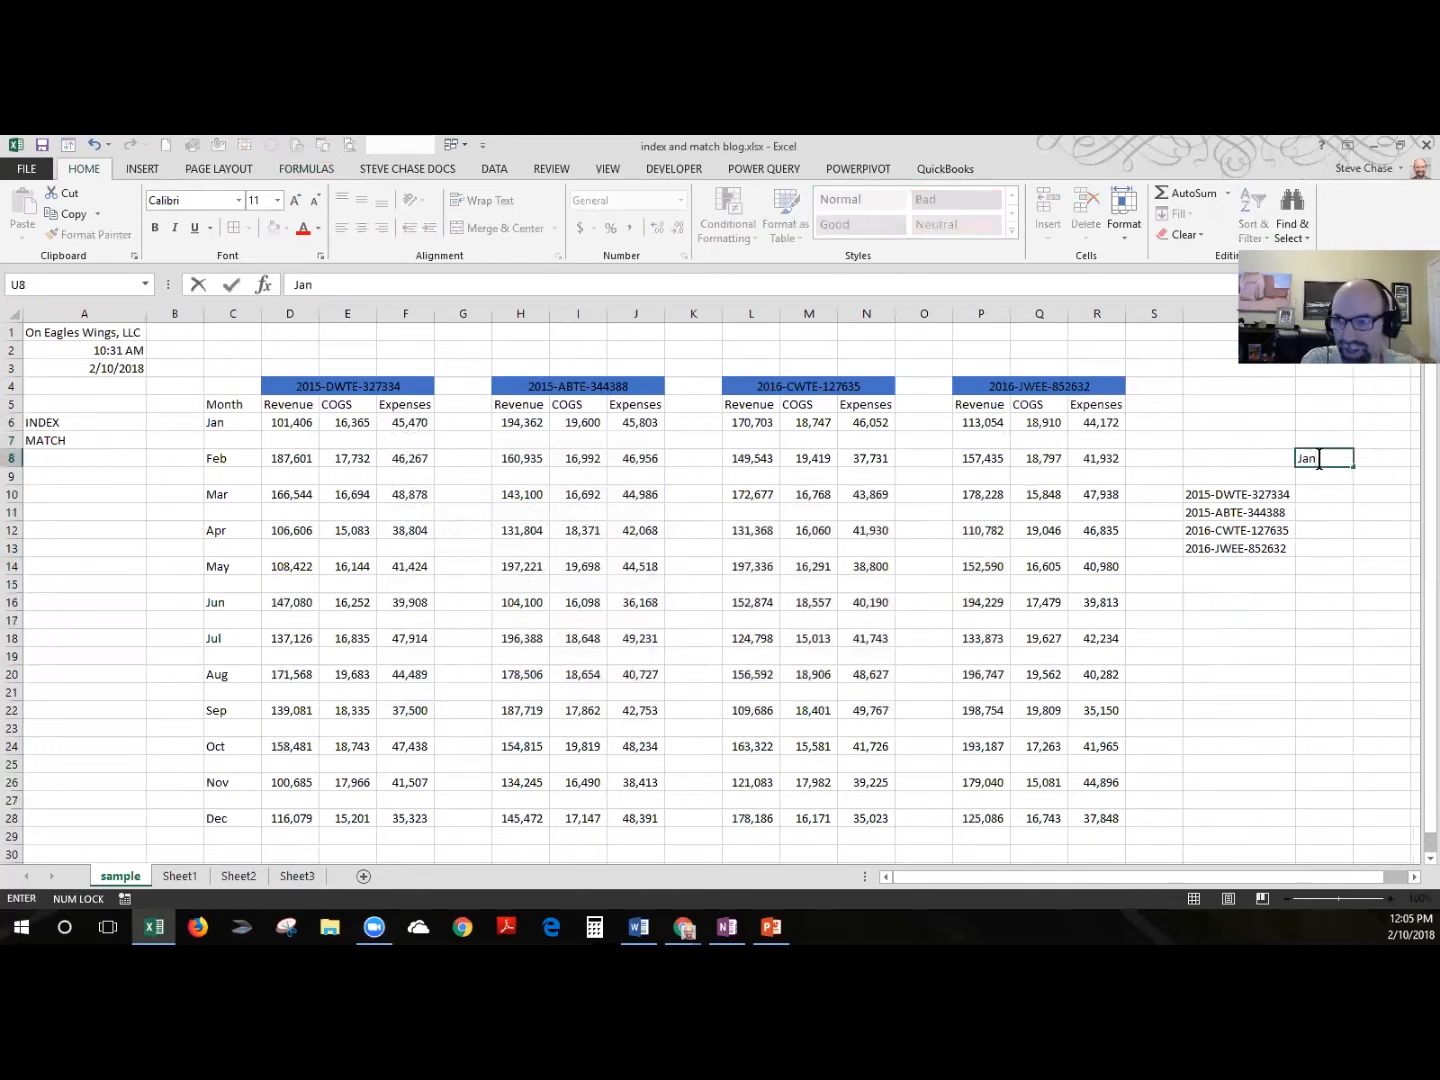
key("Return")
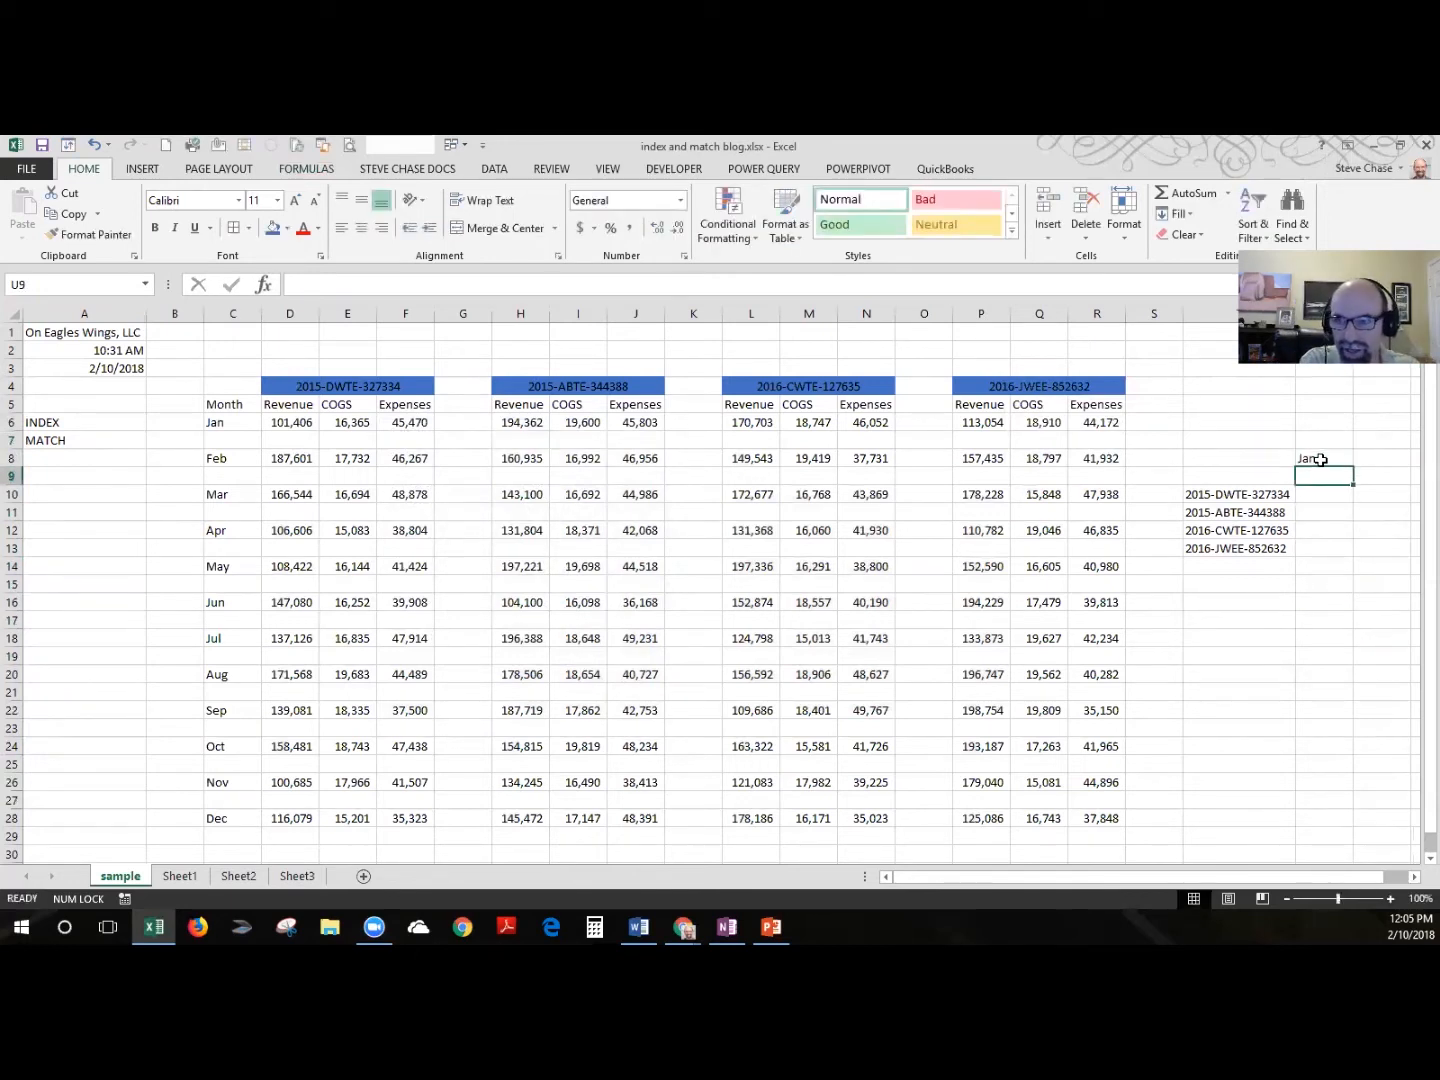
type("Revenue")
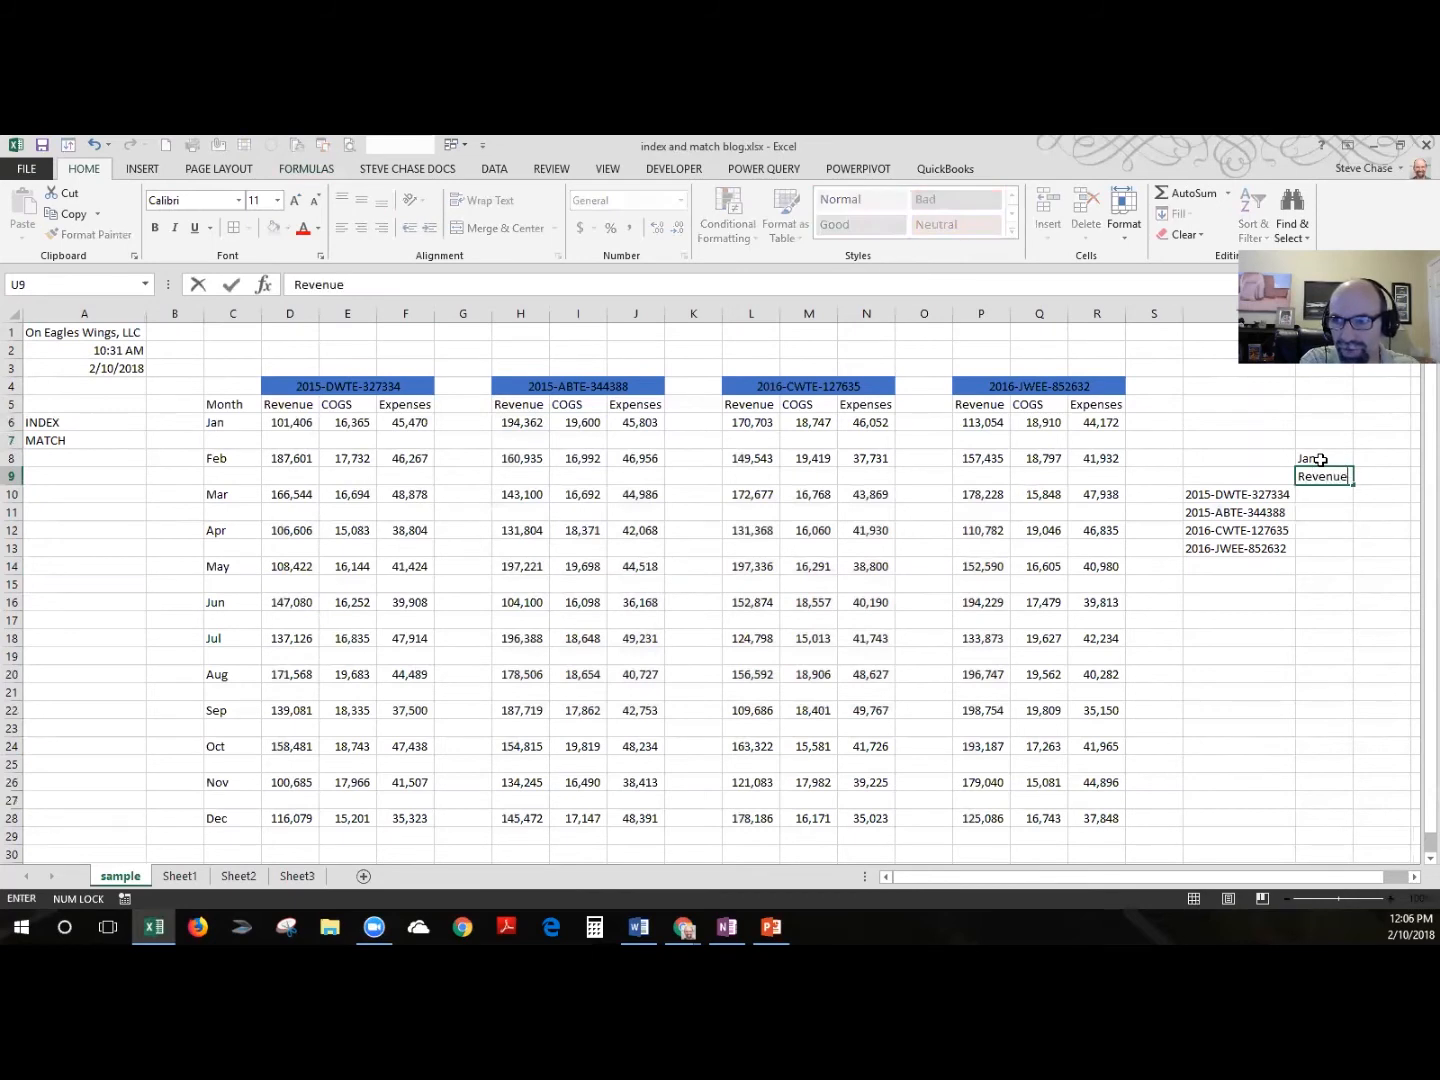
key("Tab")
type("Expenses")
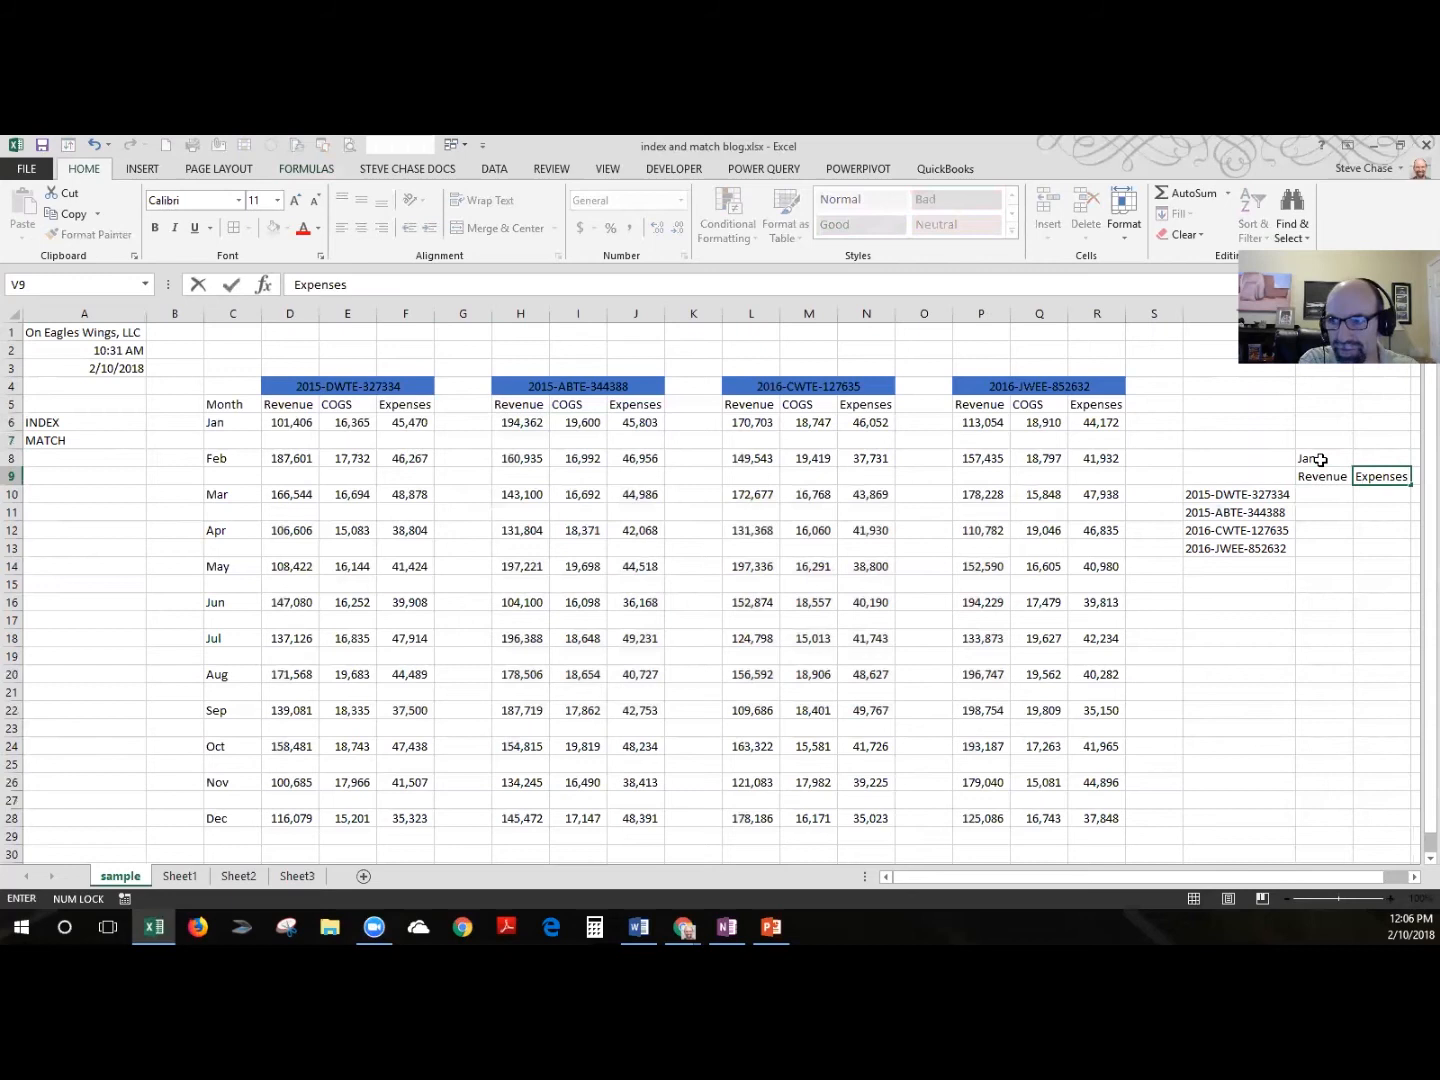
key("Return")
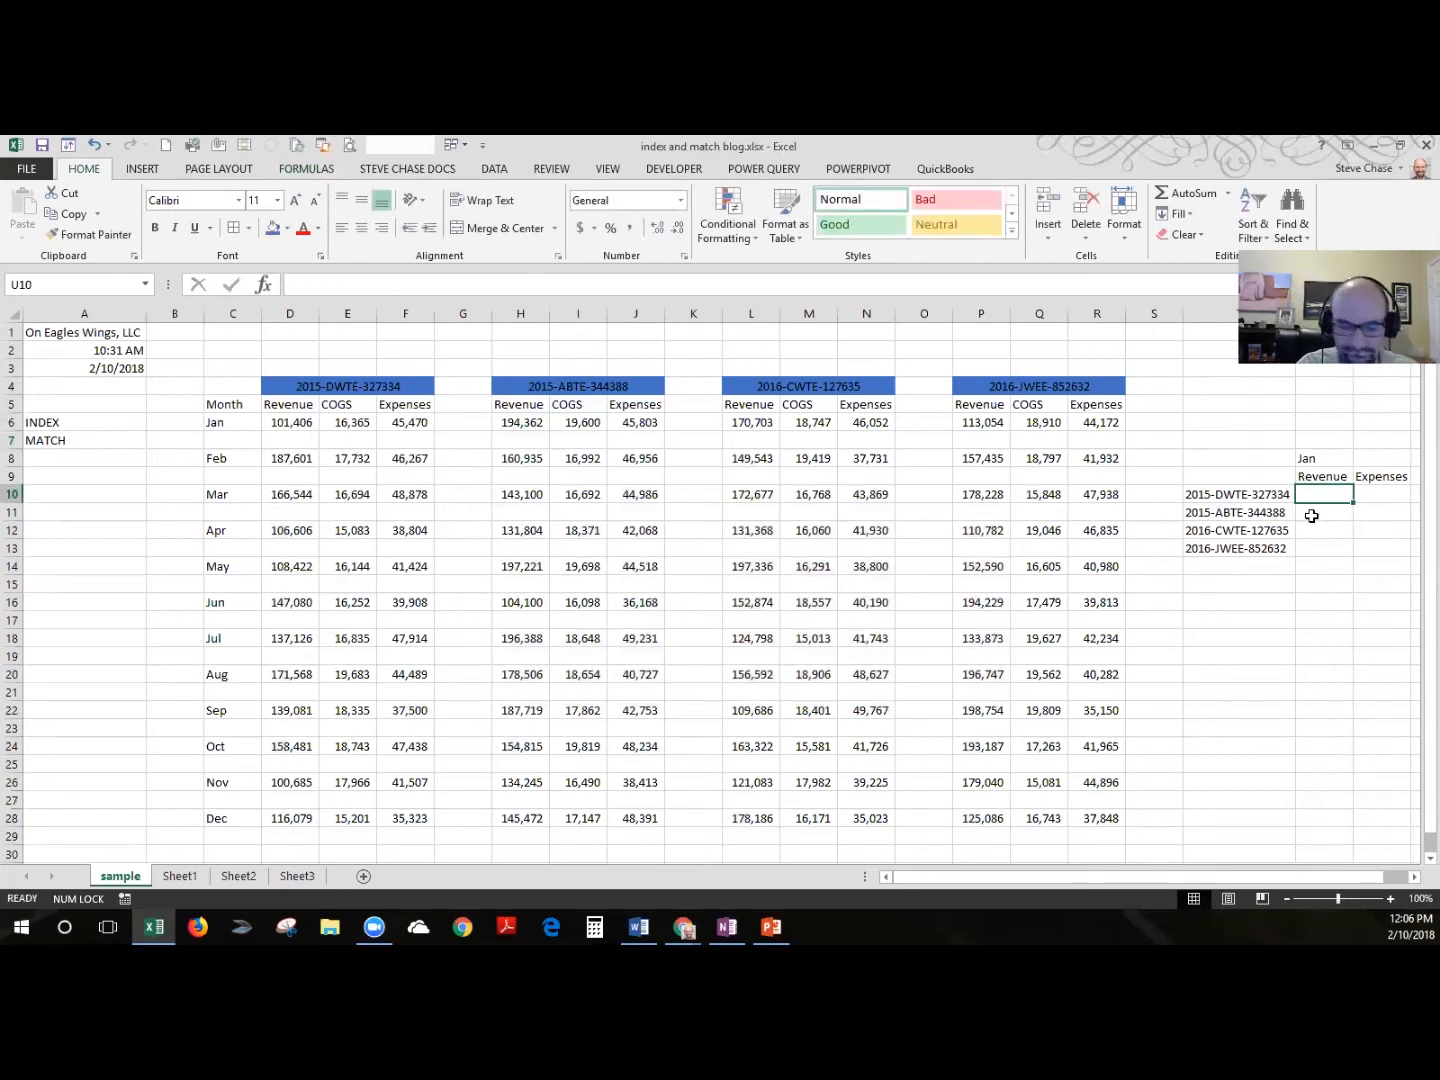
- Write the formula =INDEX(DataRange,1,1) in U10, inserting the defined name DataRange as the array
type("=k")
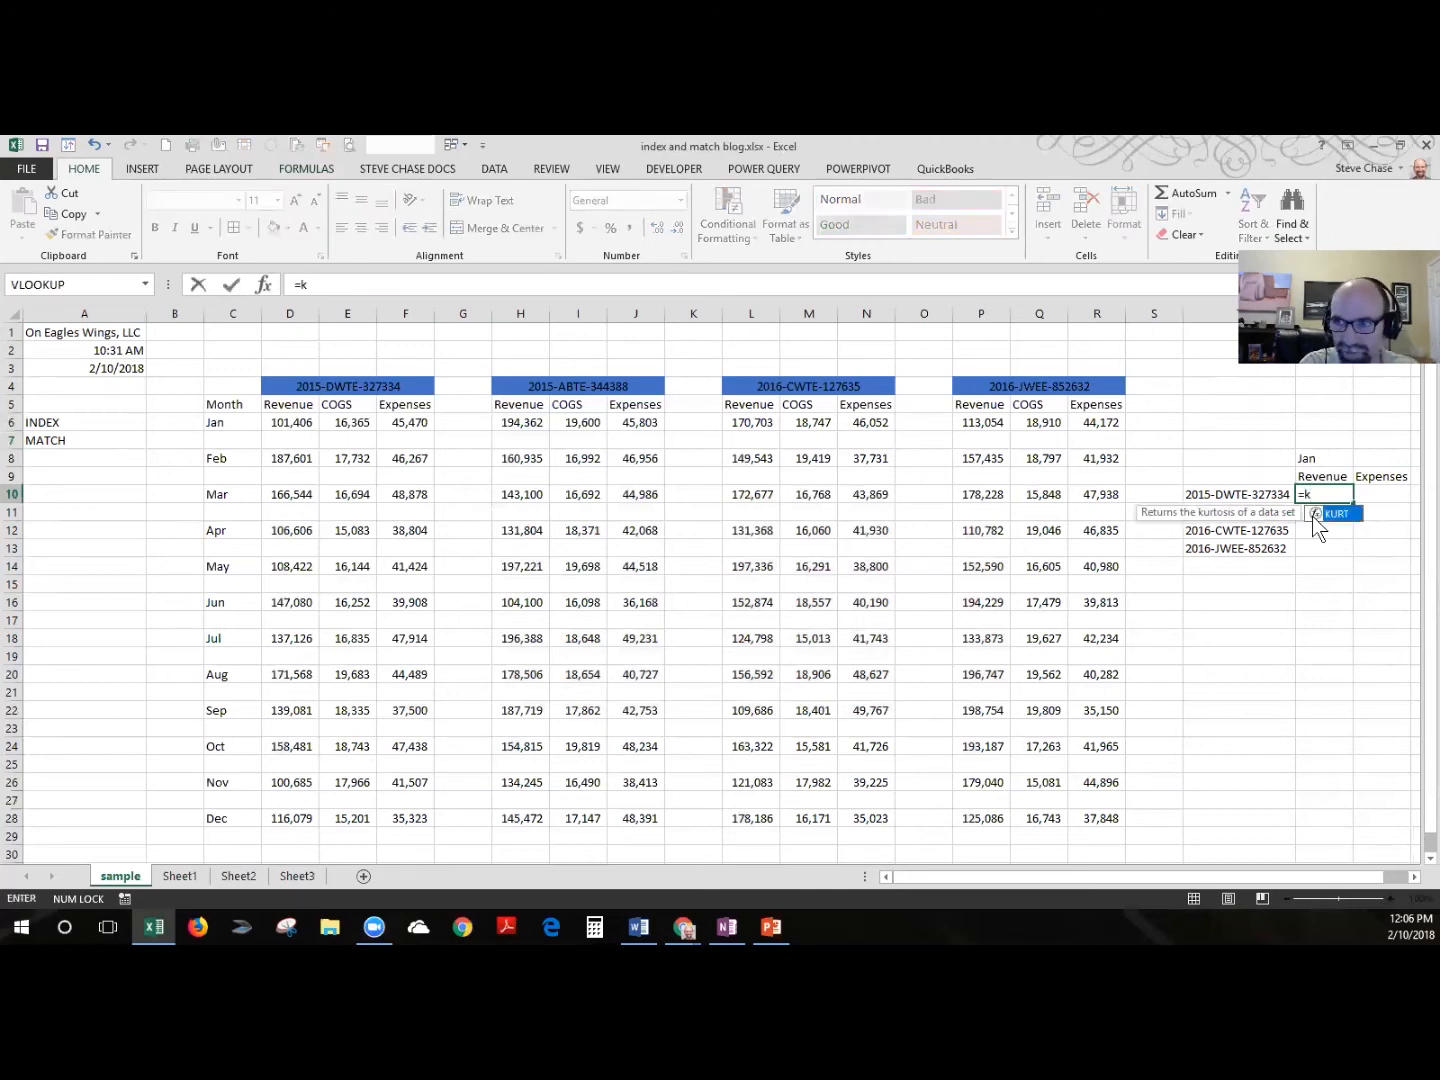
key("BackSpace")
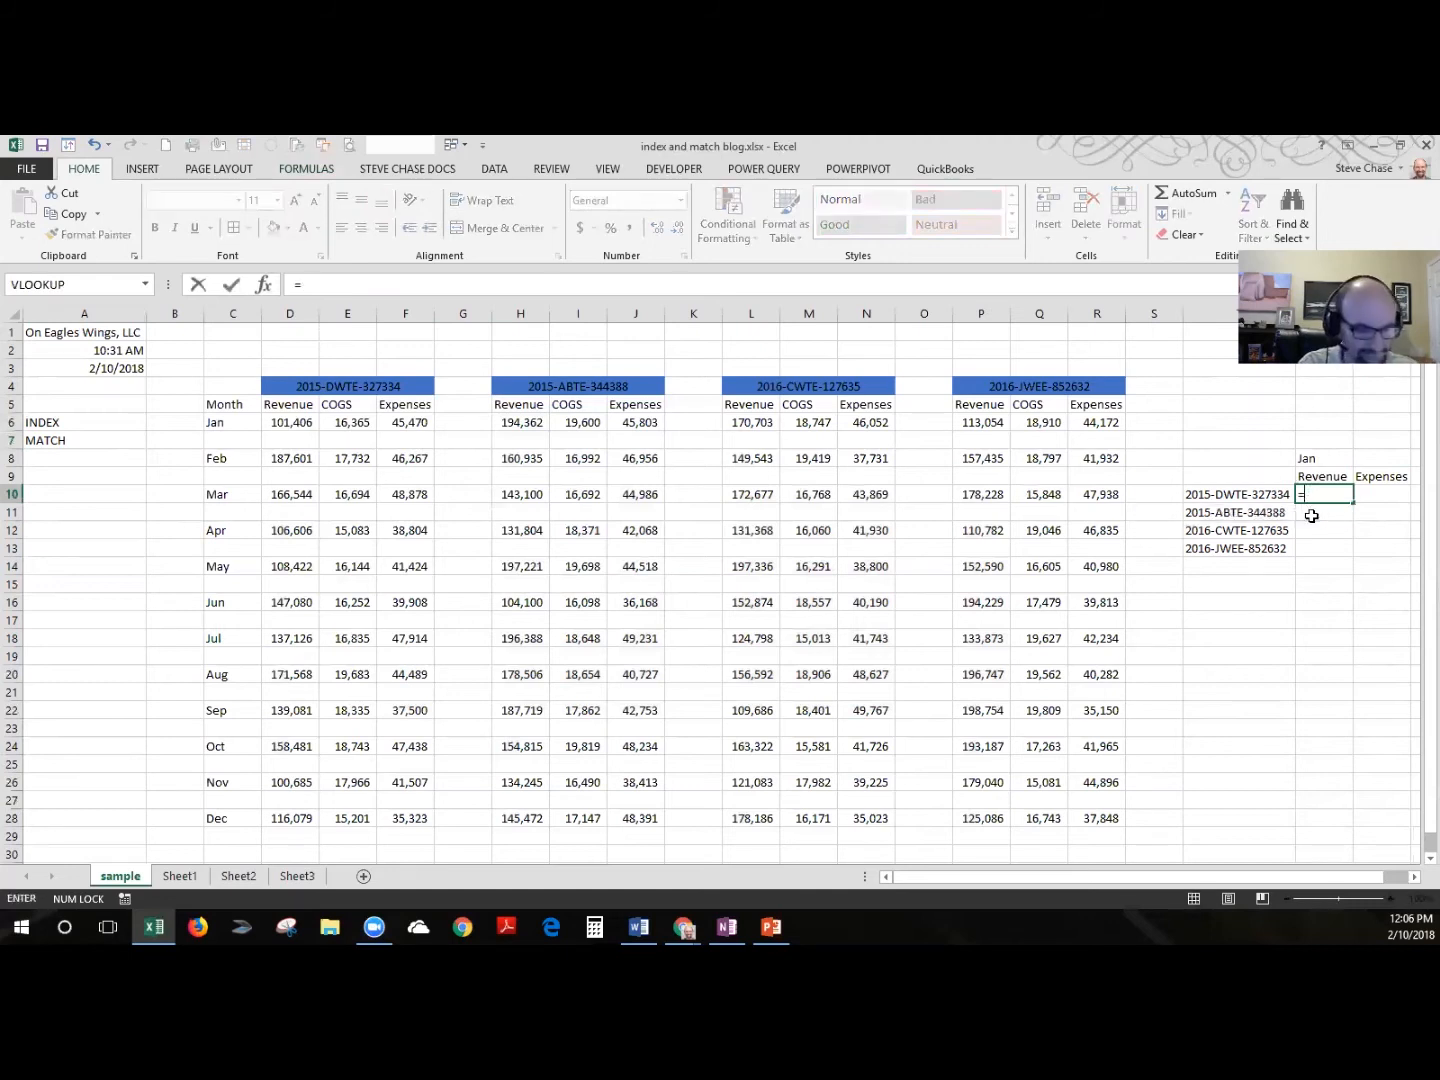
type("index")
key("Tab")
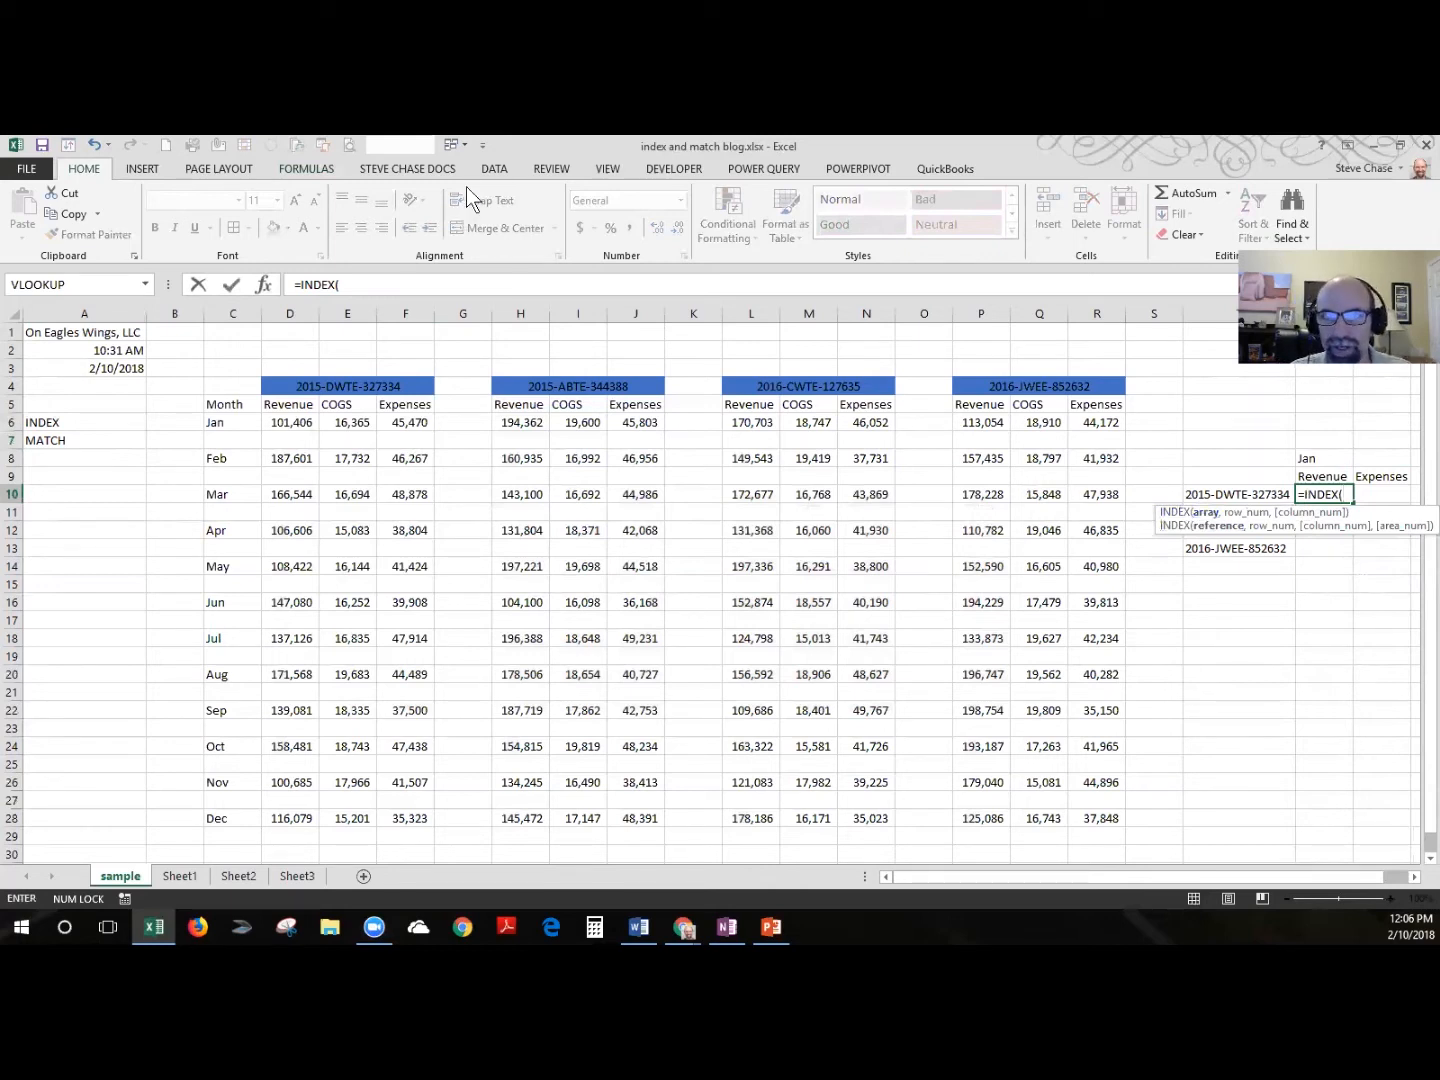
left_click(327, 173)
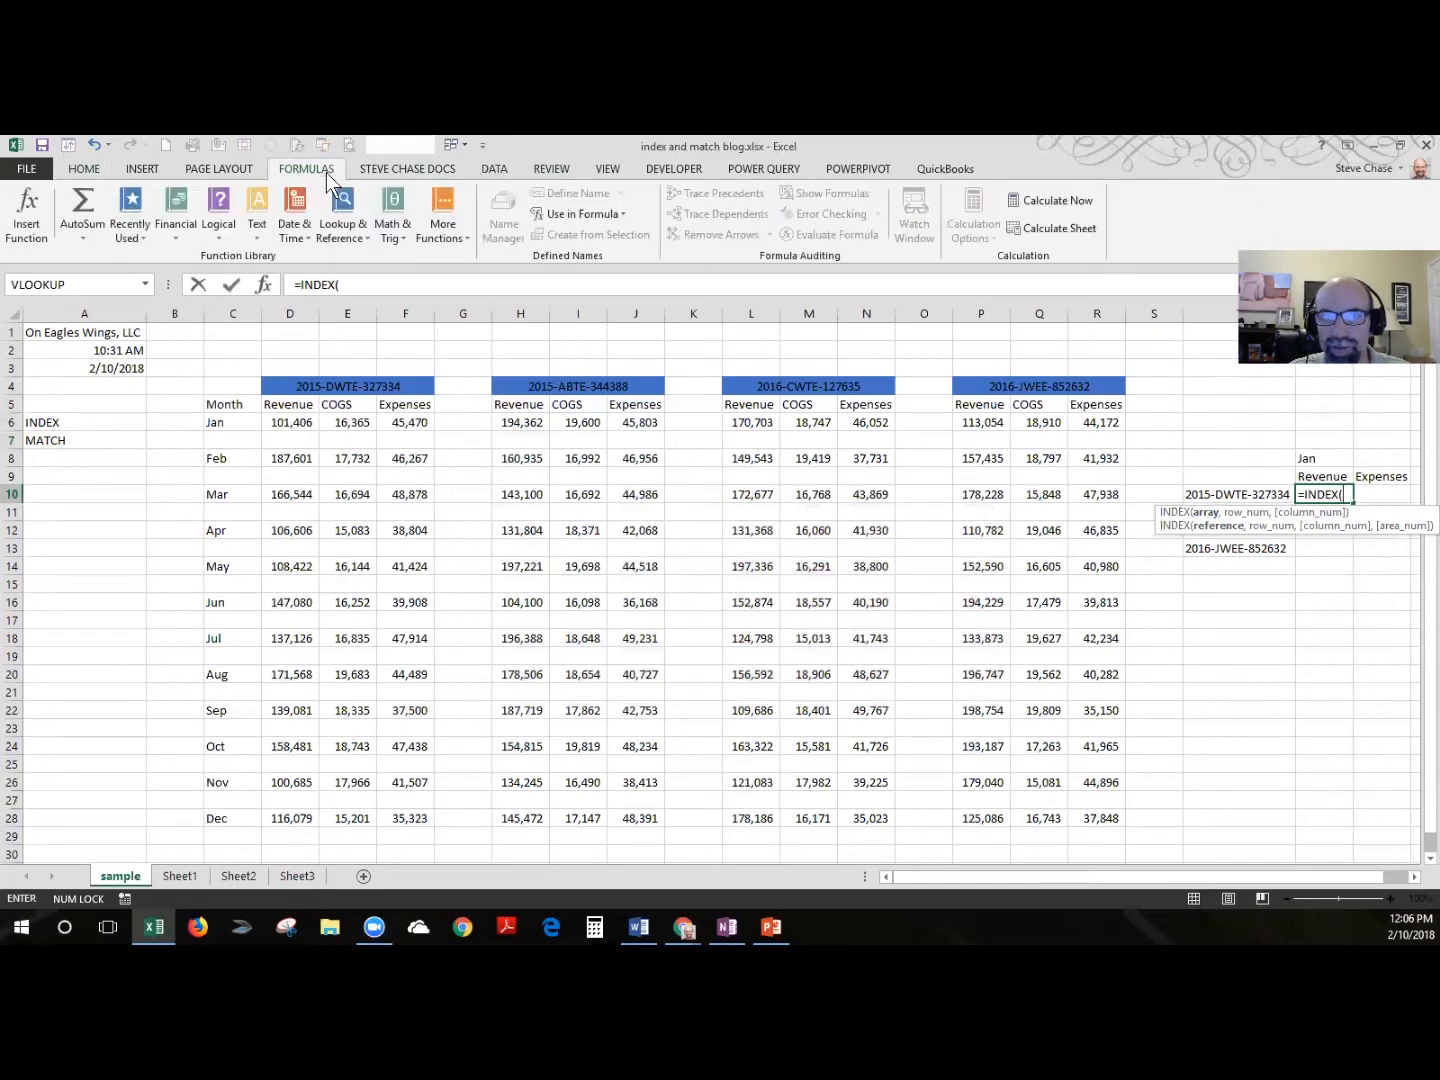
left_click(608, 218)
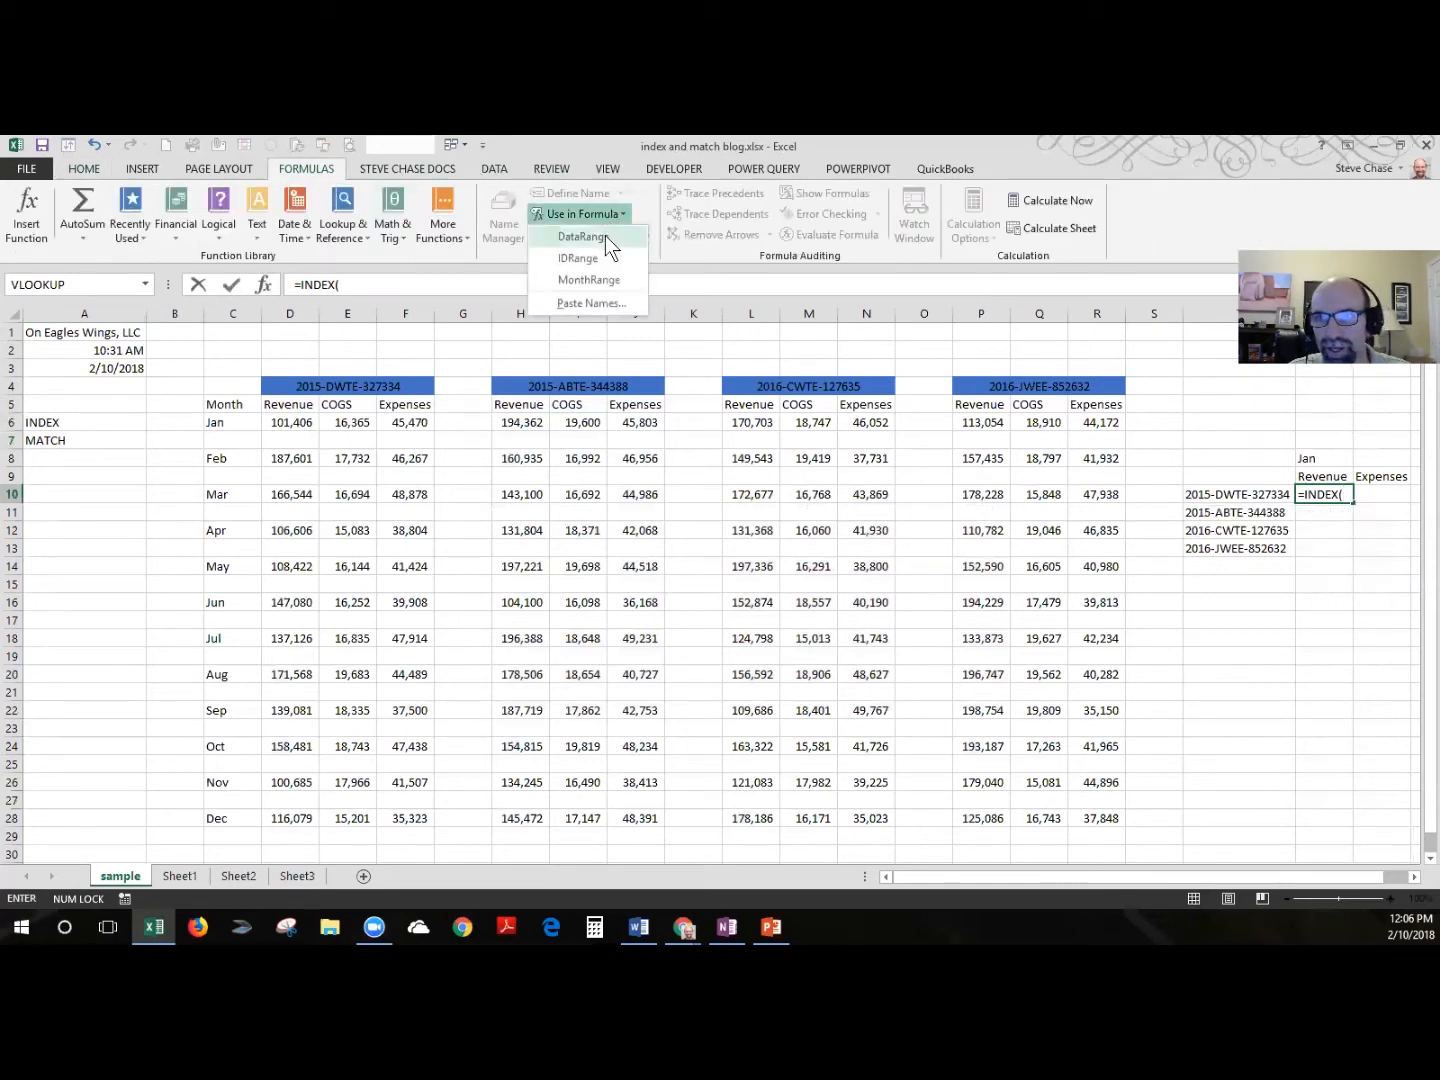
left_click(605, 236)
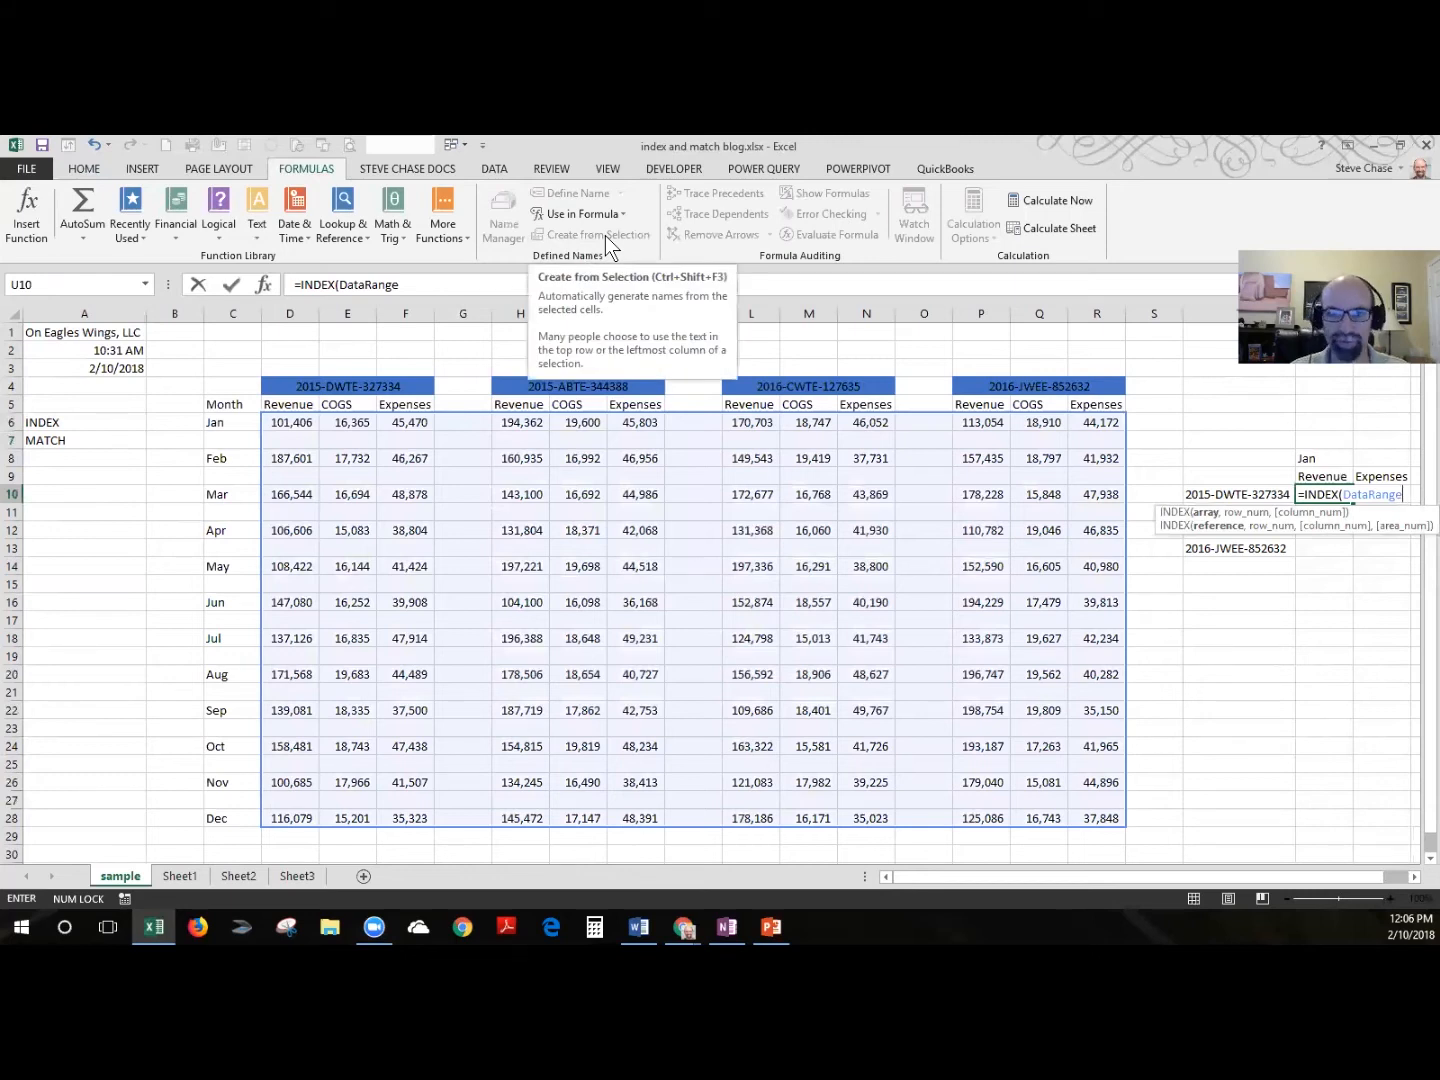
type(",")
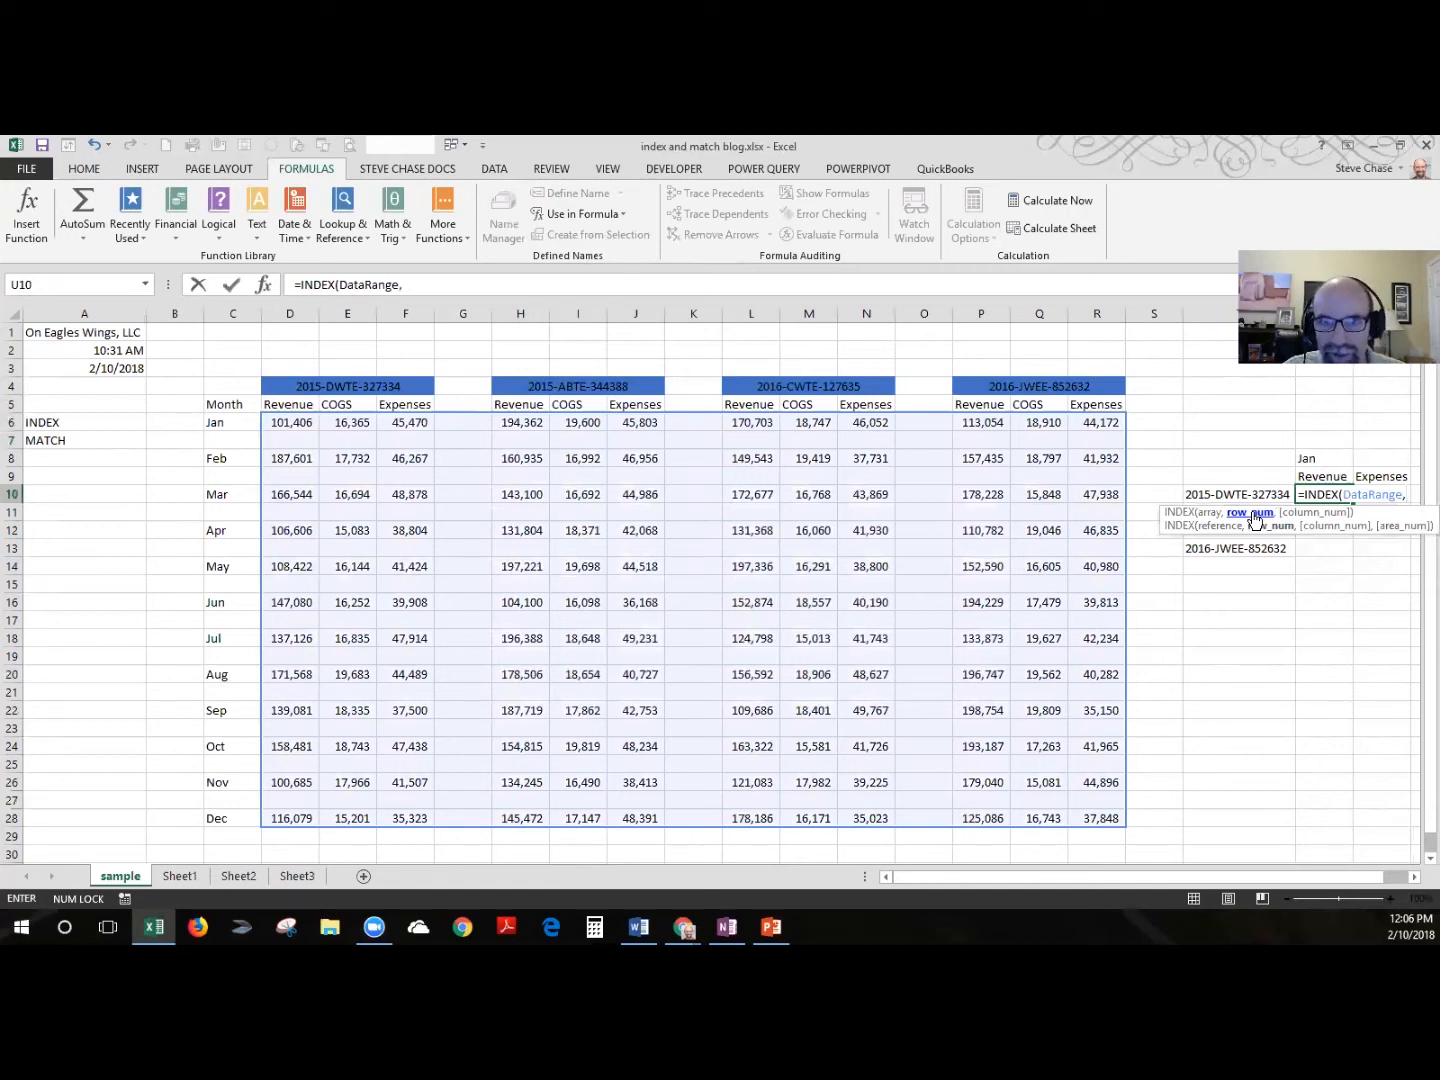
type("1")
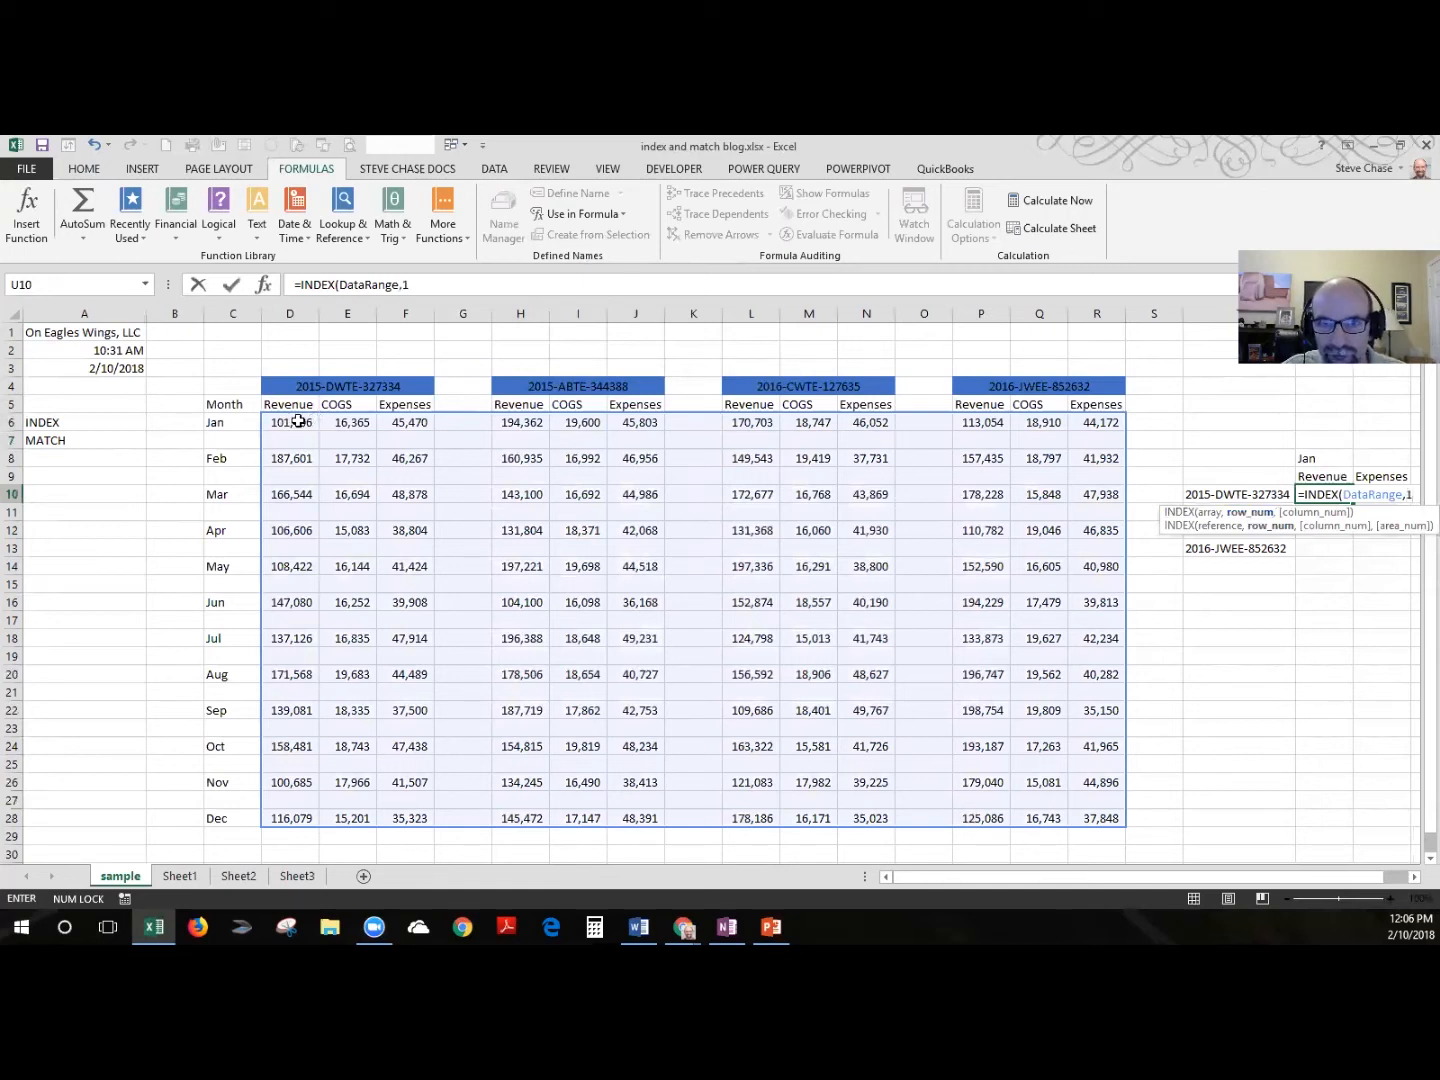
type(",")
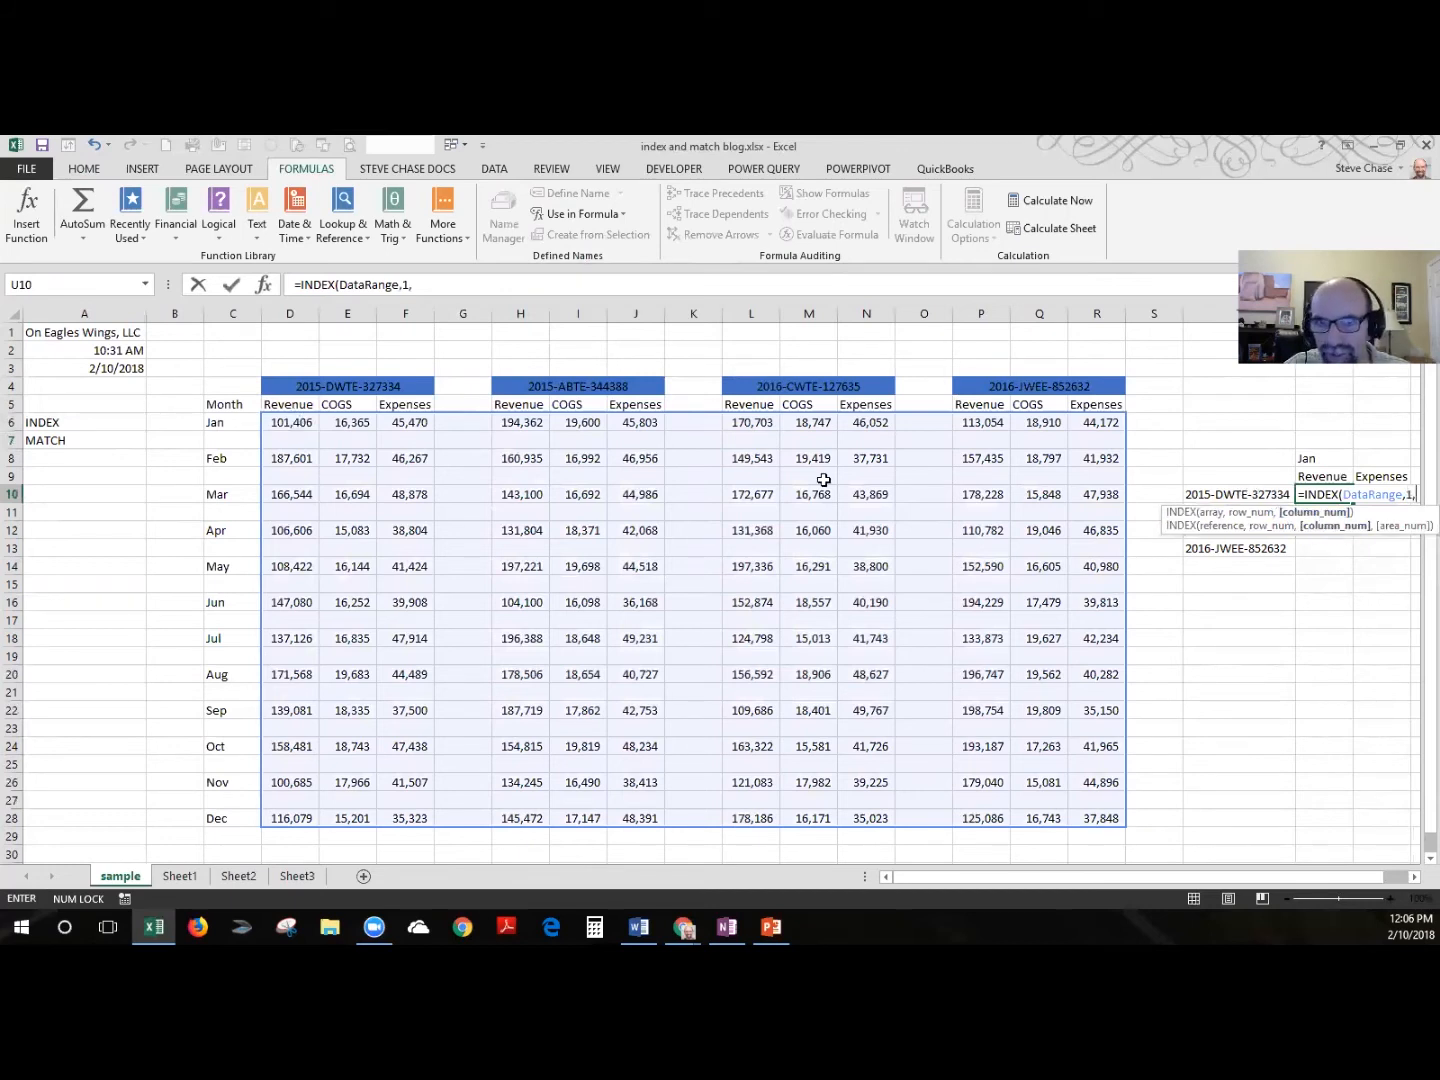
left_click(417, 284)
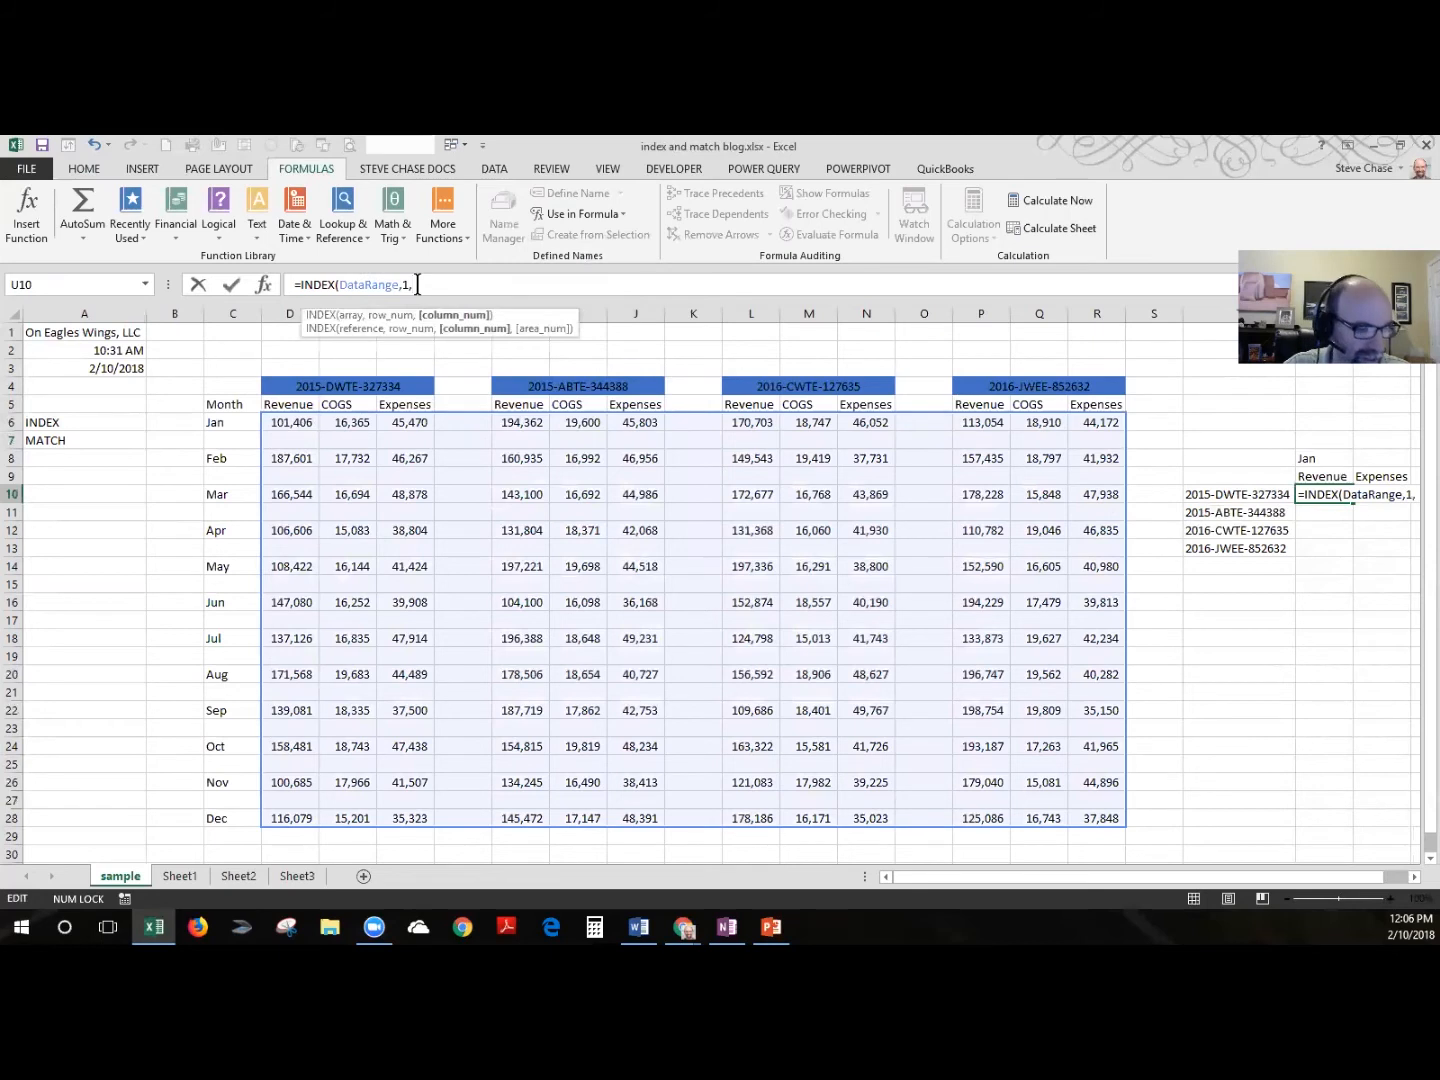
type("1)")
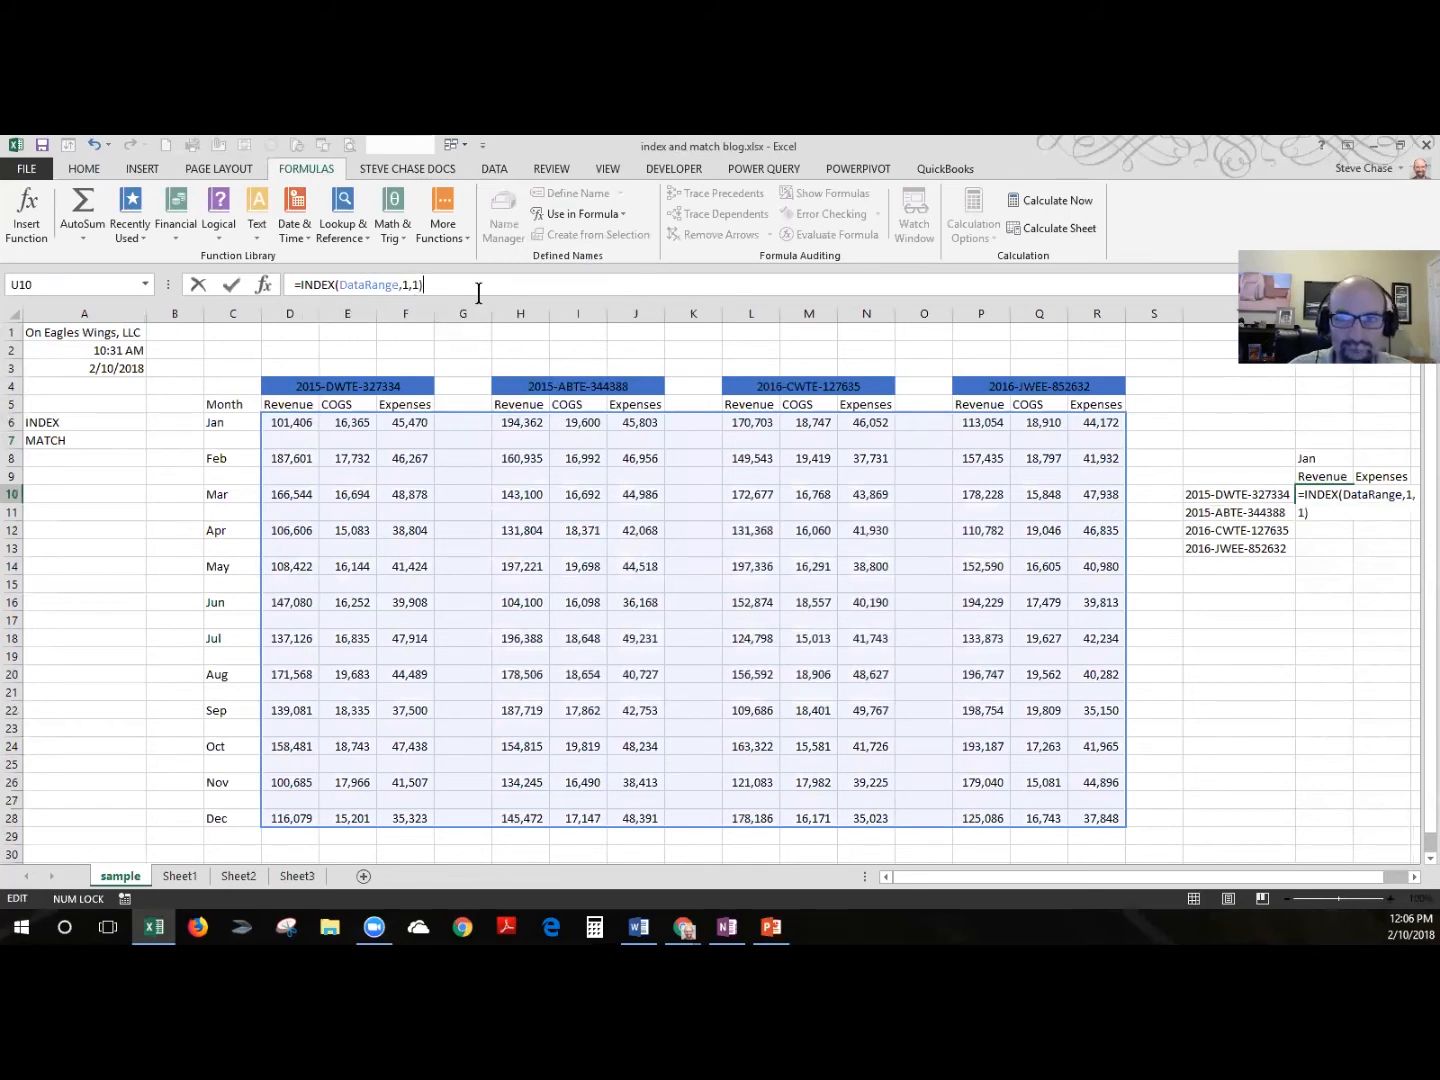
- Review the arguments of U10's INDEX formula using the array, row_num, column_num form, and accept the formula
left_click(263, 284)
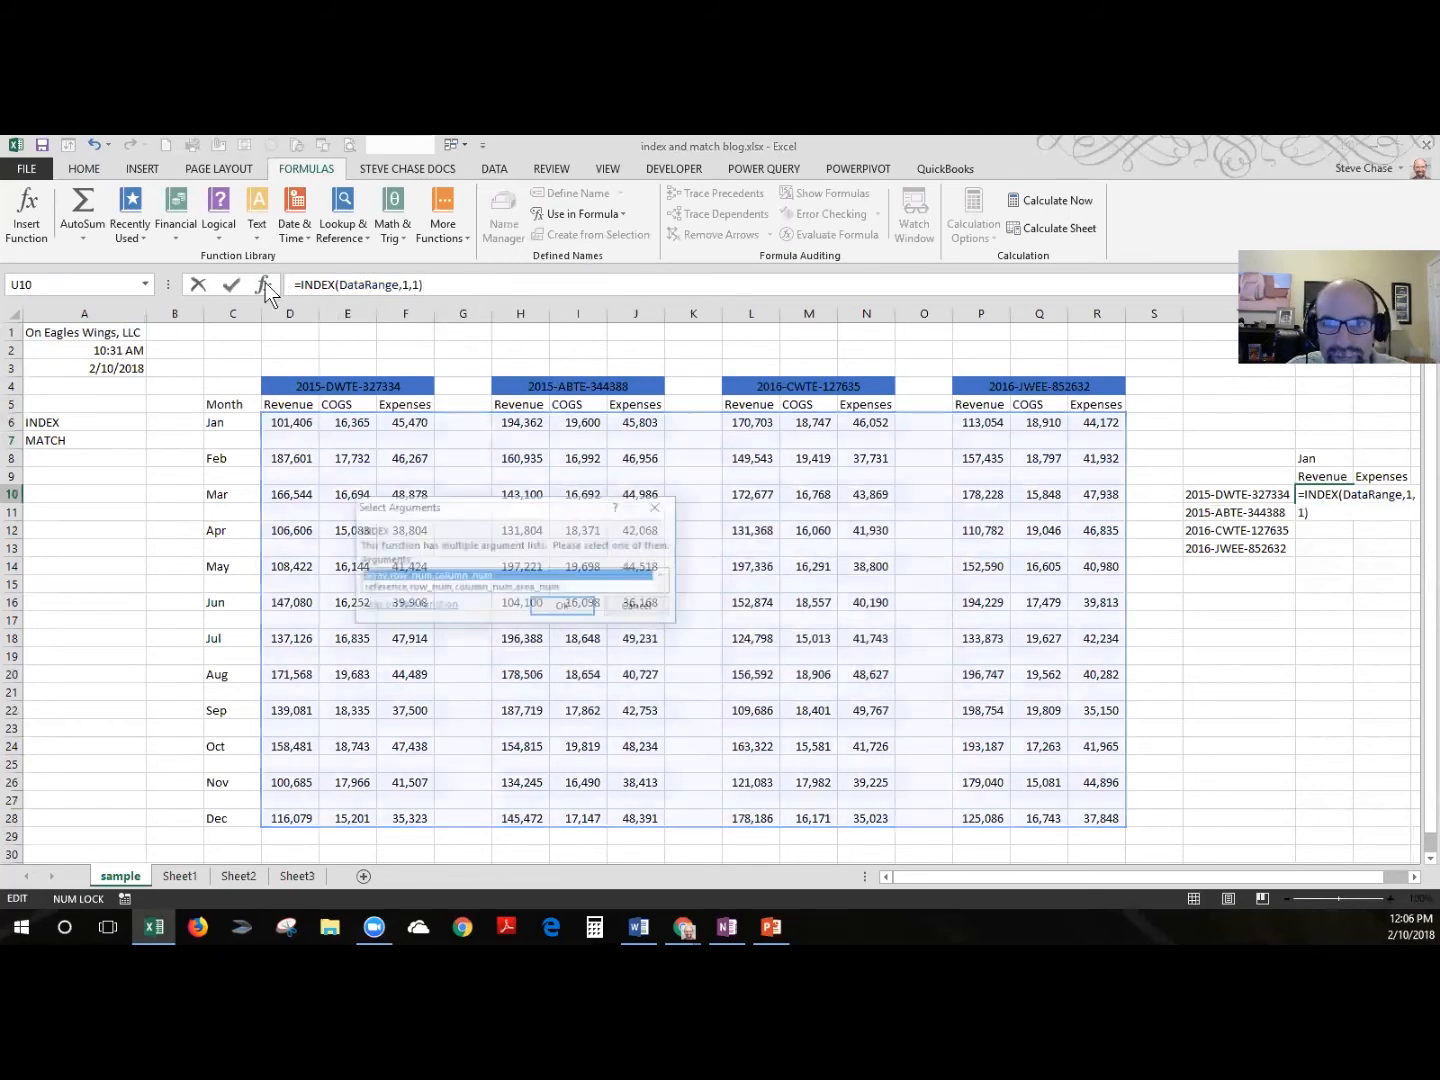
left_click(564, 608)
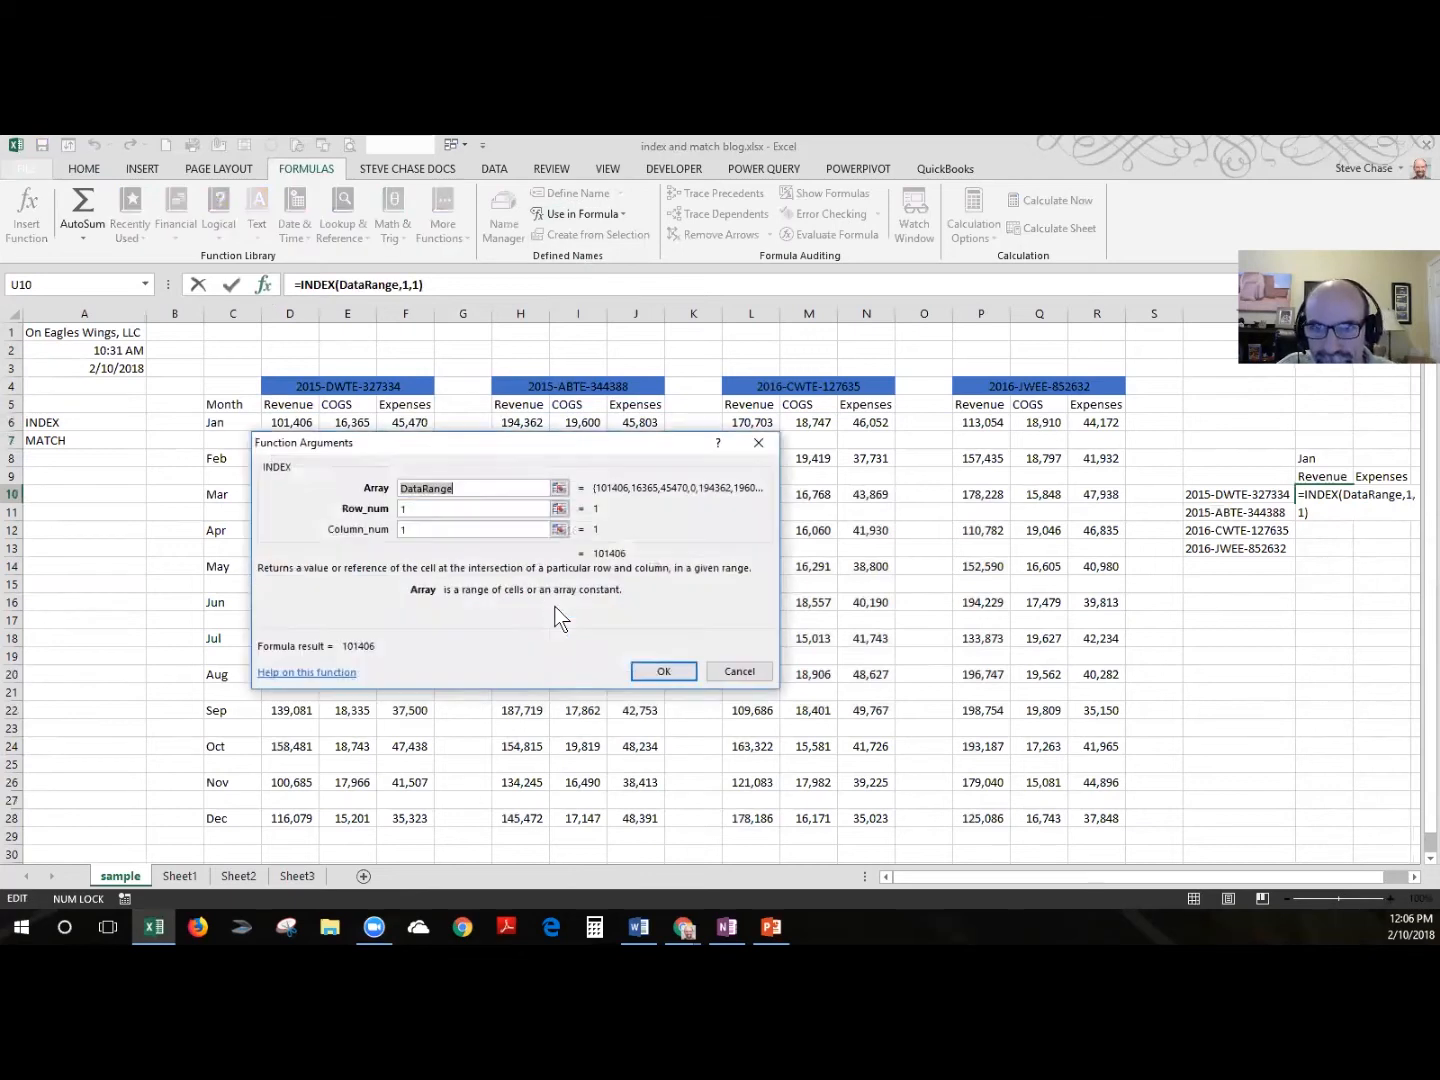
left_click_drag(513, 443, 613, 484)
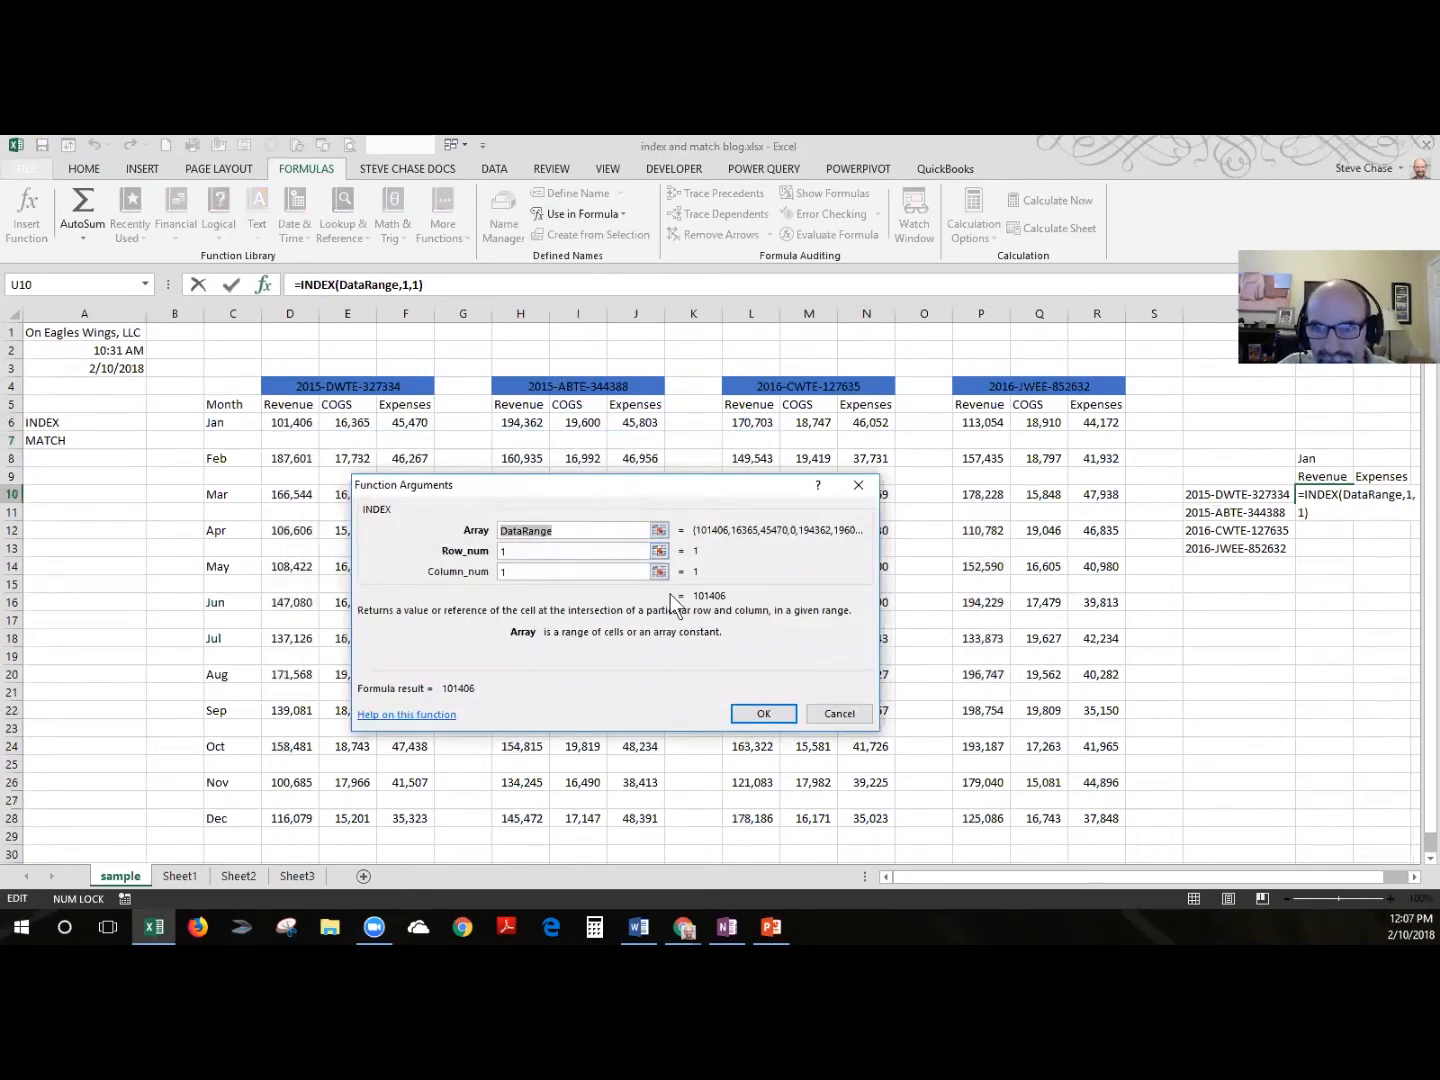
left_click_drag(698, 602, 722, 601)
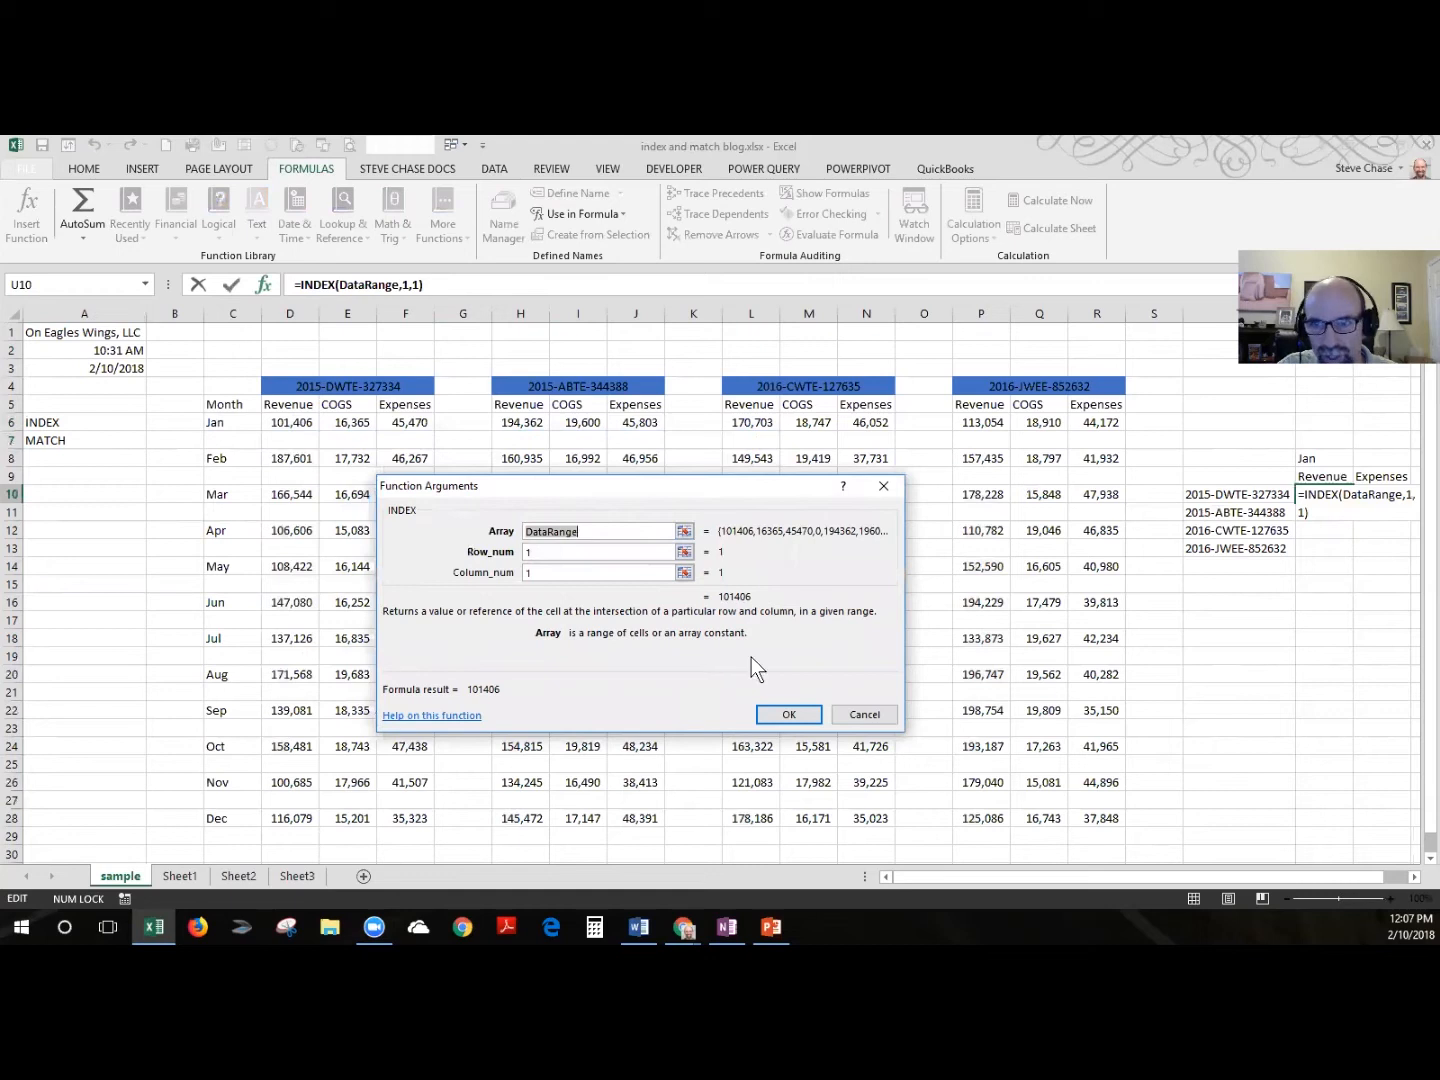
left_click(778, 713)
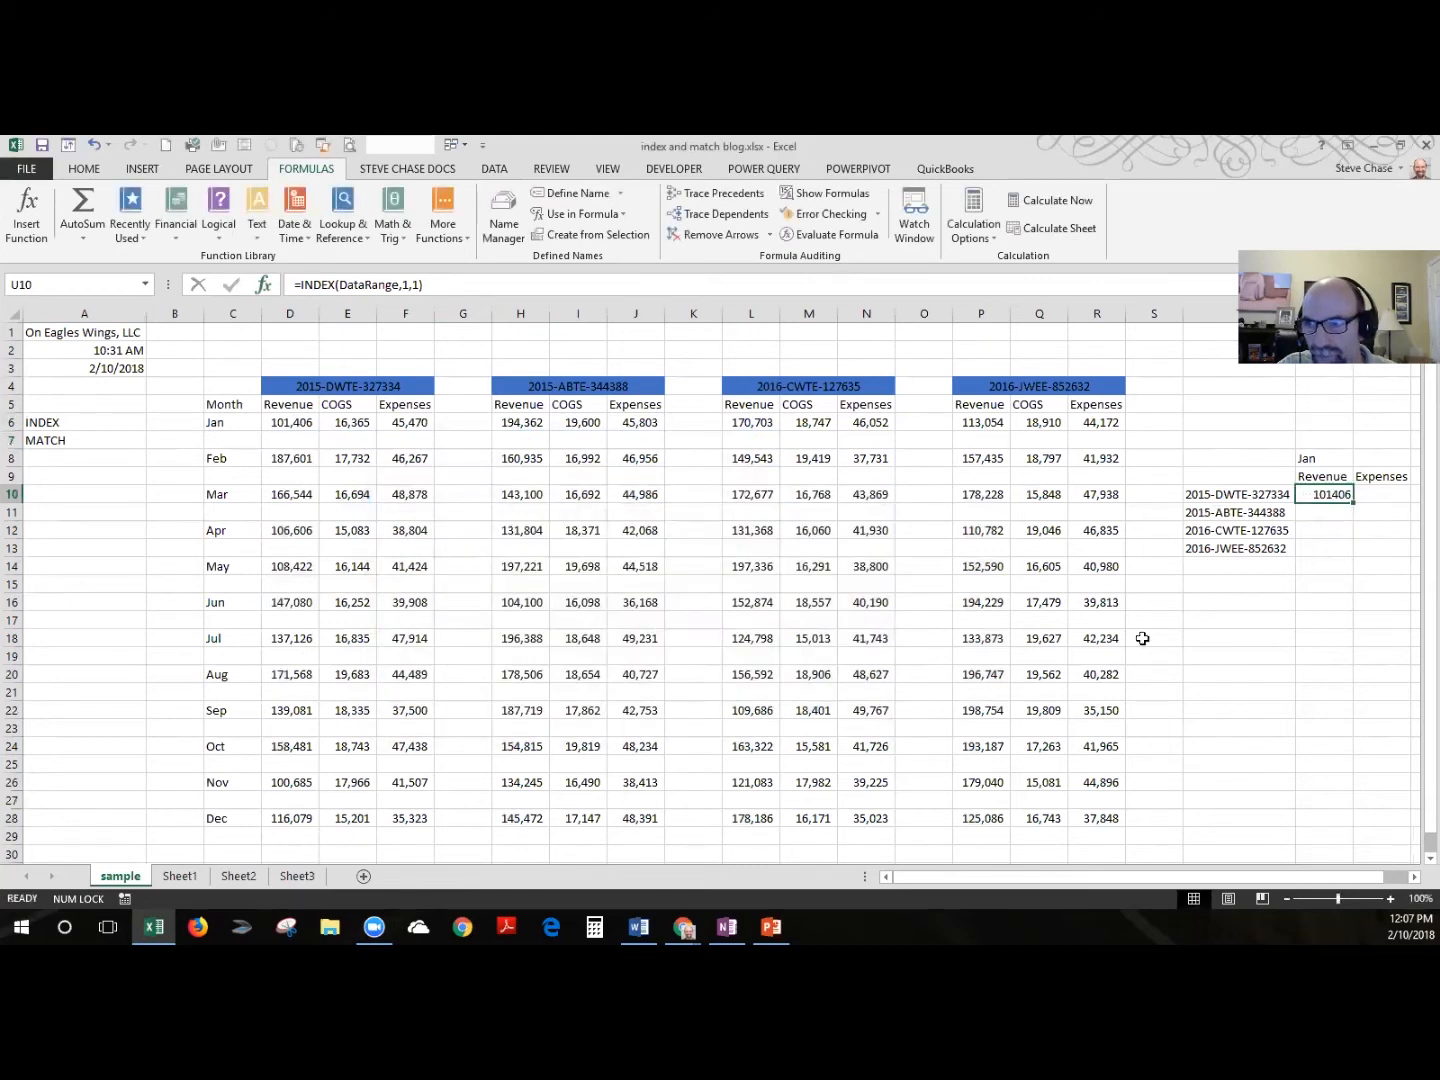
- Set the lookup month in U8 to Jun and select the INDEX formula cell U10
left_click(1319, 459)
type("June")
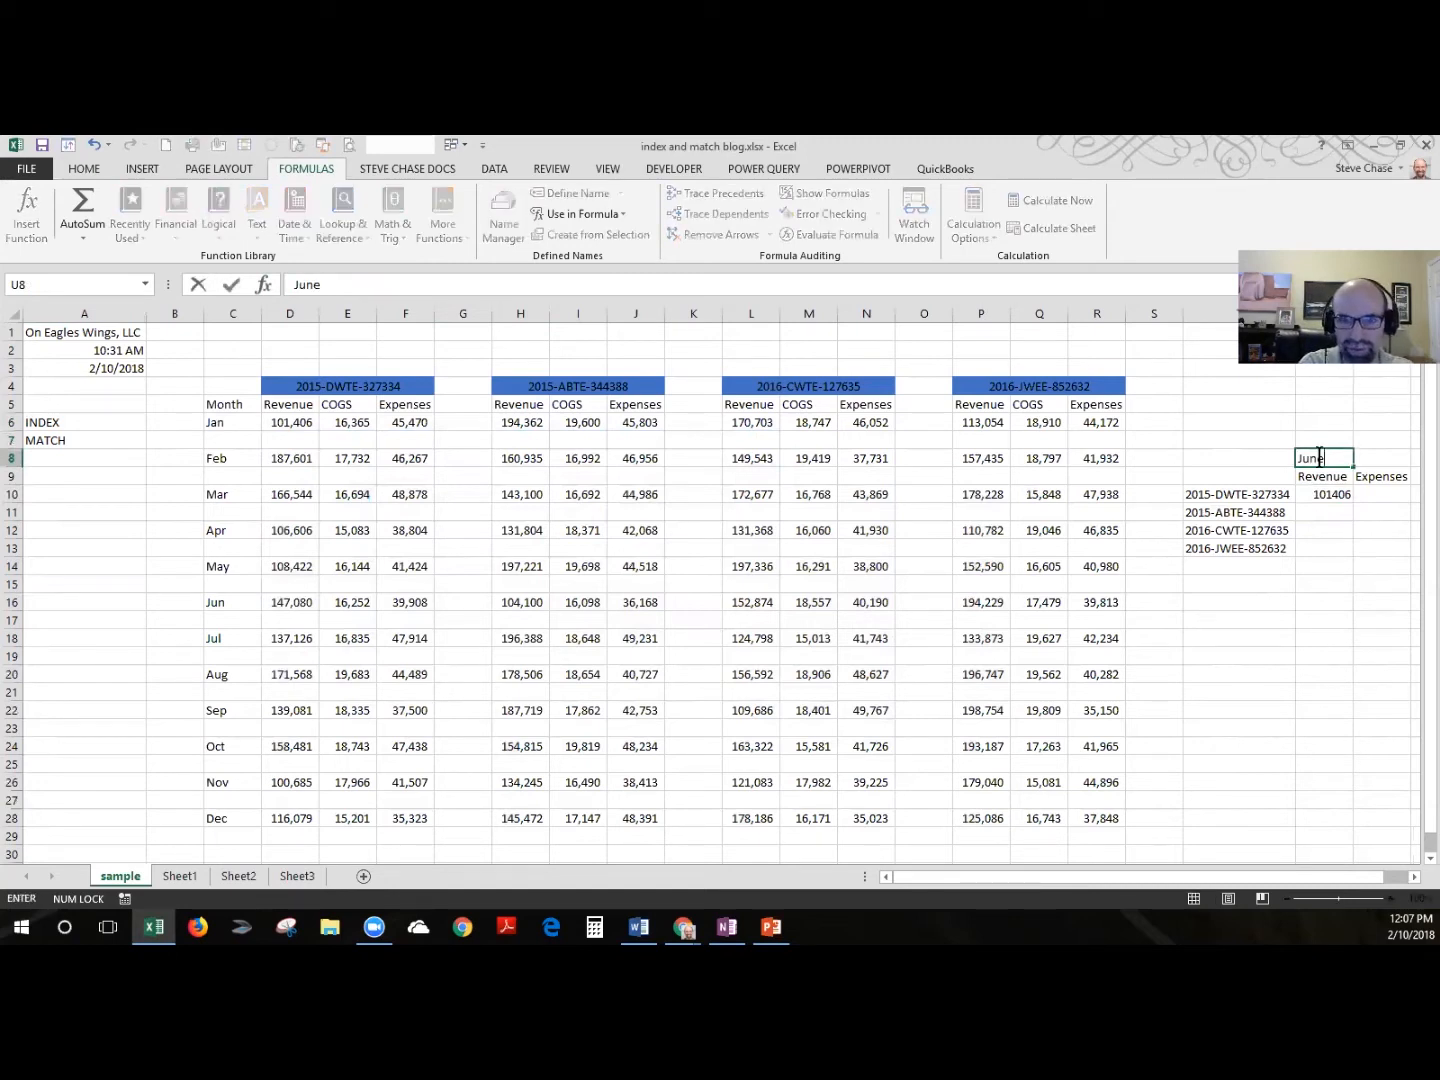
key("BackSpace")
key("Return")
left_click(1327, 494)
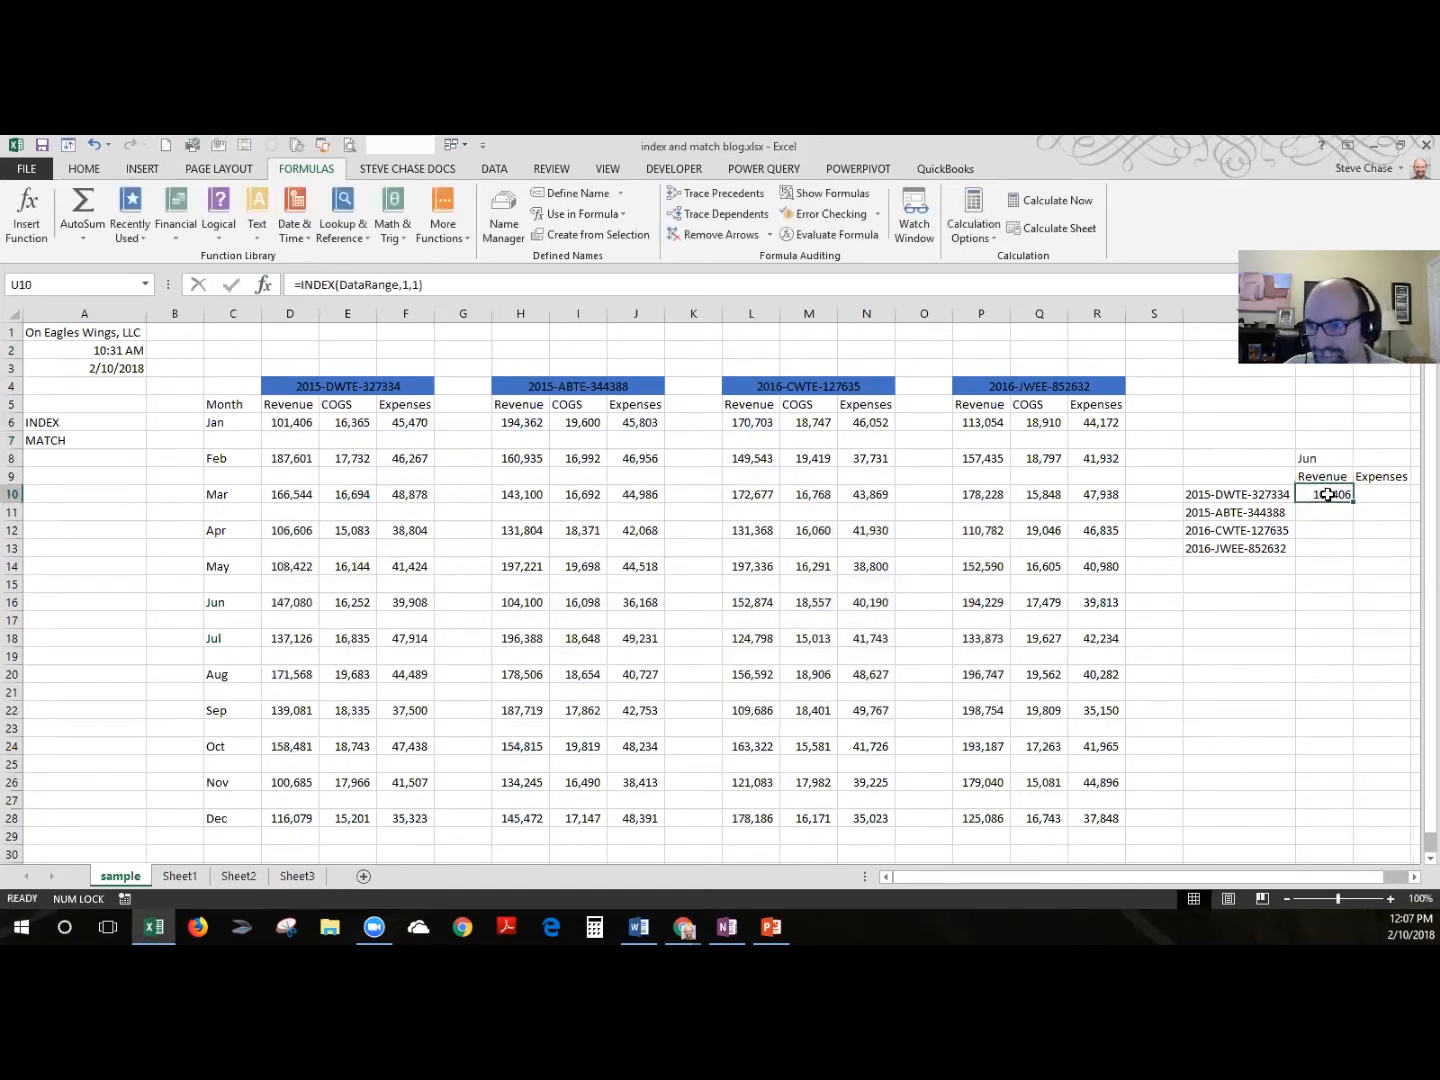
- Set row_num to 11 in the arguments of U10's INDEX formula, accept it, and highlight the months Jan to Jun in C6:C16
left_click(262, 286)
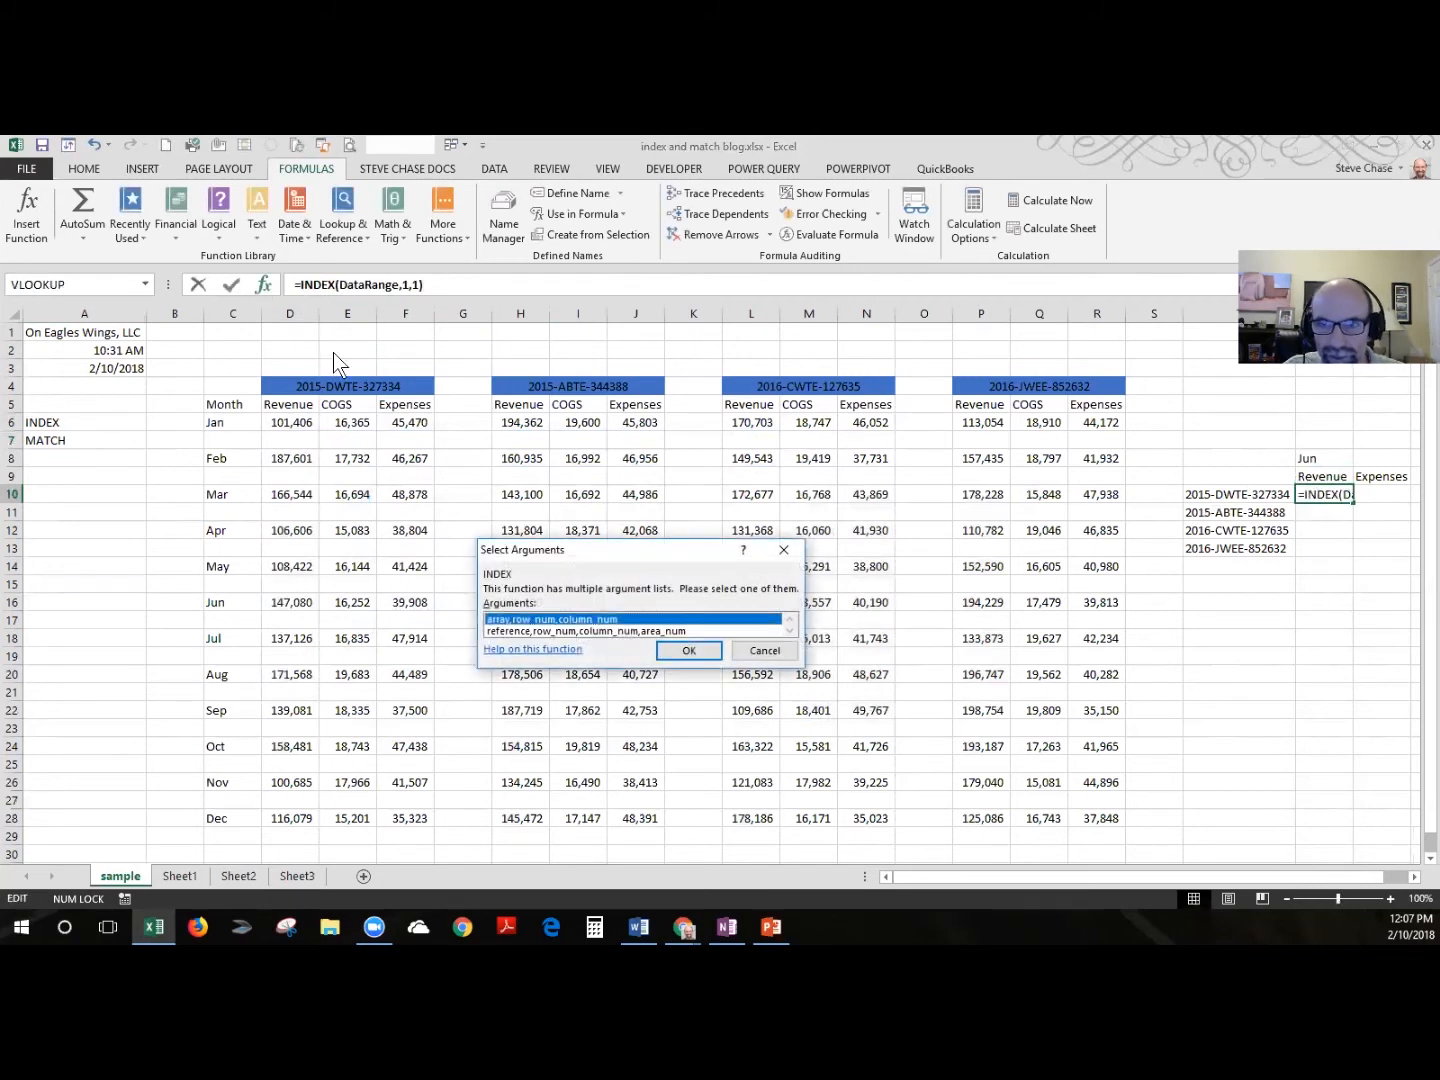
left_click(680, 654)
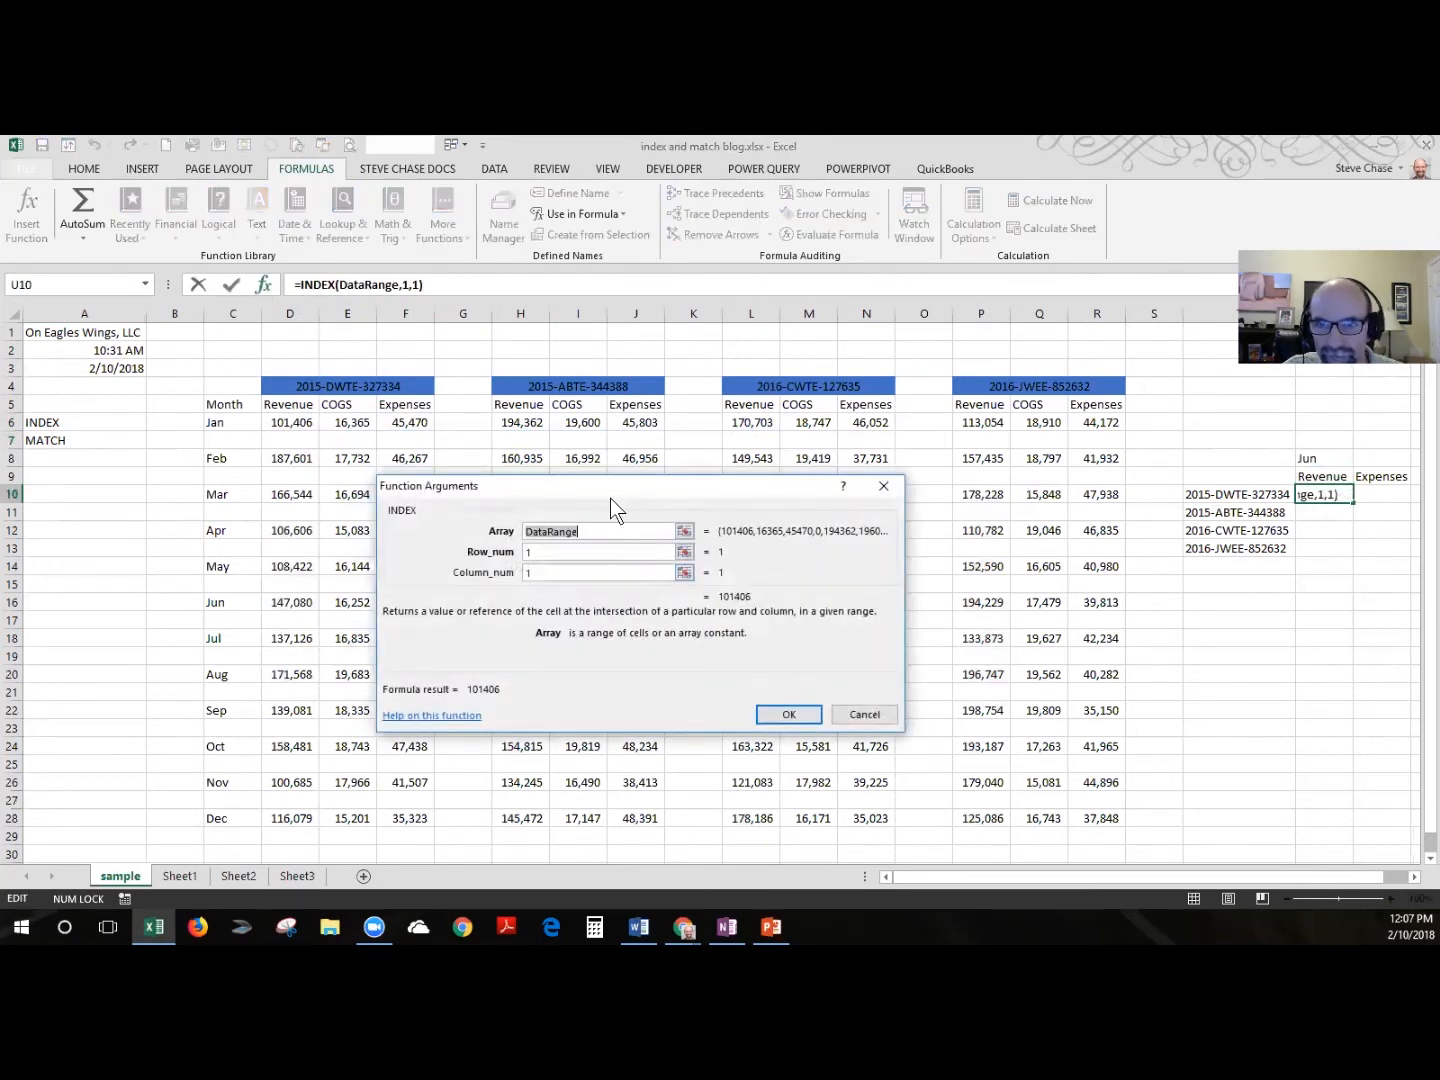
left_click_drag(610, 494, 650, 460)
left_click(561, 517)
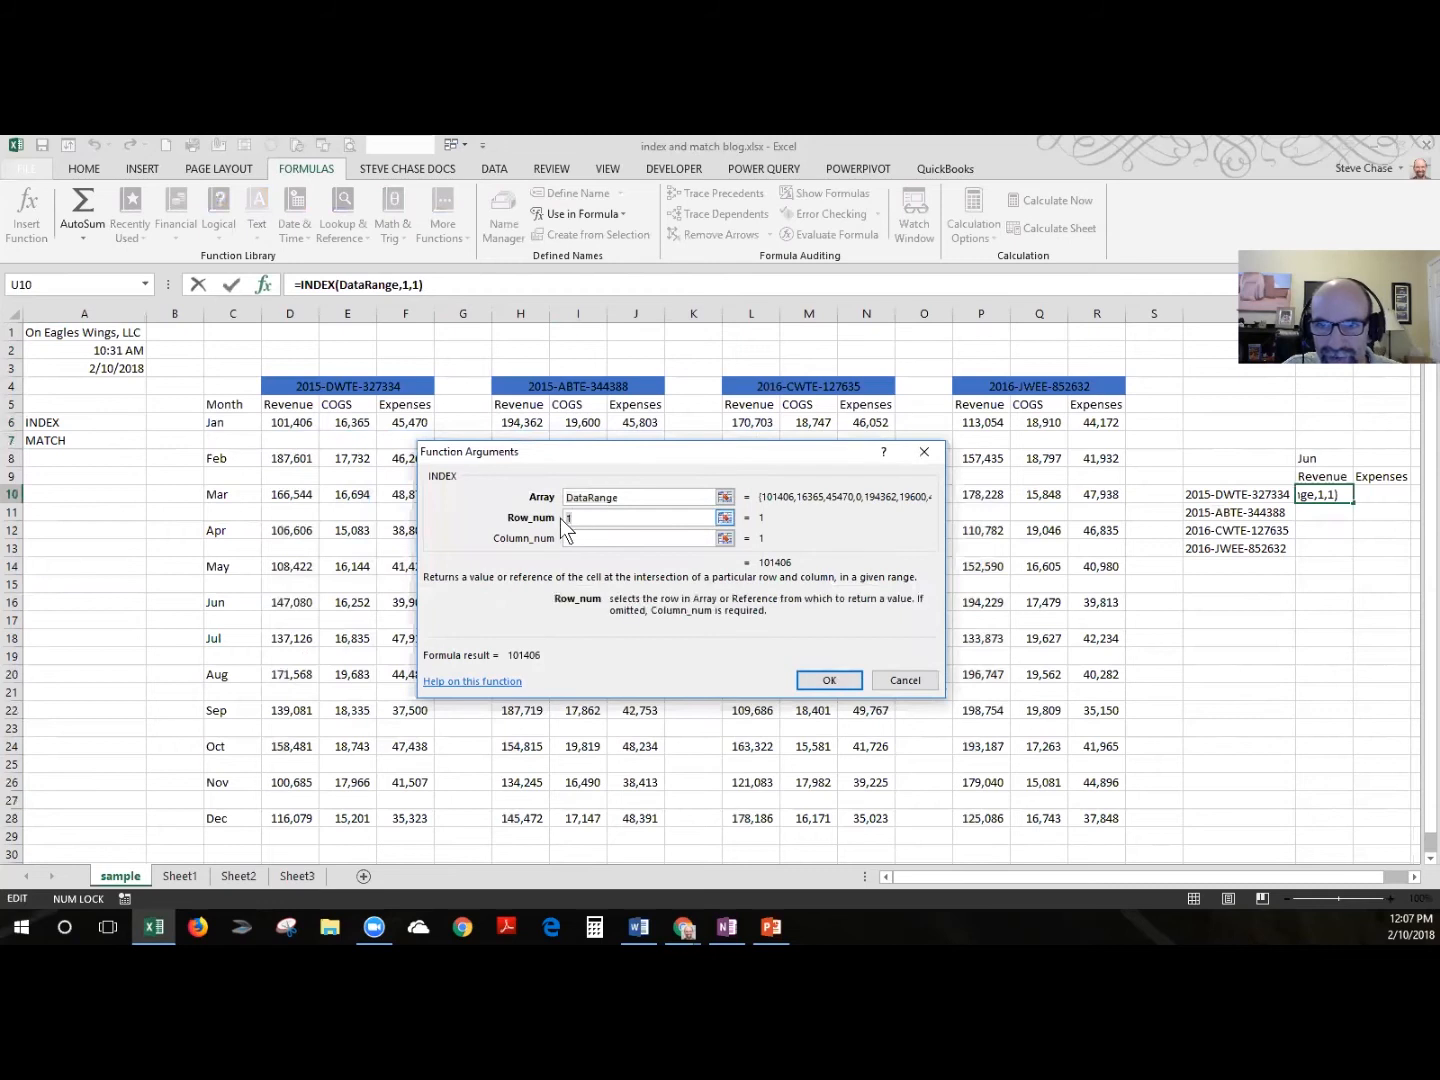
key("Delete")
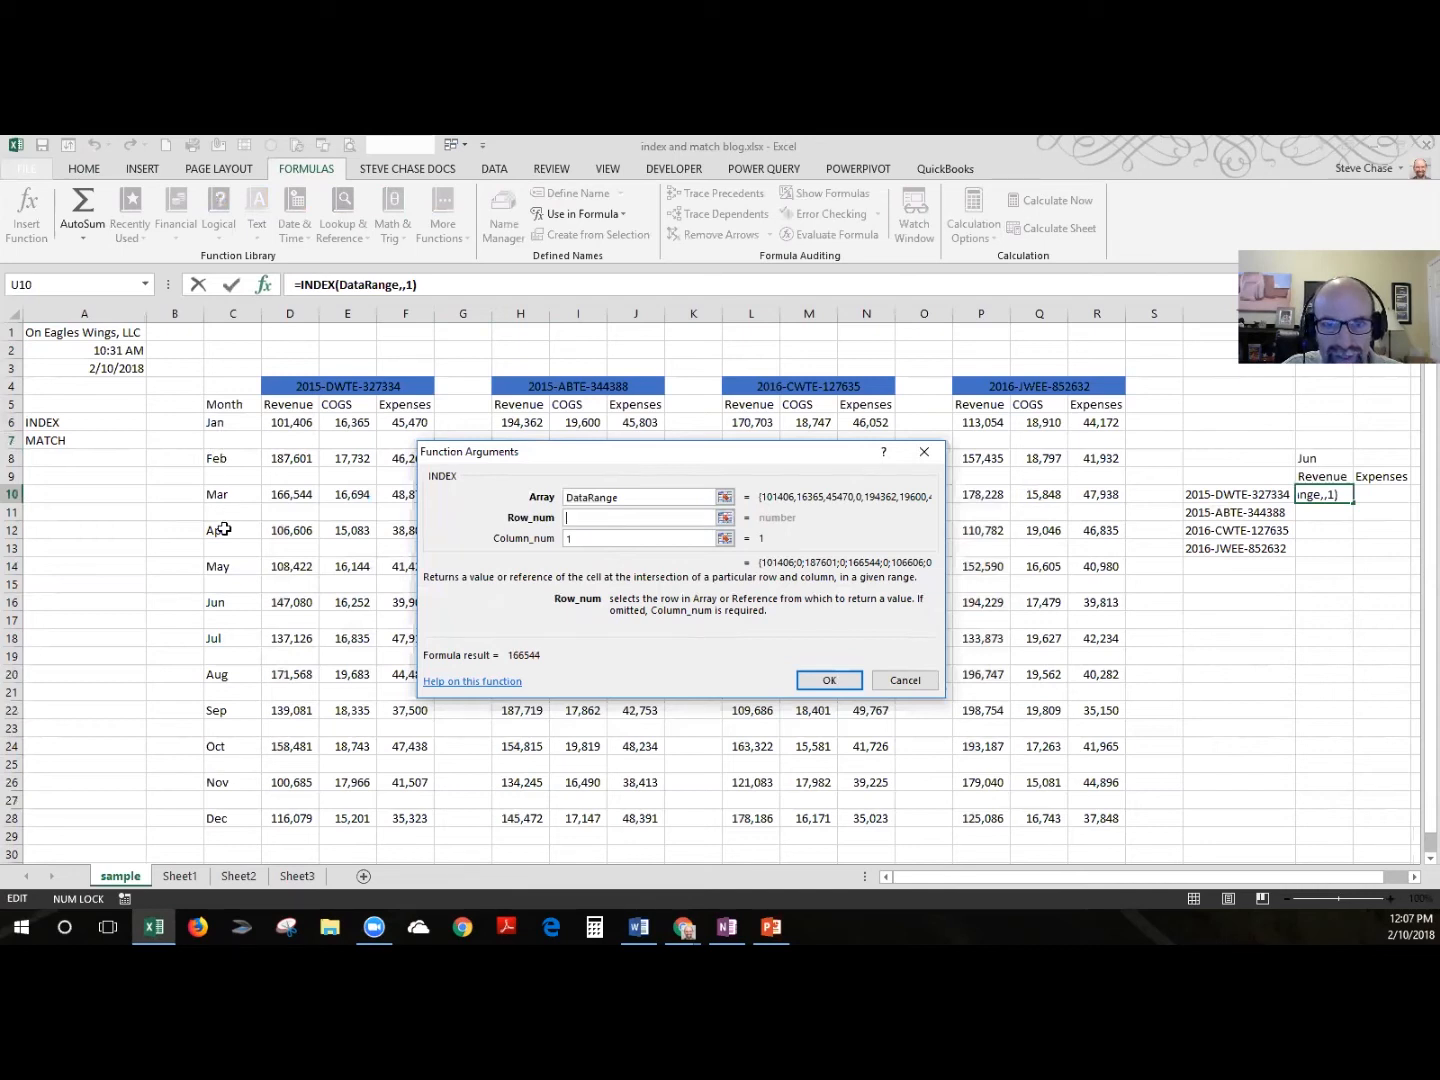
type("11")
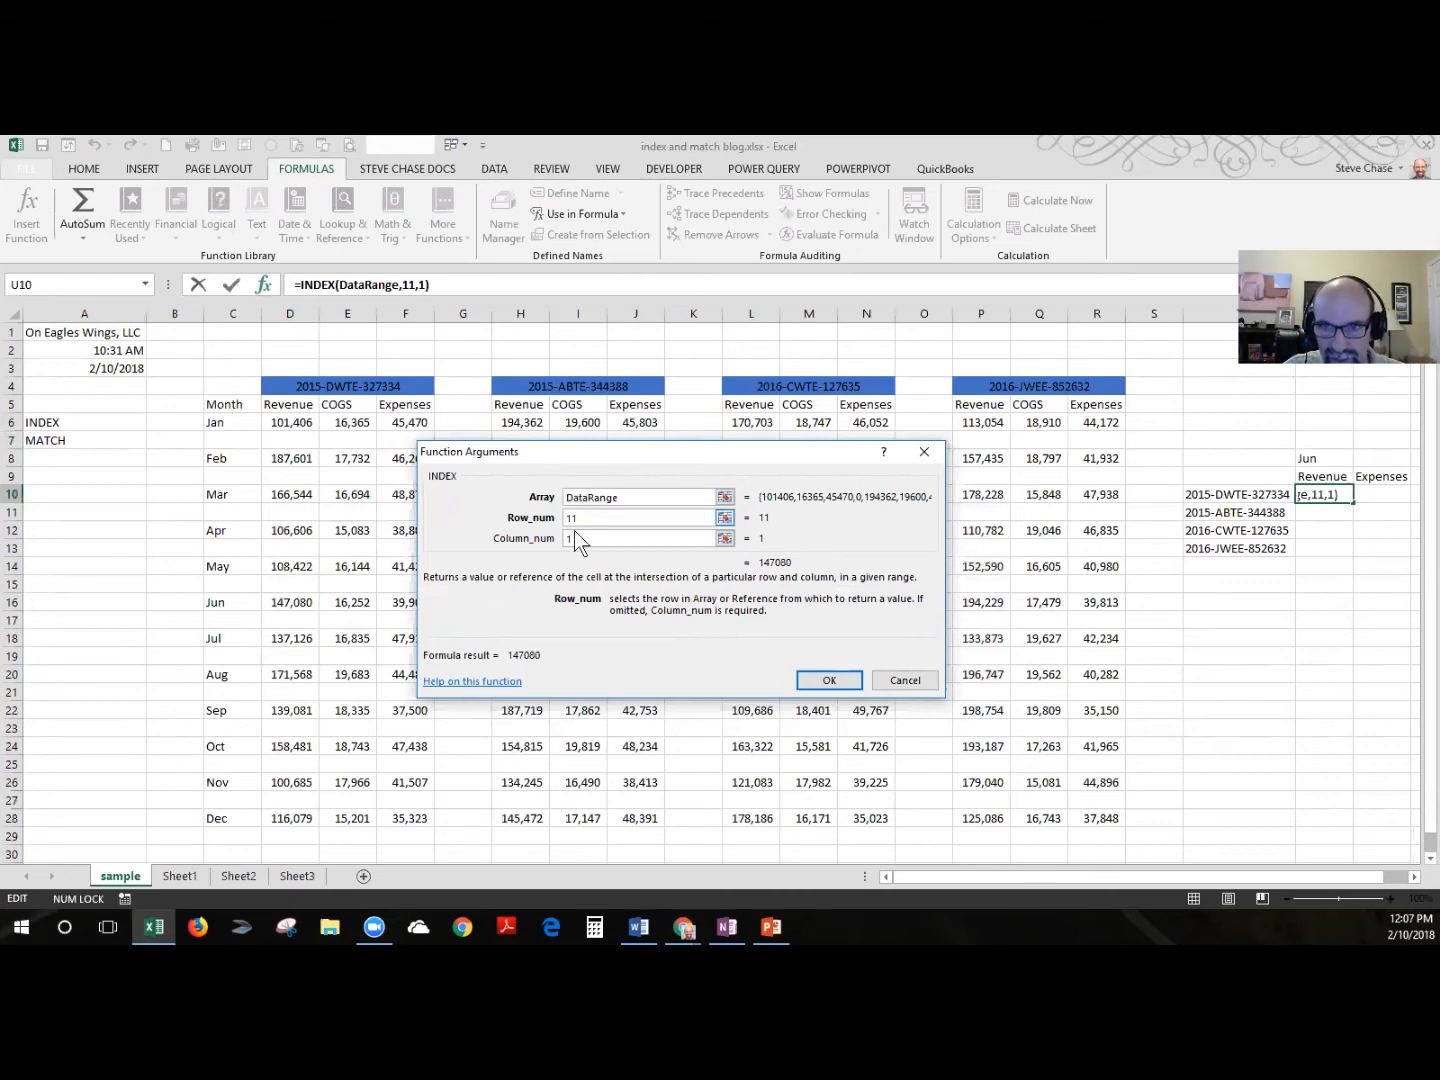
left_click(574, 540)
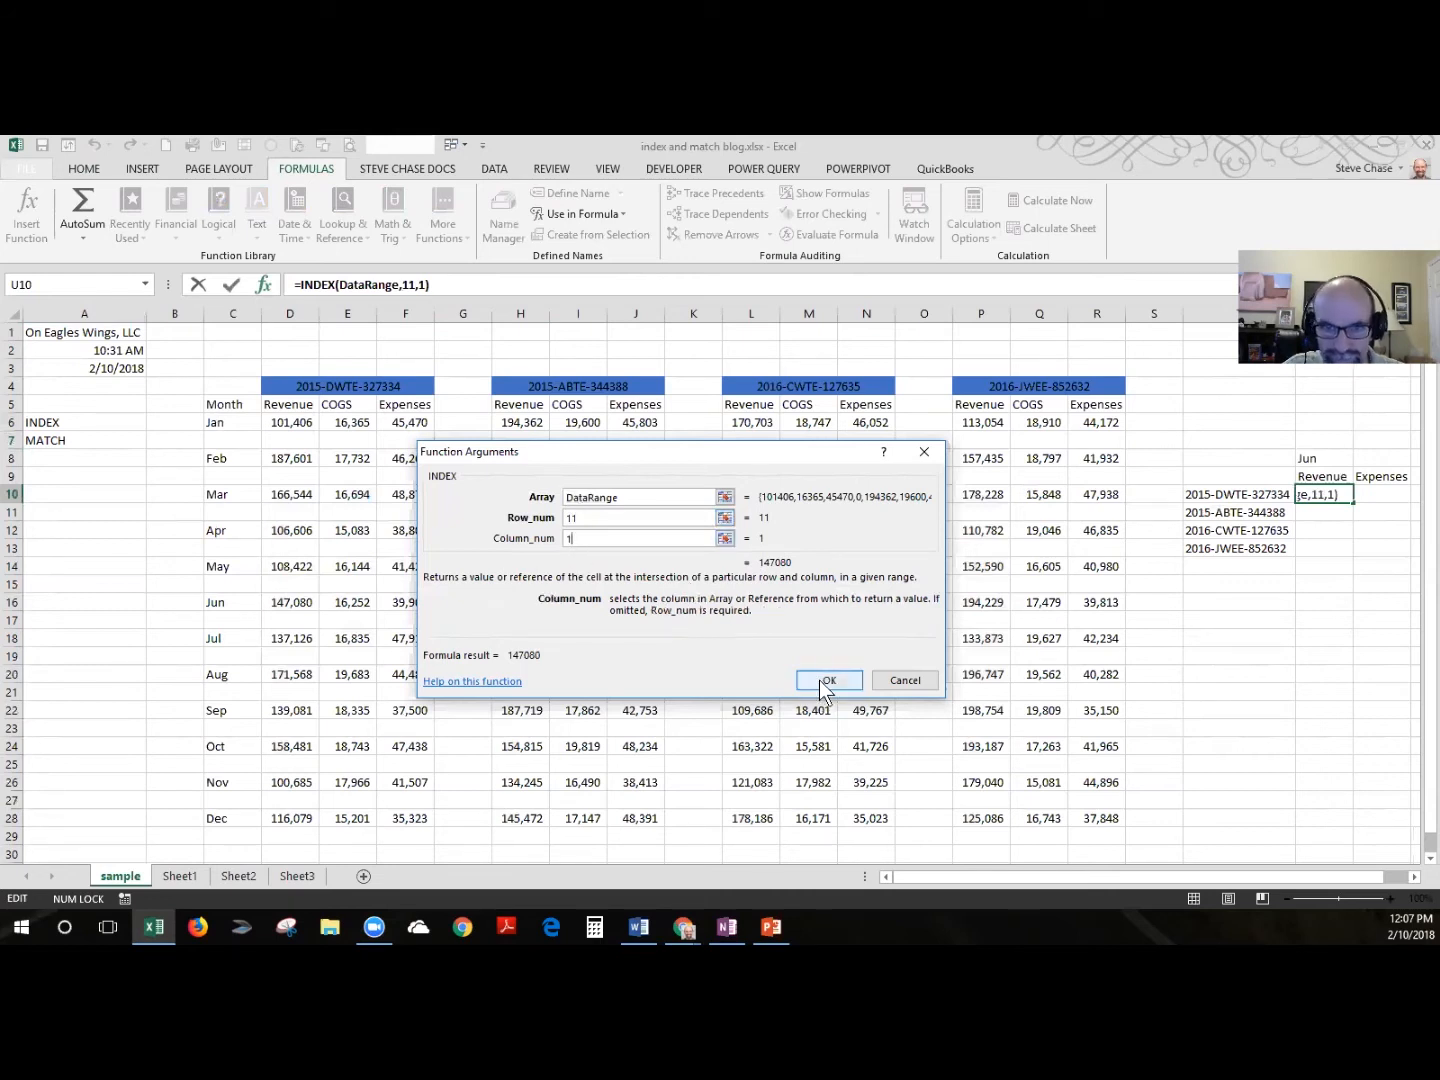
left_click_drag(773, 571, 801, 572)
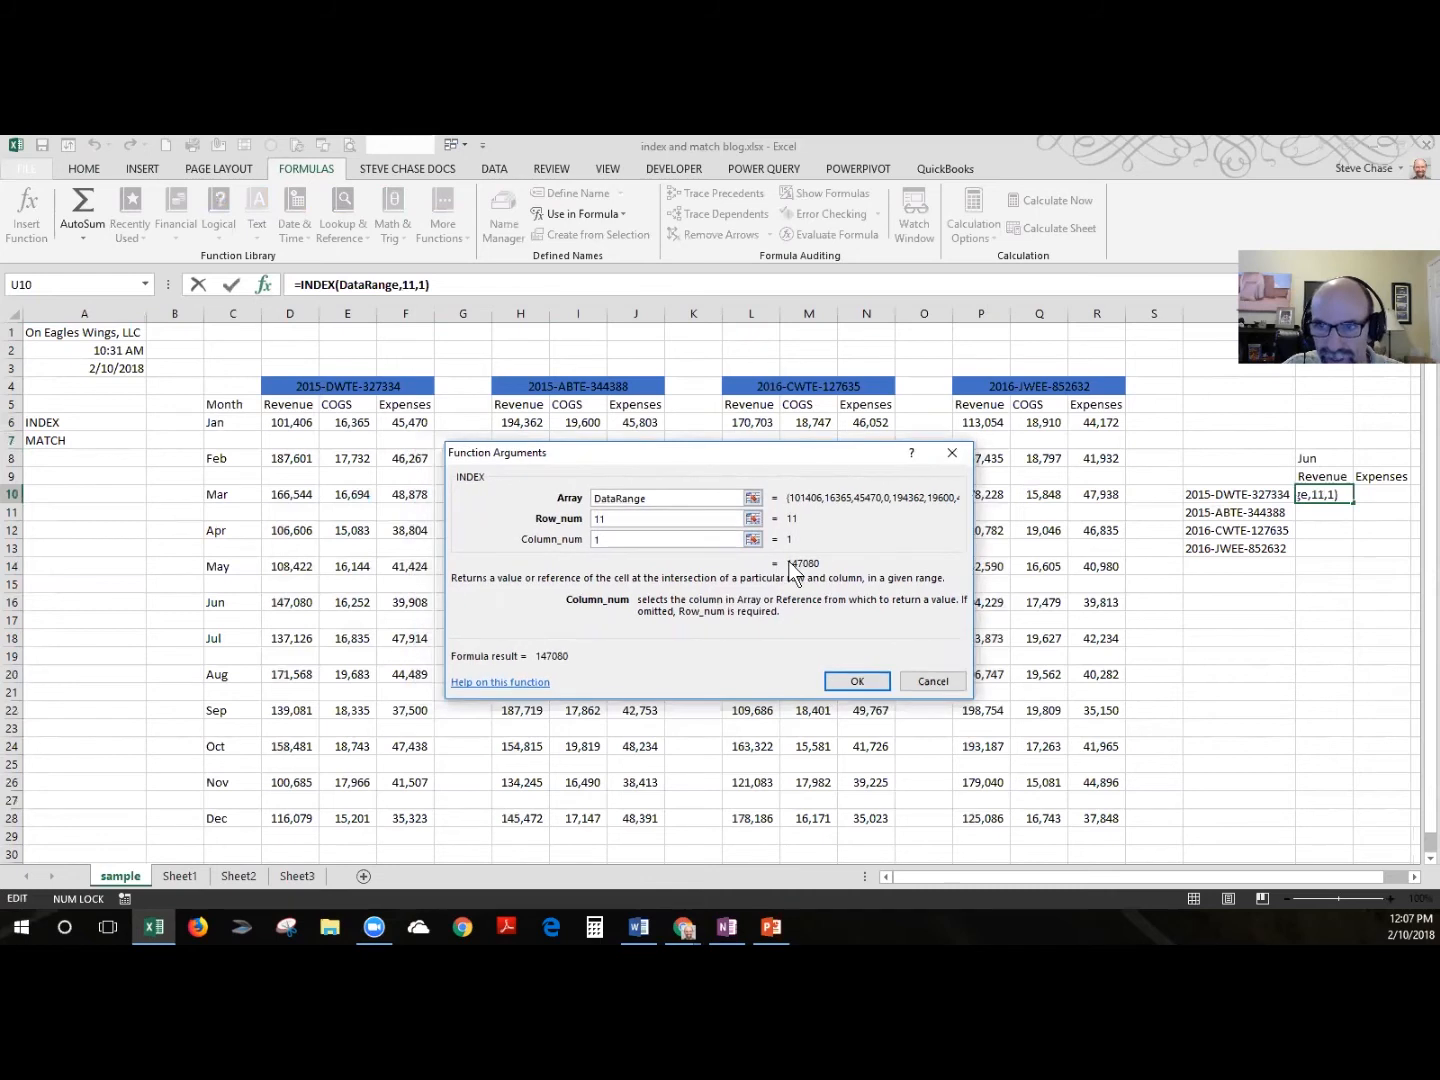
left_click(853, 688)
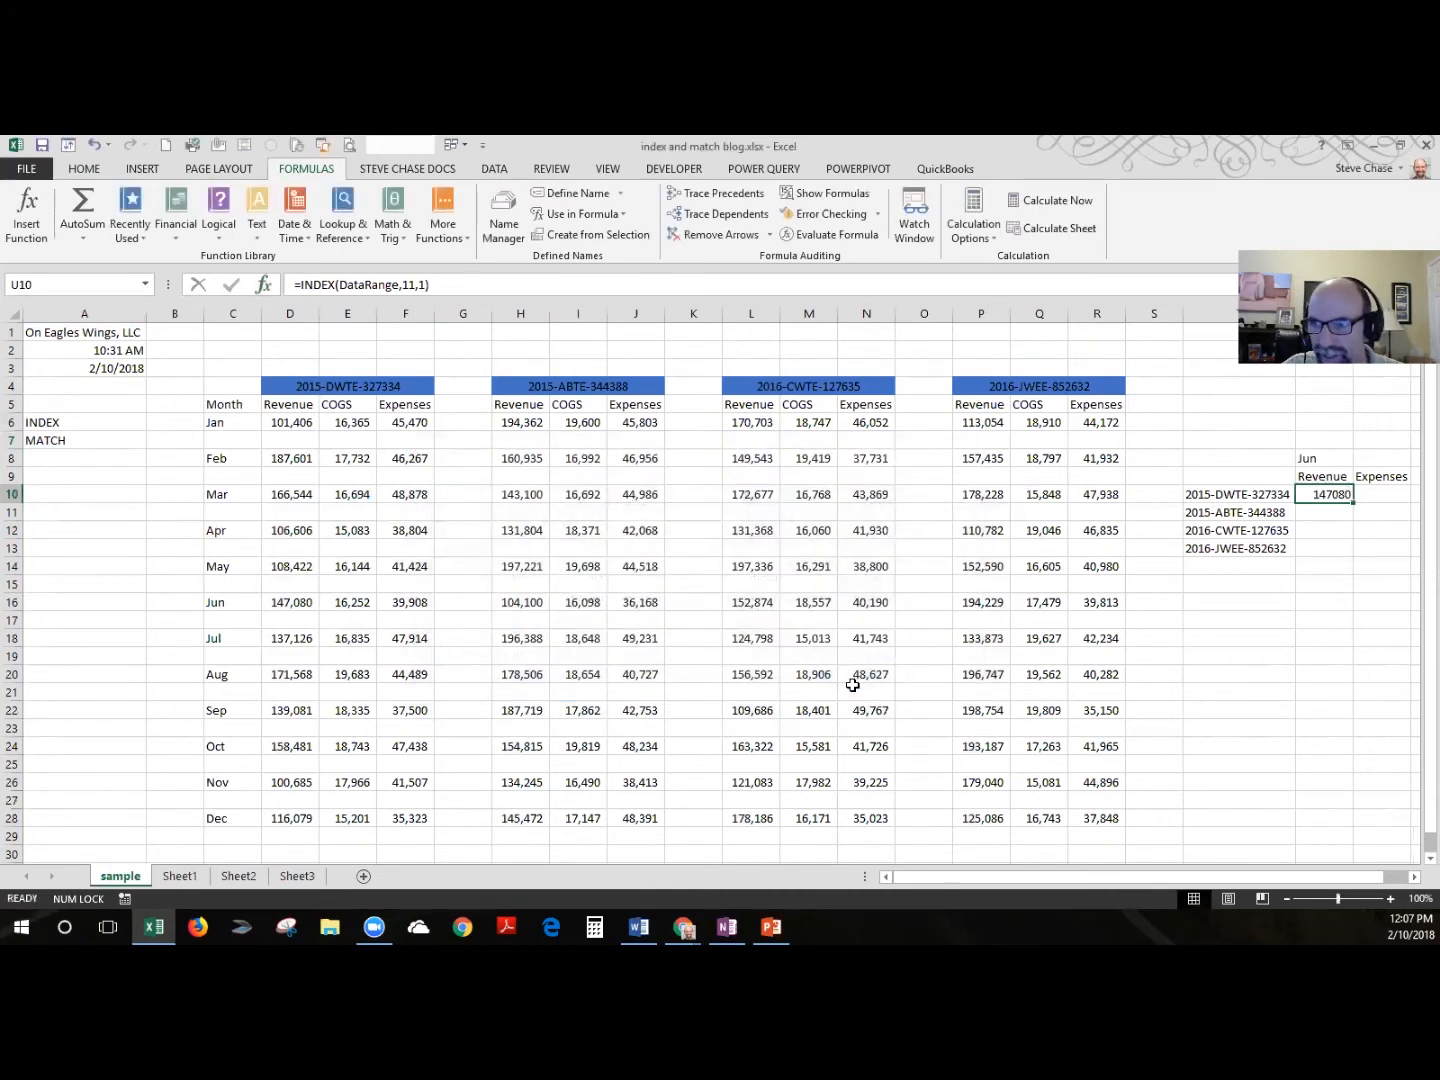
left_click_drag(219, 424, 230, 601)
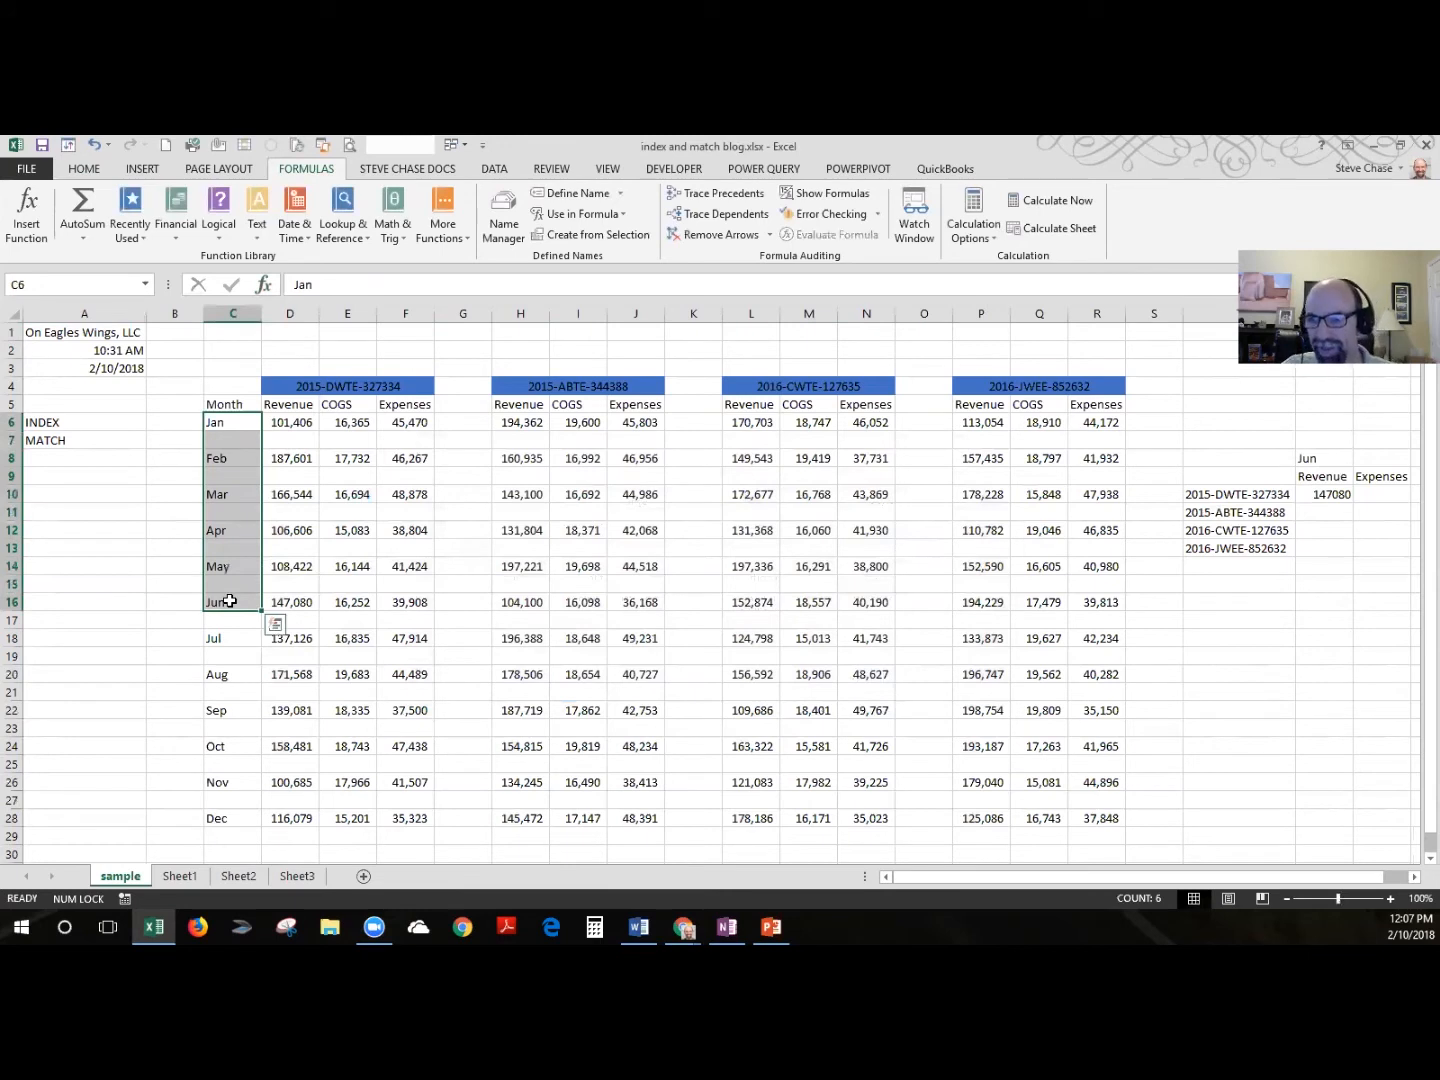
- Set the lookup month in U8 to Jan
left_click(1318, 458)
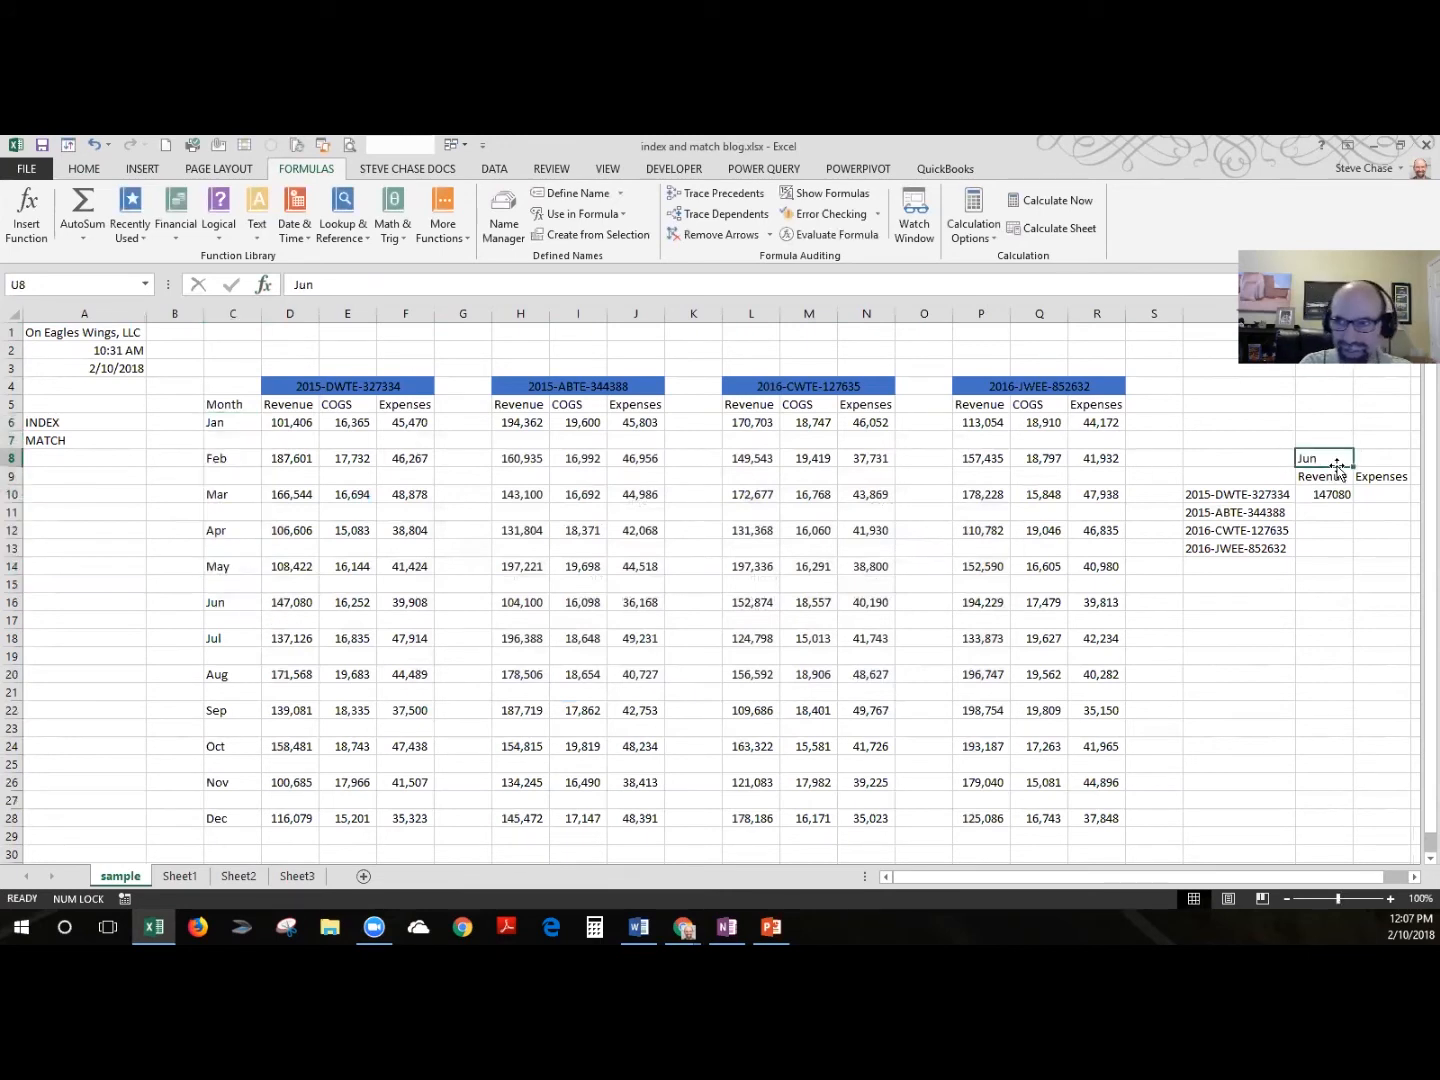
type("Jan")
key("Return")
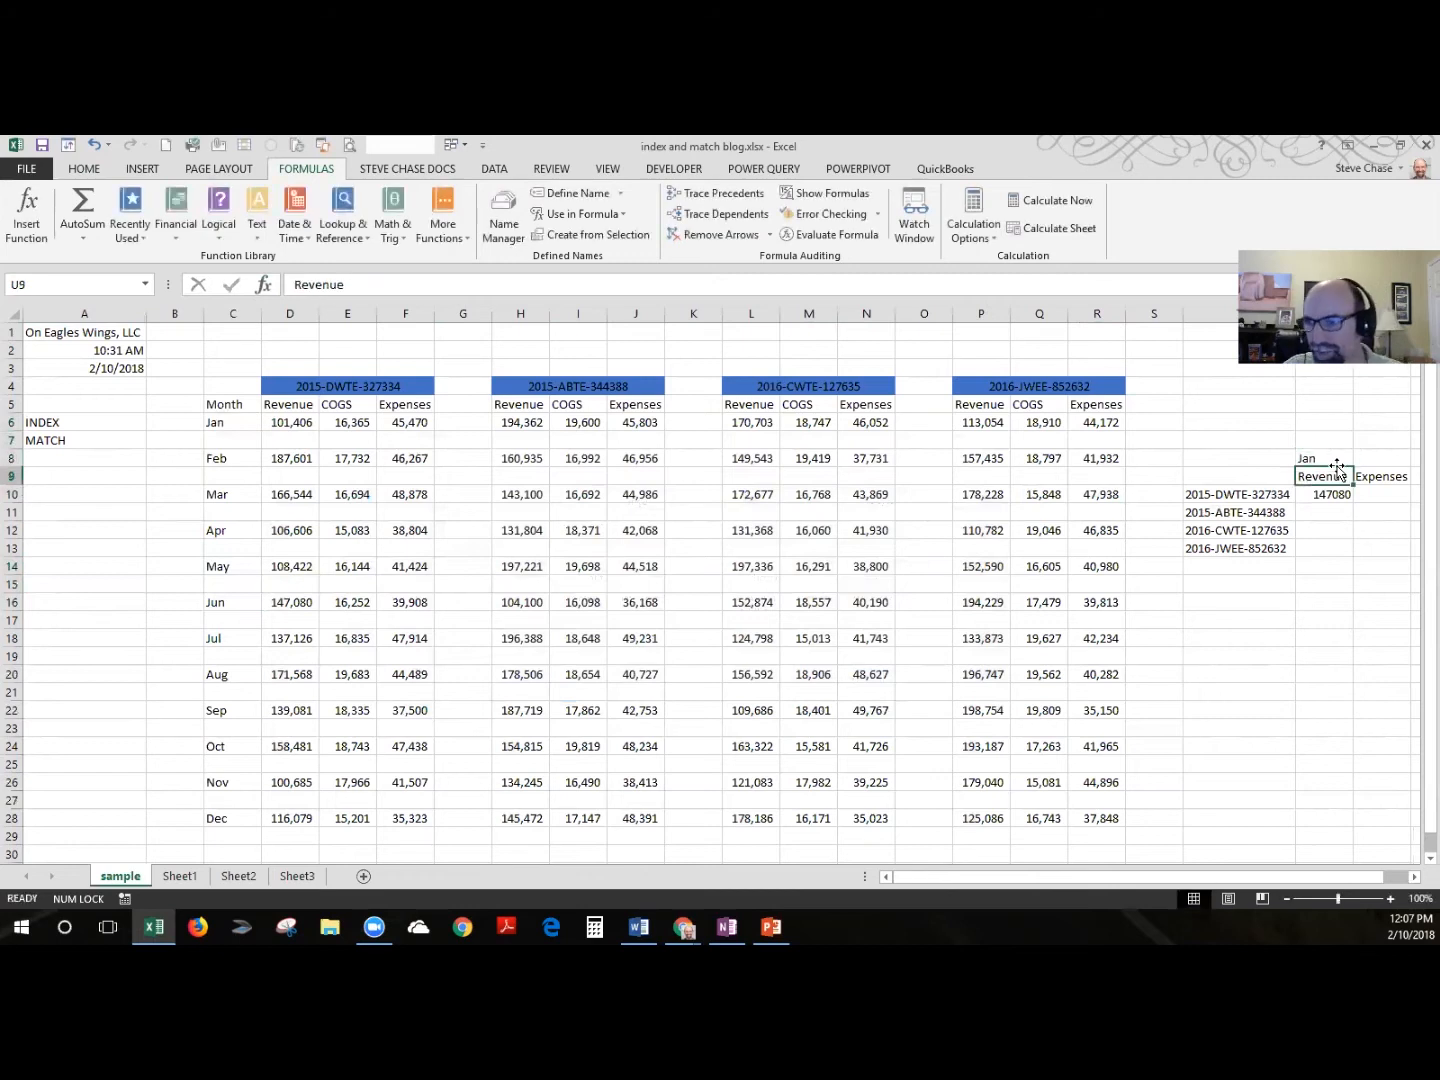
left_click(1320, 457)
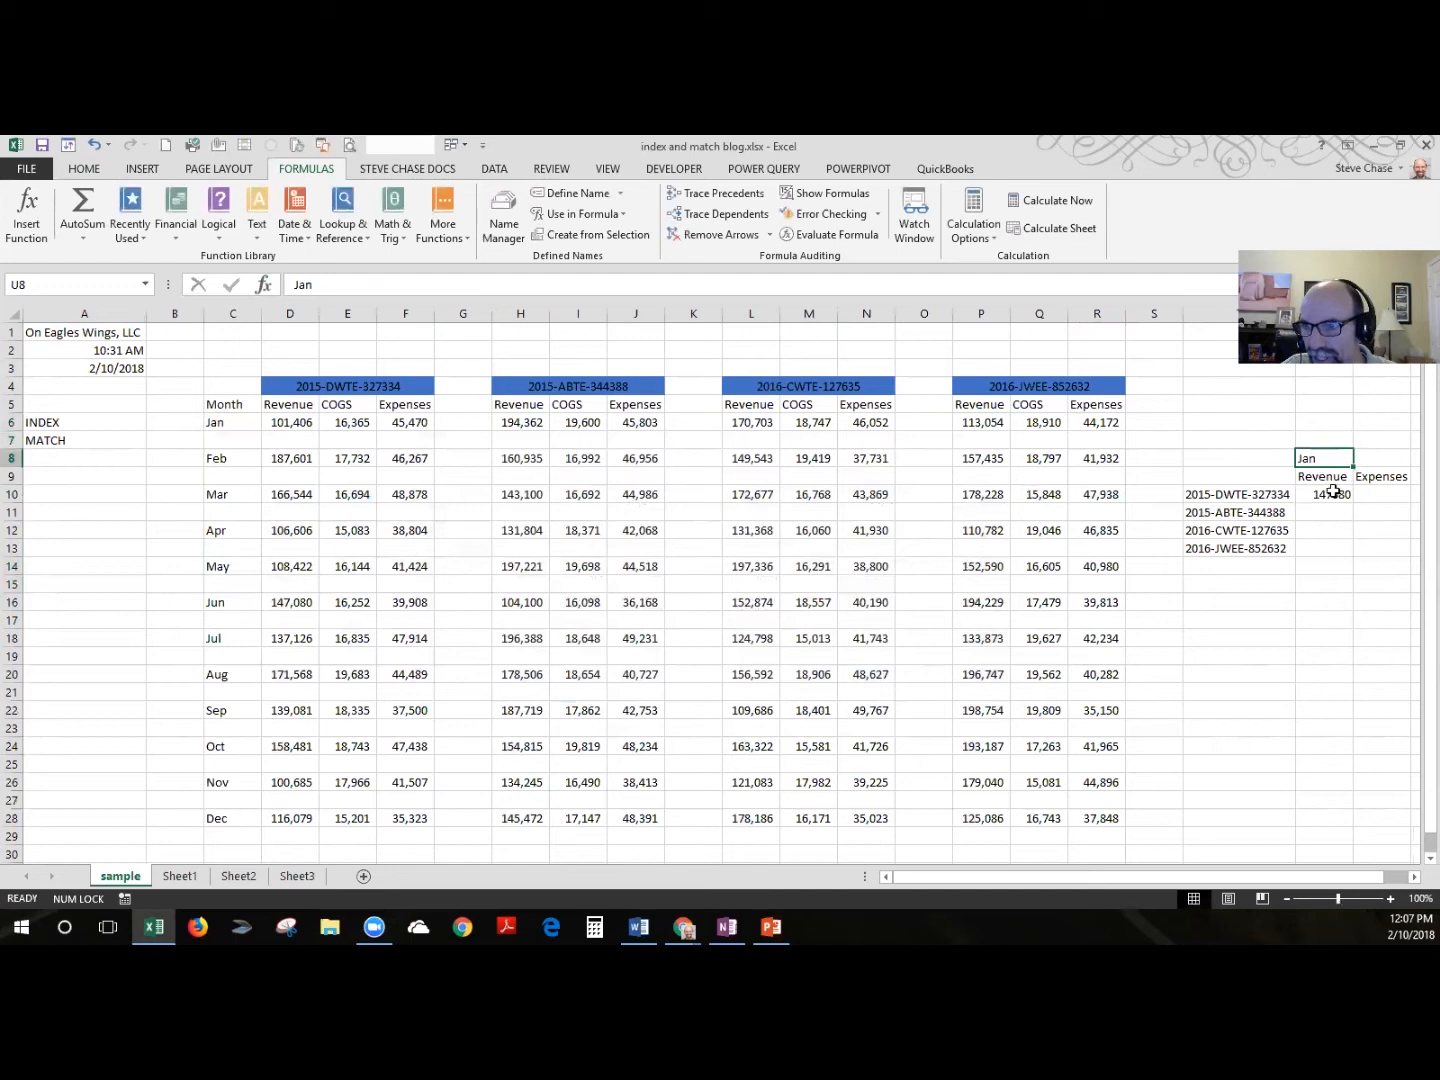
- Remove the row and column numbers from U10's INDEX formula so that only the DataRange array remains
left_click(1333, 493)
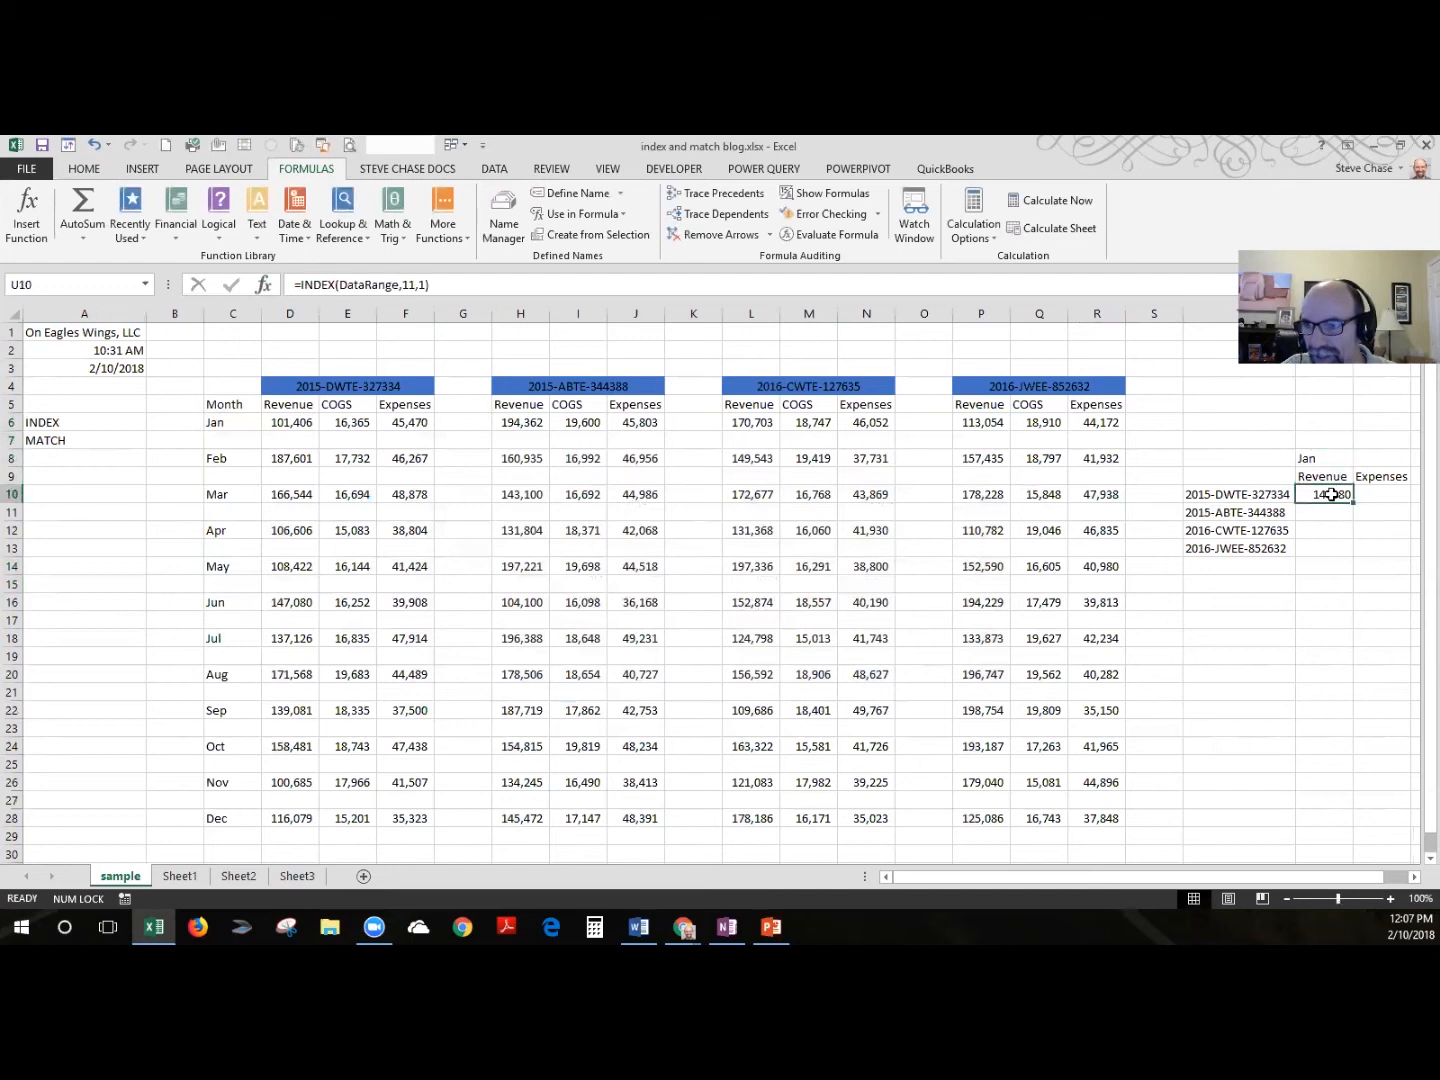
left_click_drag(403, 283, 425, 283)
left_click(416, 284)
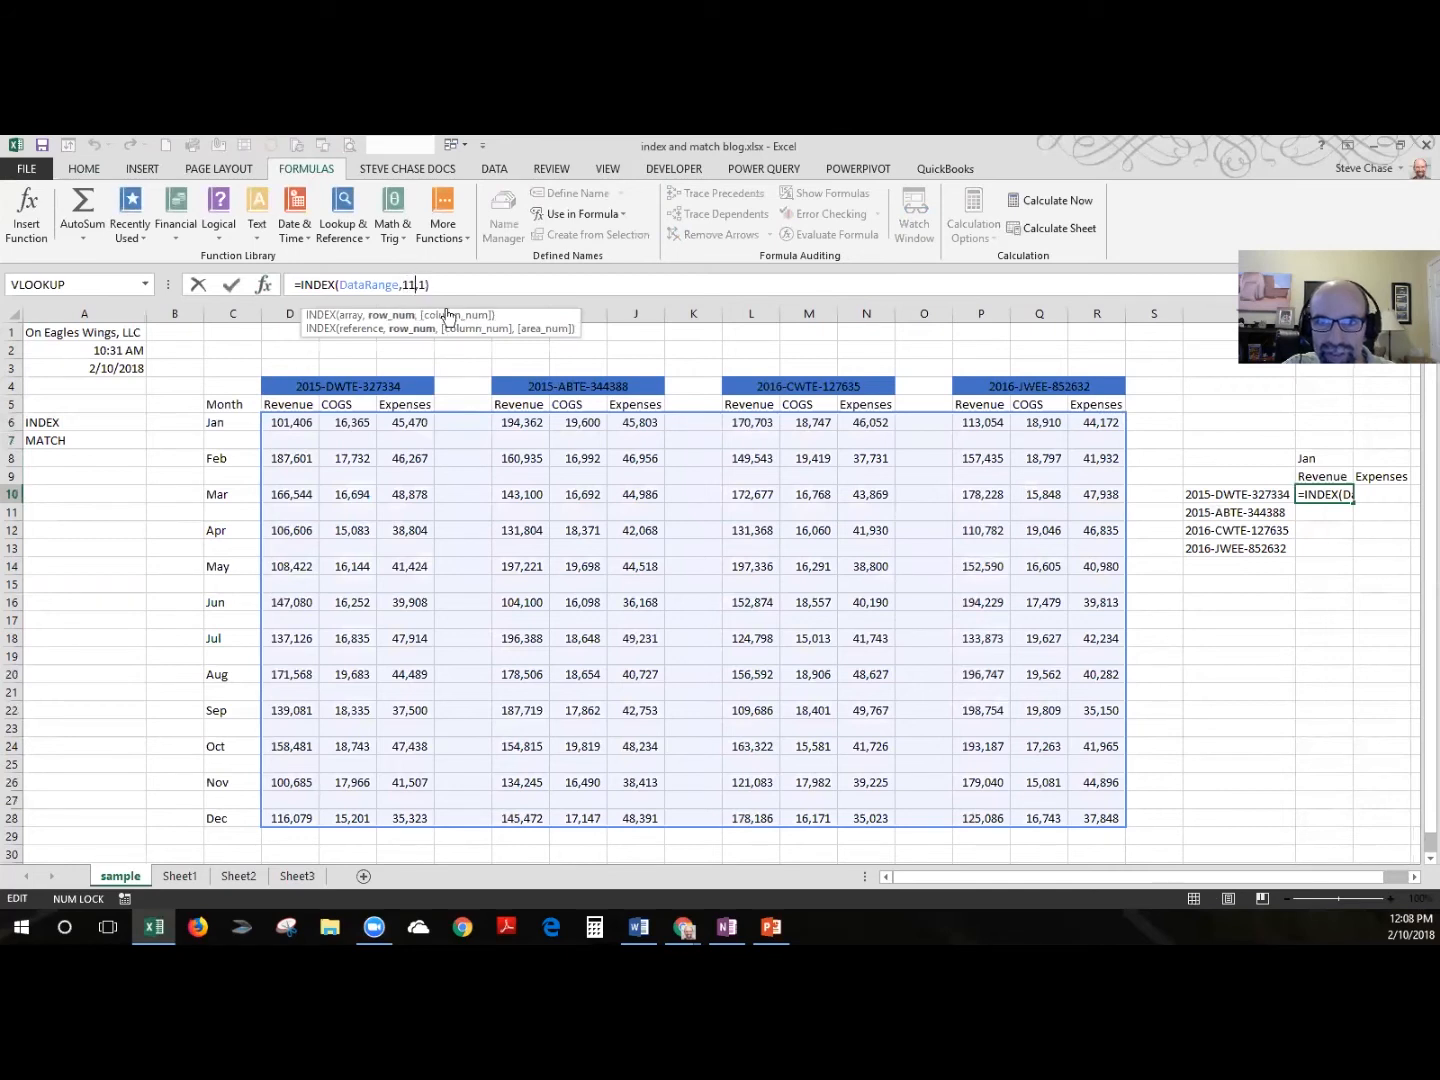
key("BackSpace")
key("BackSpace")
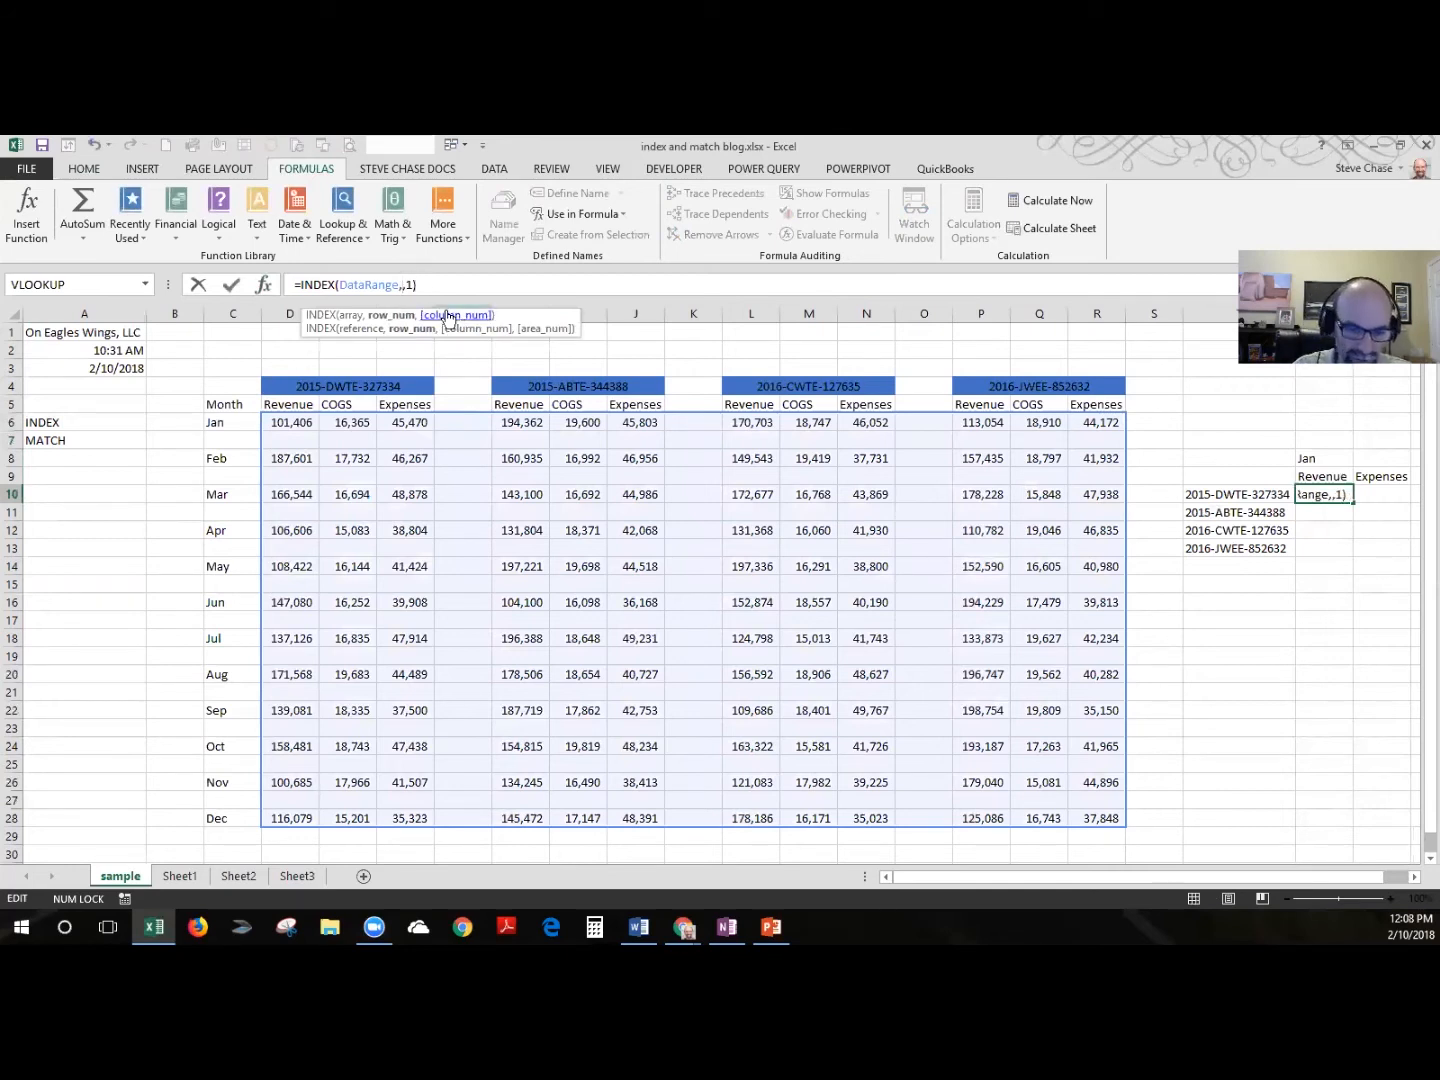
key("Delete")
key("Delete")
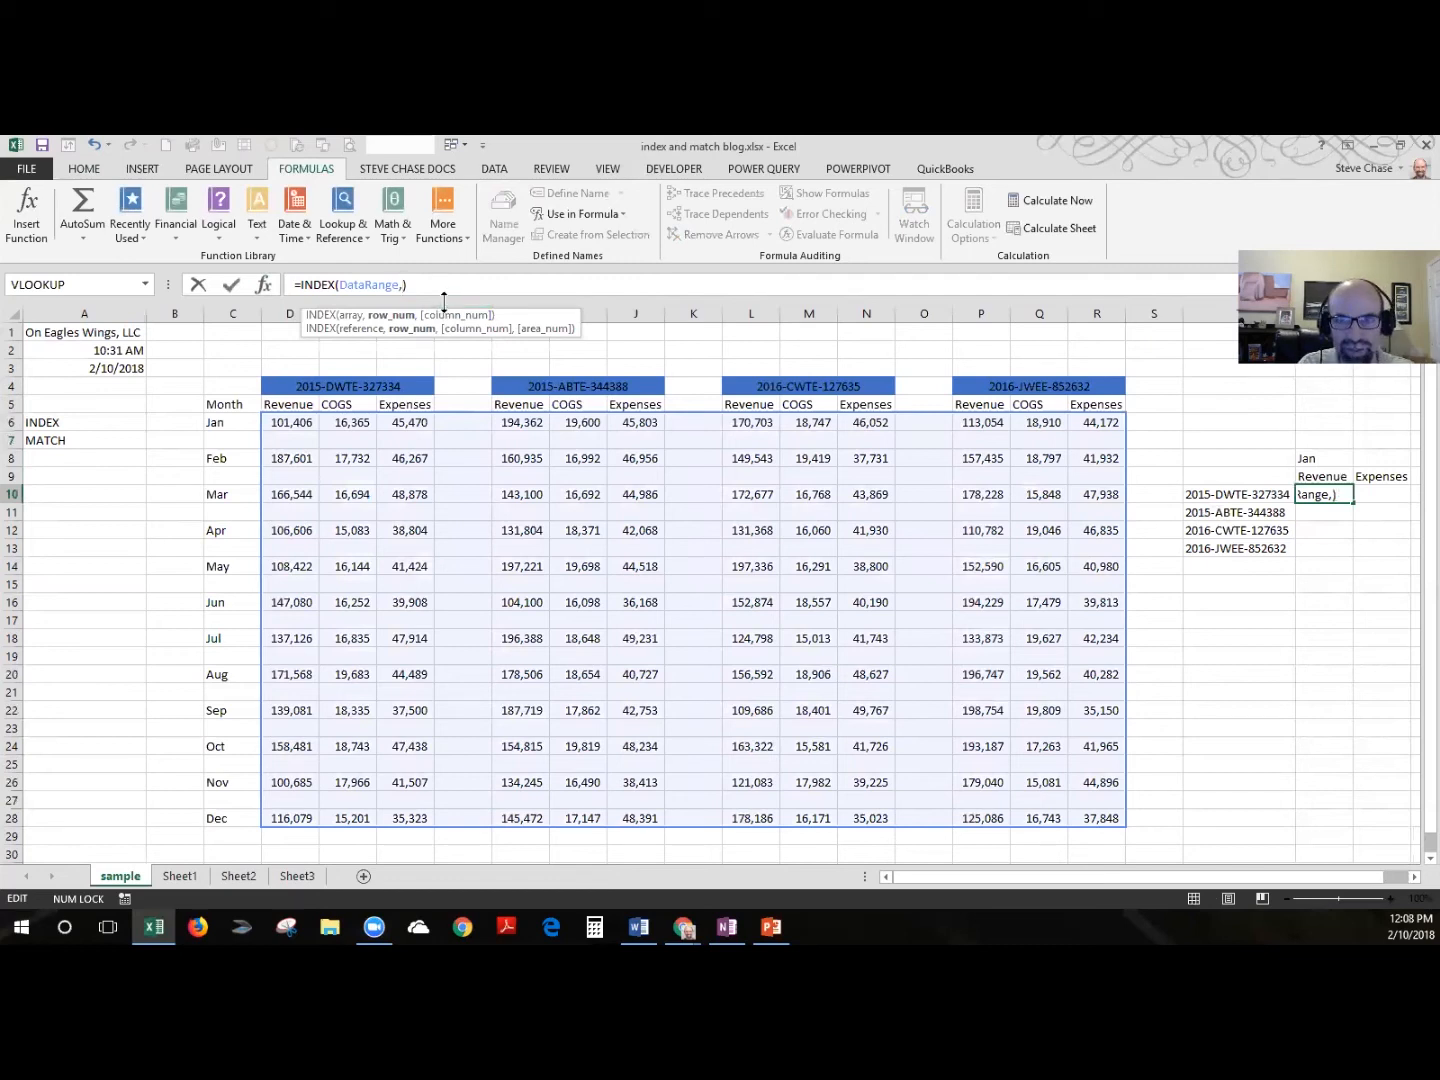
- Nest a MATCH function as the INDEX row argument, with U8 as the lookup value and MonthRange as the lookup array
type("match")
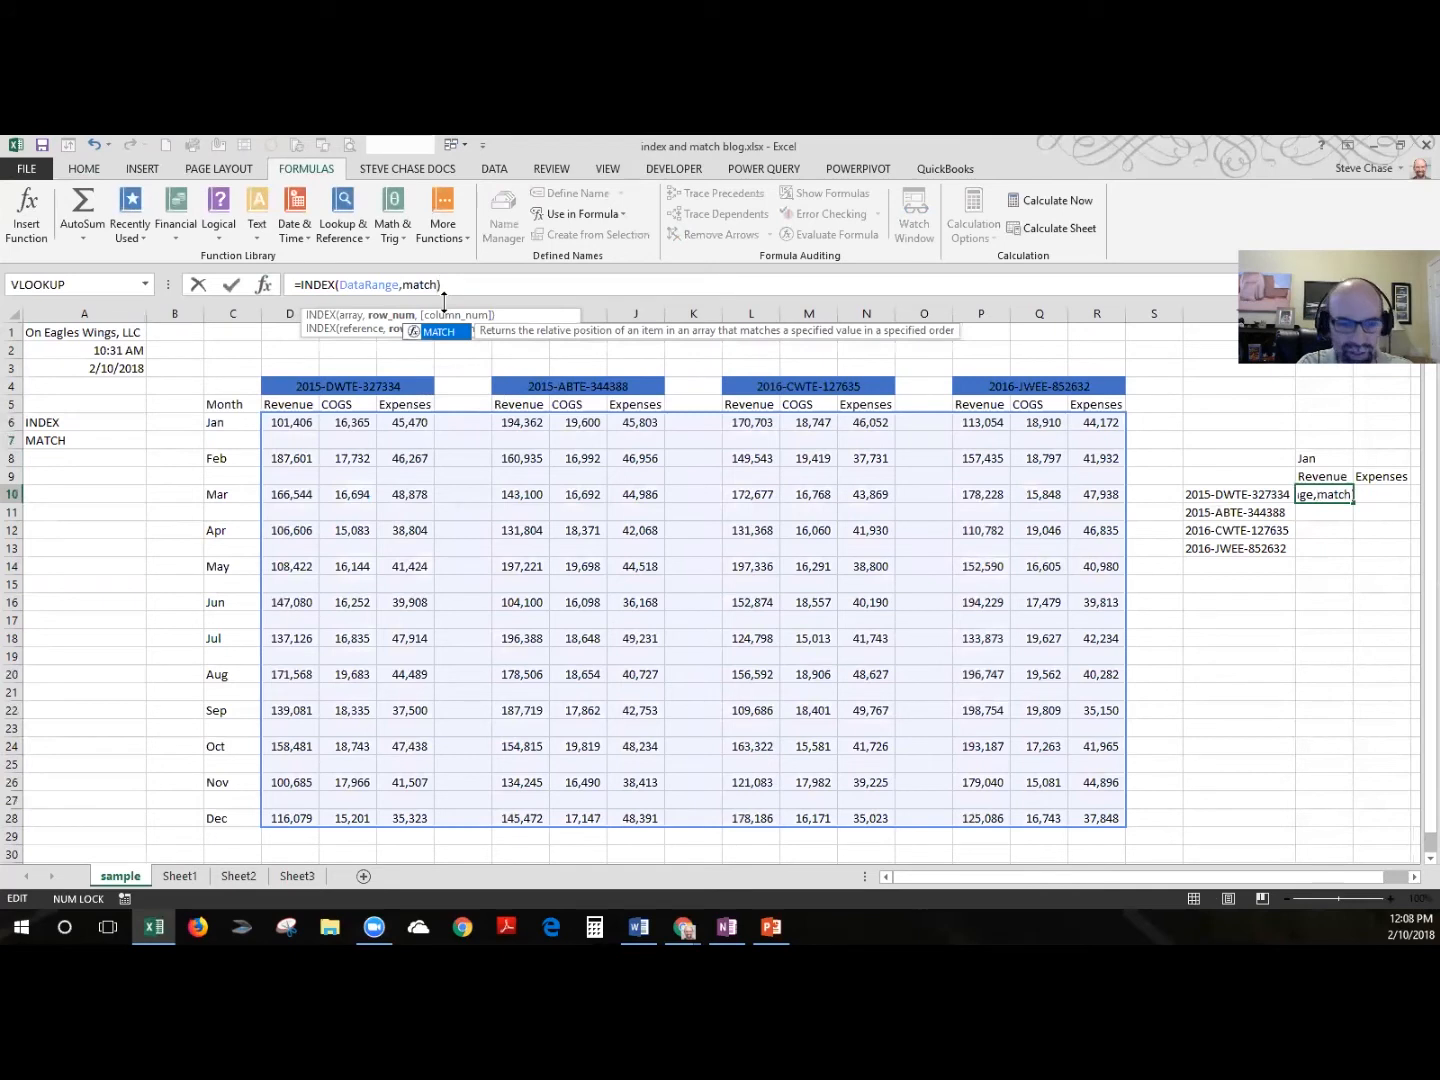
type("(")
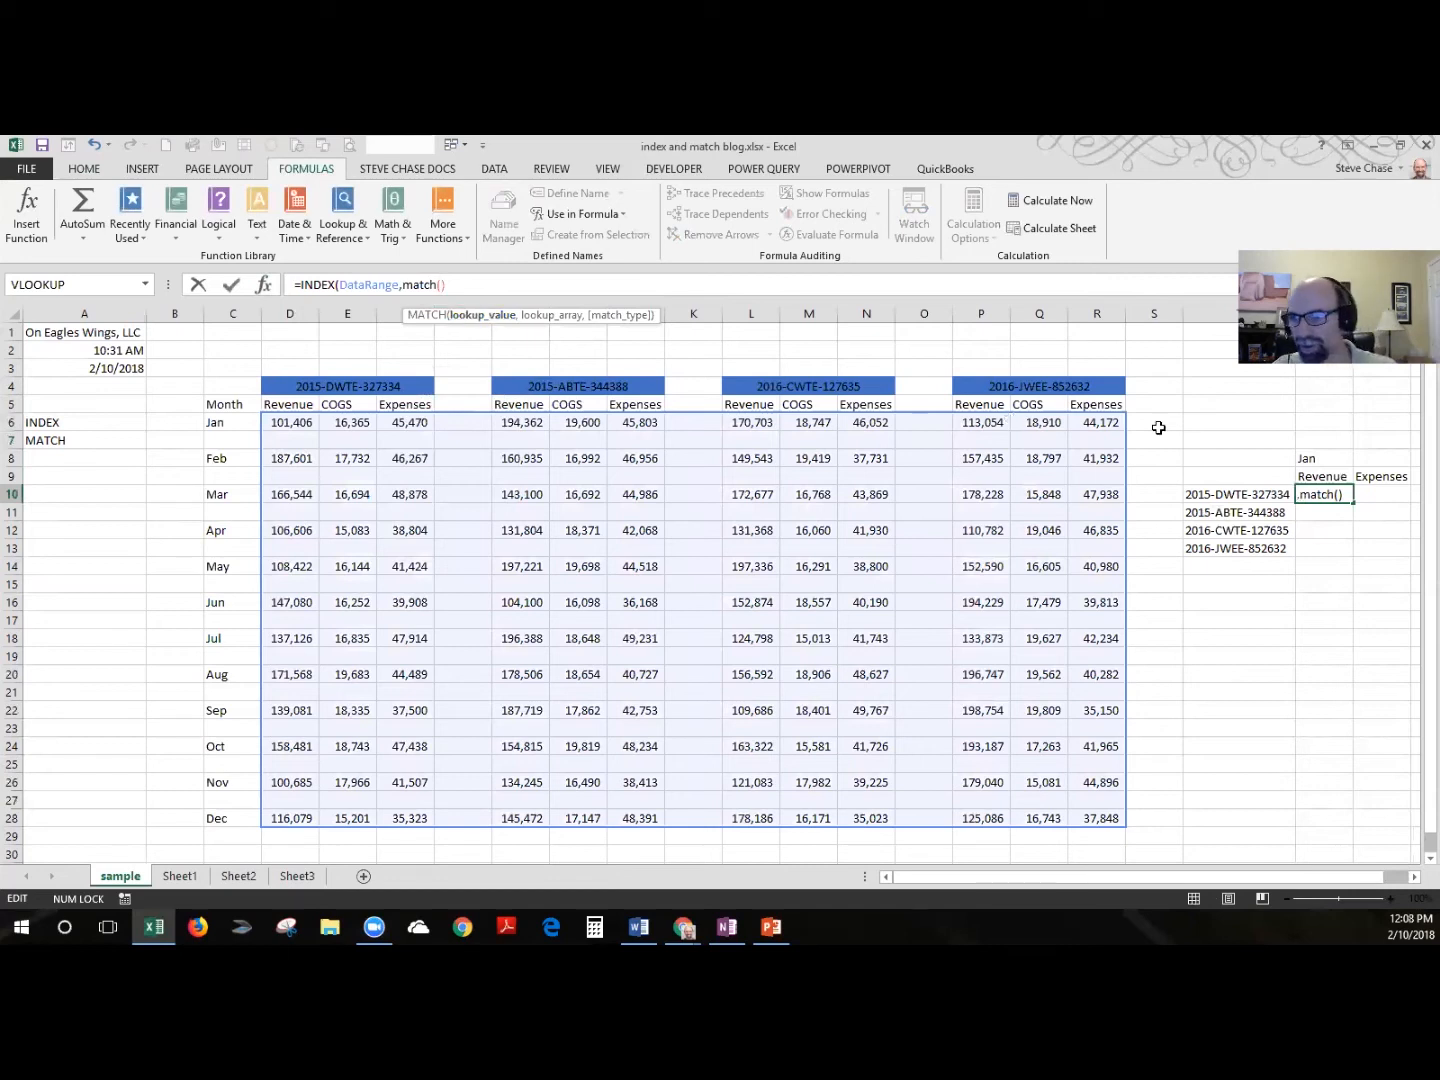
left_click(1315, 458)
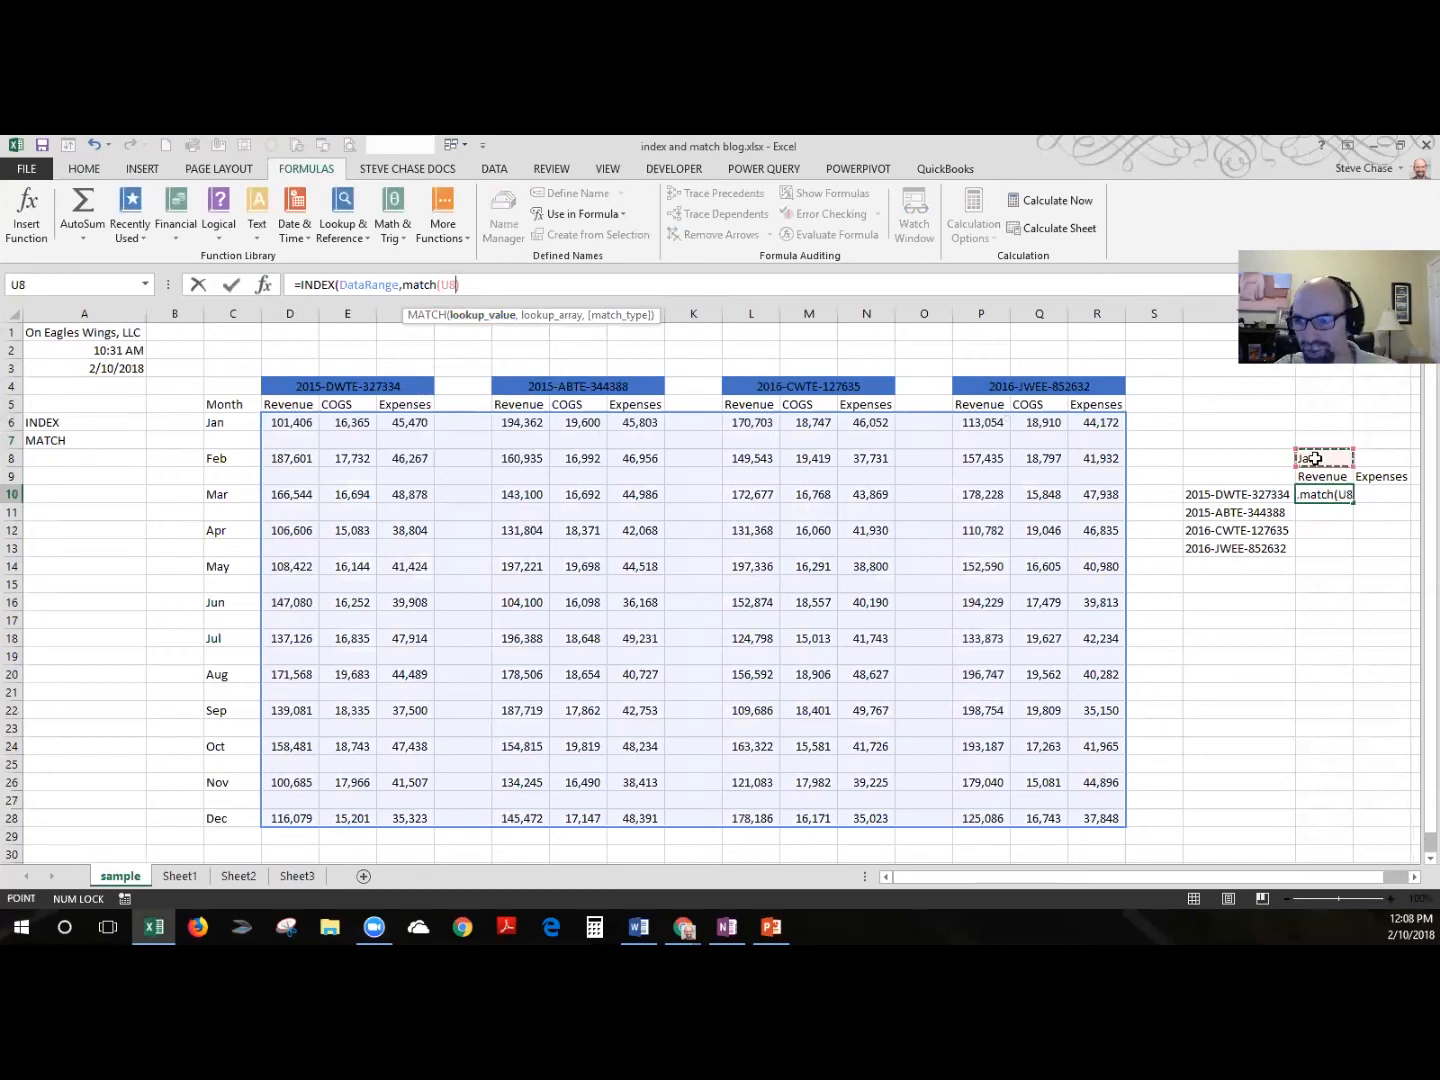
type(",")
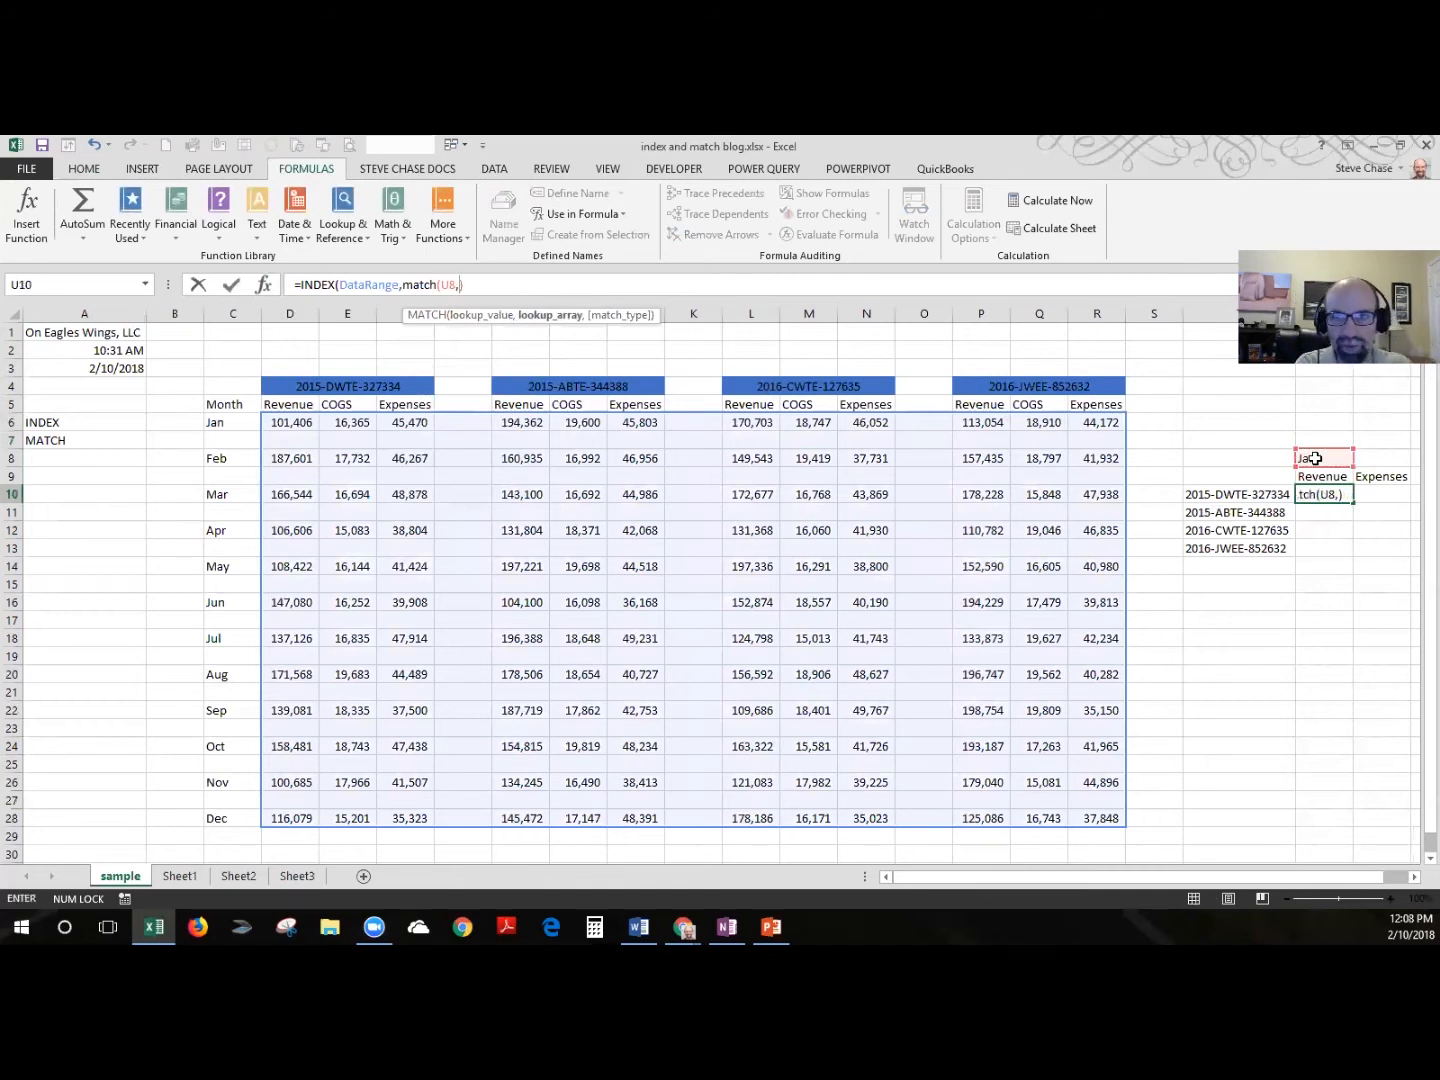
type("month")
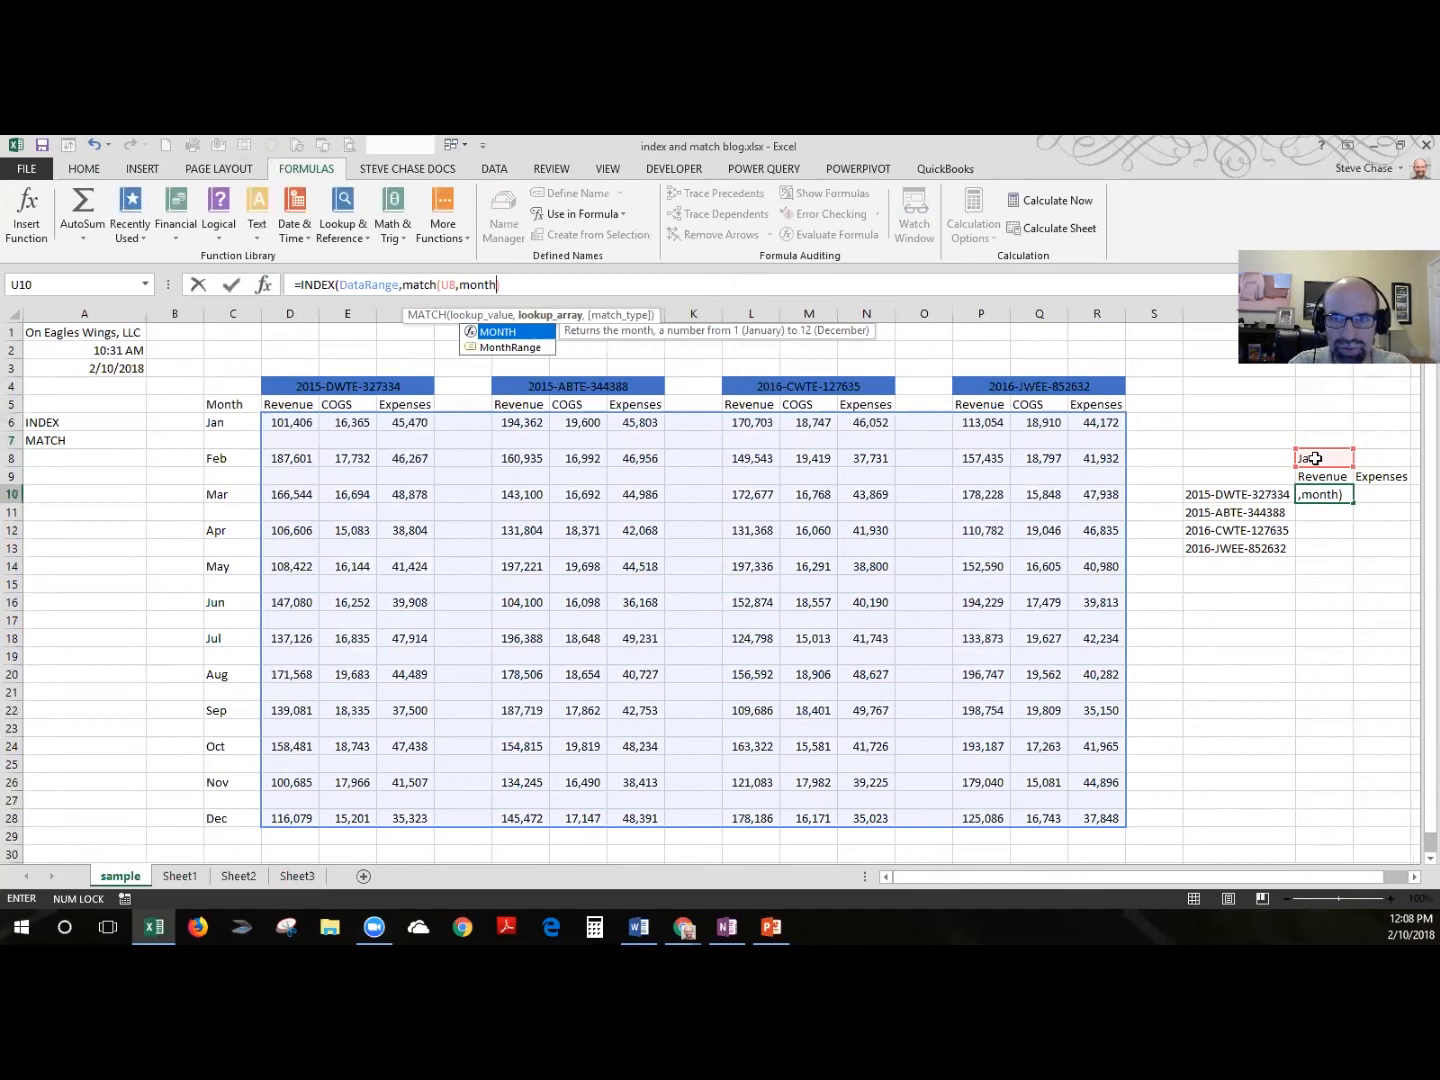
key("Down")
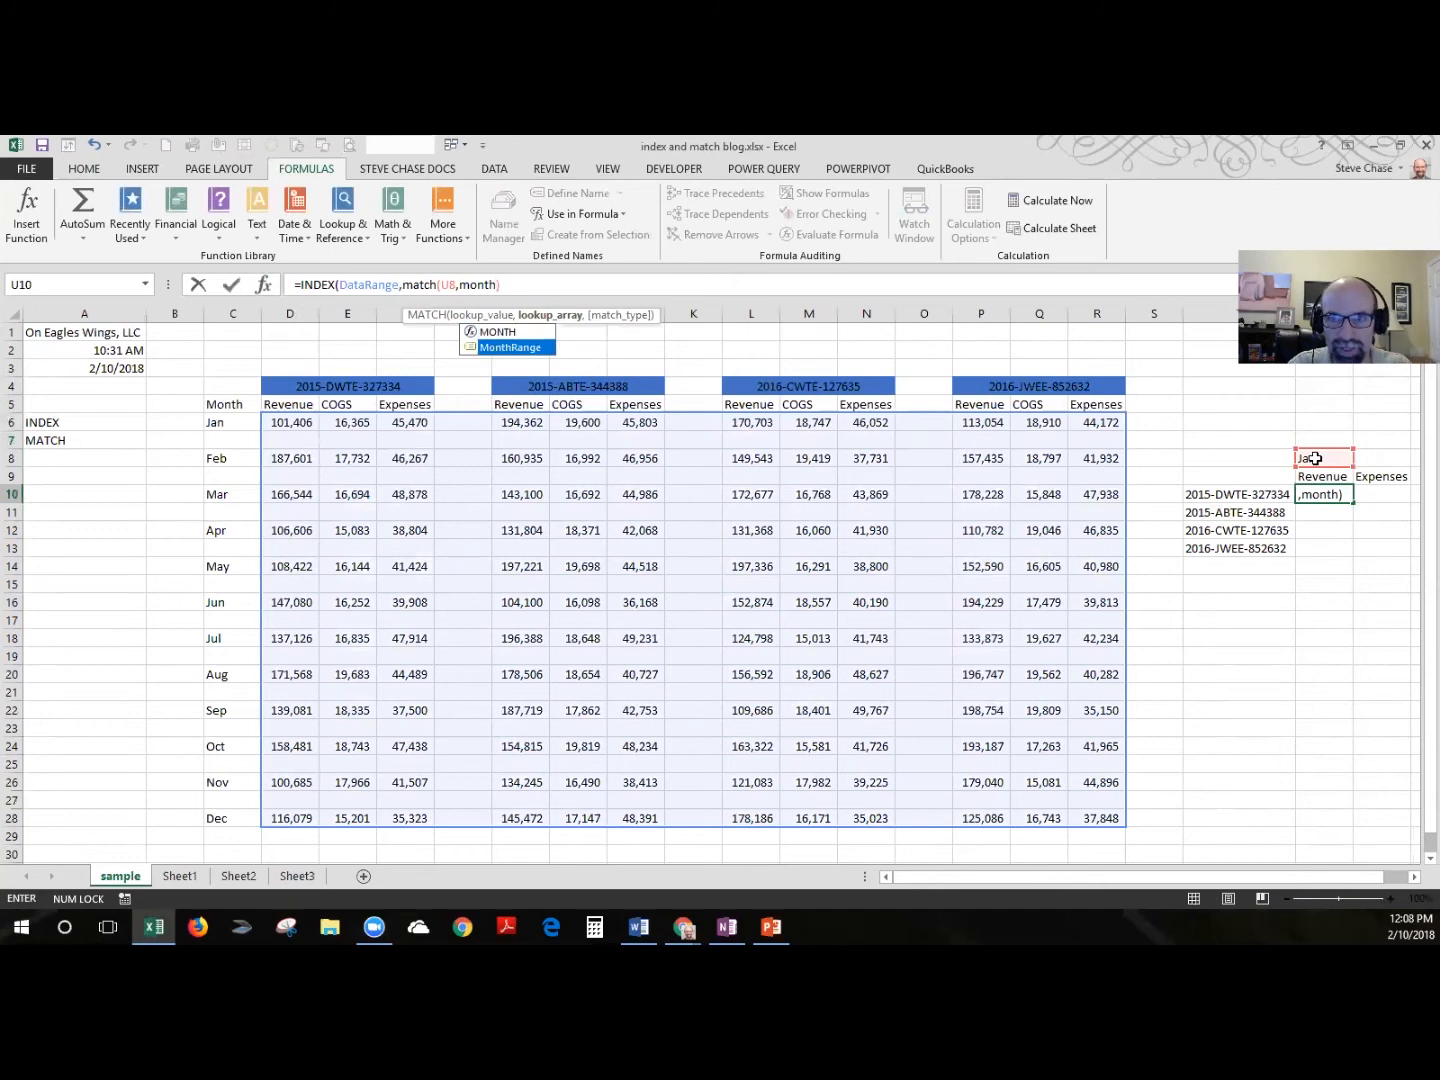
key("Tab")
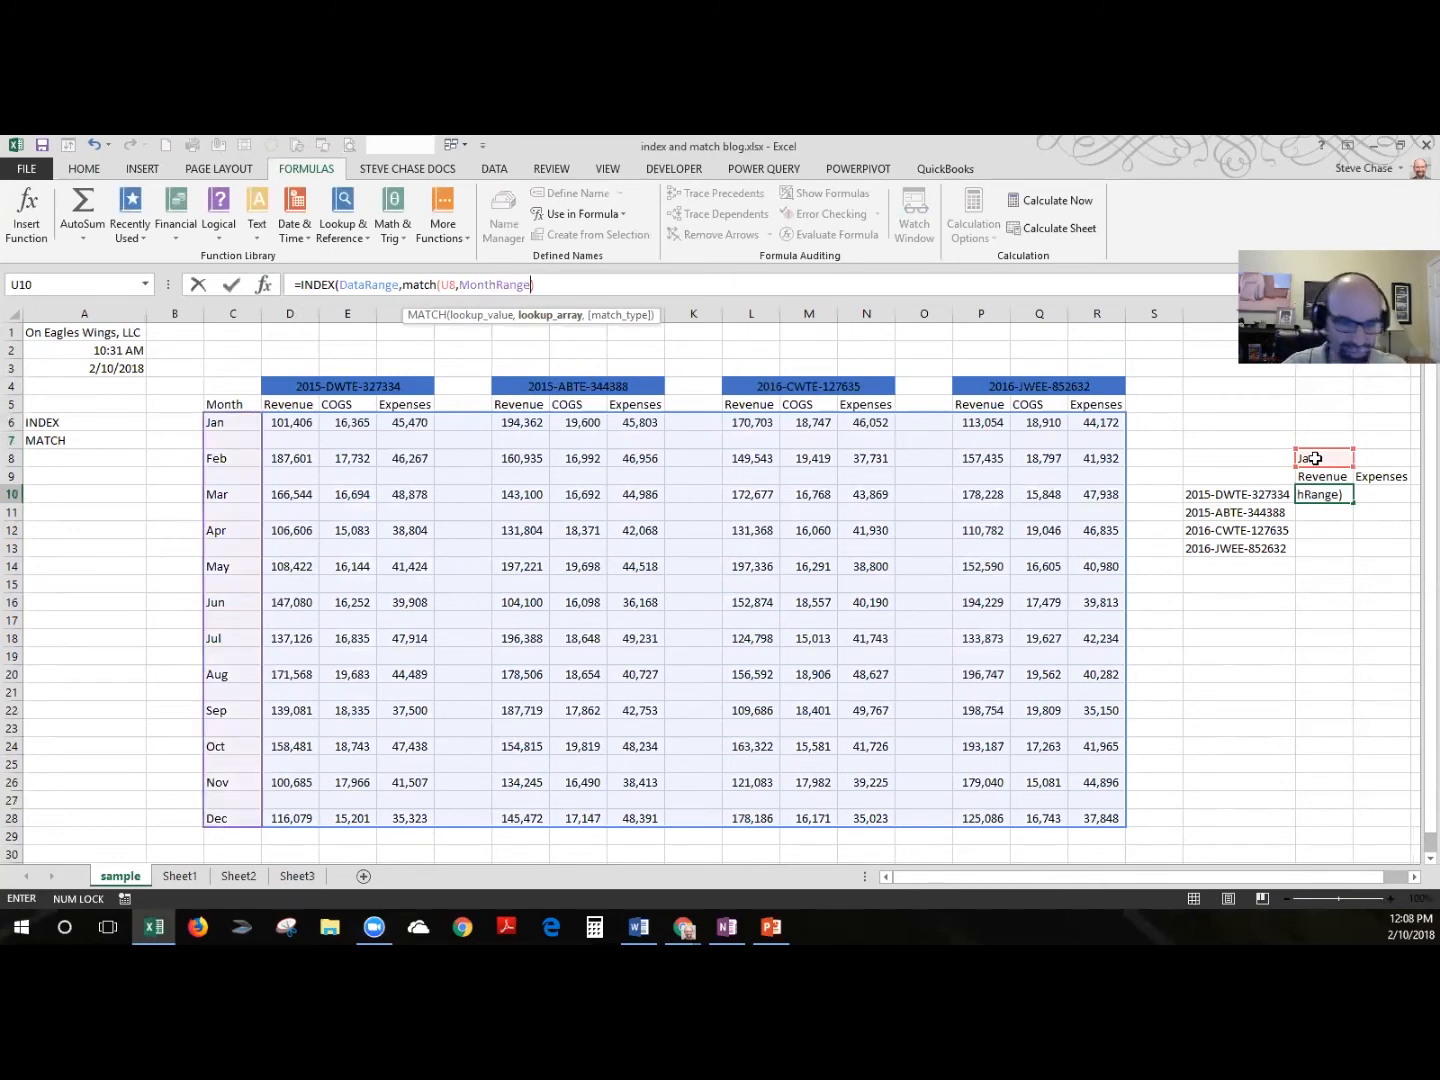
- Set the match type of the month MATCH to 0 for an exact match and review the complete MATCH expression
type(",")
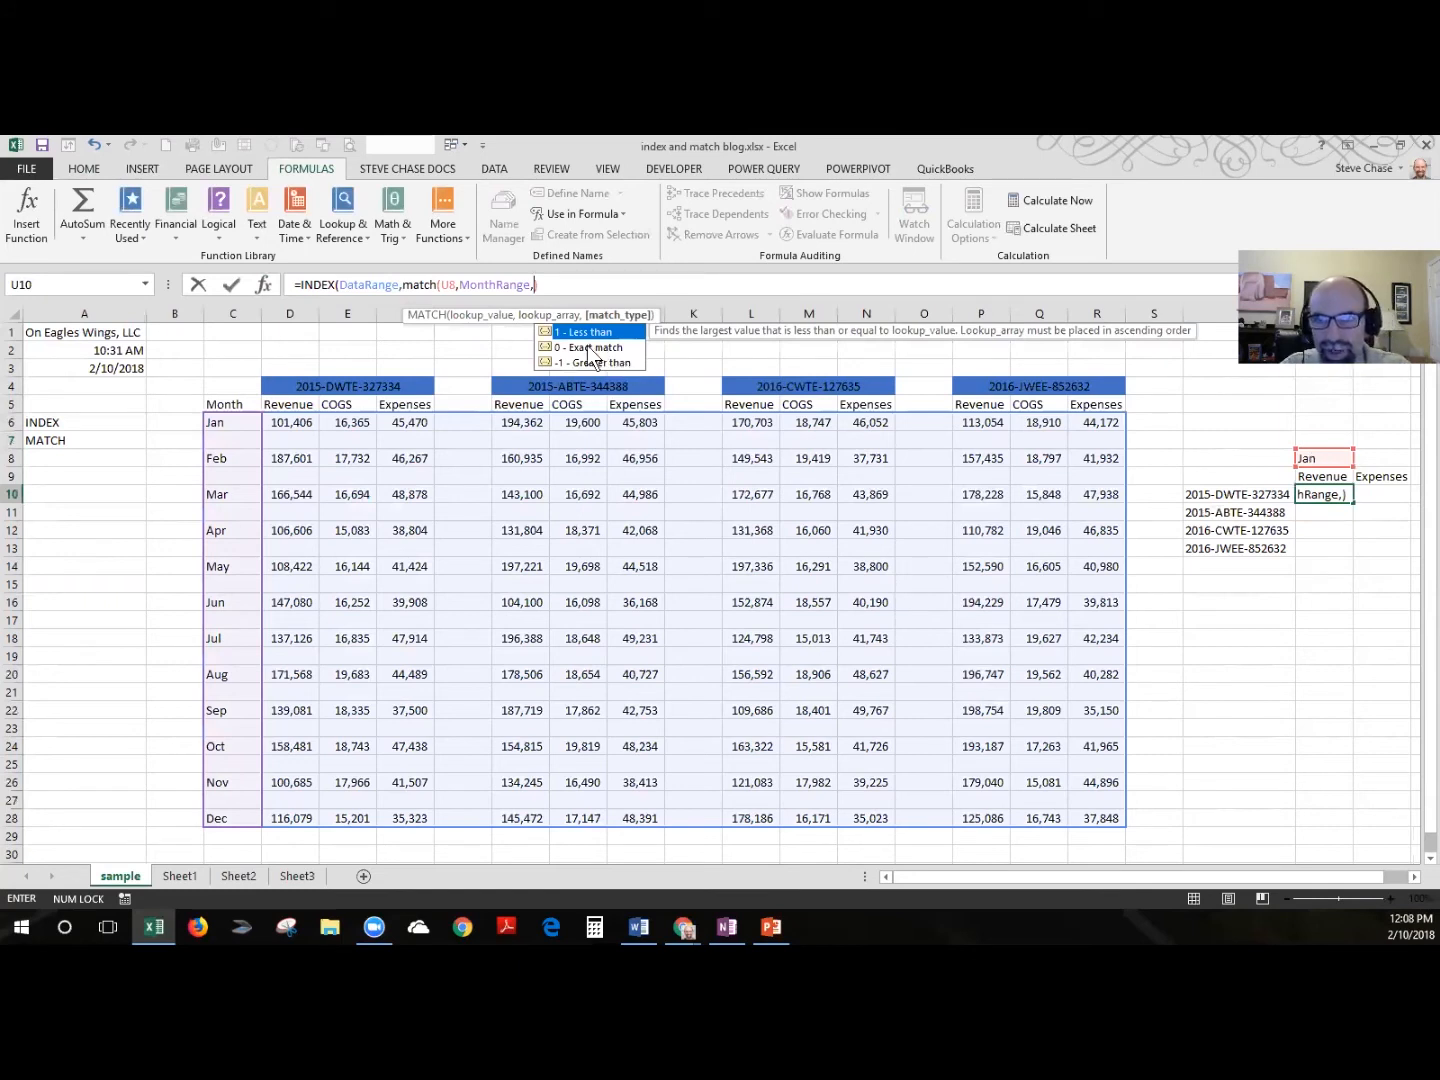
left_click(541, 286)
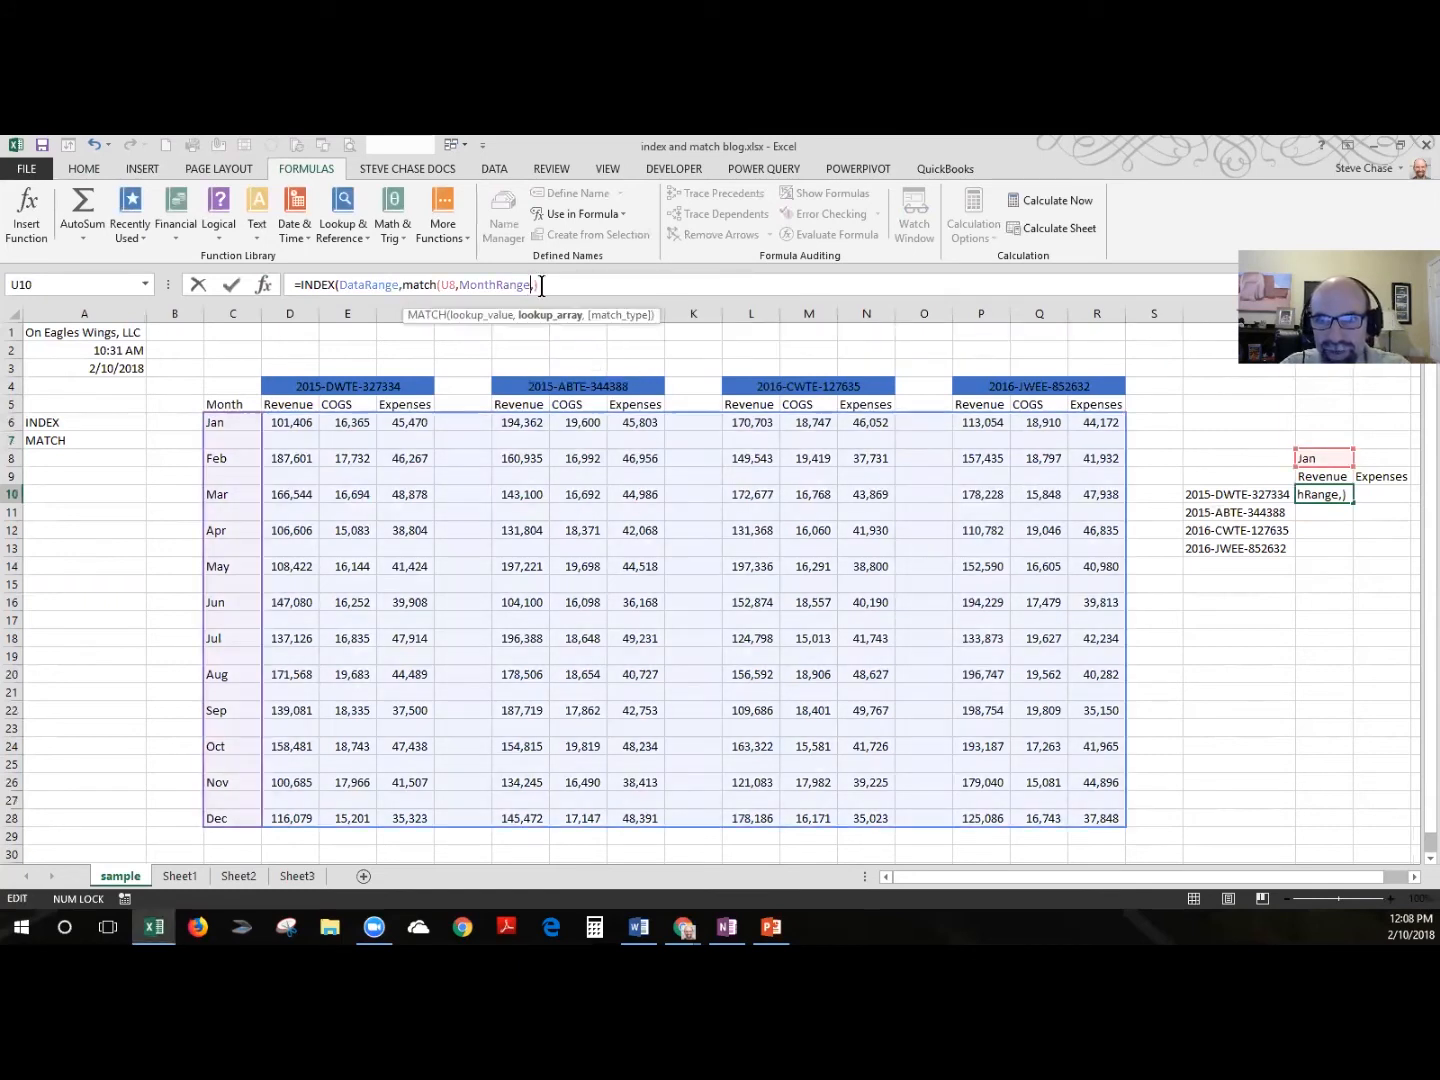
left_click(535, 286)
type("0")
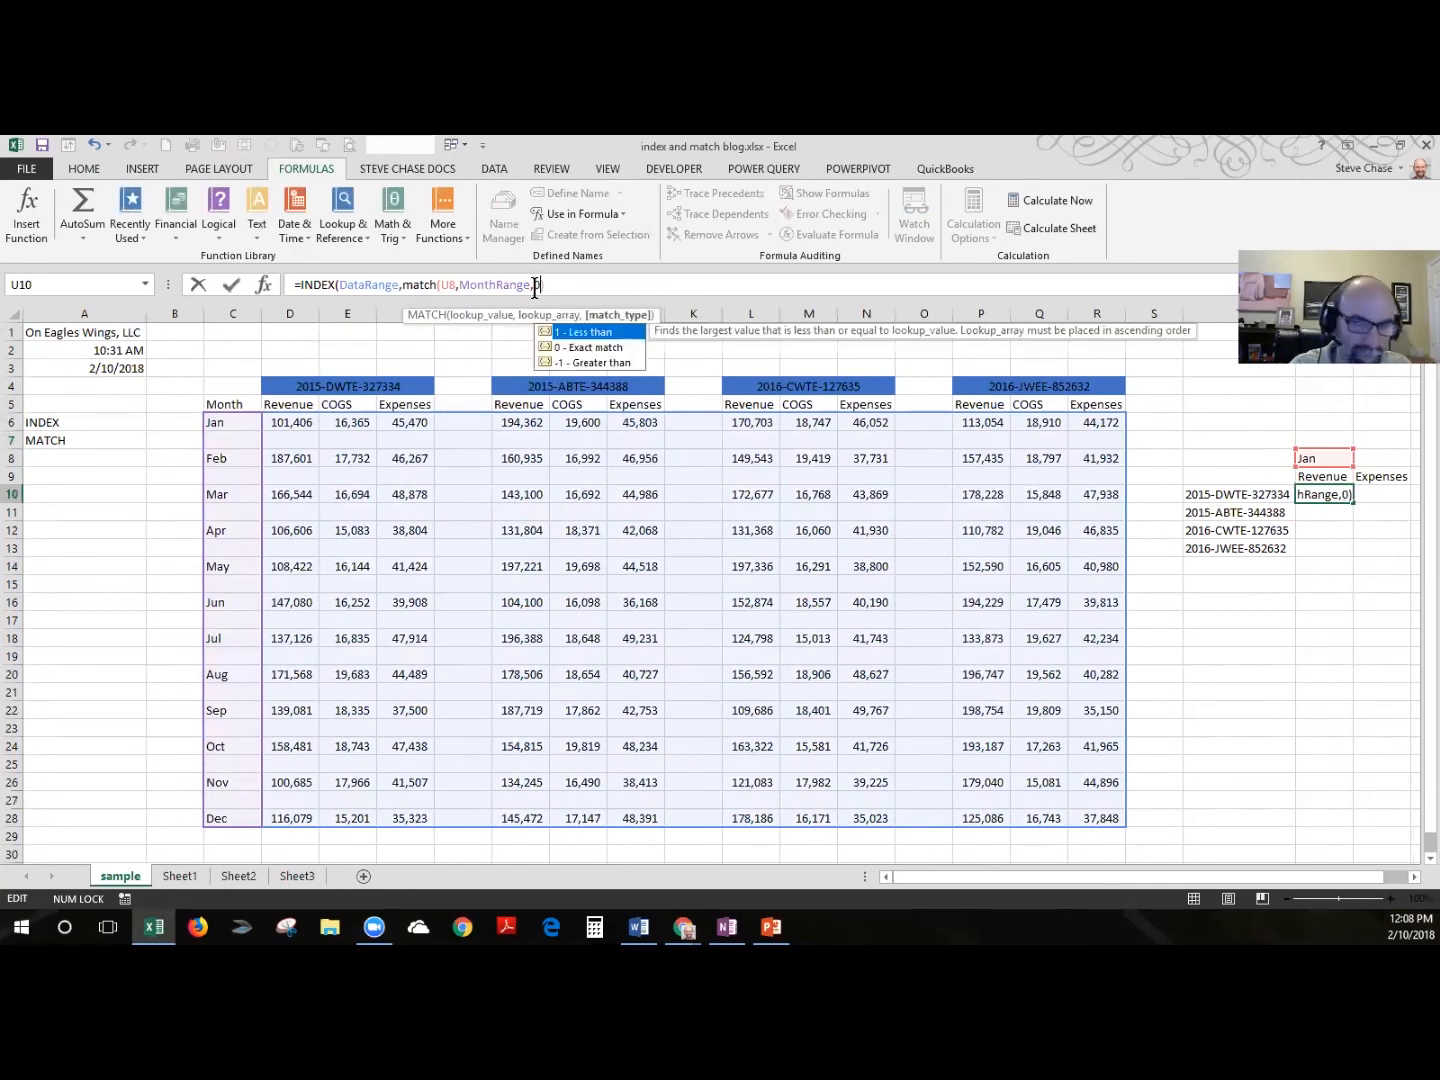
left_click(547, 286)
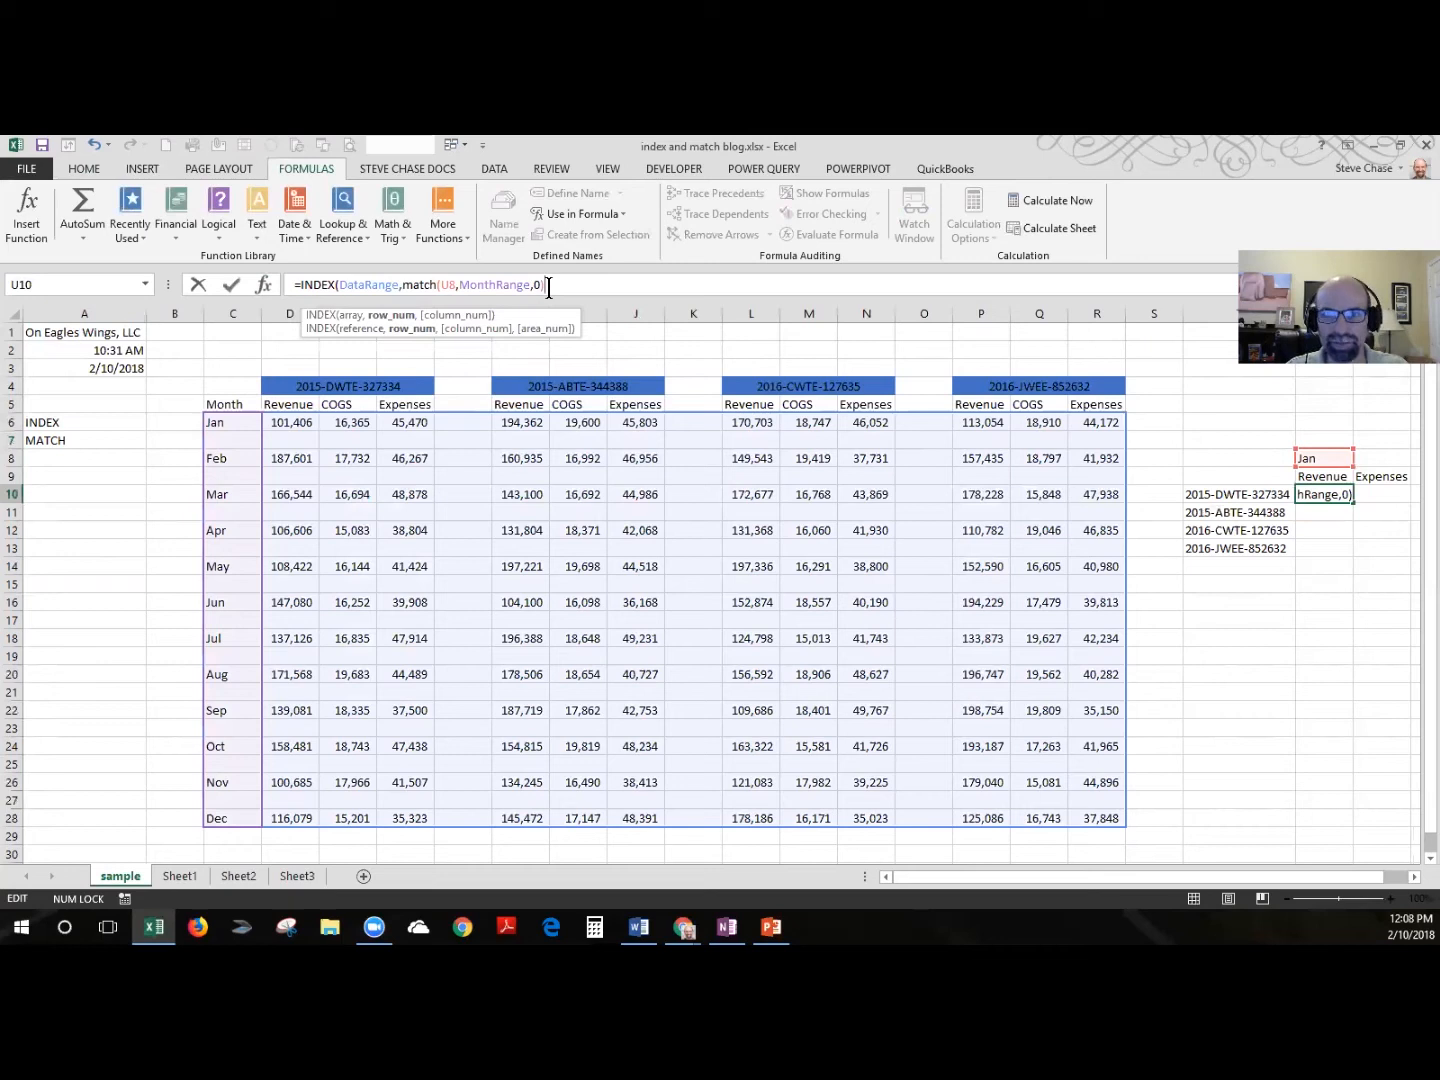
left_click_drag(547, 285, 405, 287)
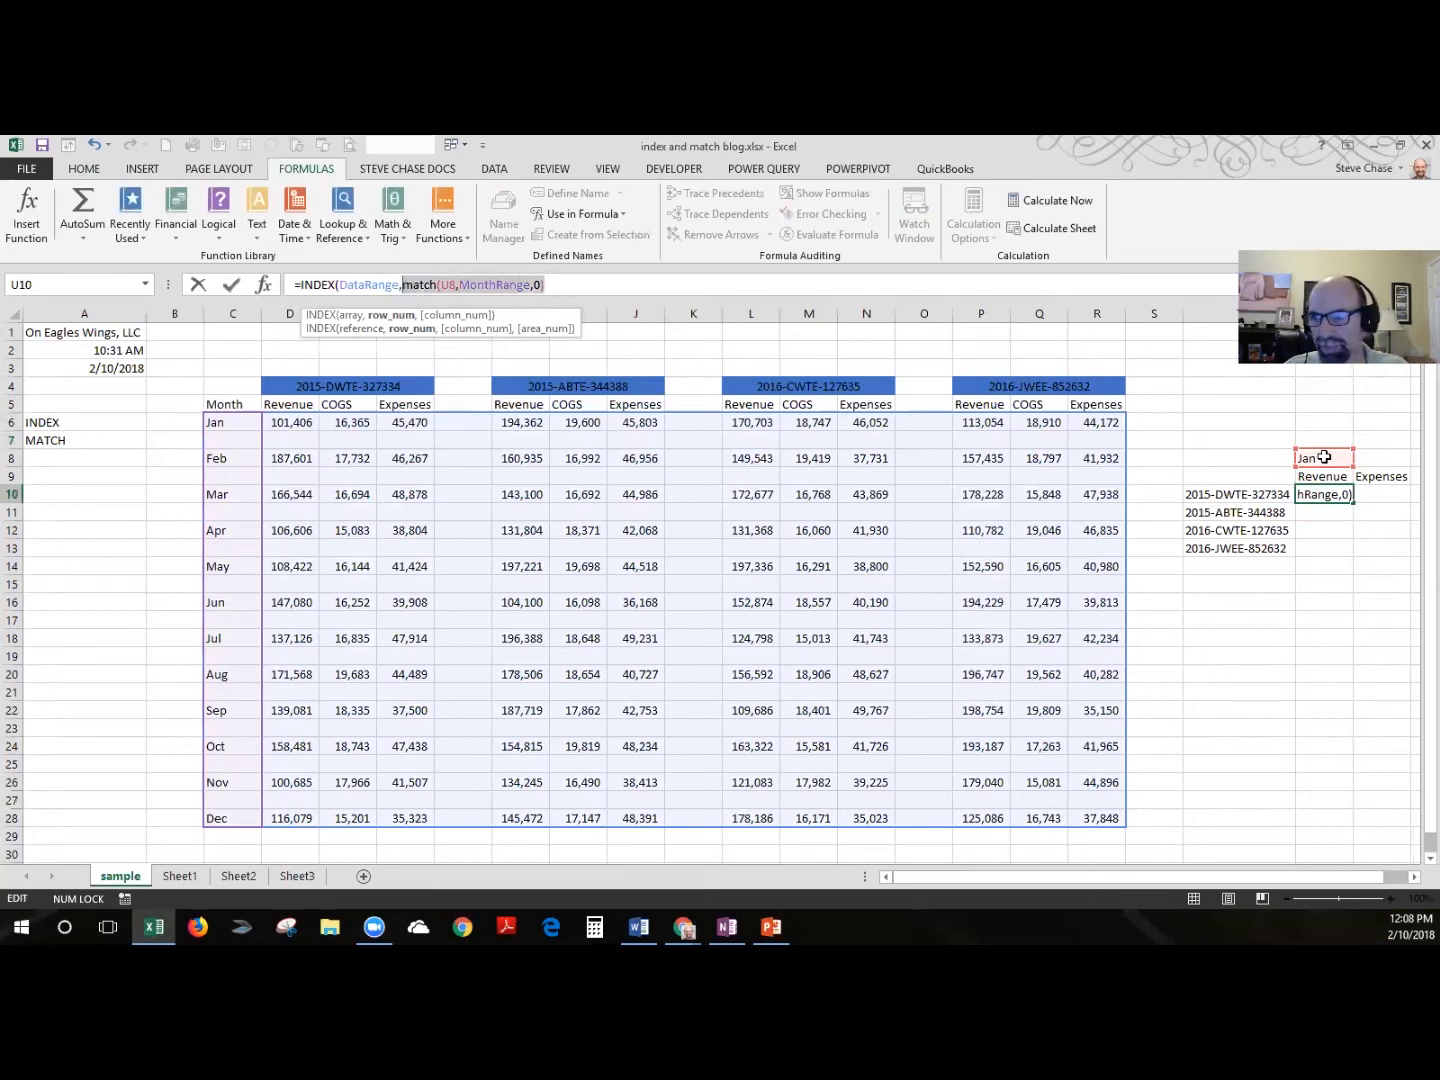
left_click(574, 286)
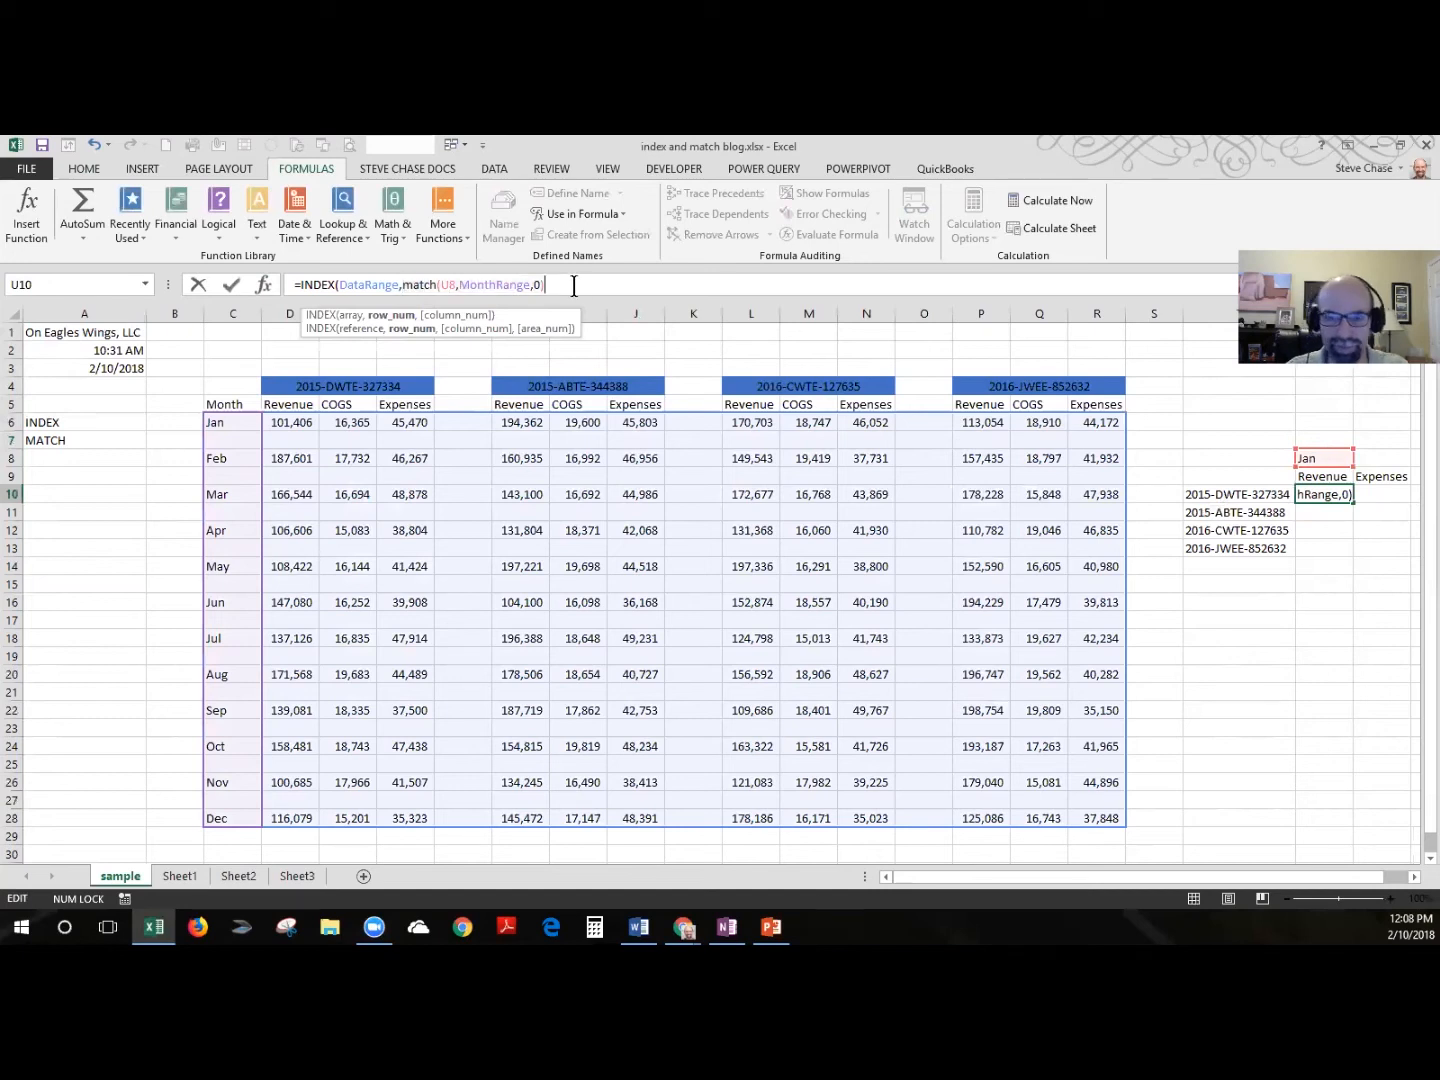
- Add a second MATCH as the INDEX column argument in U10, looking up T10 in IDRange with match type 0, and complete the formula
type(",")
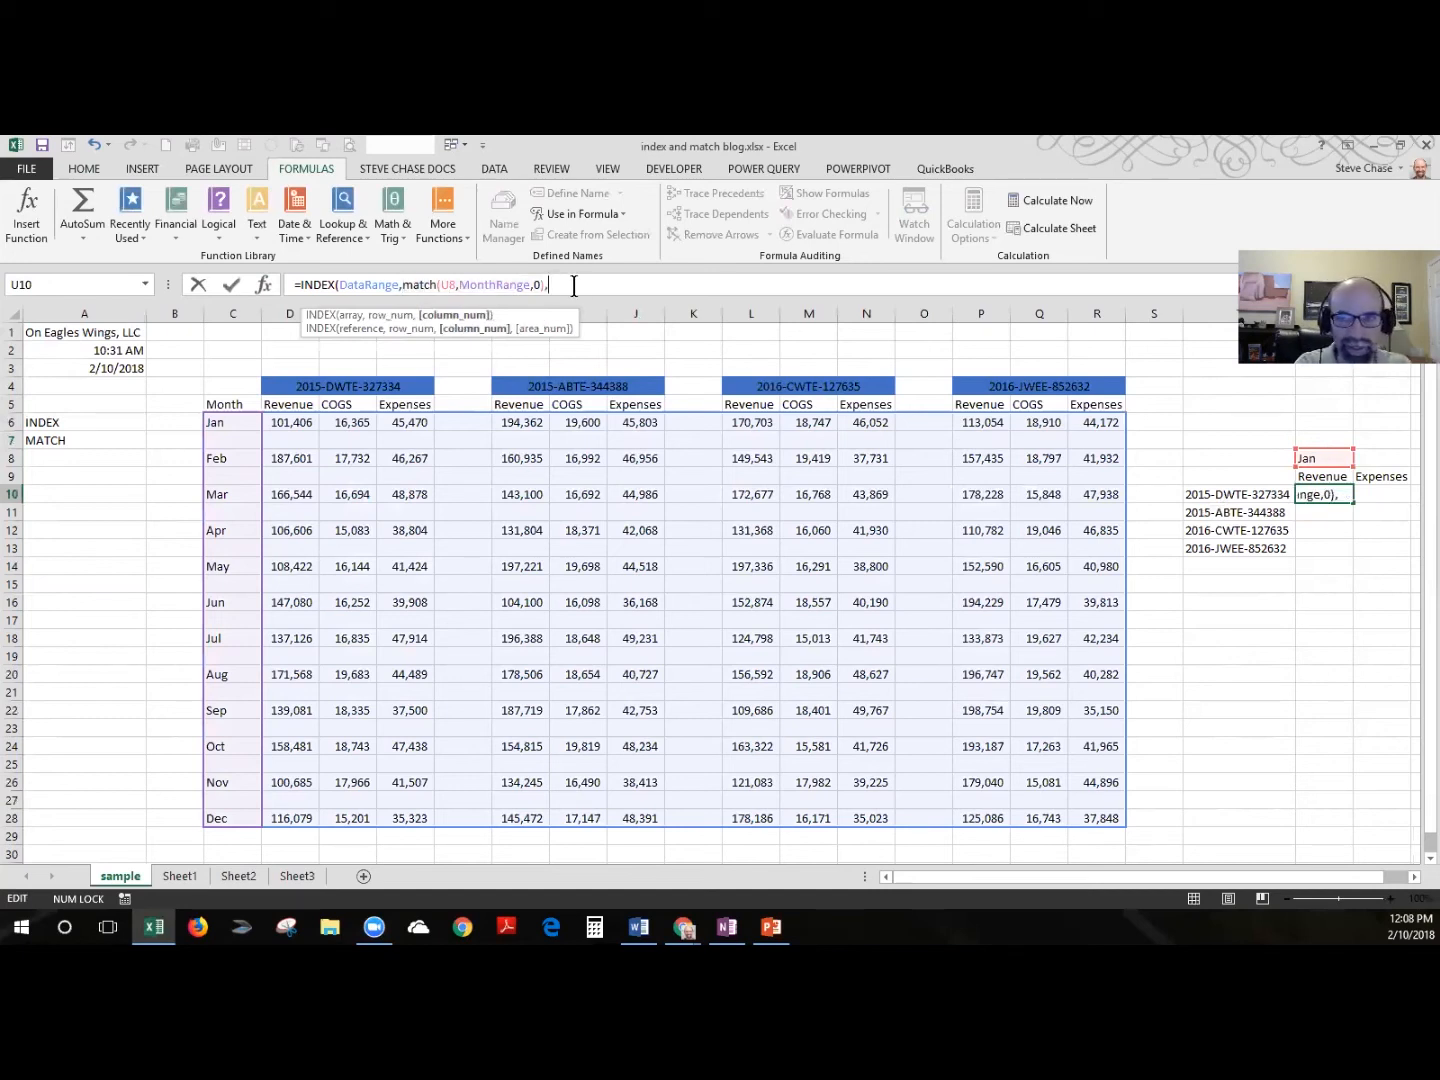
type("match(")
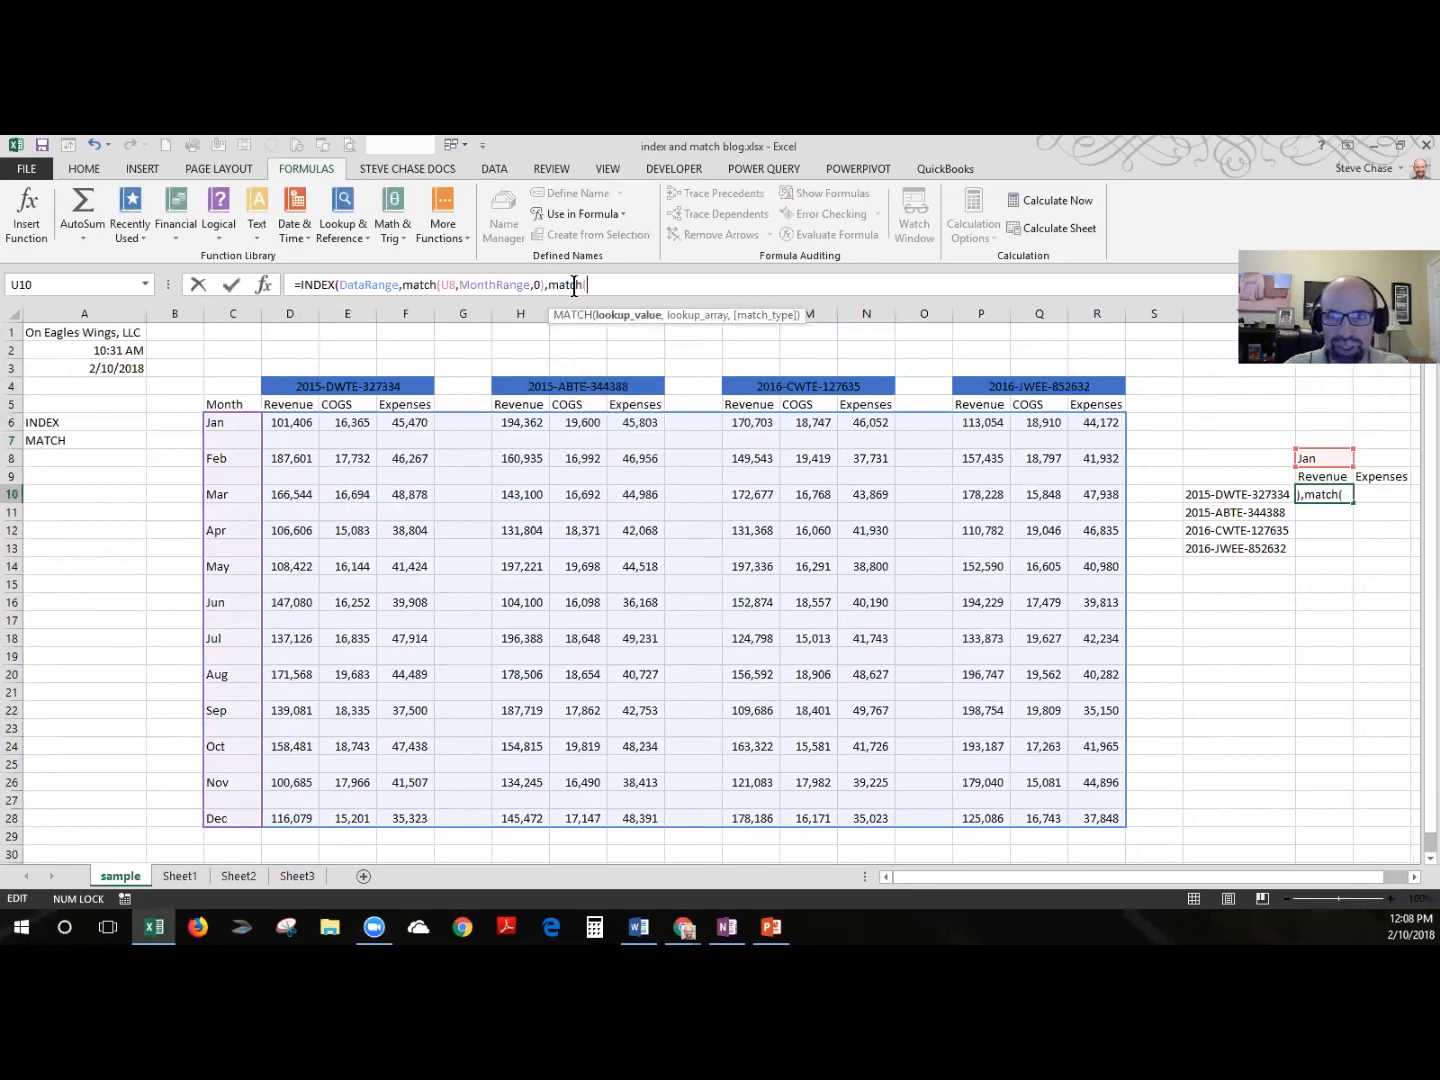
left_click(1217, 493)
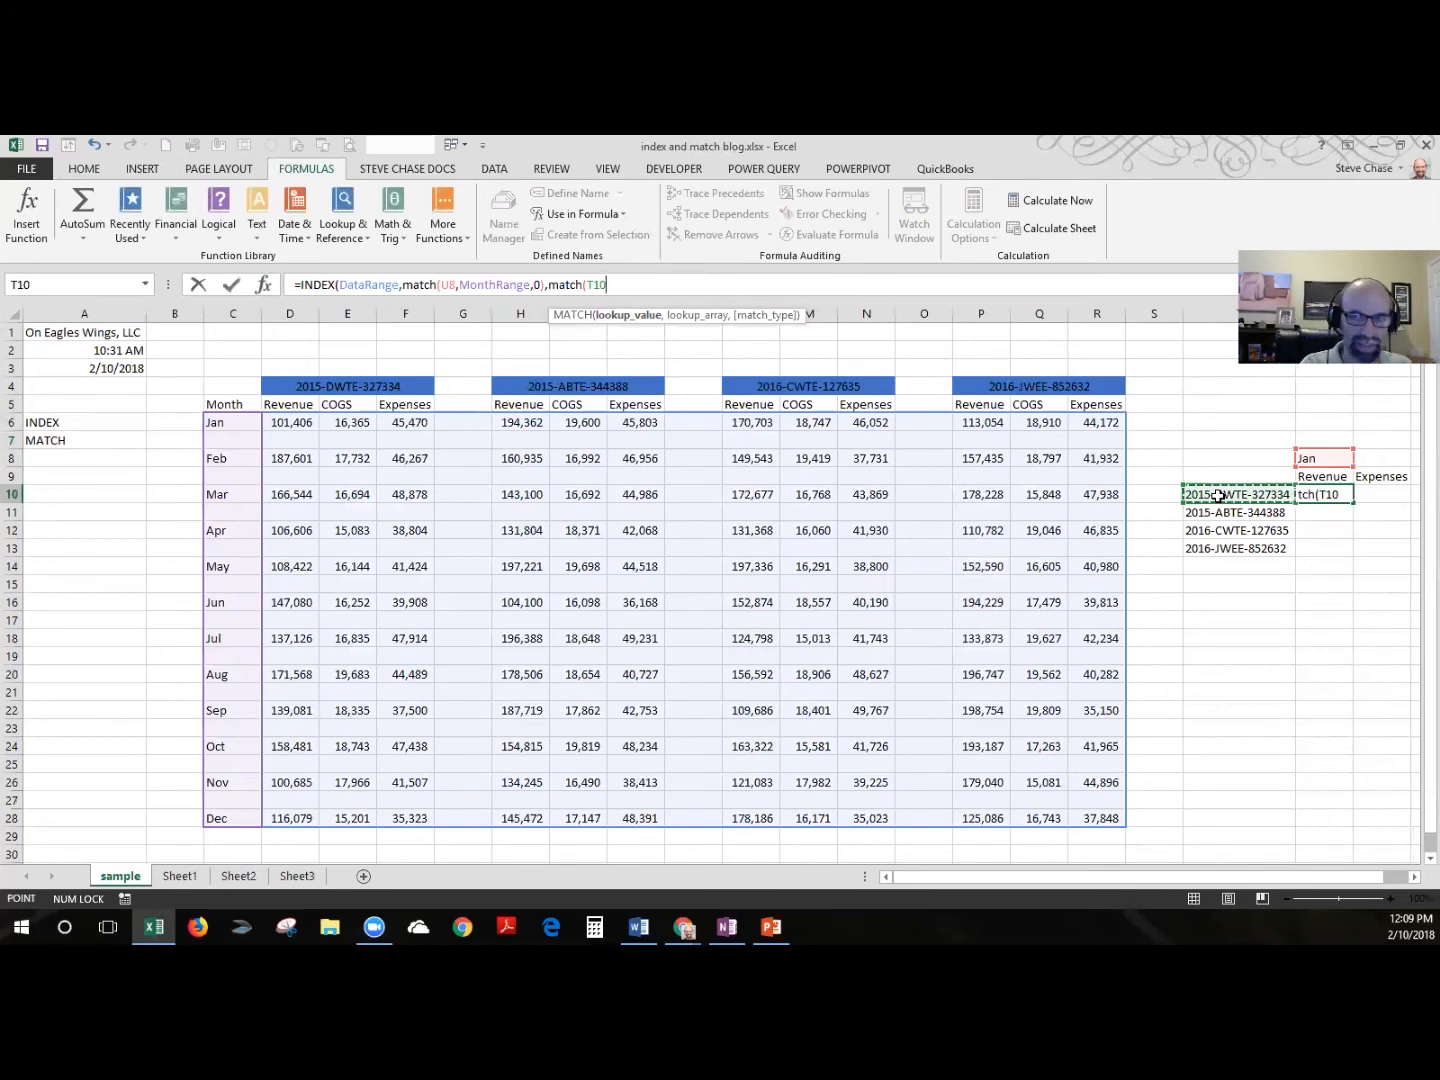
type(",")
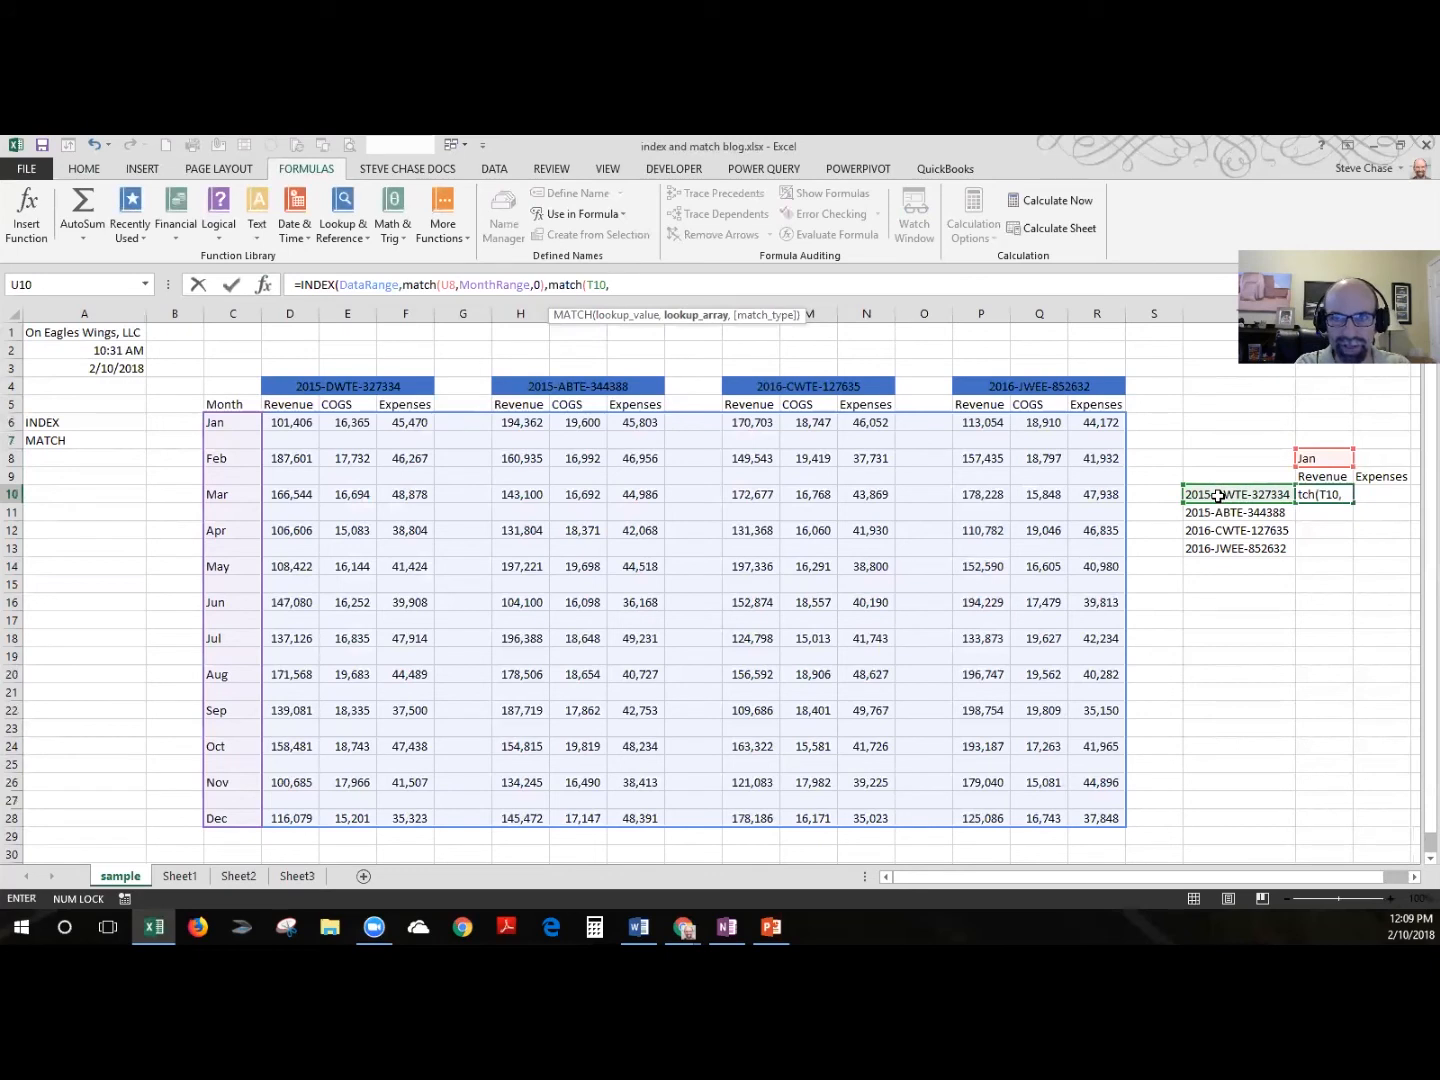
left_click(617, 213)
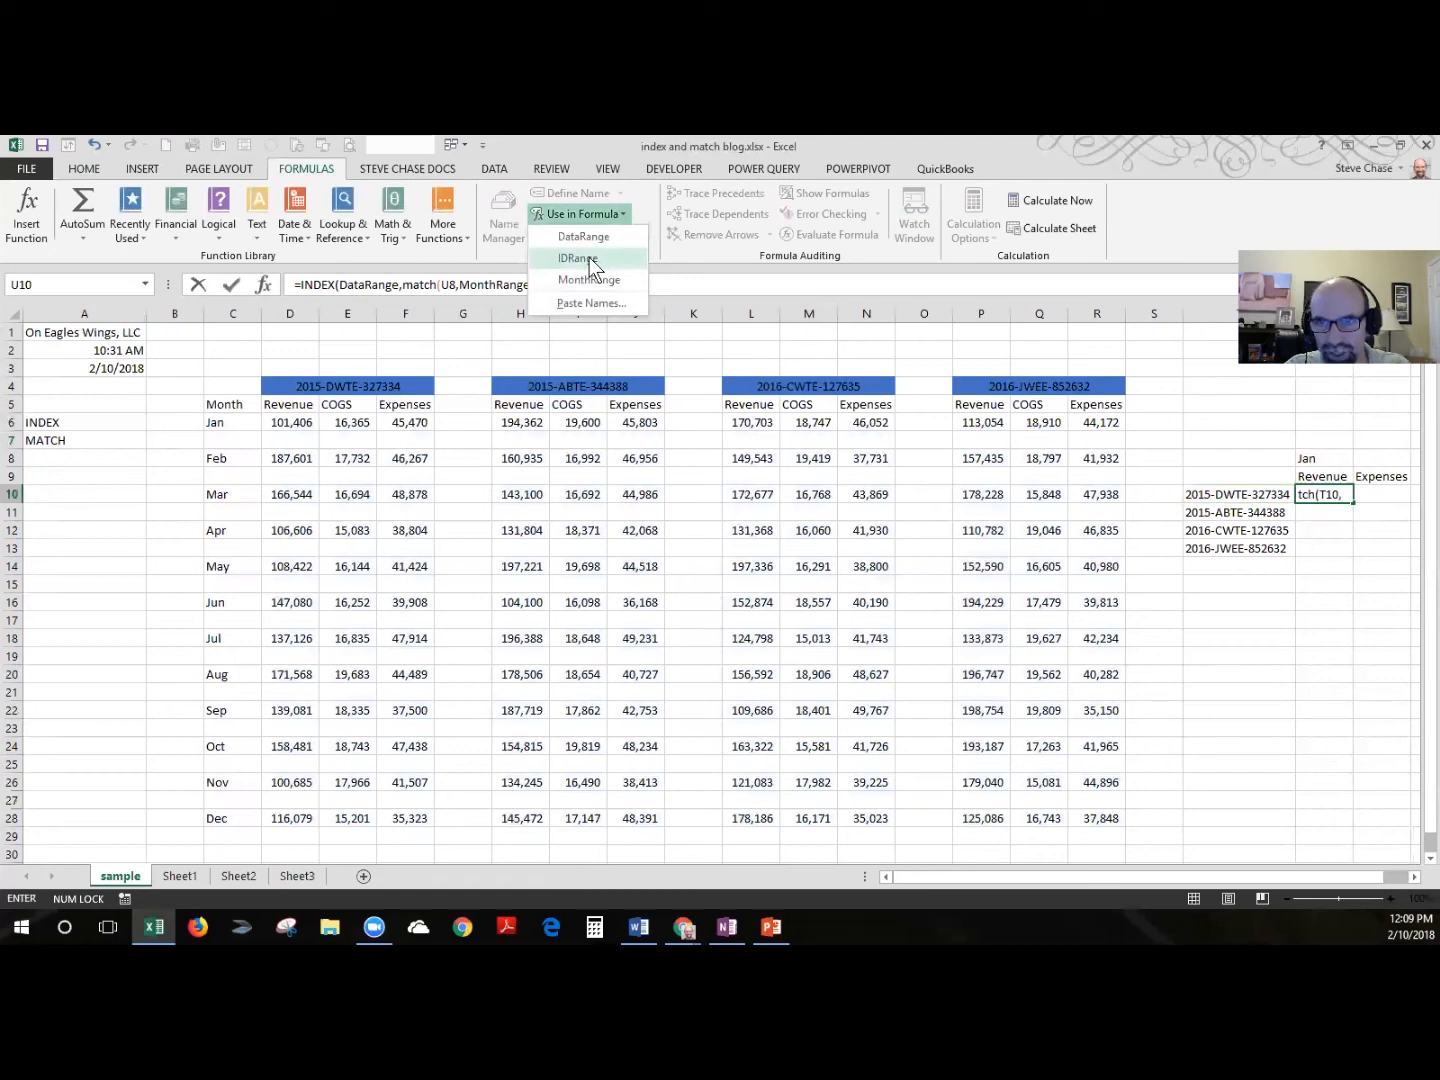
left_click(581, 257)
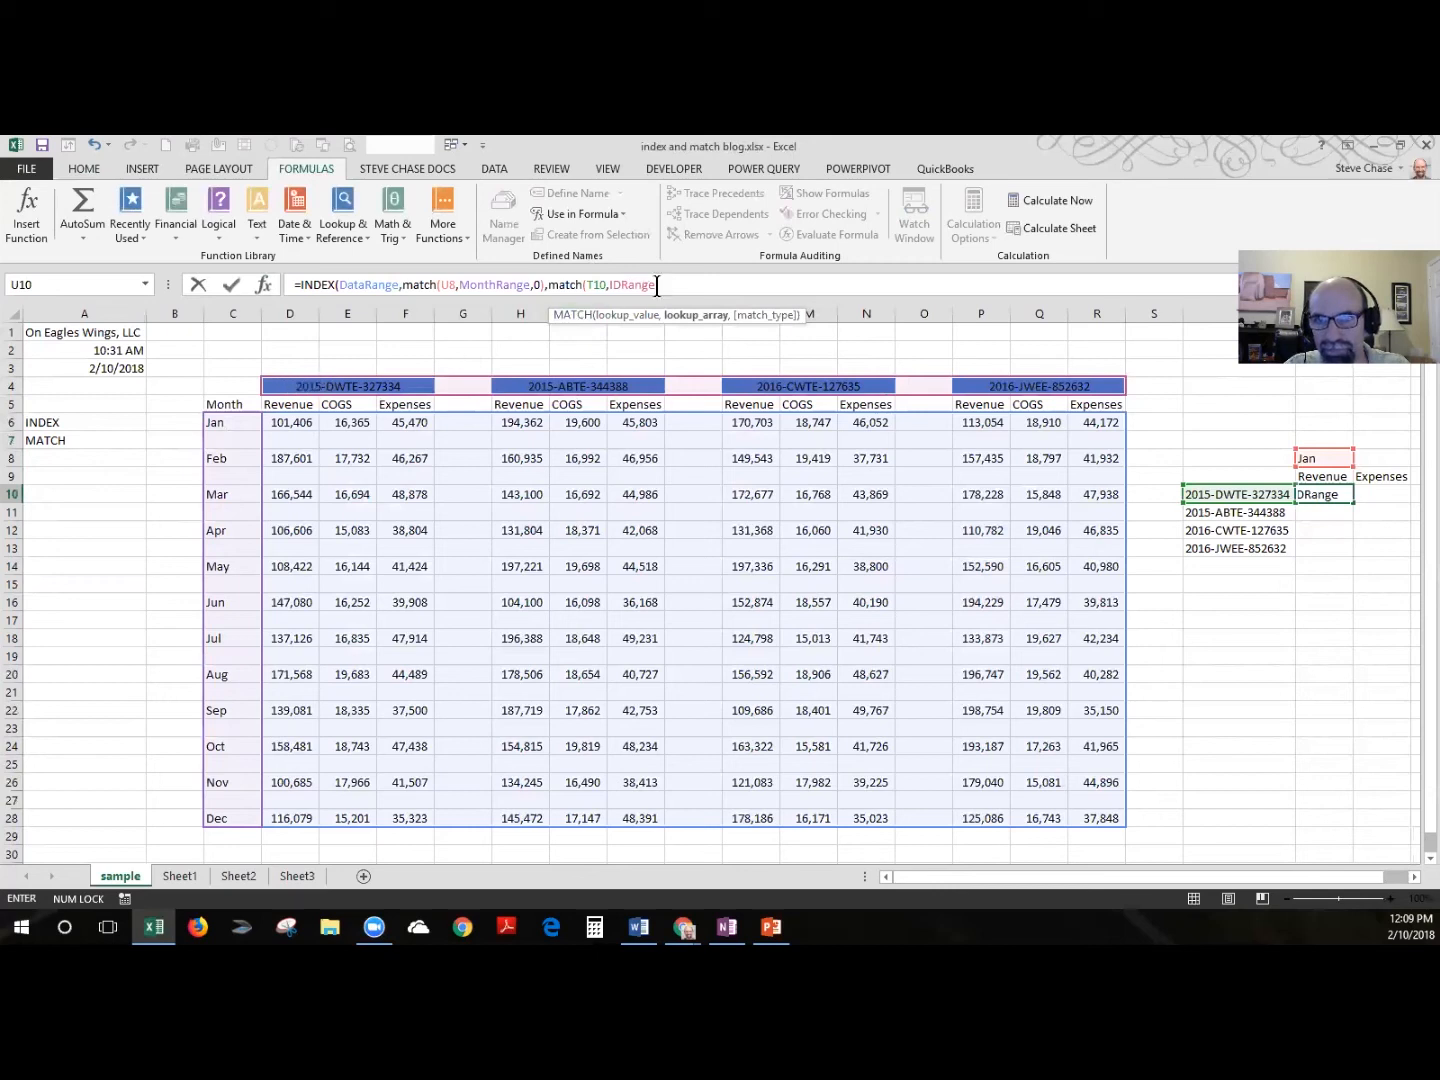
type(",")
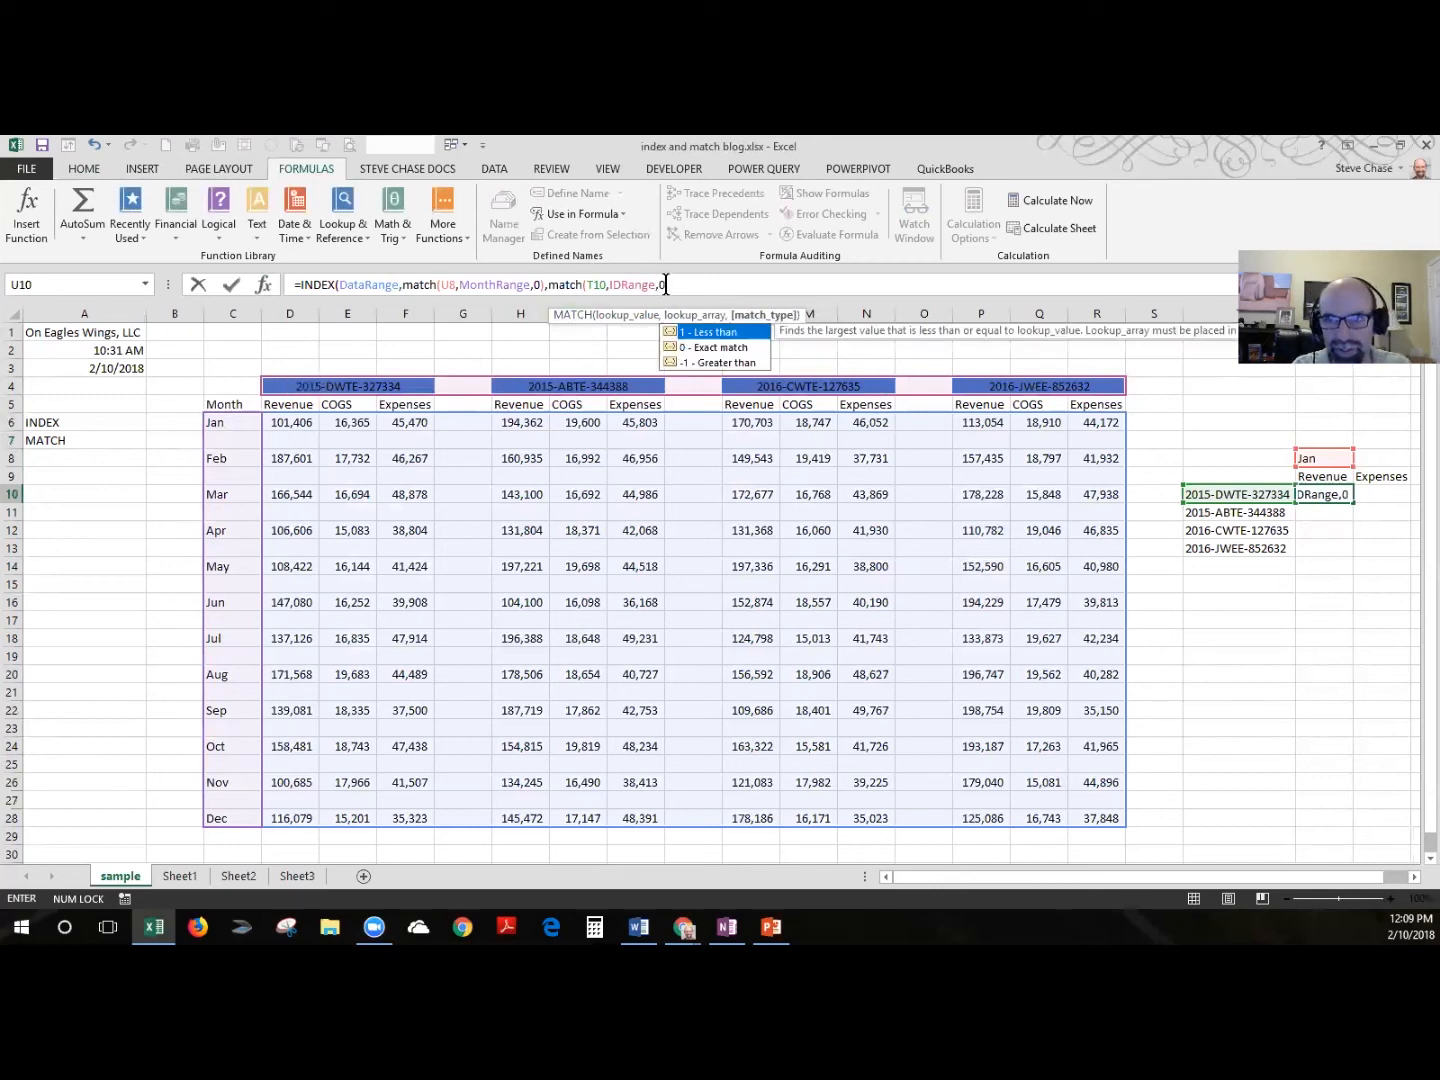
type("0)")
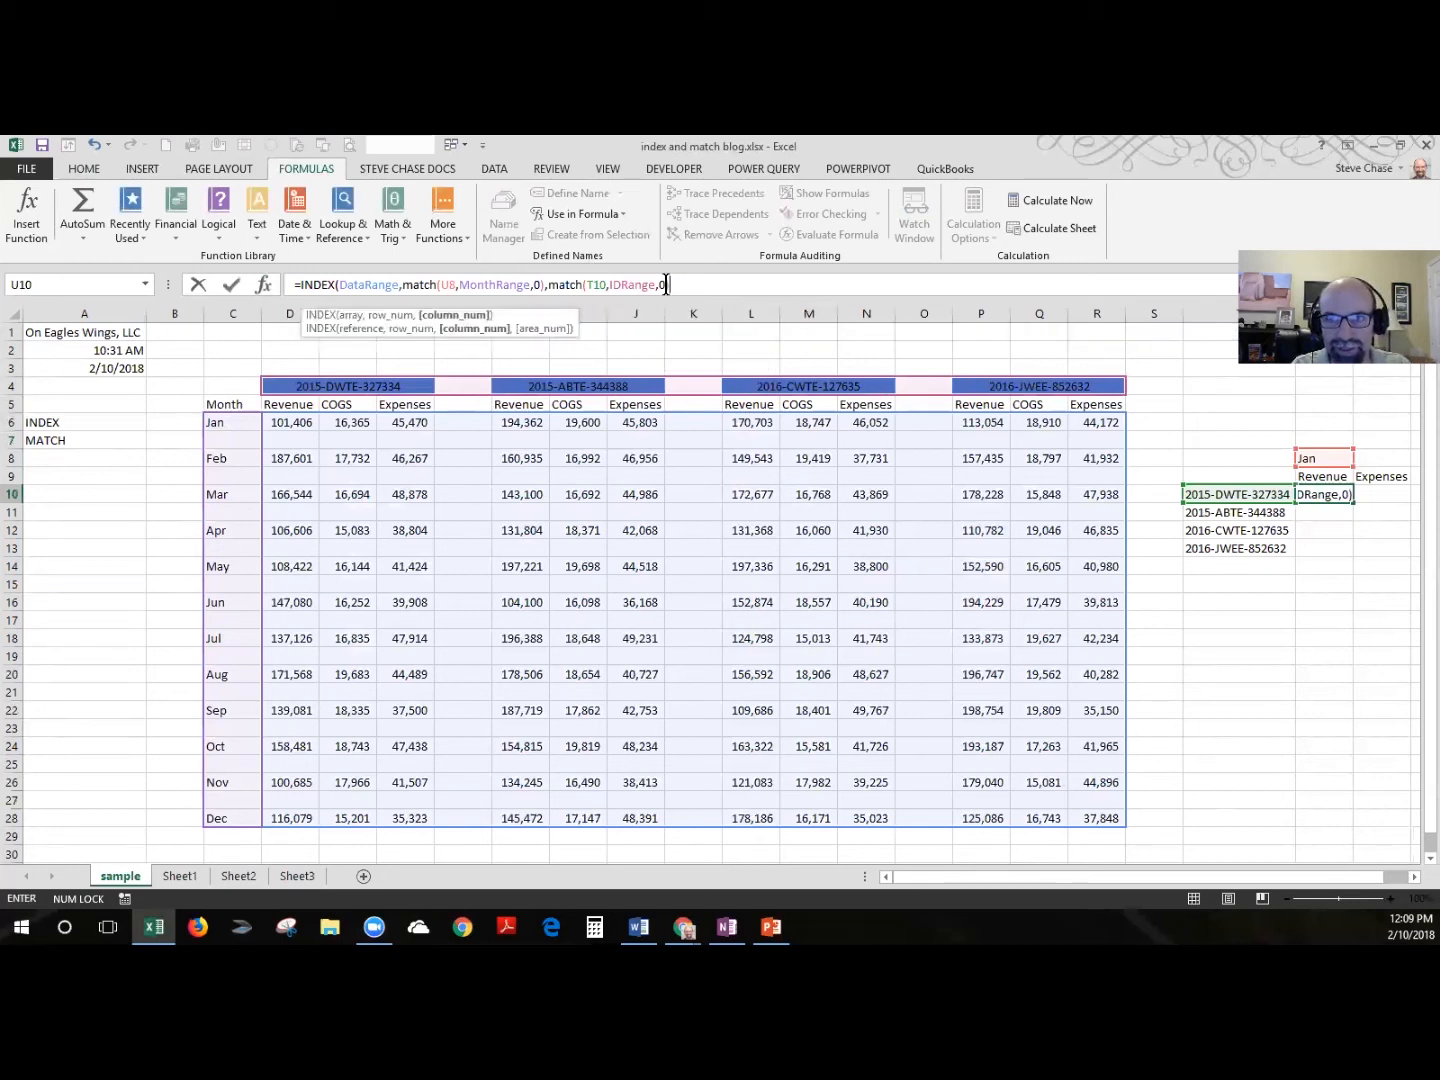
type(")")
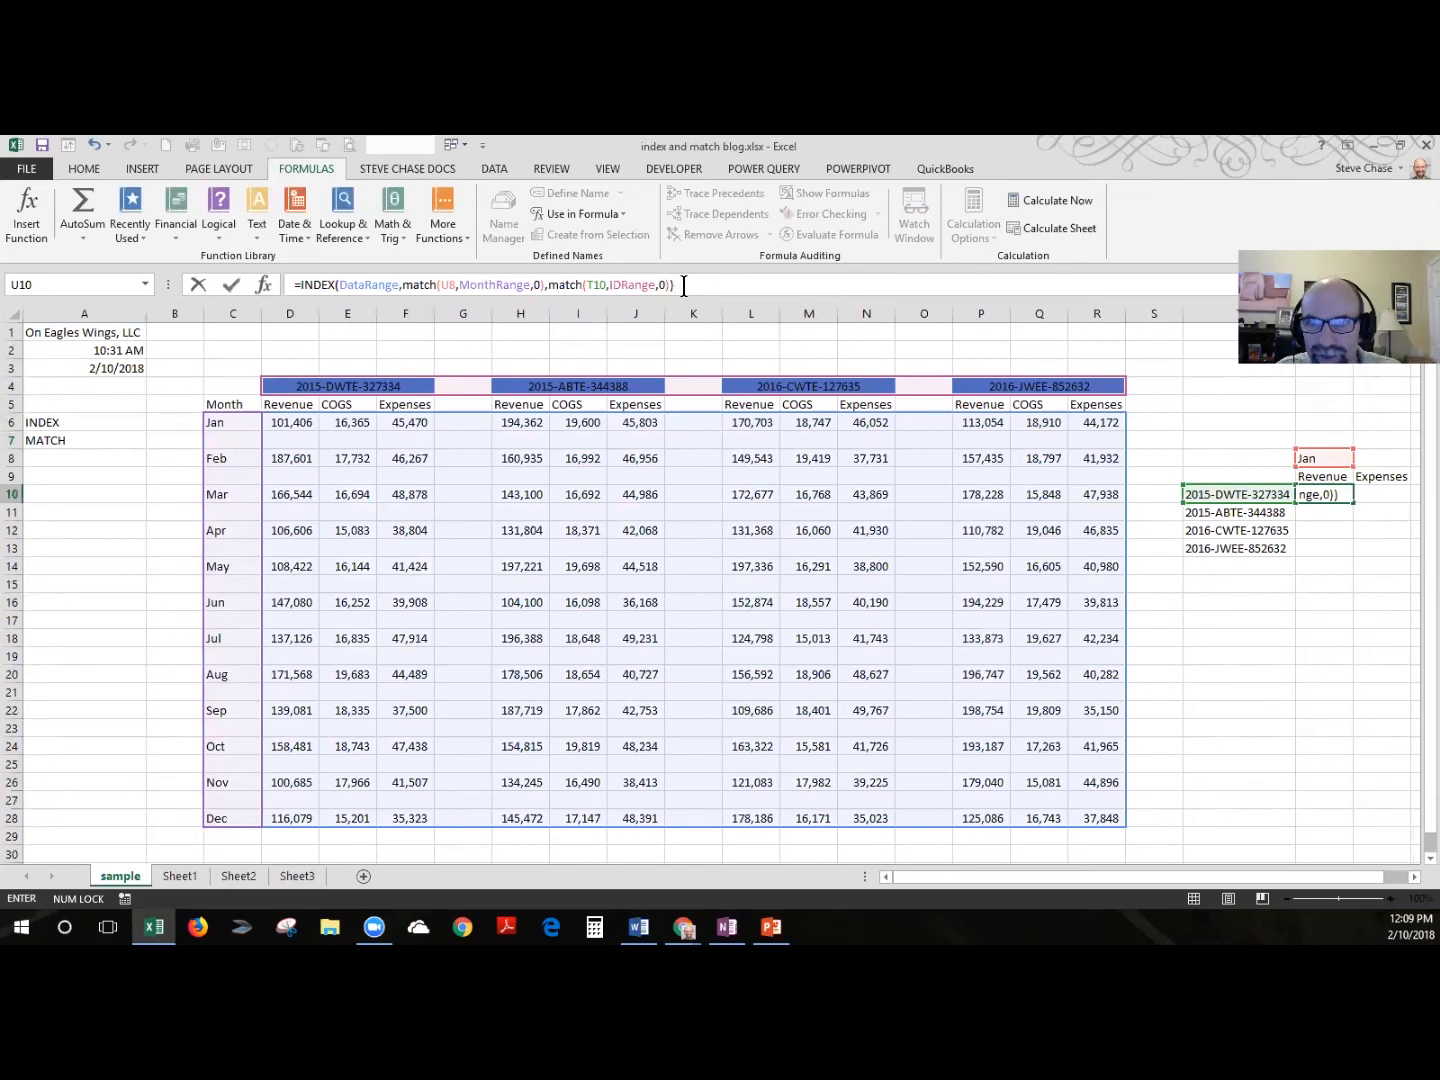
left_click(678, 284)
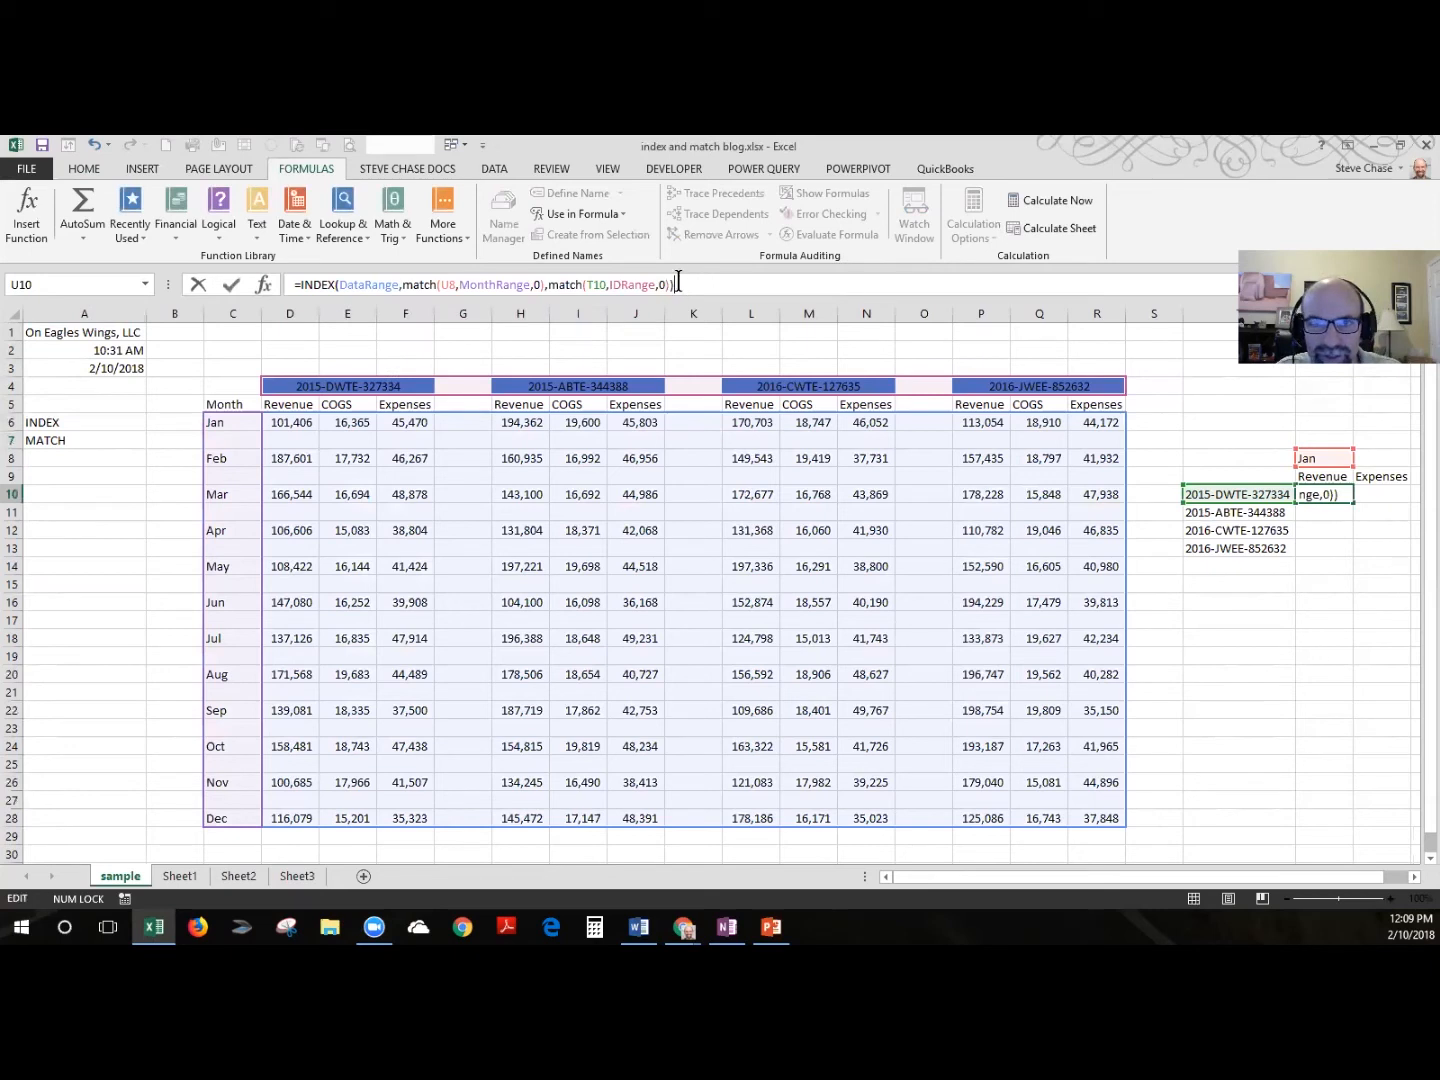
left_click(230, 290)
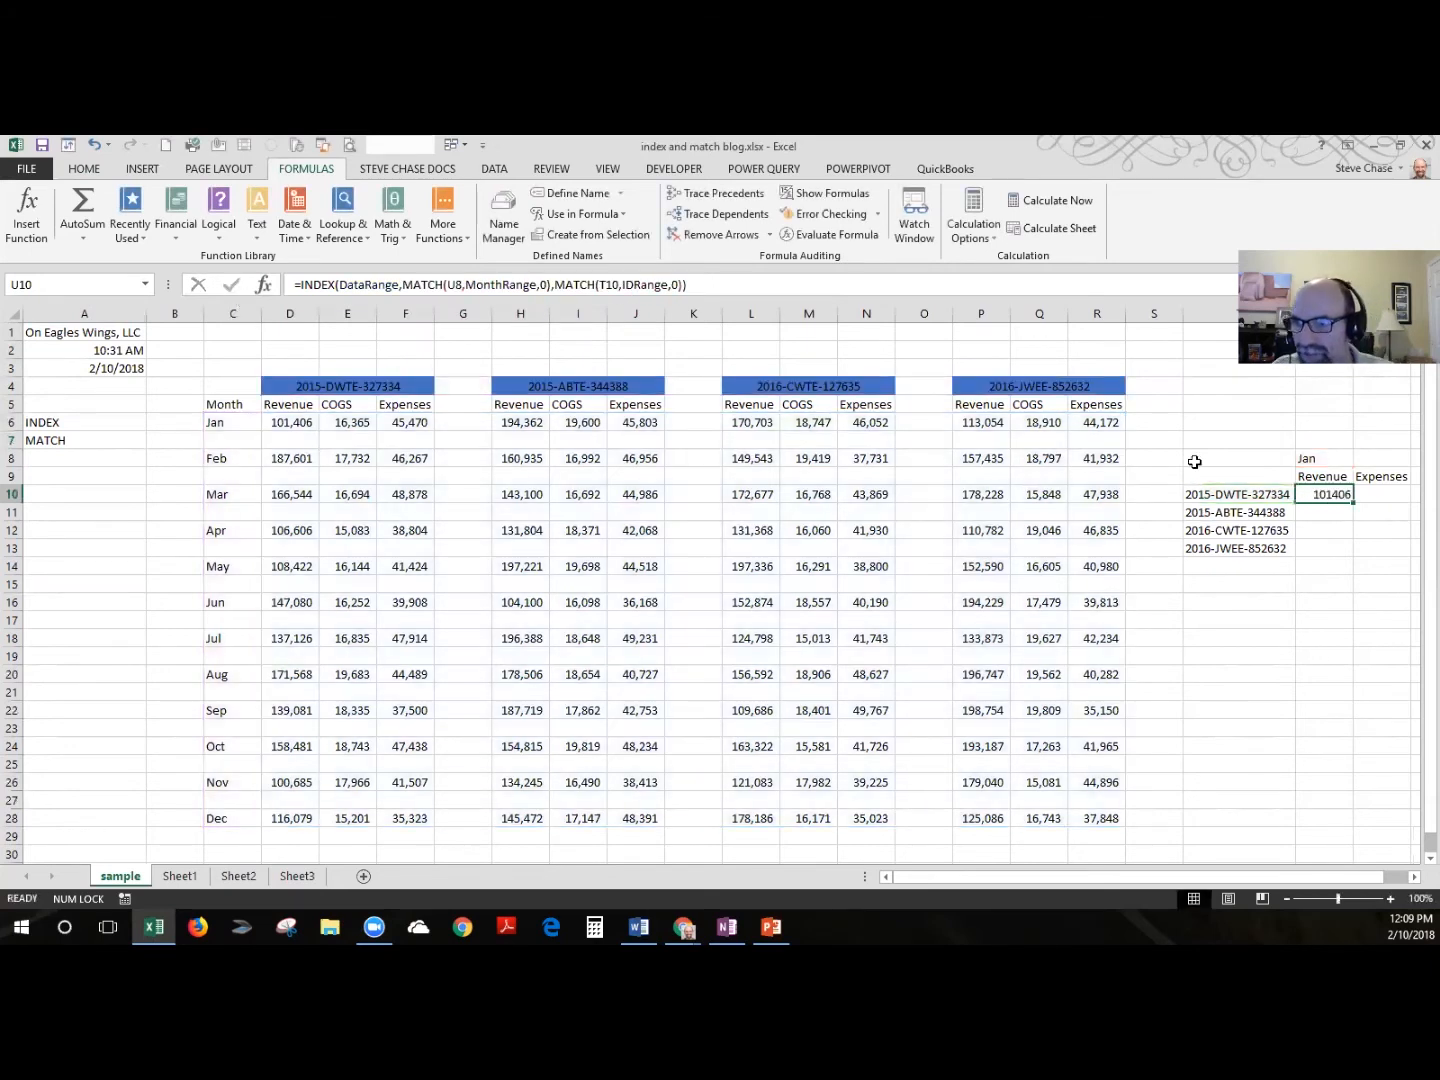
- Try to fill the INDEX formula from U10 down through U13 and check the cells it refers to
left_click_drag(1352, 501, 1344, 555)
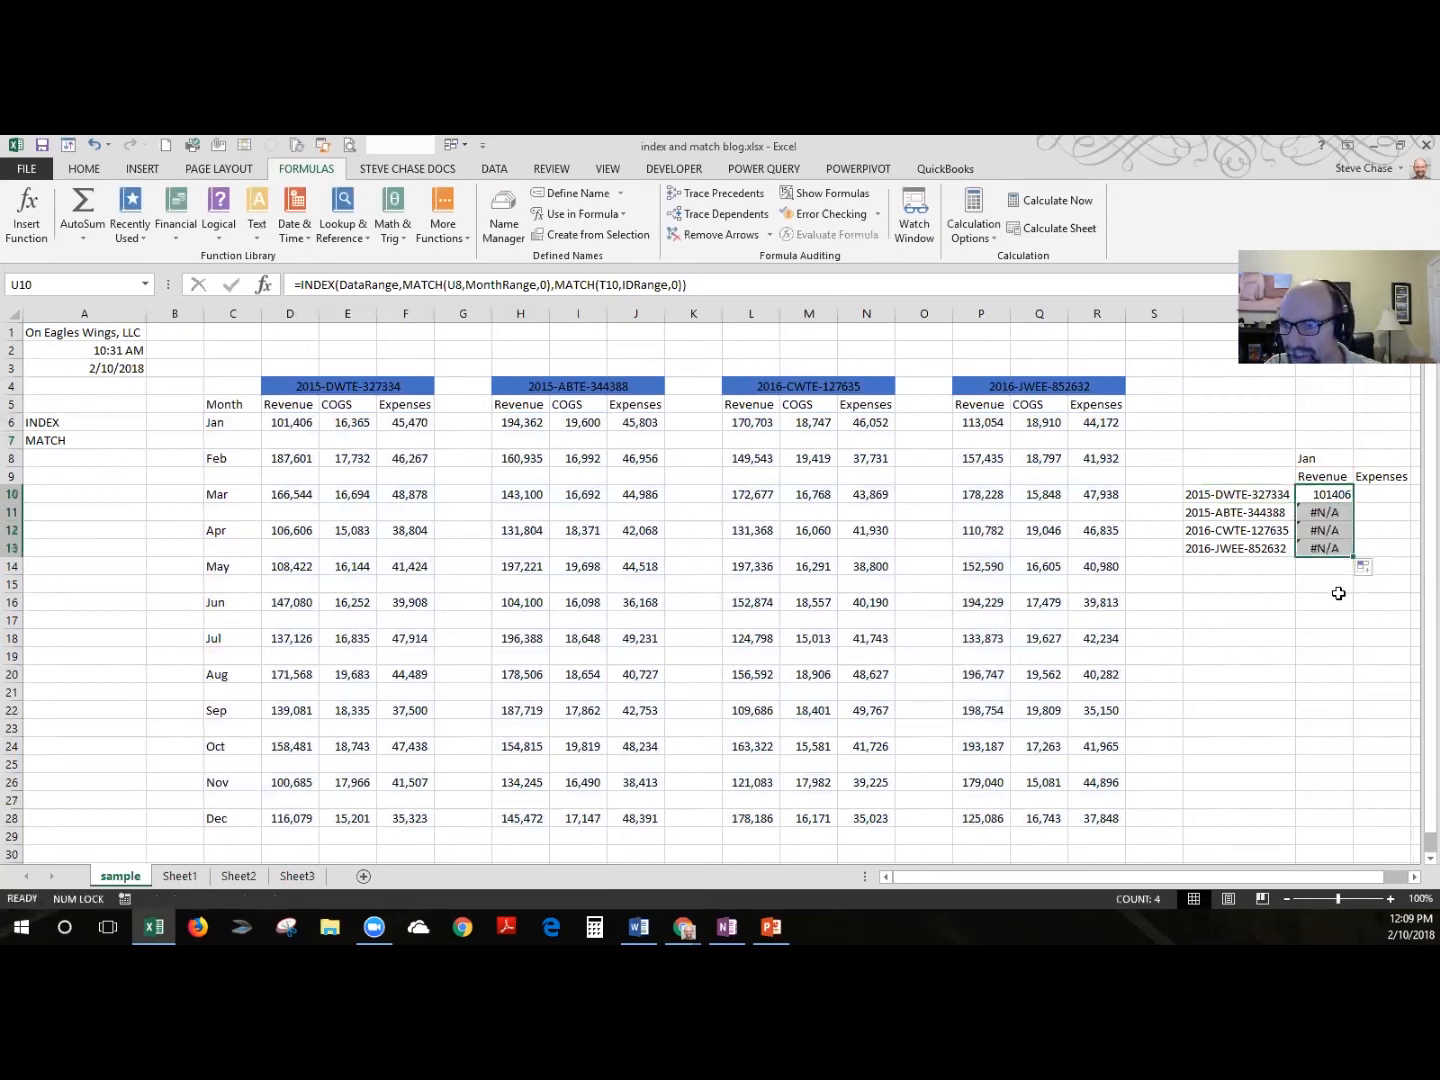
left_click(1338, 496)
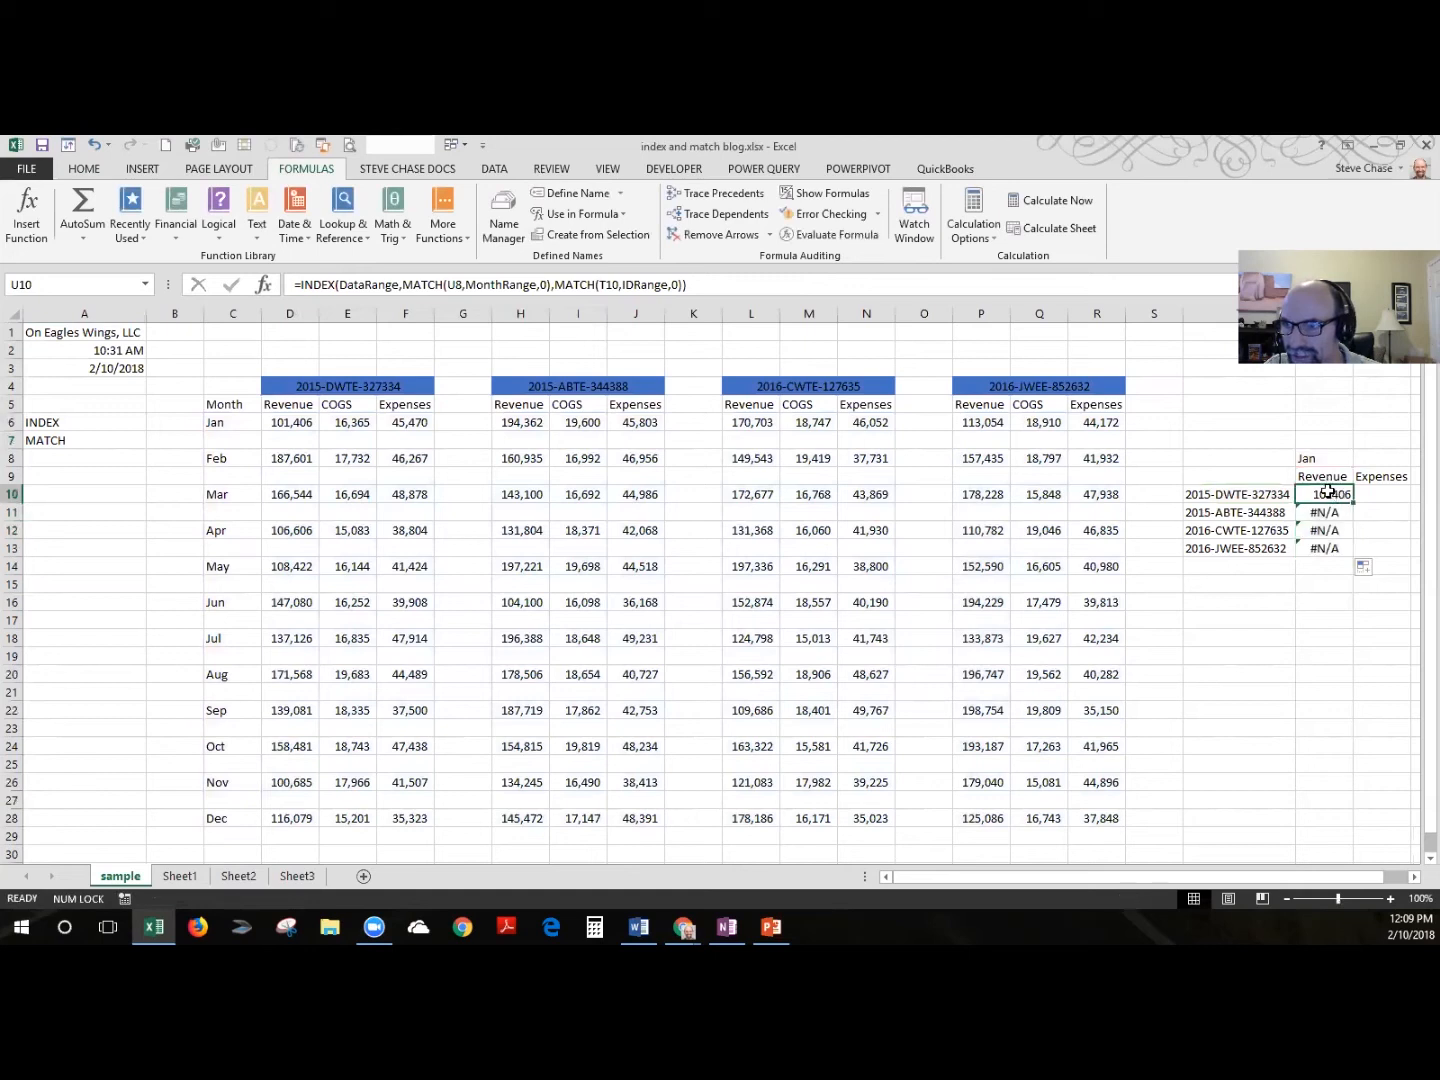
left_click(1309, 454)
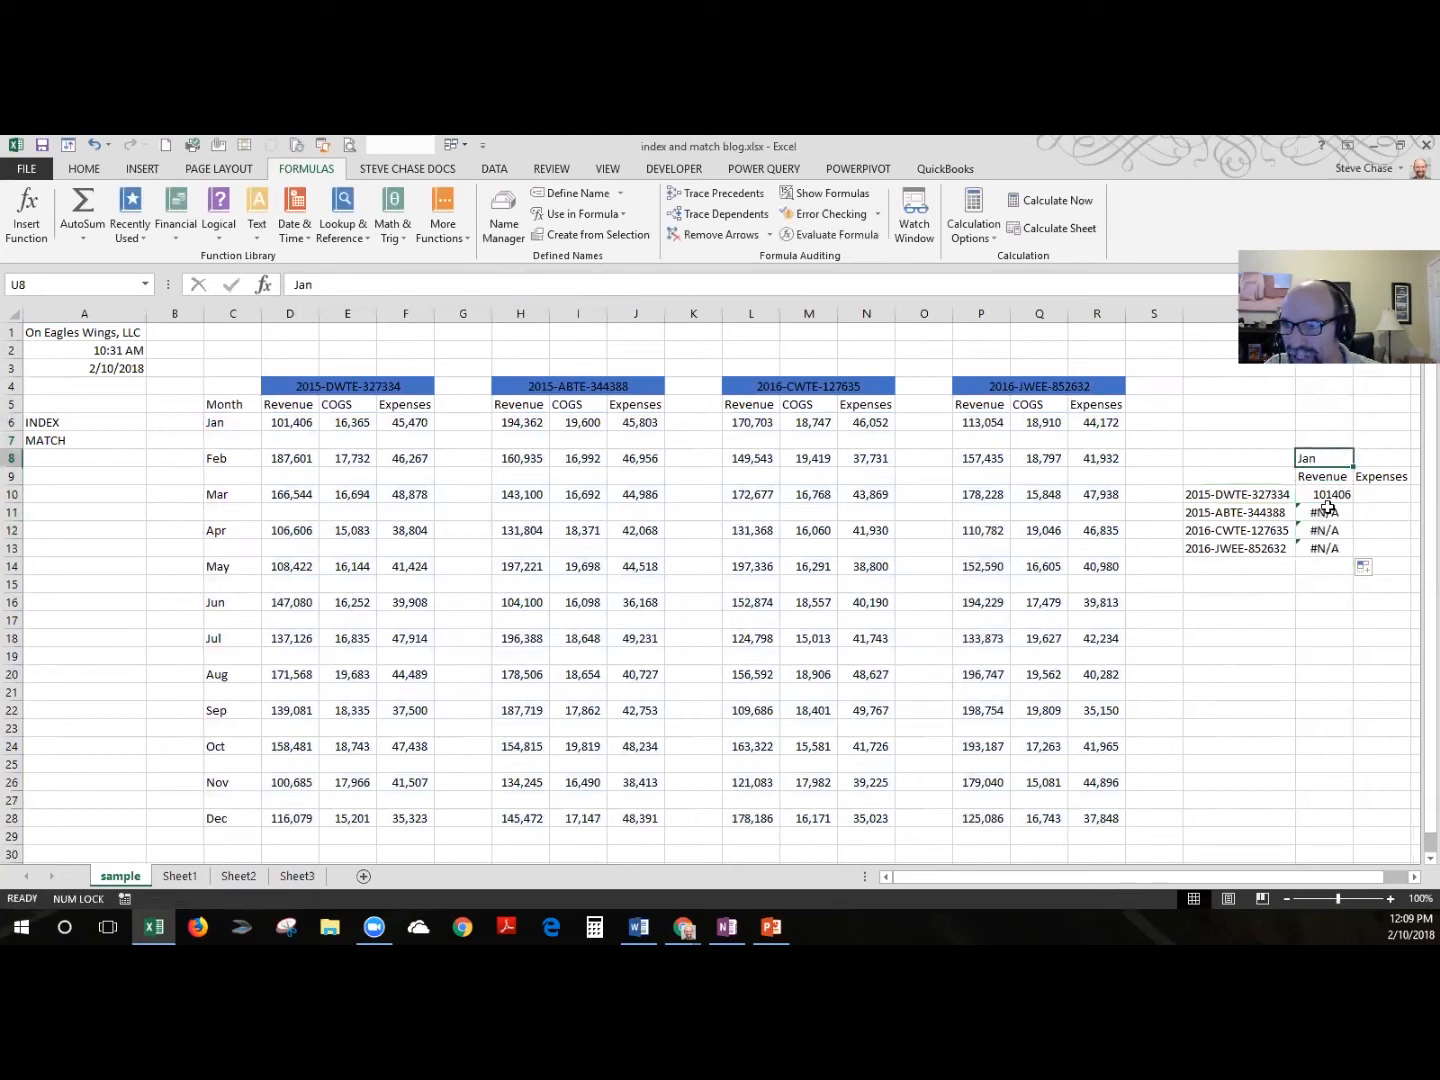
- Lock the row of the month reference in U10's formula so that it reads U$8
left_click(1322, 494)
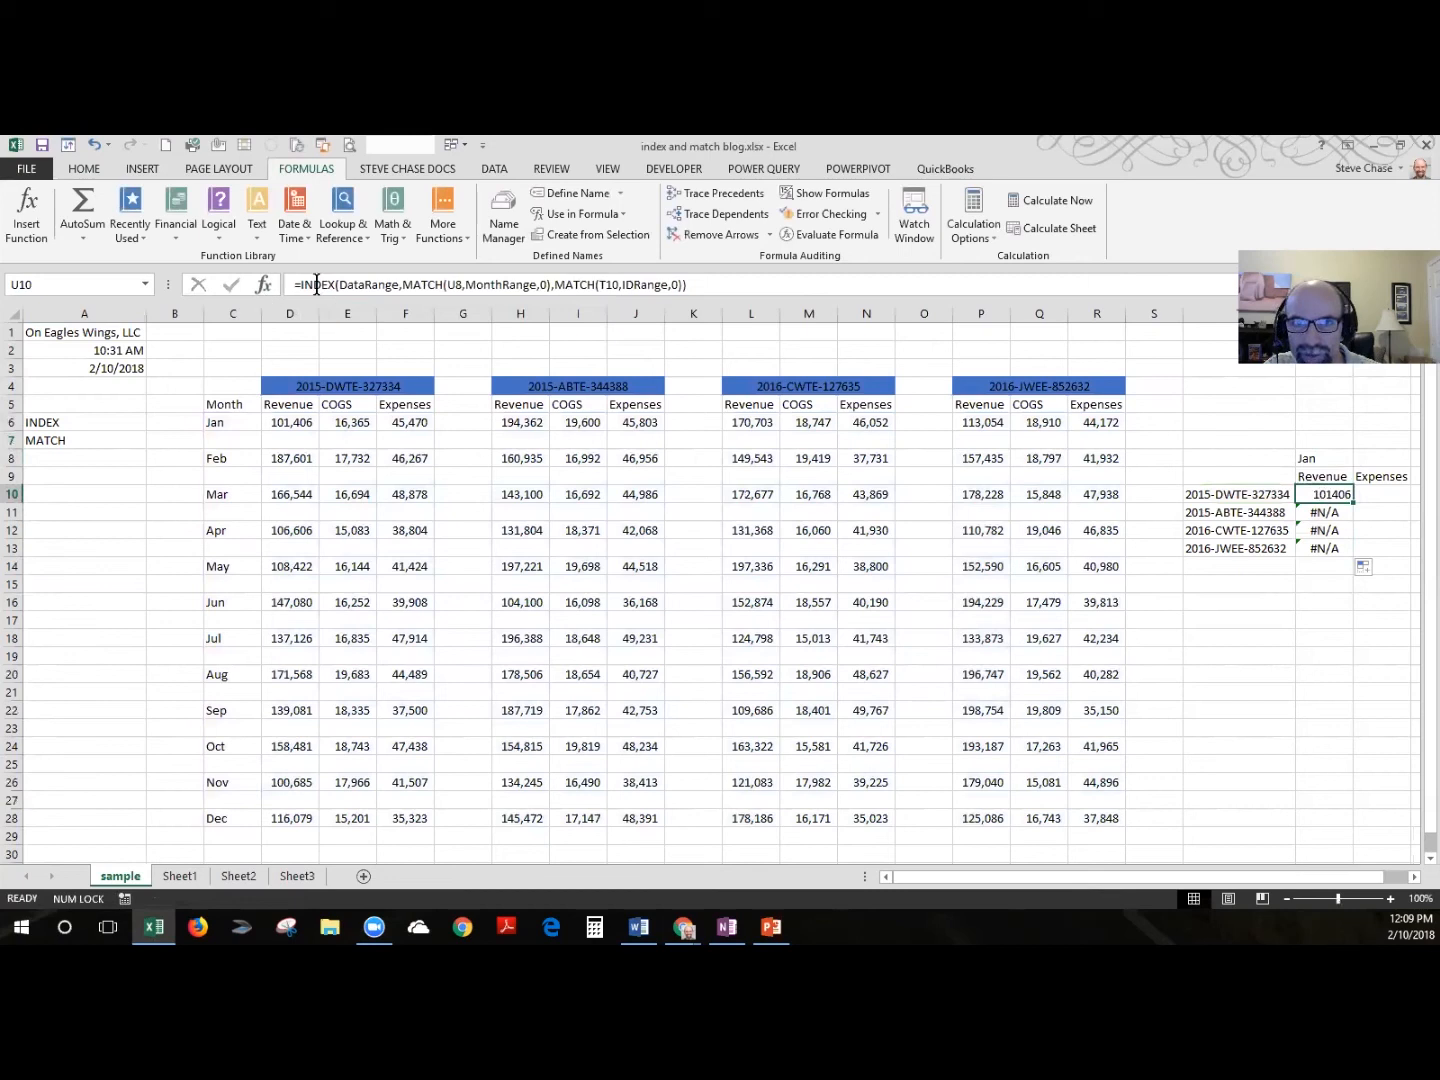
left_click(456, 285)
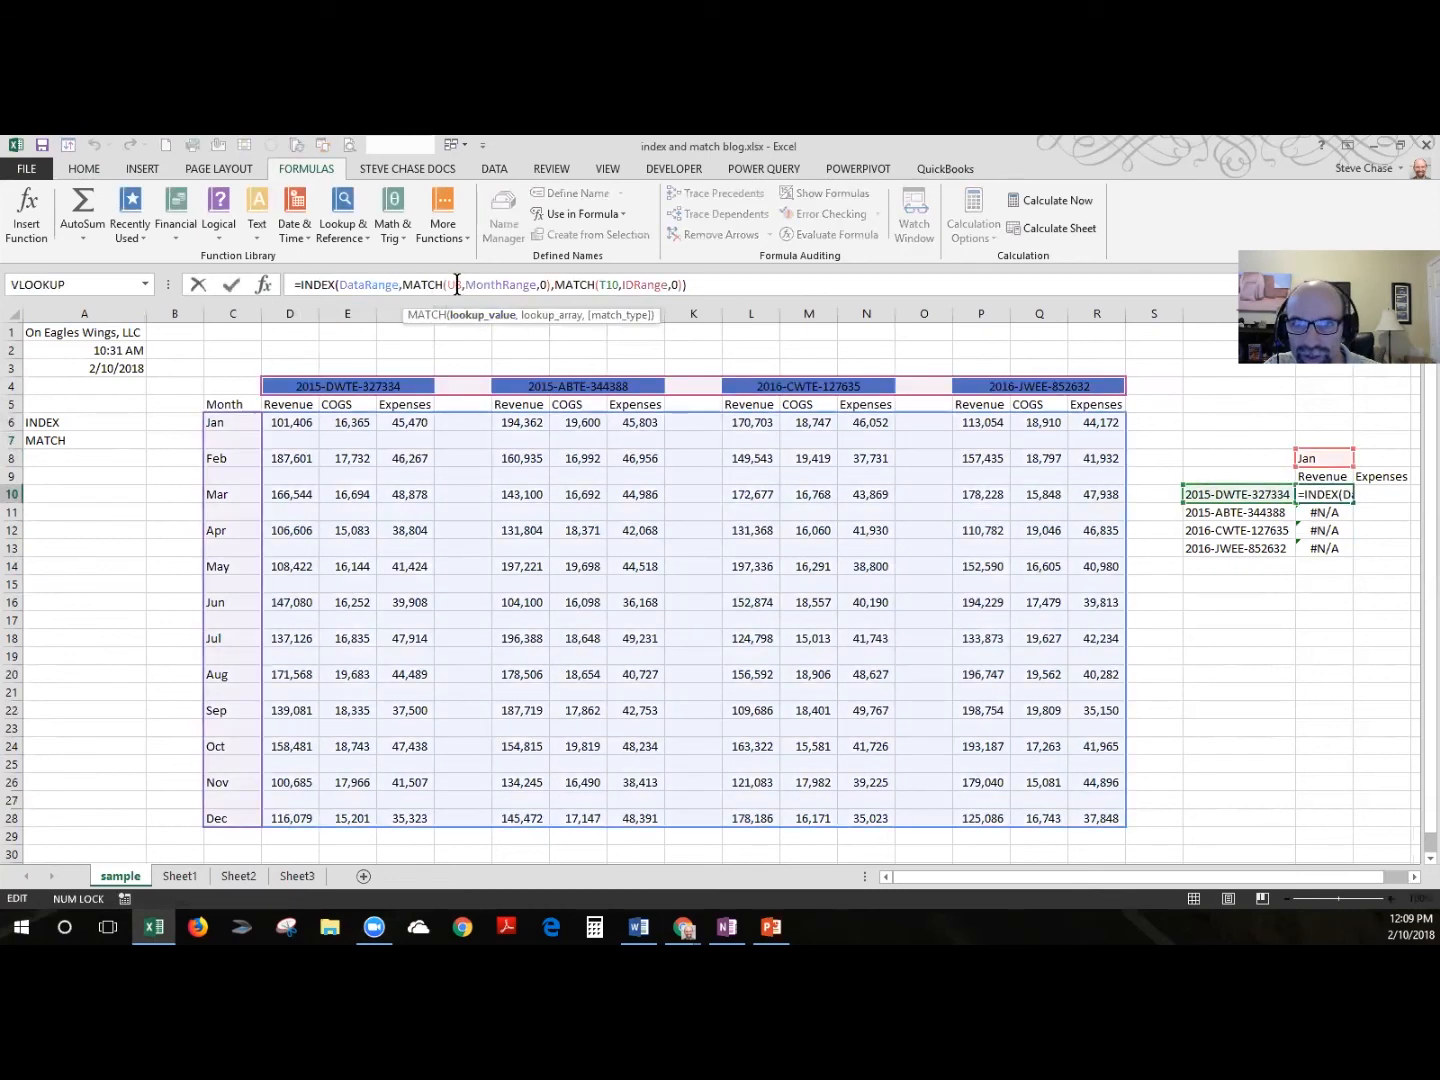
left_click_drag(458, 284, 448, 282)
left_click(458, 286)
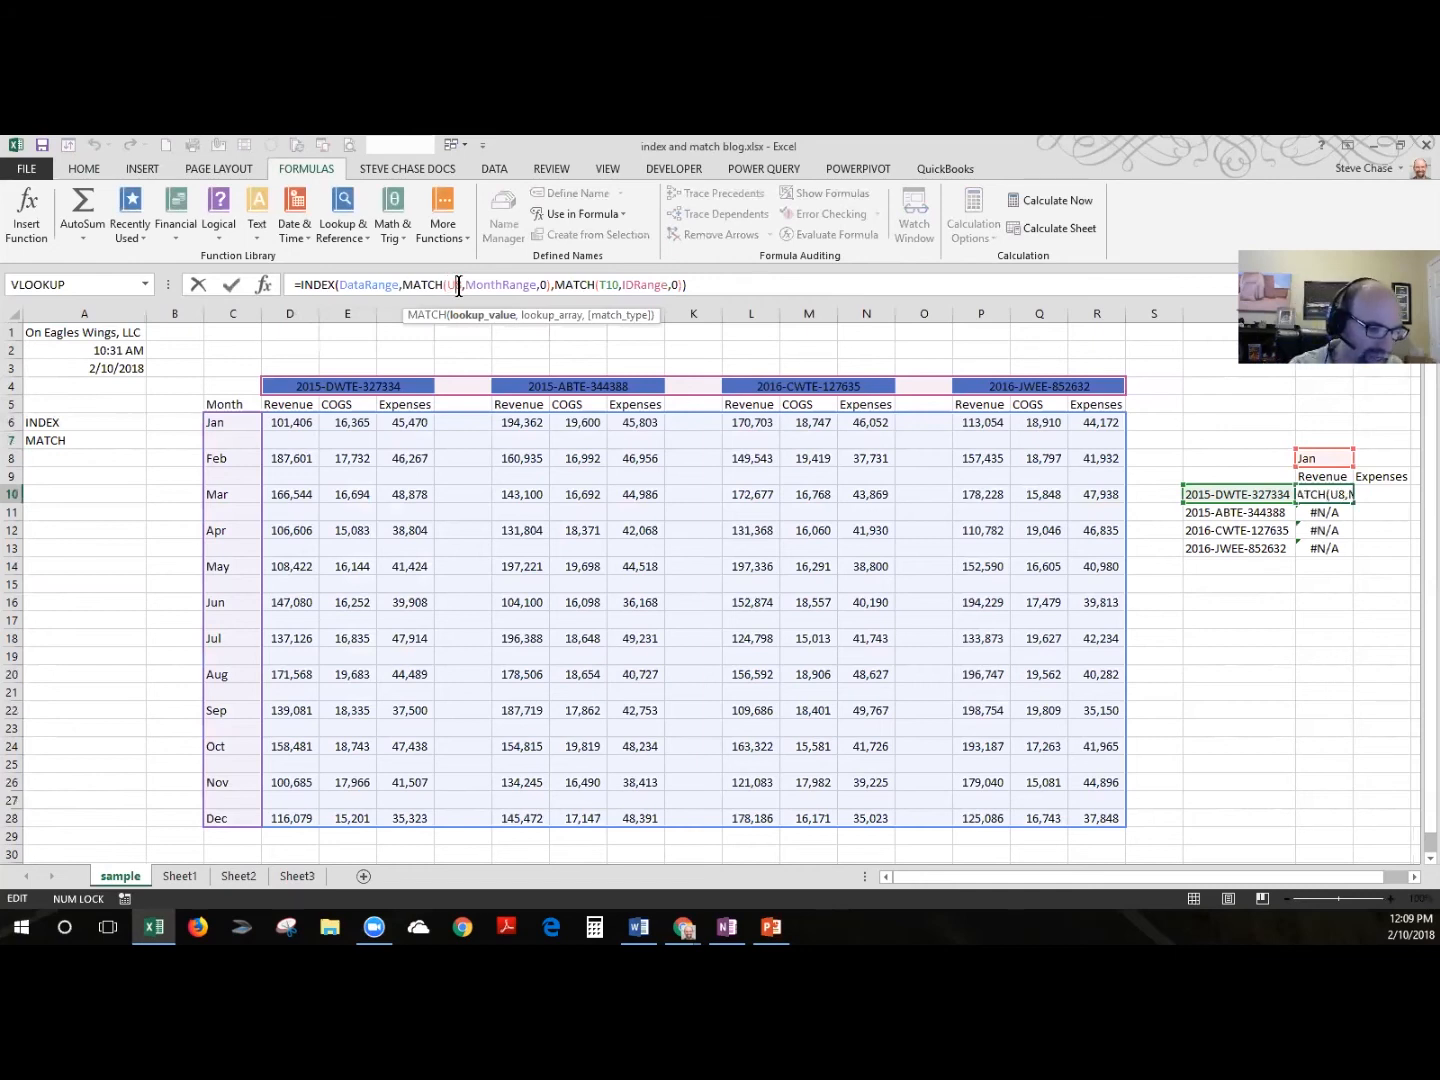
type("$")
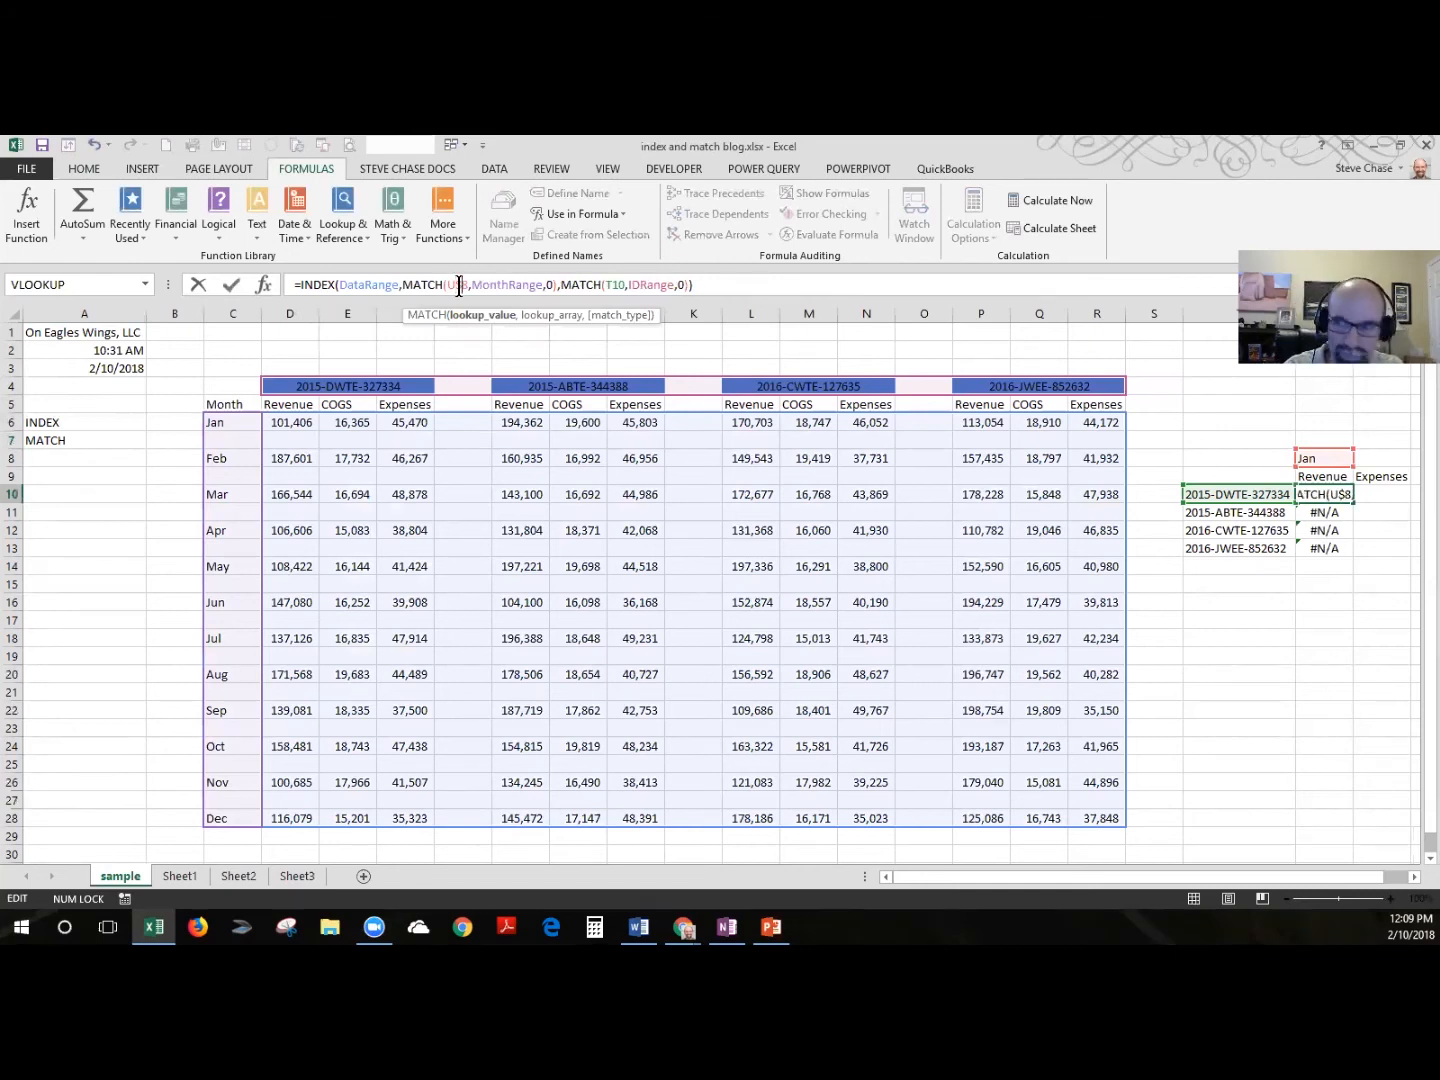
key("Return")
- Fill U10's formula down through U13 and inspect the copied formula in U13
left_click(1318, 491)
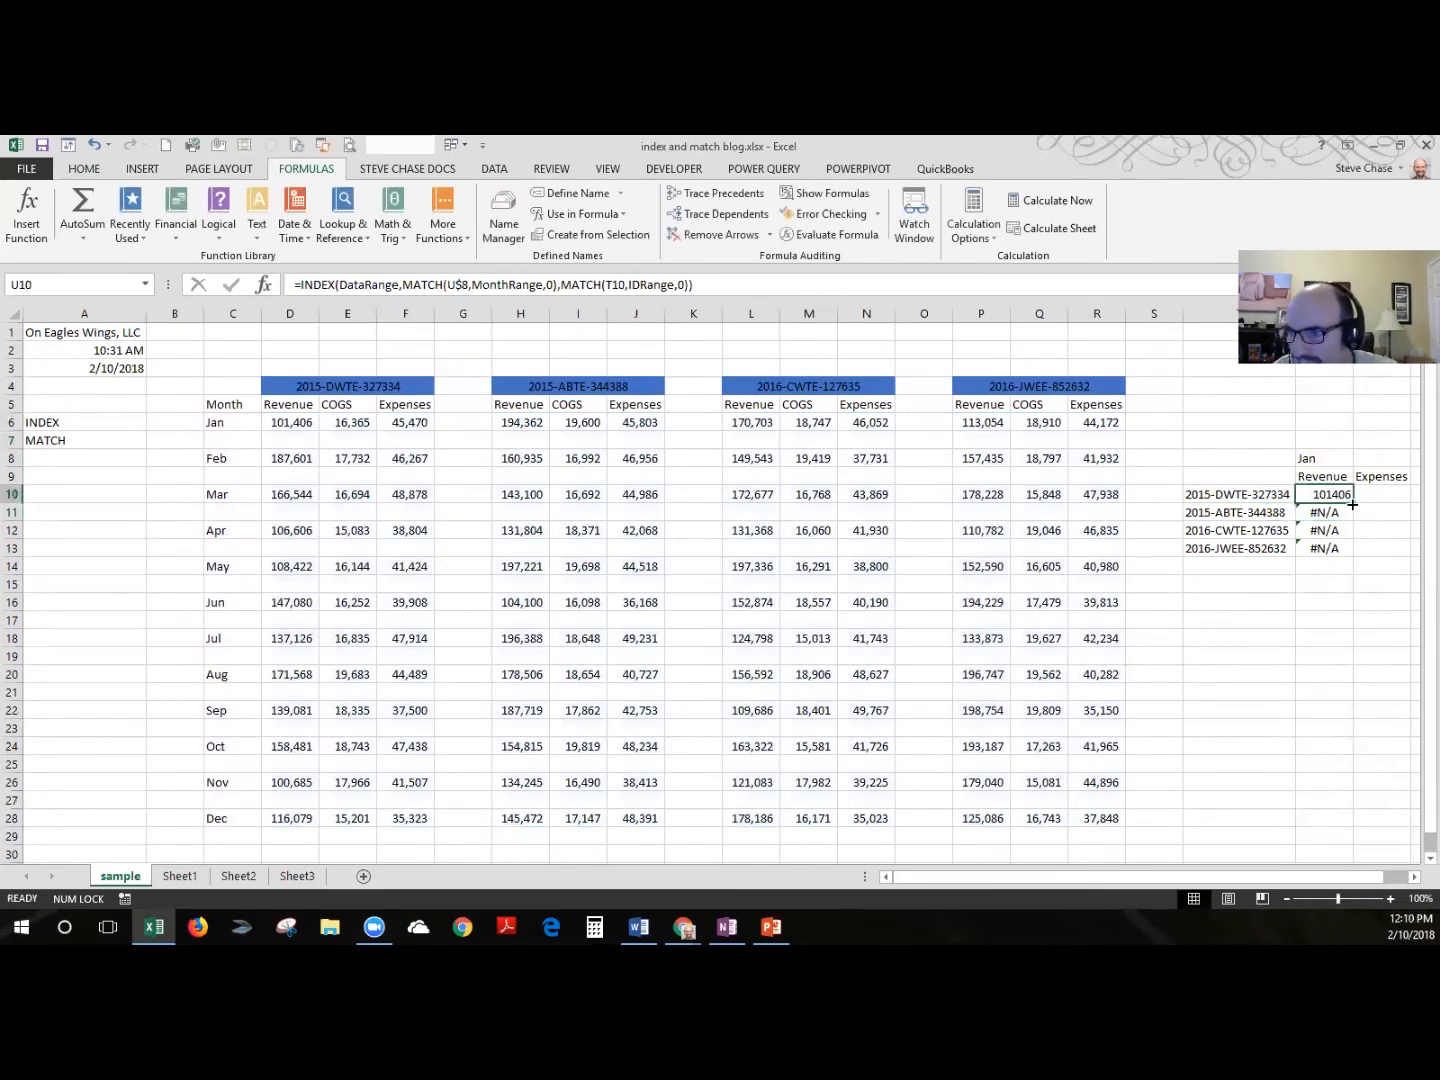
left_click_drag(1354, 503, 1354, 556)
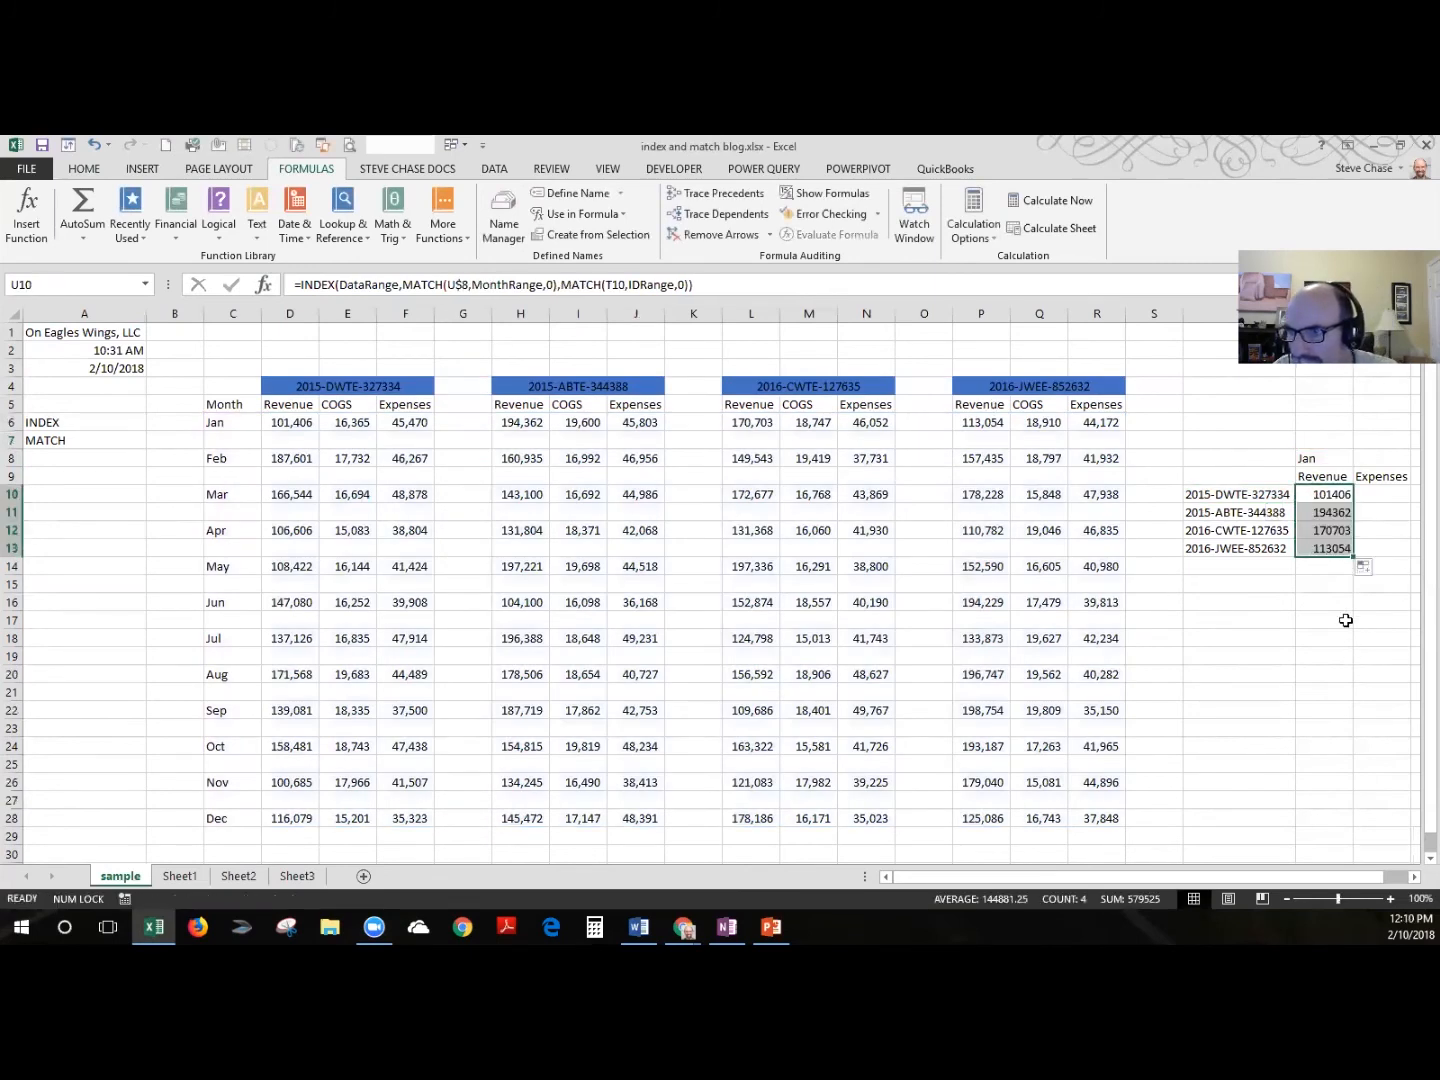
double_click(1323, 548)
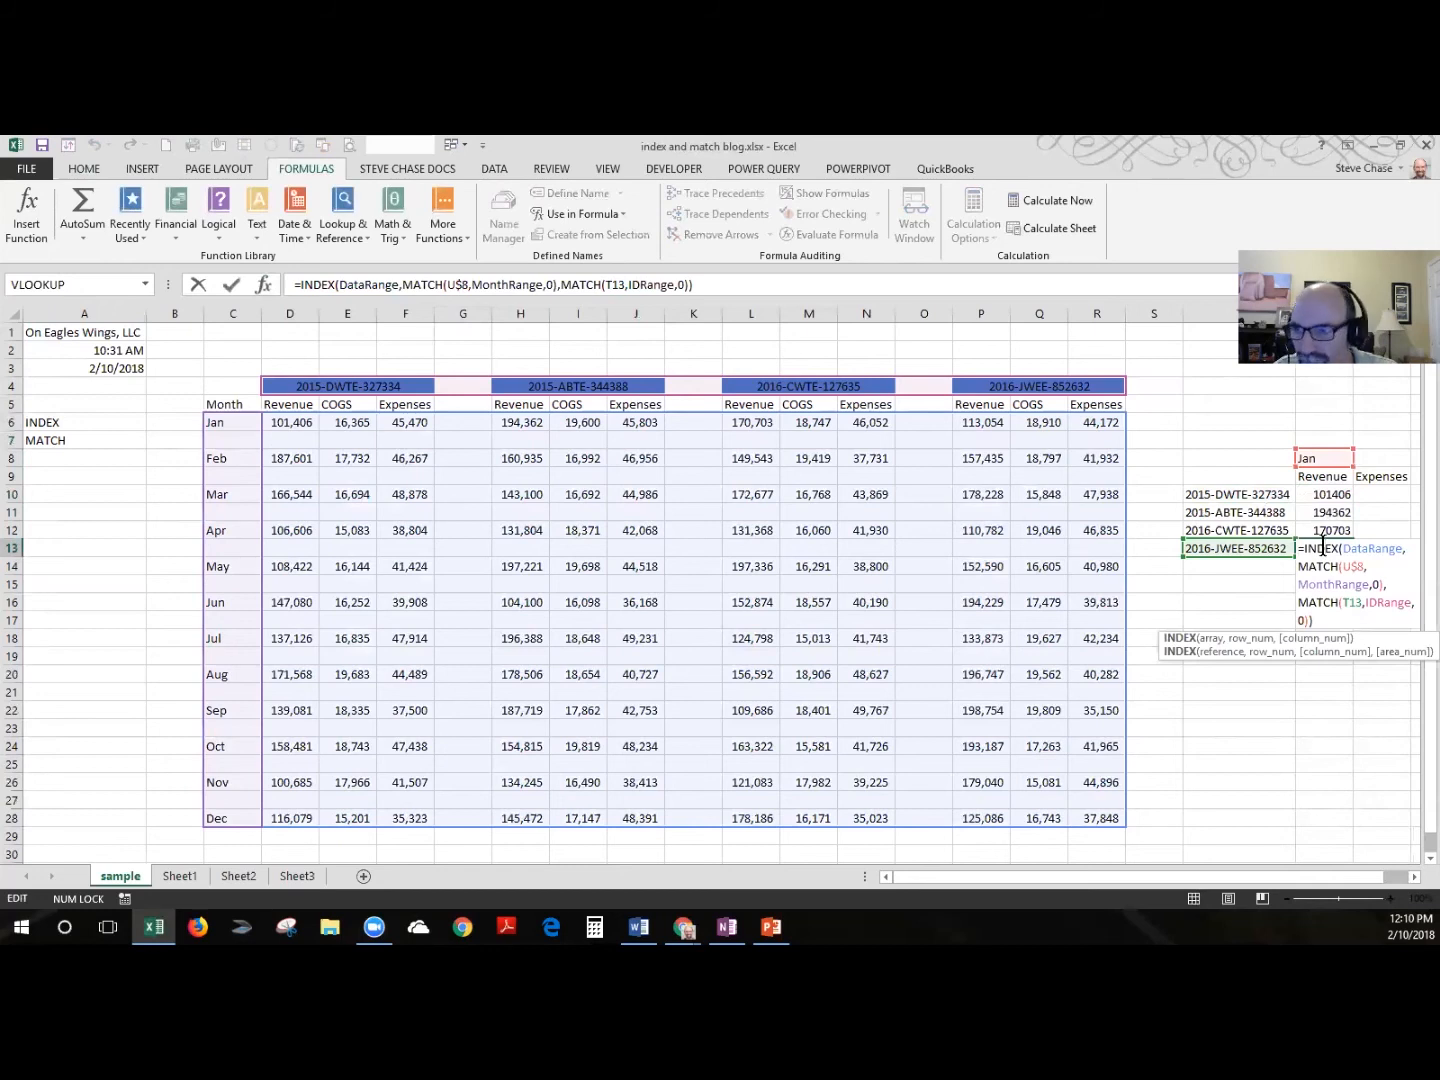
key("Escape")
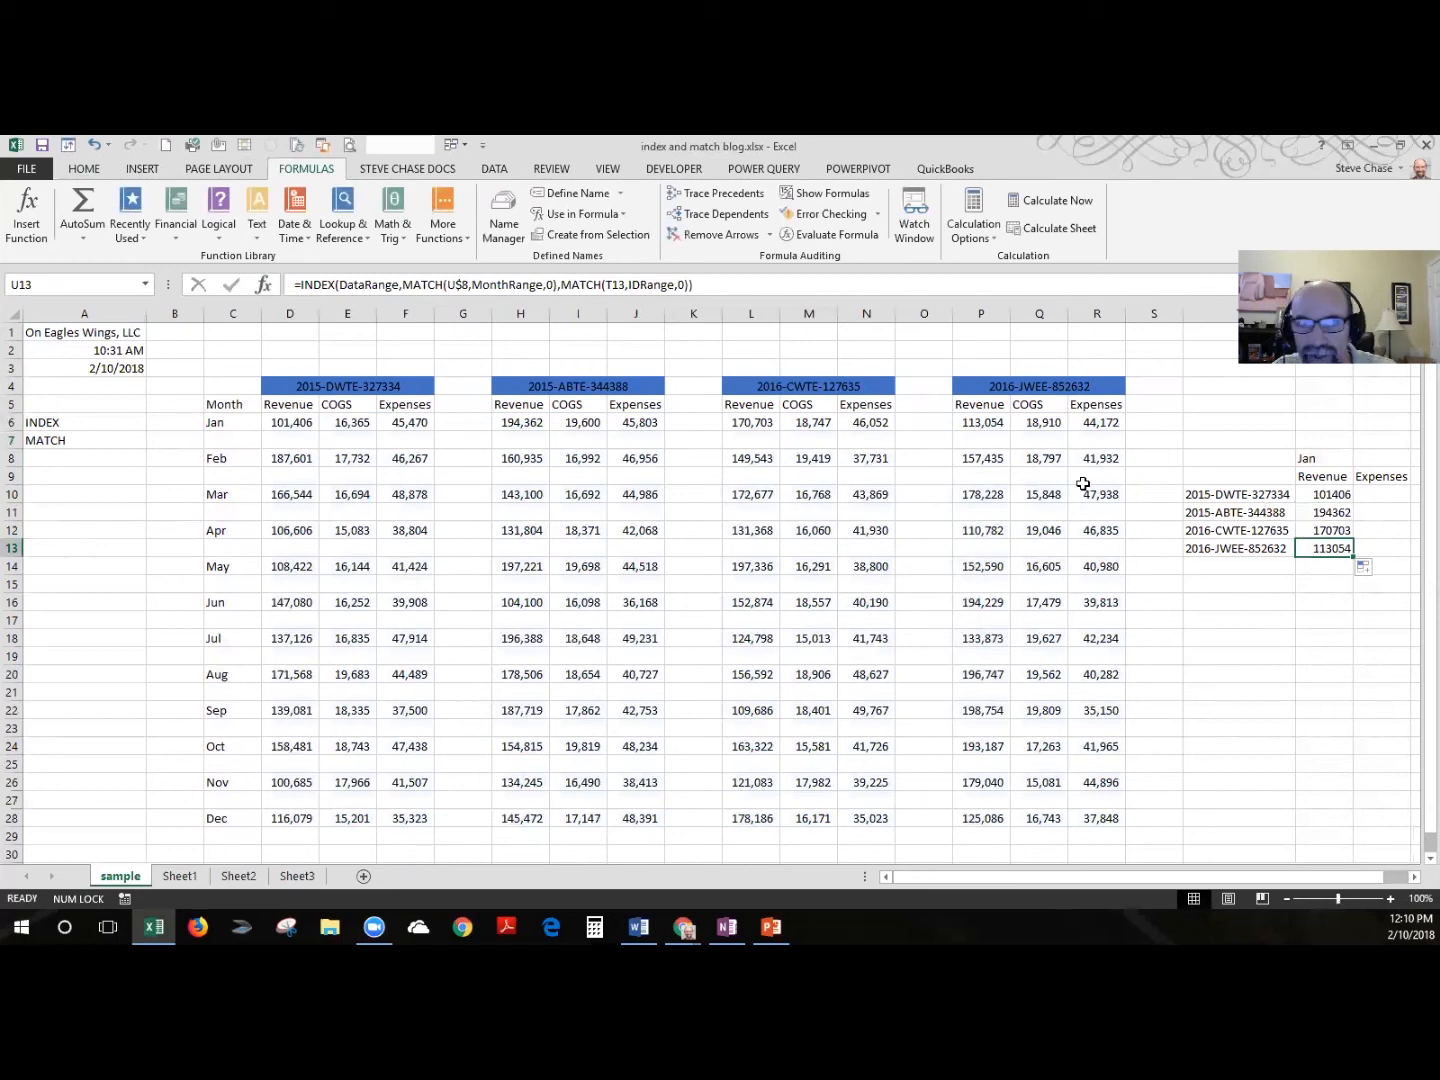
- Highlight the last revenue result in U13 and its matching January source value in P6 with blue fill
left_click(84, 172)
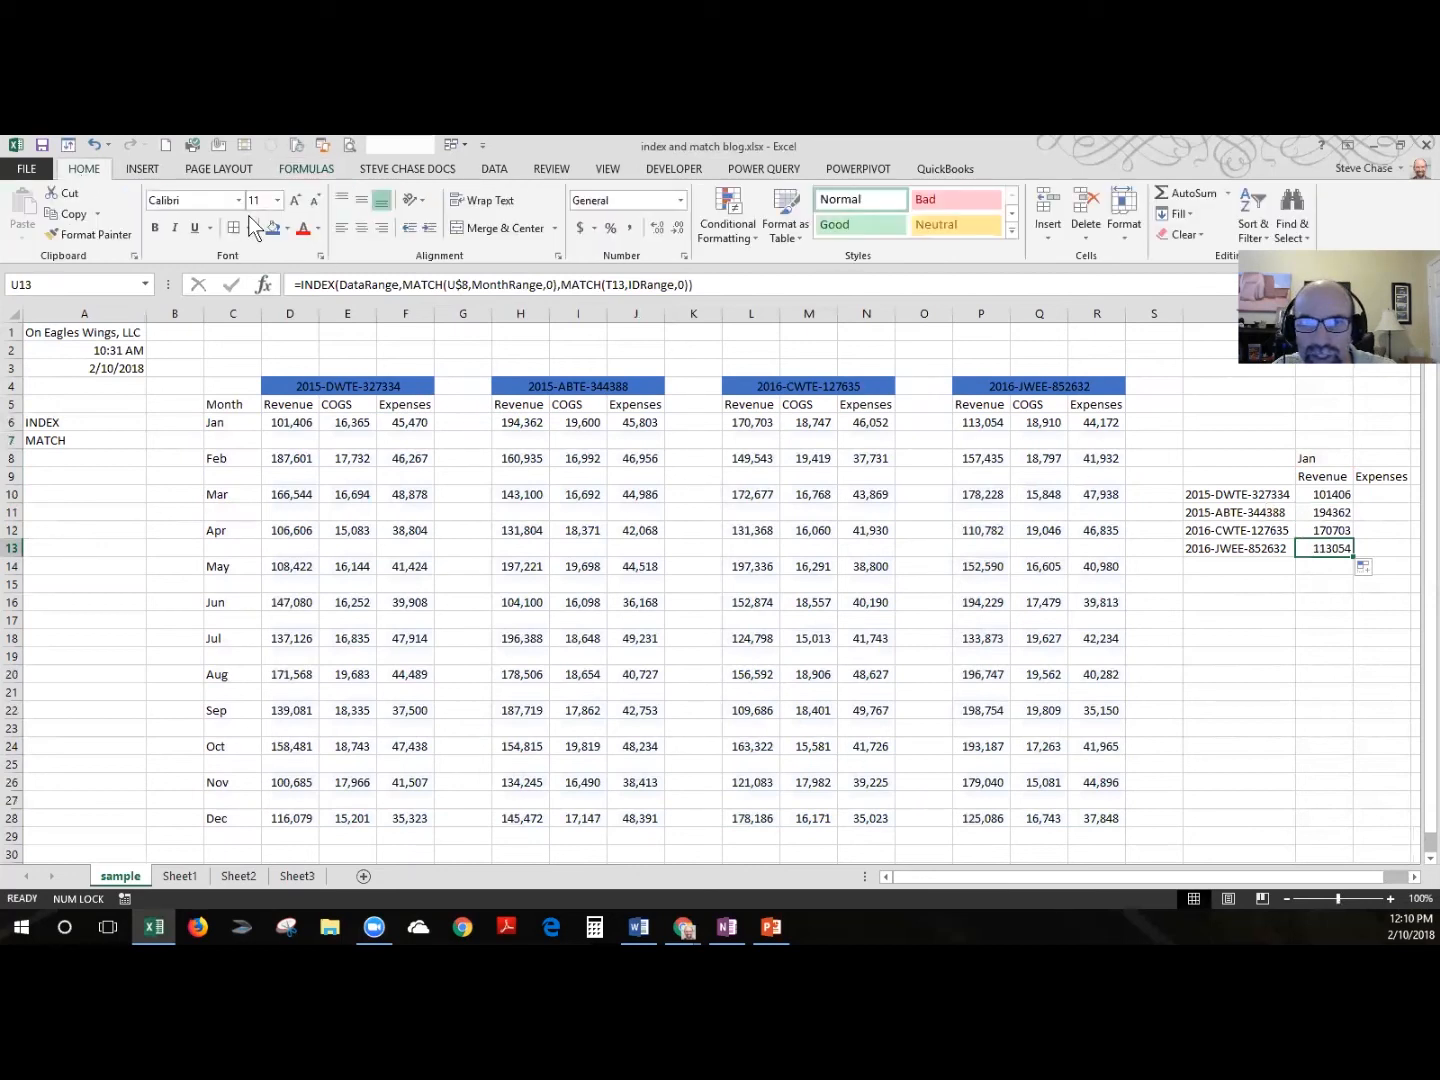
left_click(272, 229)
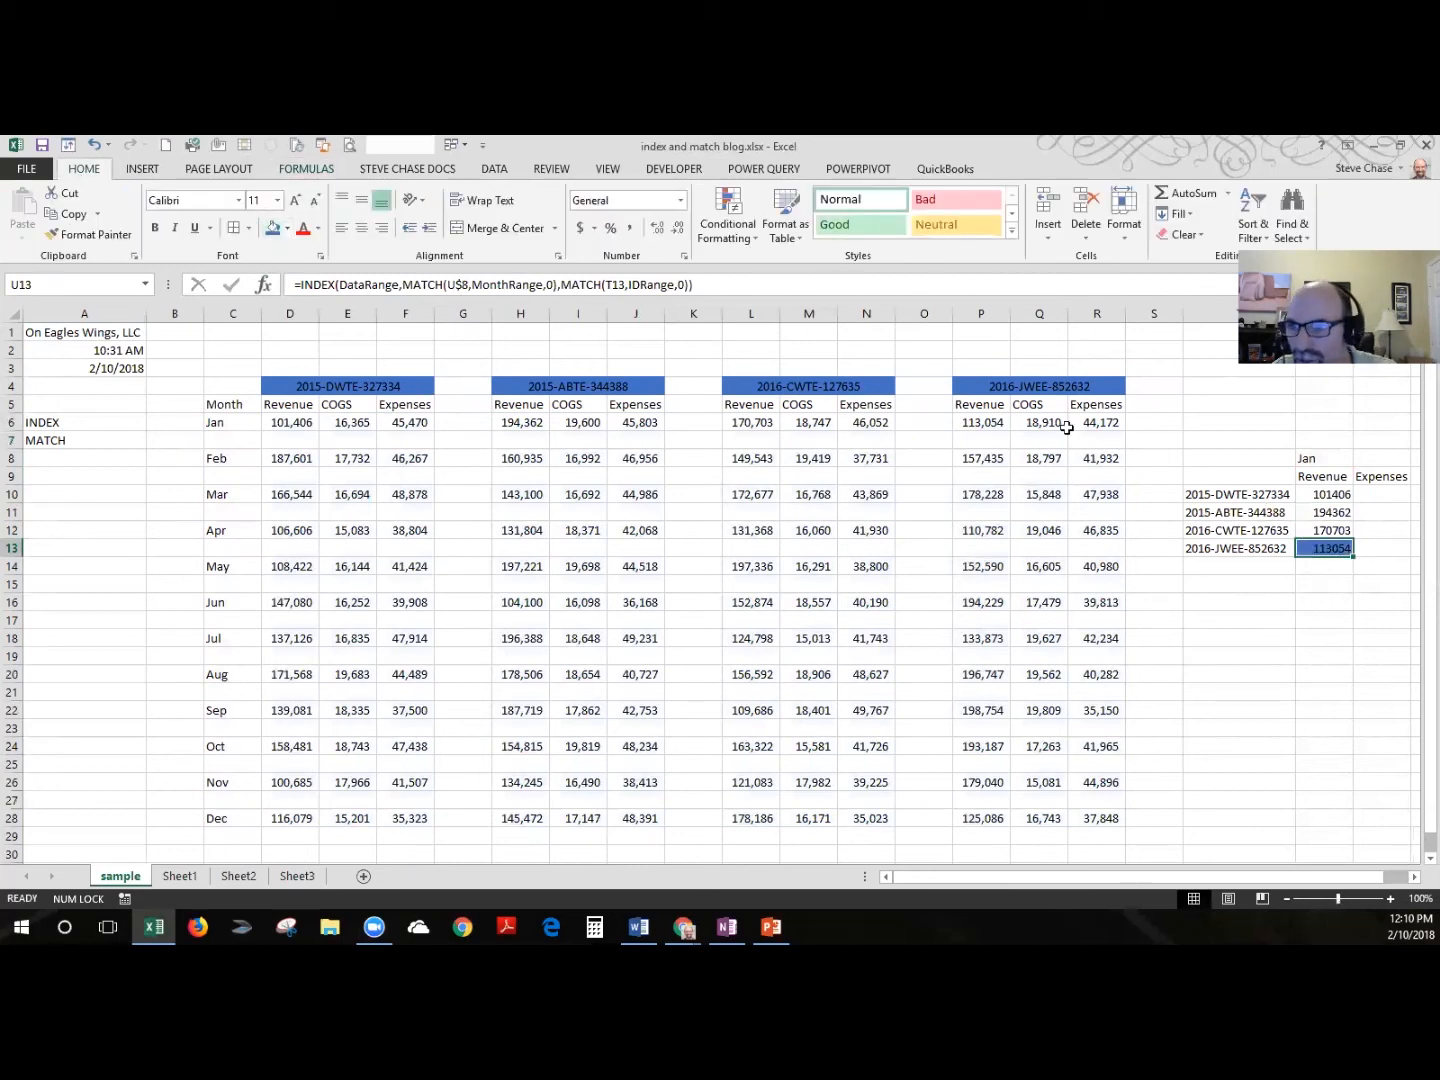
left_click(984, 422)
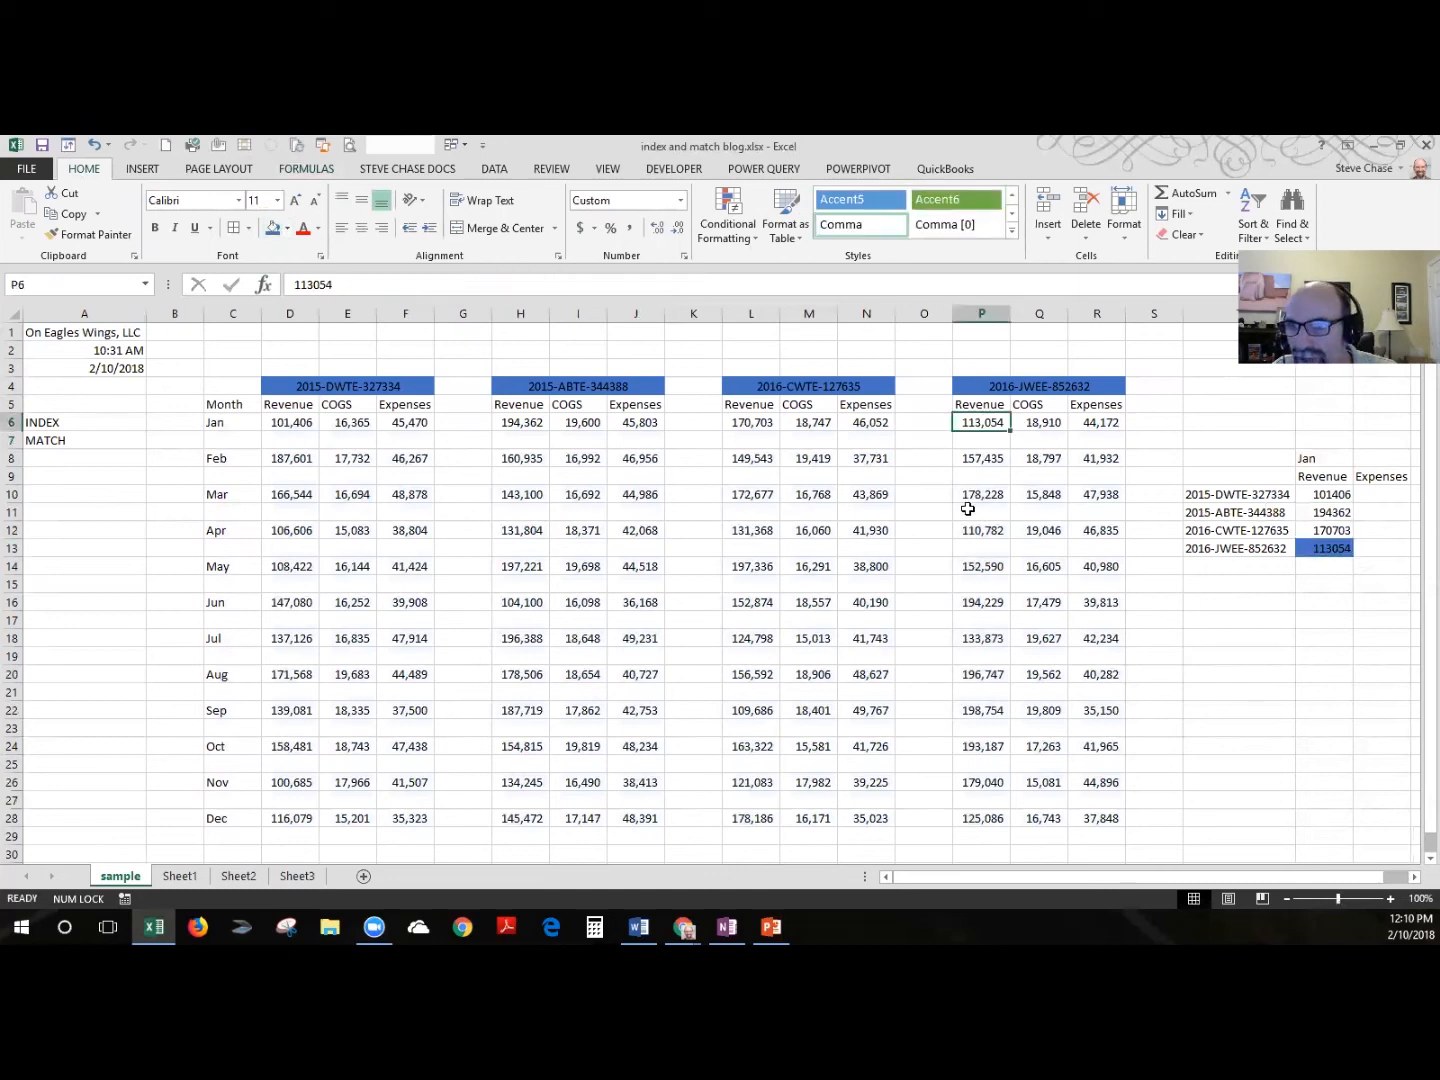
left_click(272, 229)
left_click(1319, 547)
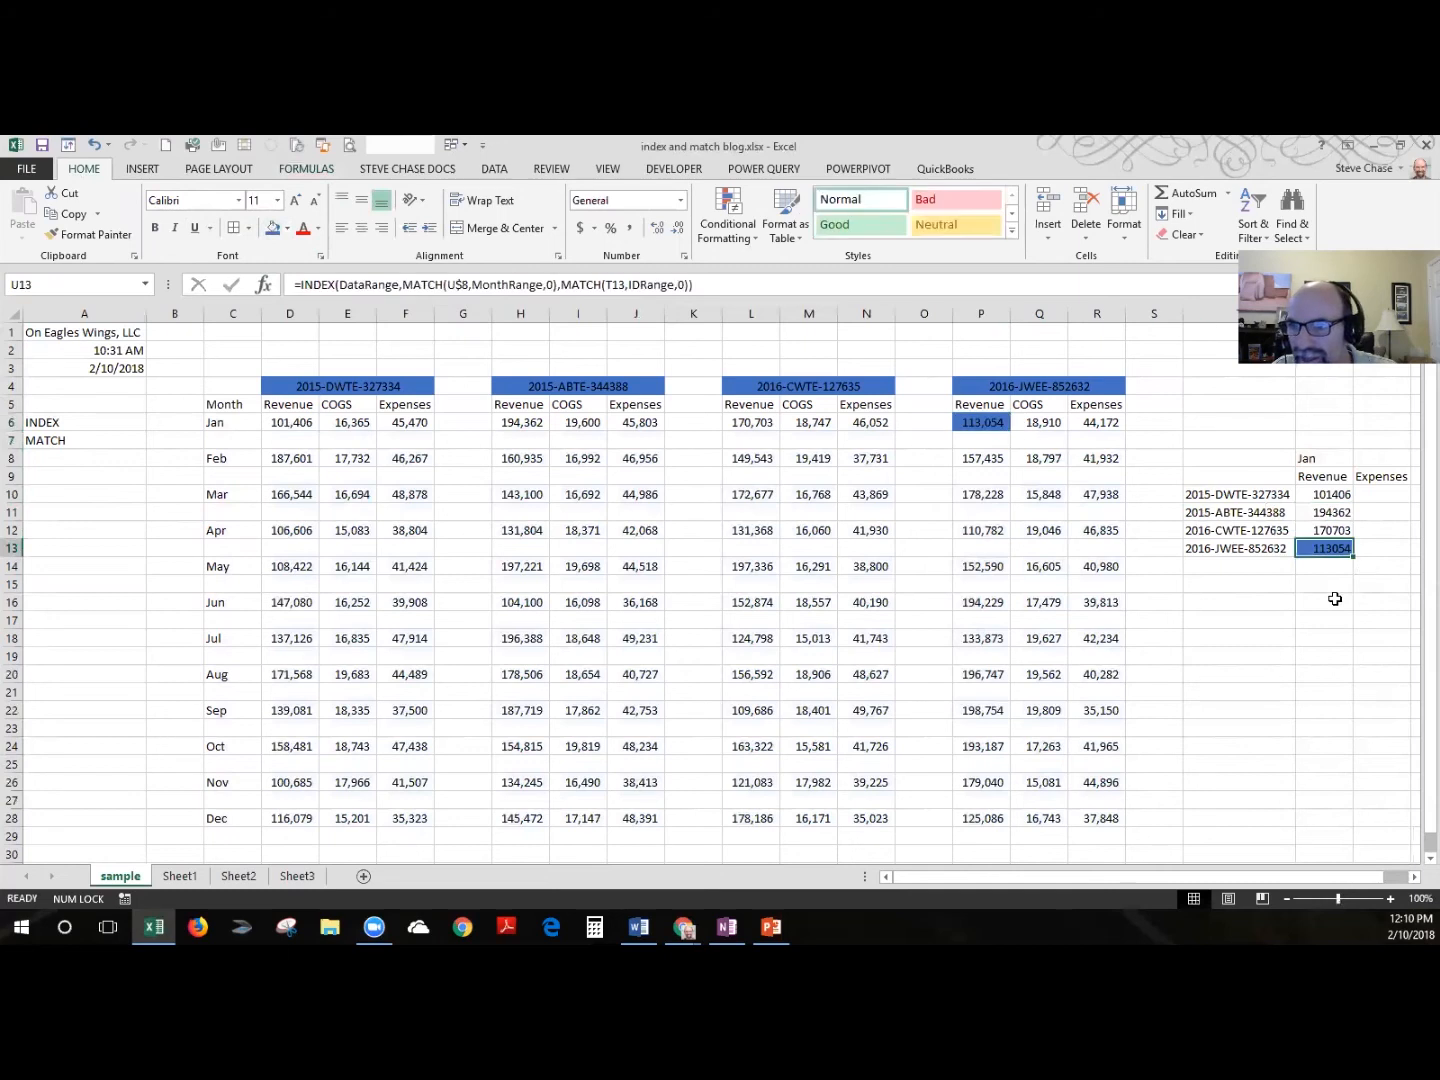
- Change the lookup month in U8 to May
left_click(1322, 461)
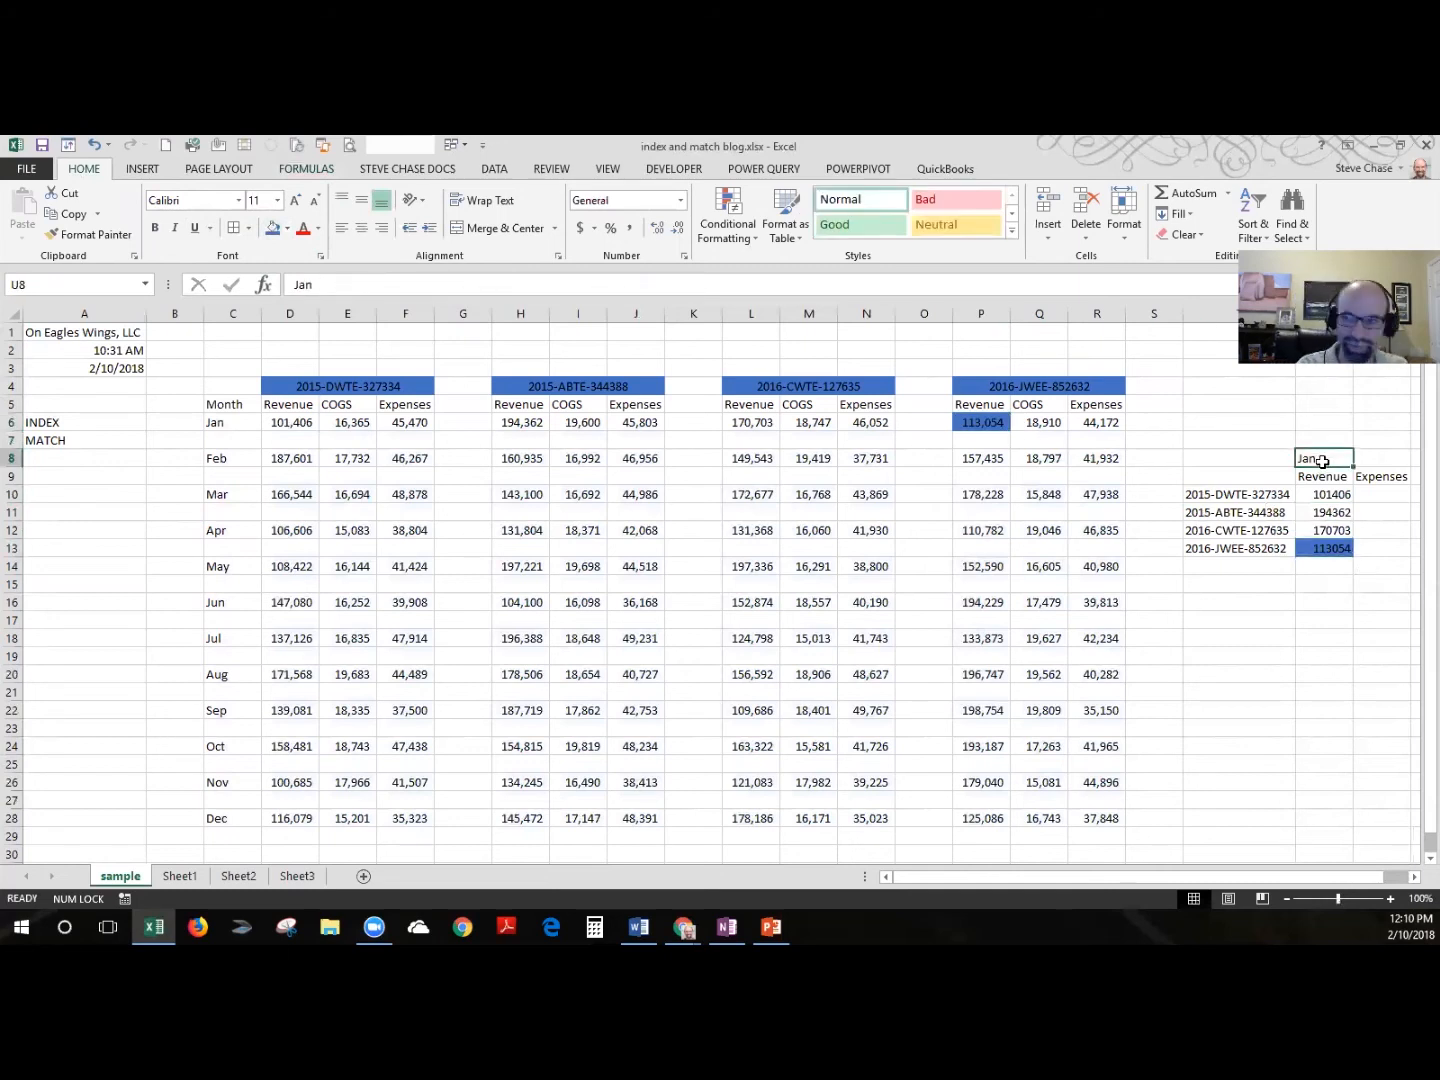
type("Mar")
key("Return")
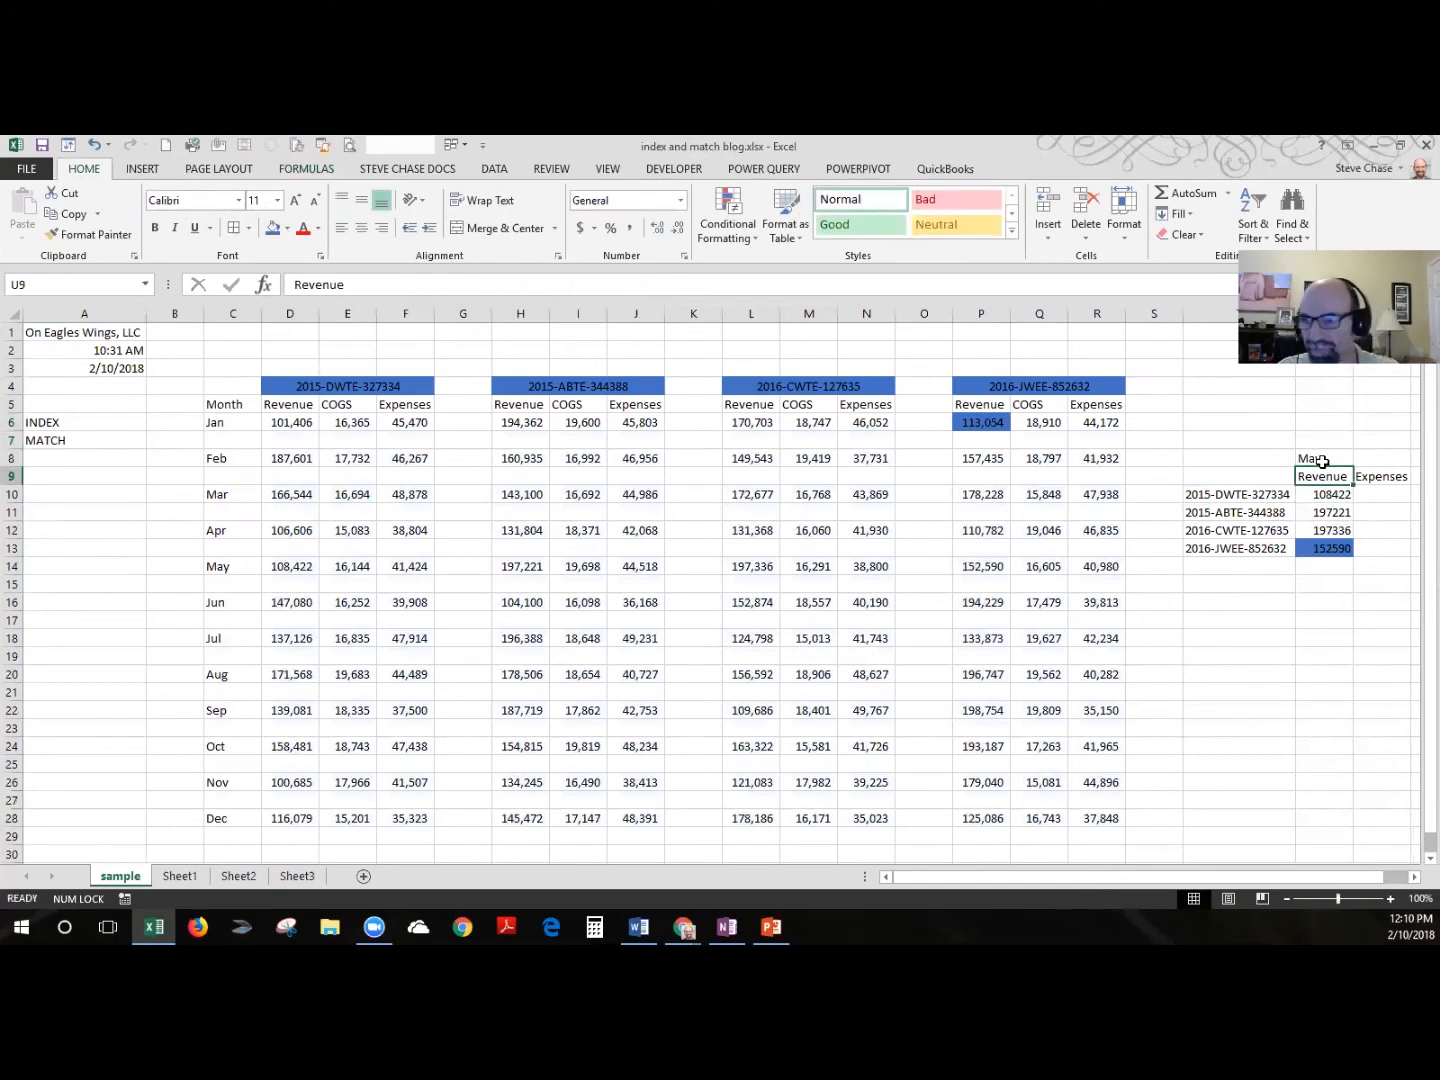
- Highlight the matching May revenue in P14 with blue fill and remove the fill from the January revenue in P6
left_click(999, 424)
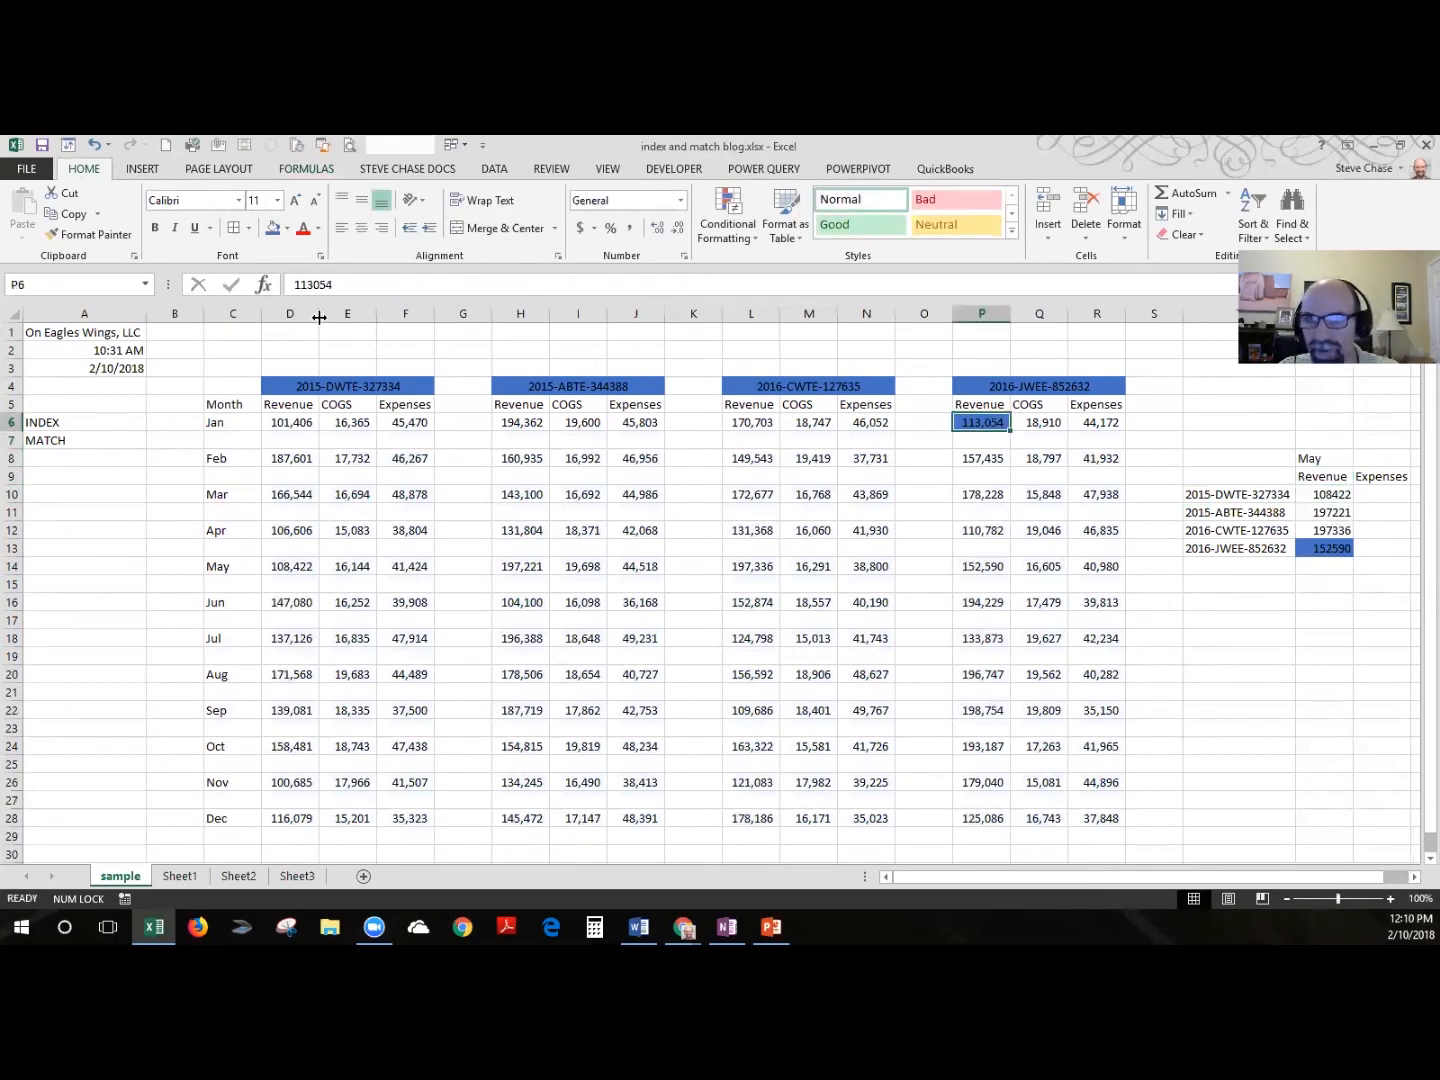
left_click(980, 566)
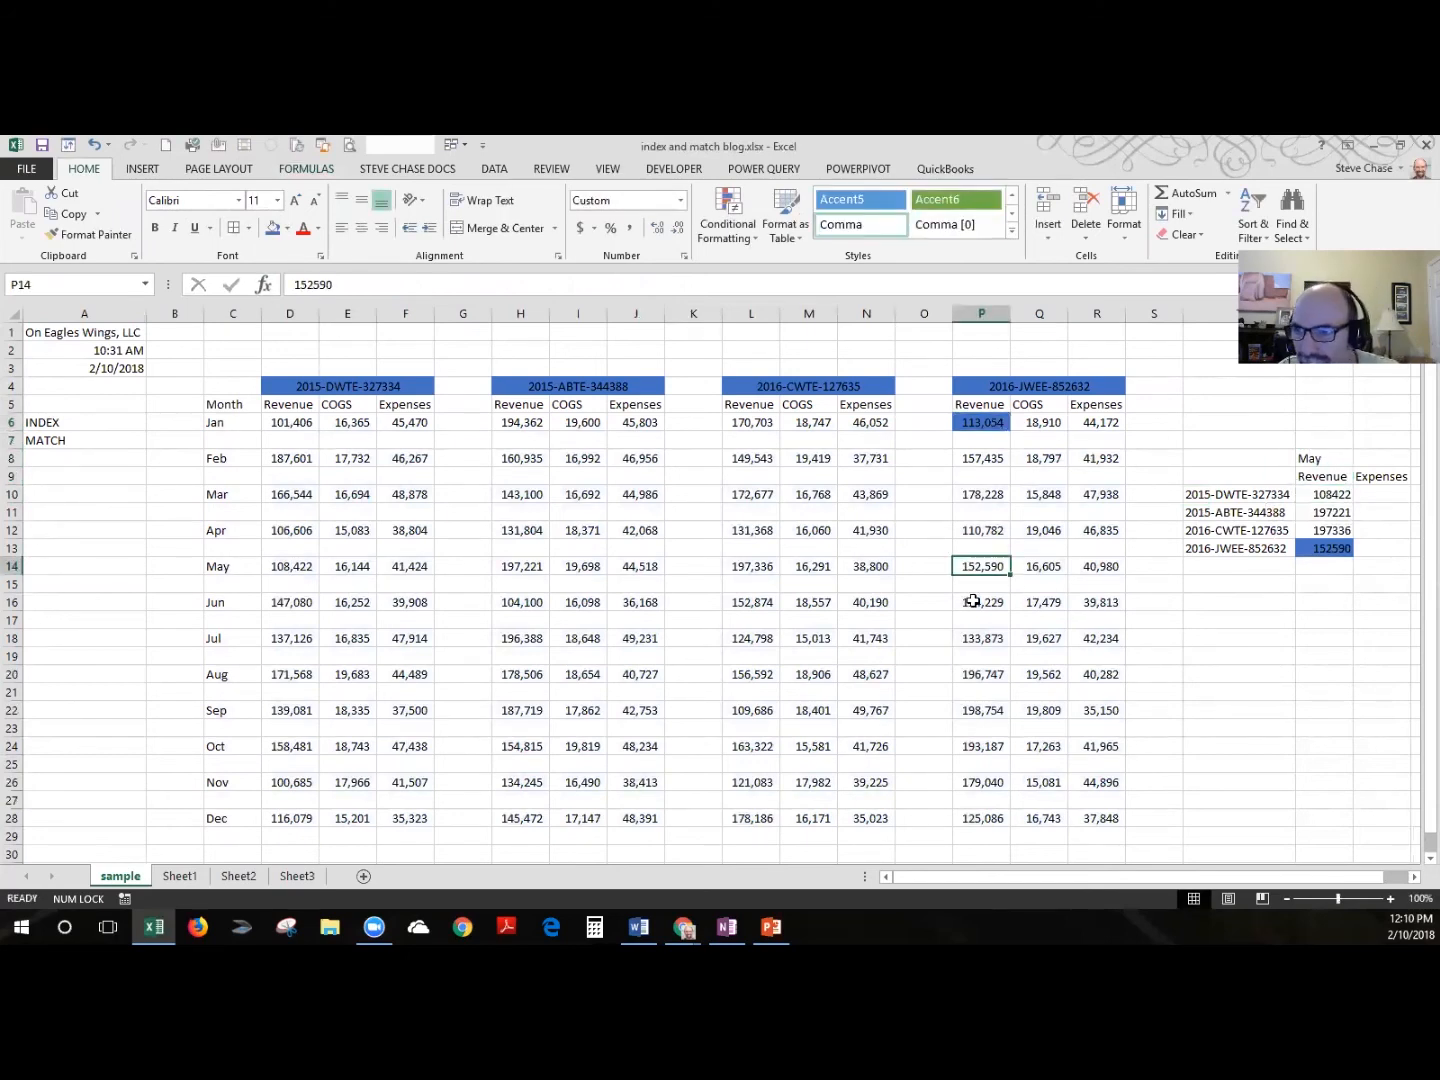
left_click(272, 235)
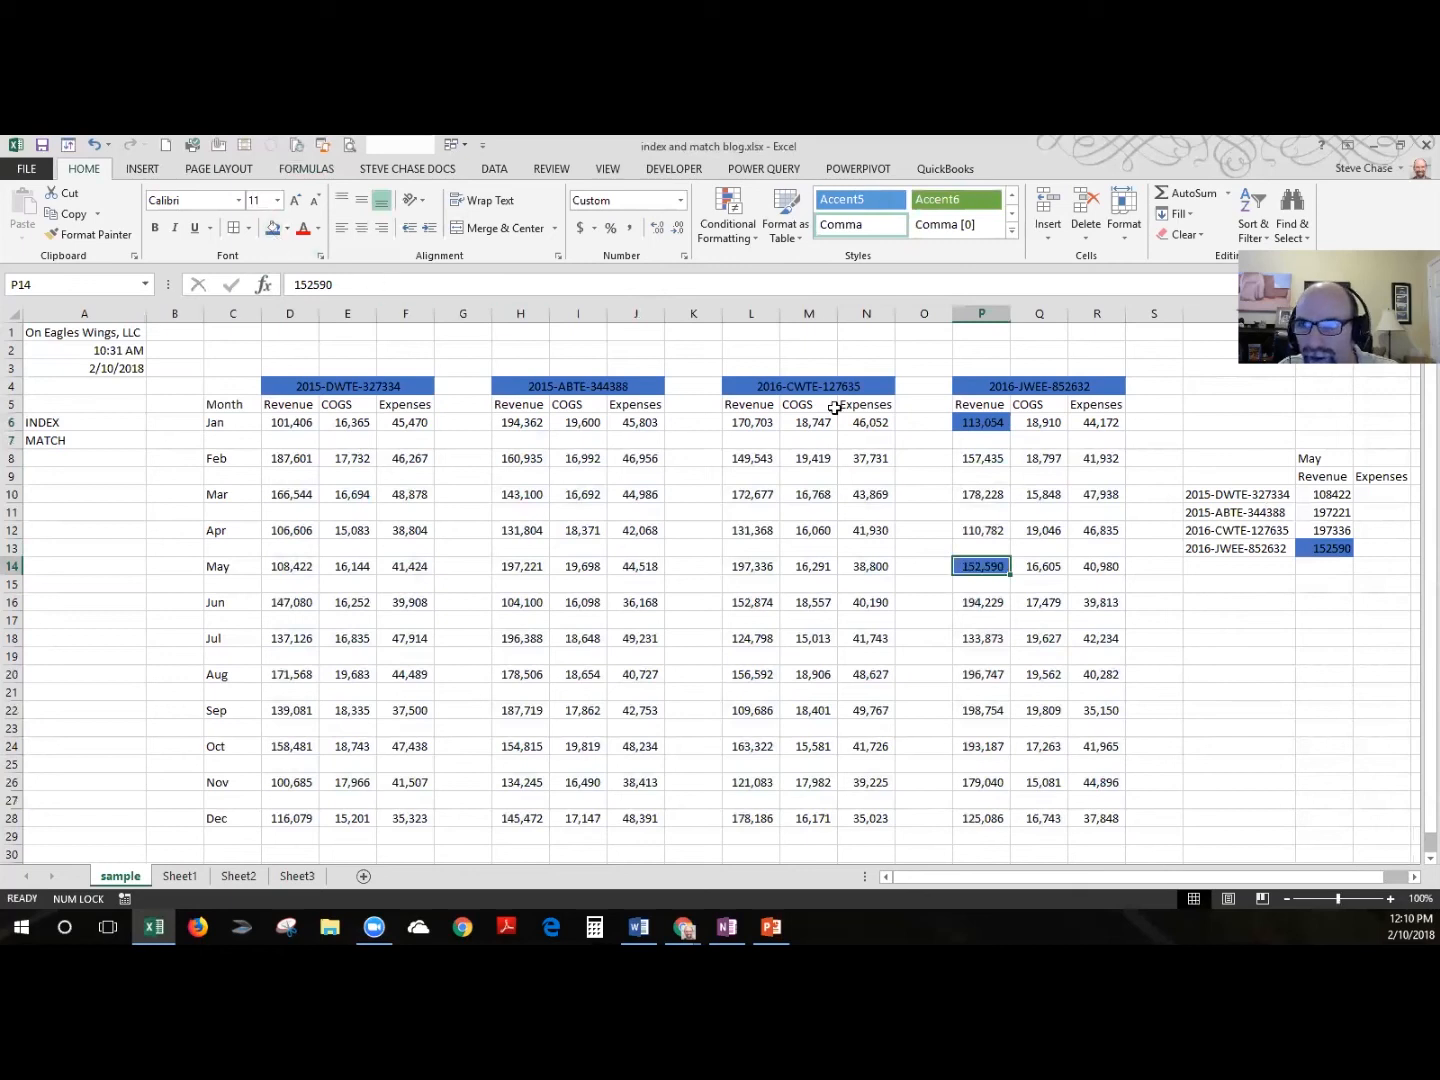
left_click(995, 425)
left_click(290, 229)
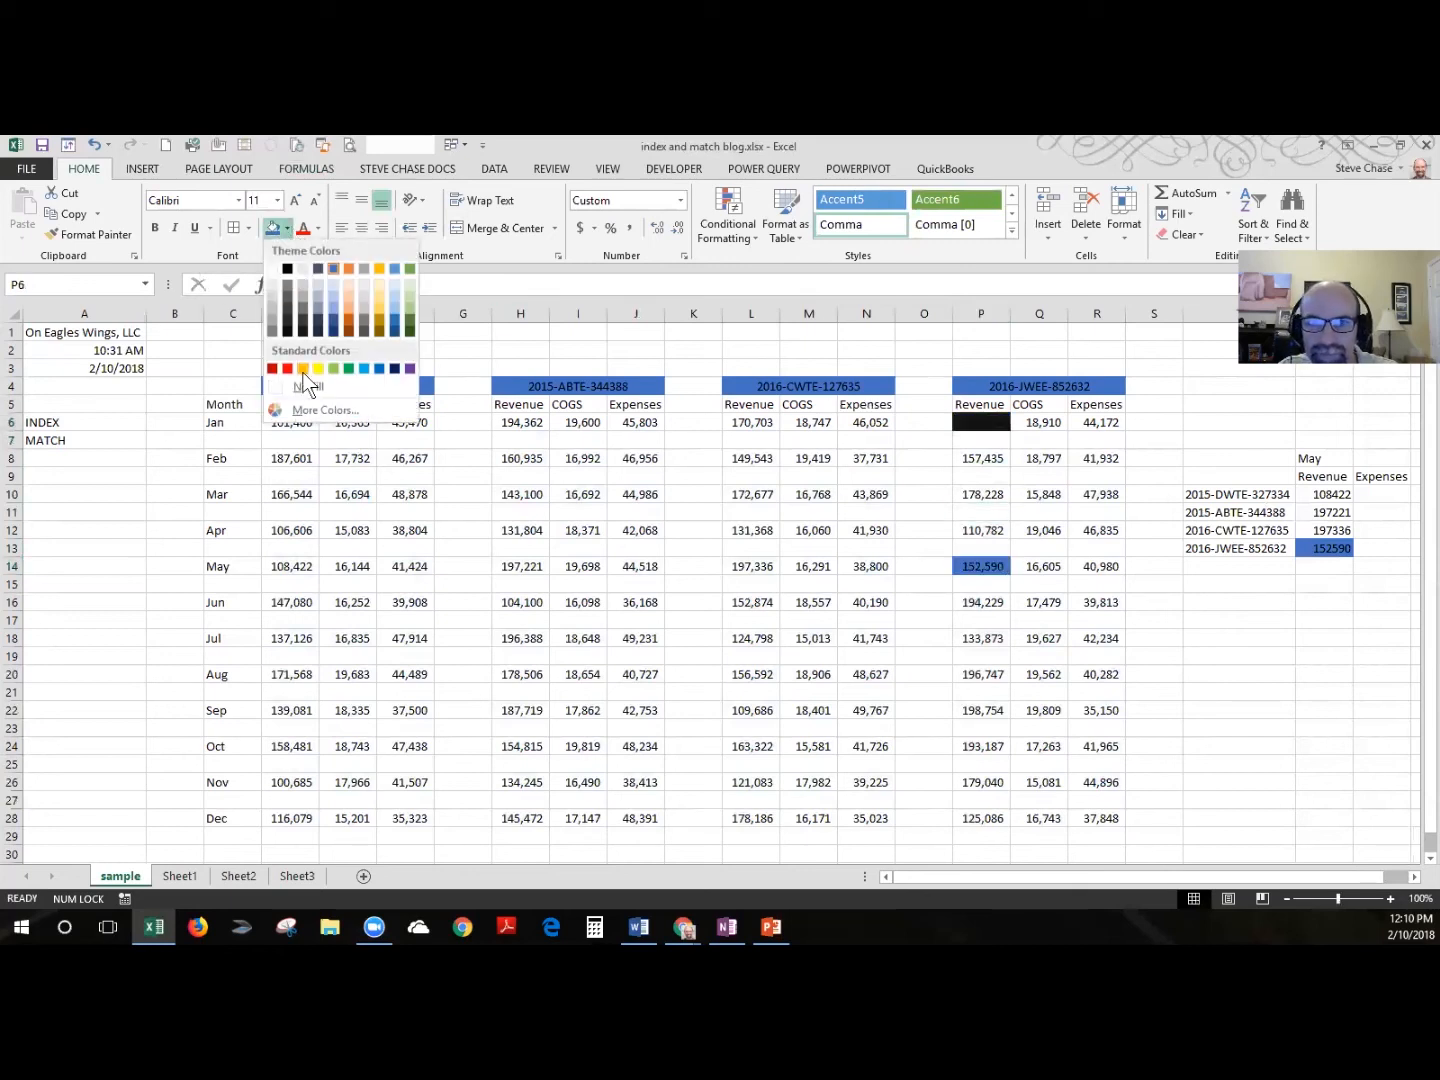
left_click(306, 388)
left_click(1096, 710)
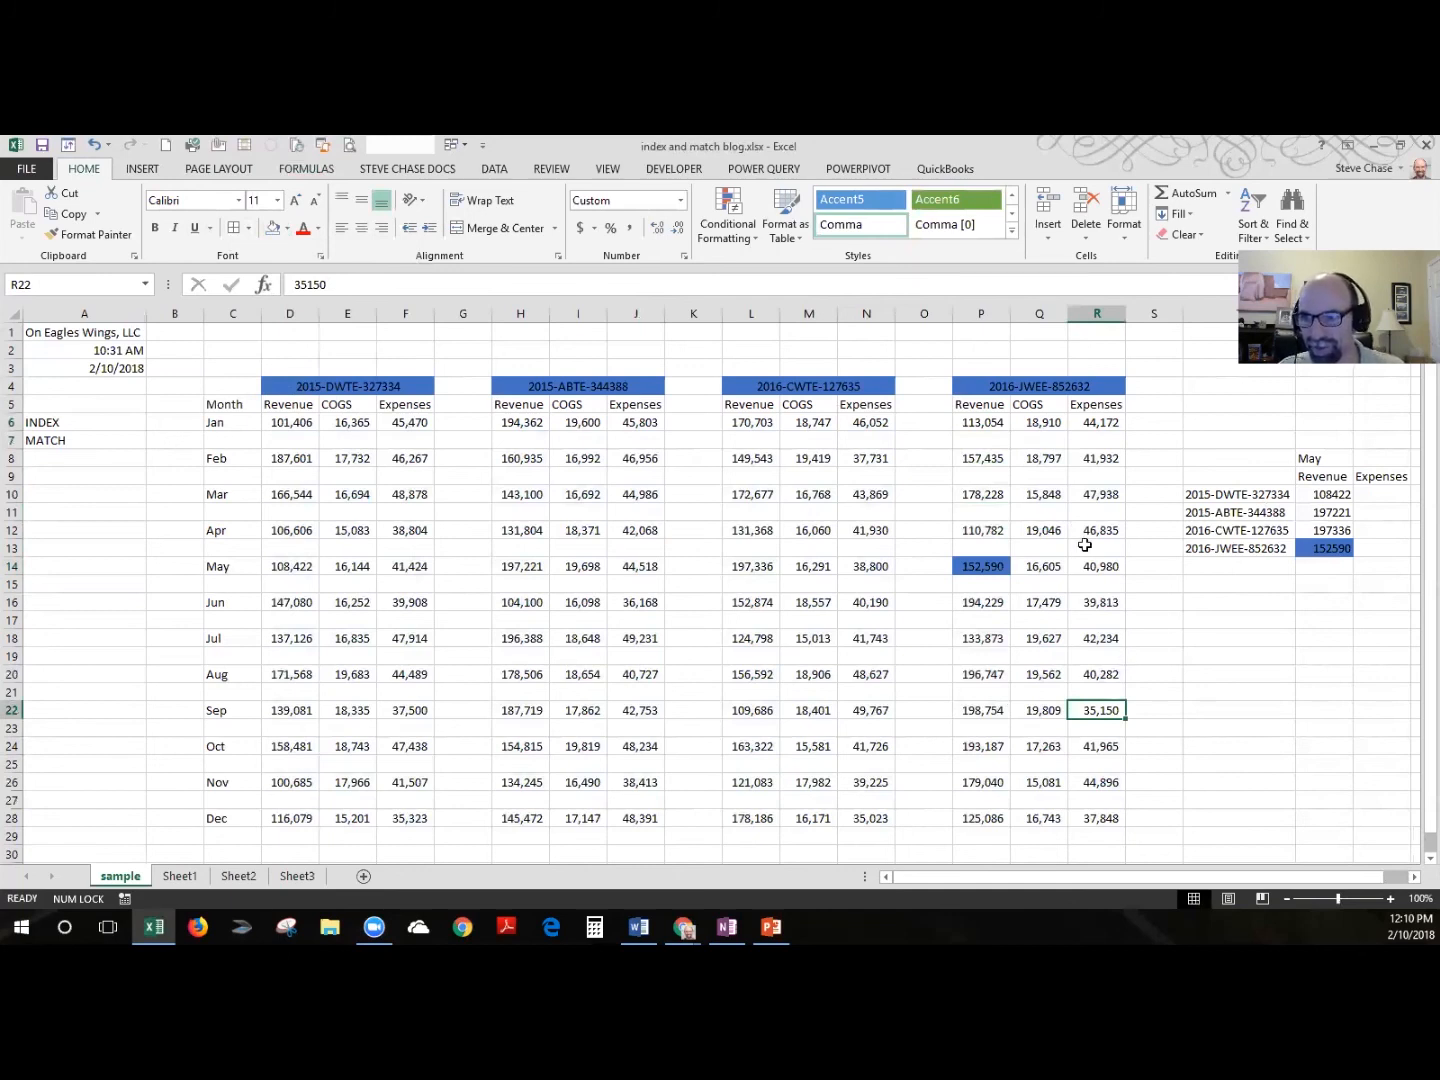
- Delete the entire blank row 11 between the Mar and Apr data
left_click_drag(1088, 512, 239, 509)
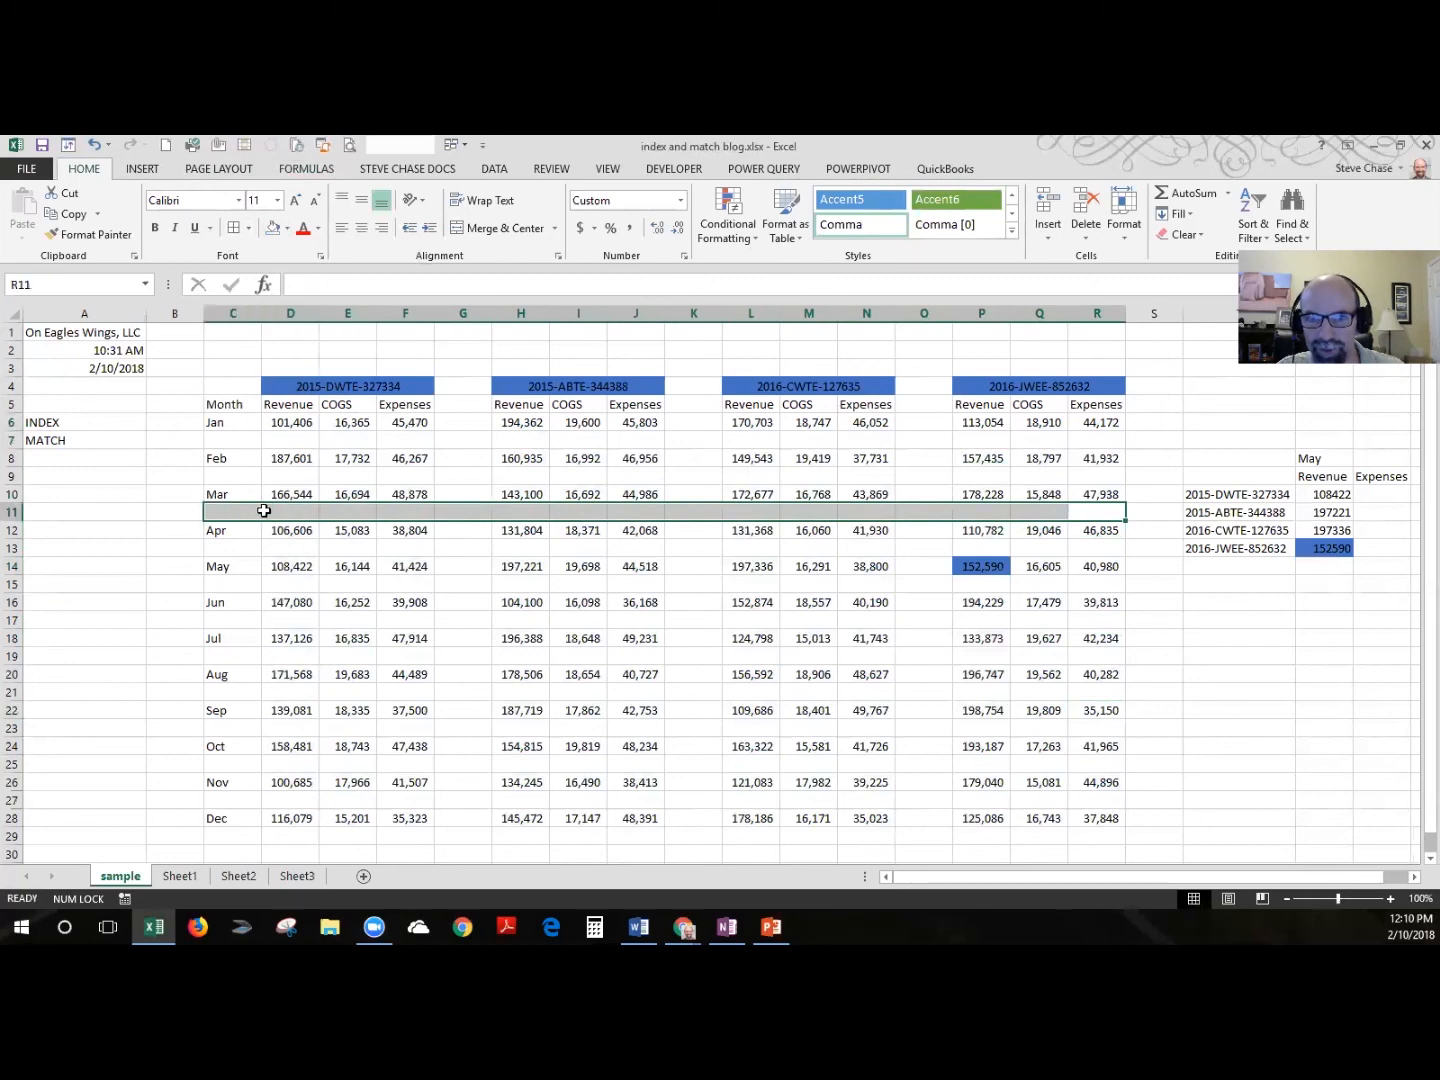
right_click(283, 510)
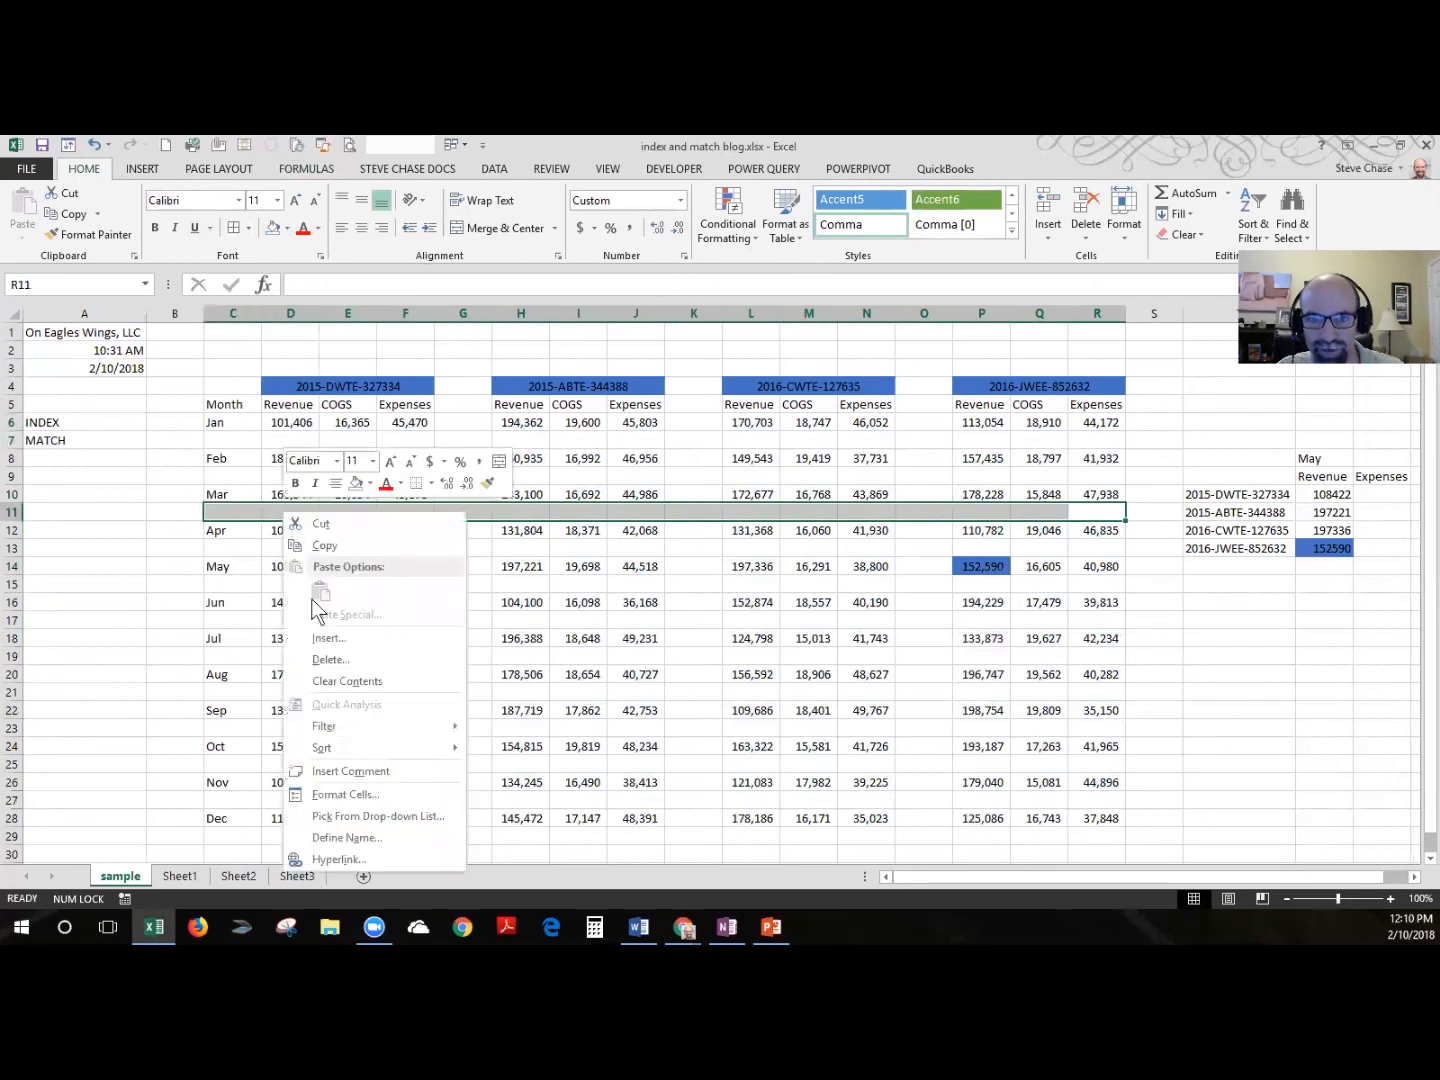
left_click(324, 661)
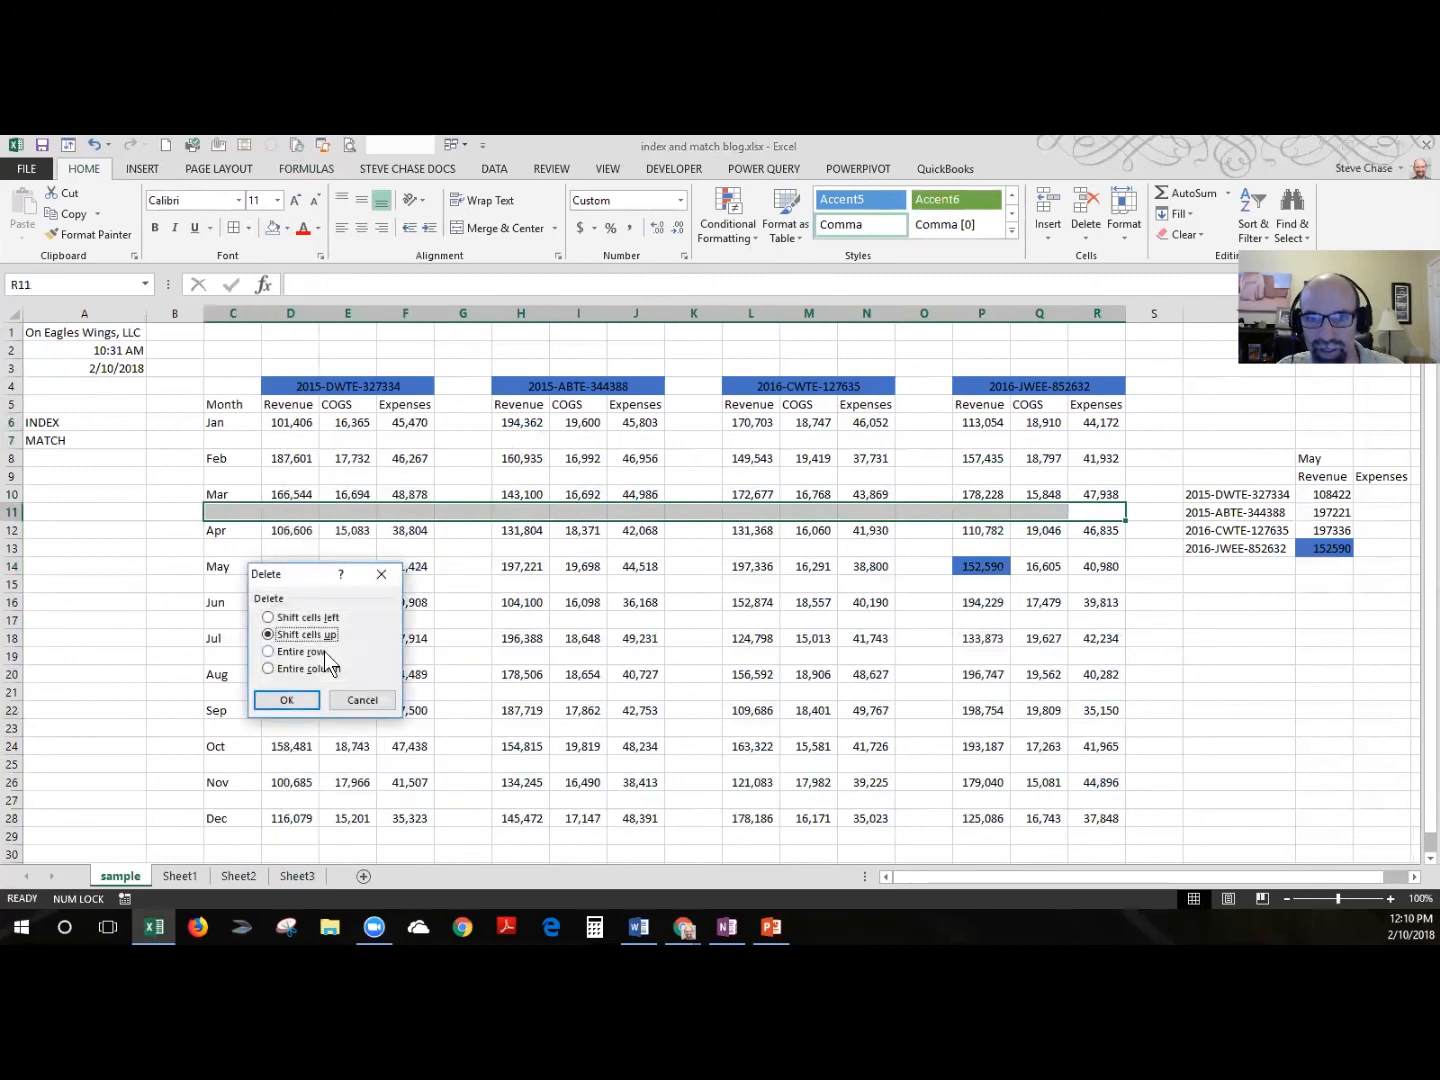
left_click(324, 651)
left_click(300, 696)
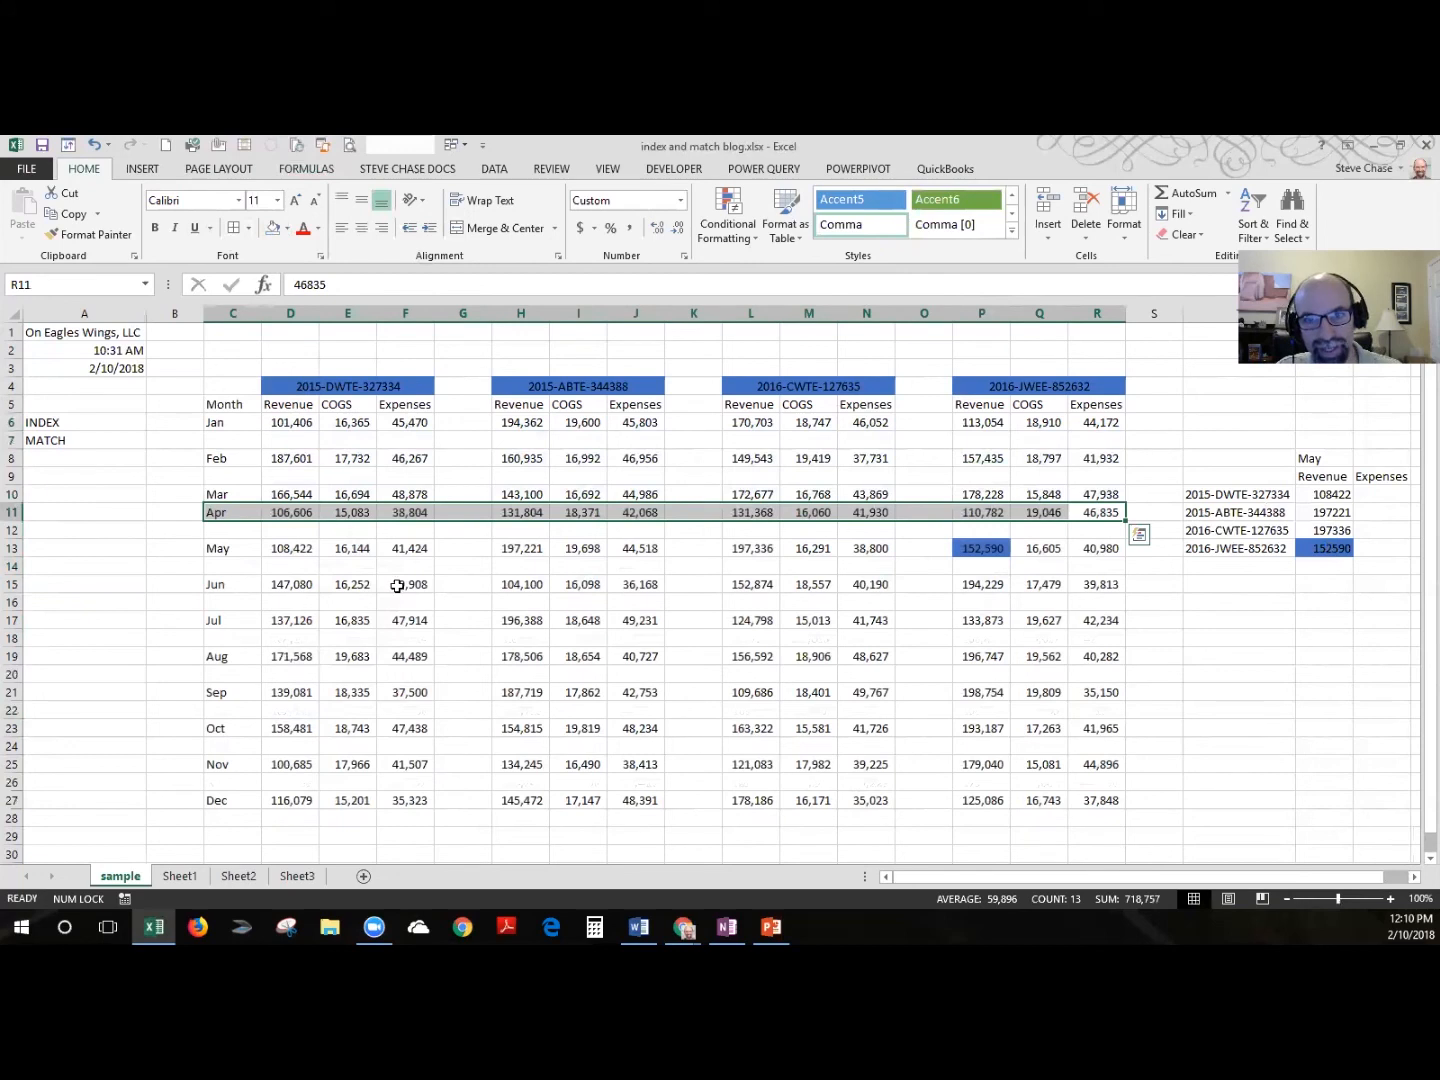
- Trace the May row across to its highlighted revenue in P13 and inspect the extent of the DataRange named range
left_click_drag(221, 414, 985, 547)
left_click(249, 548)
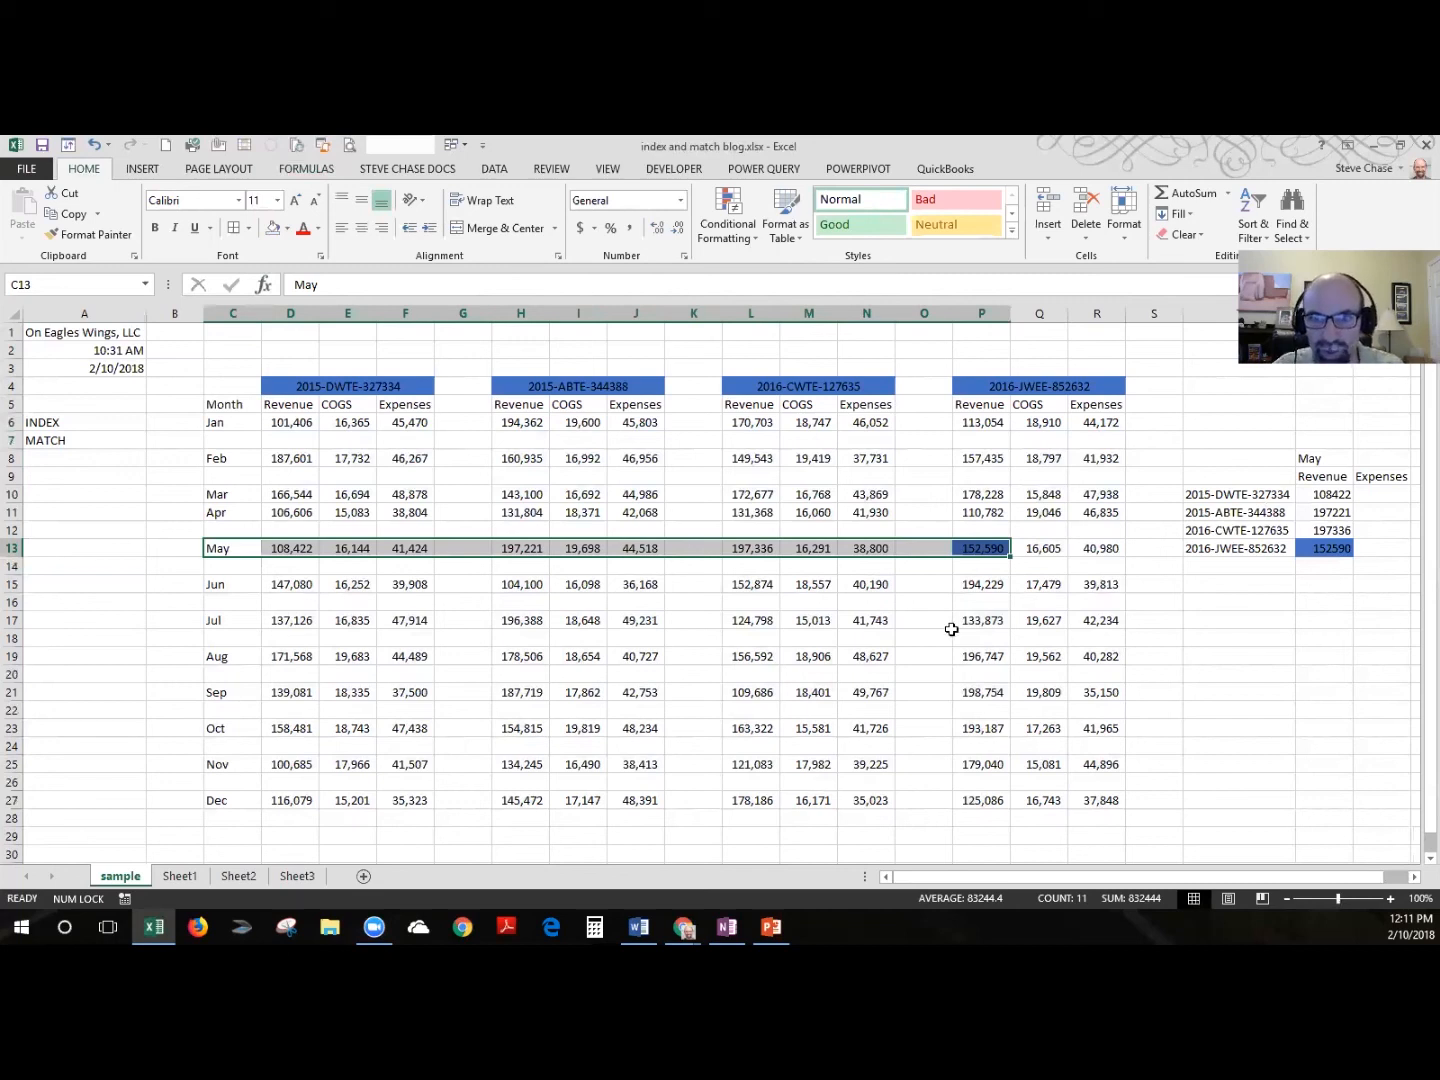
left_click(612, 674)
left_click(146, 283)
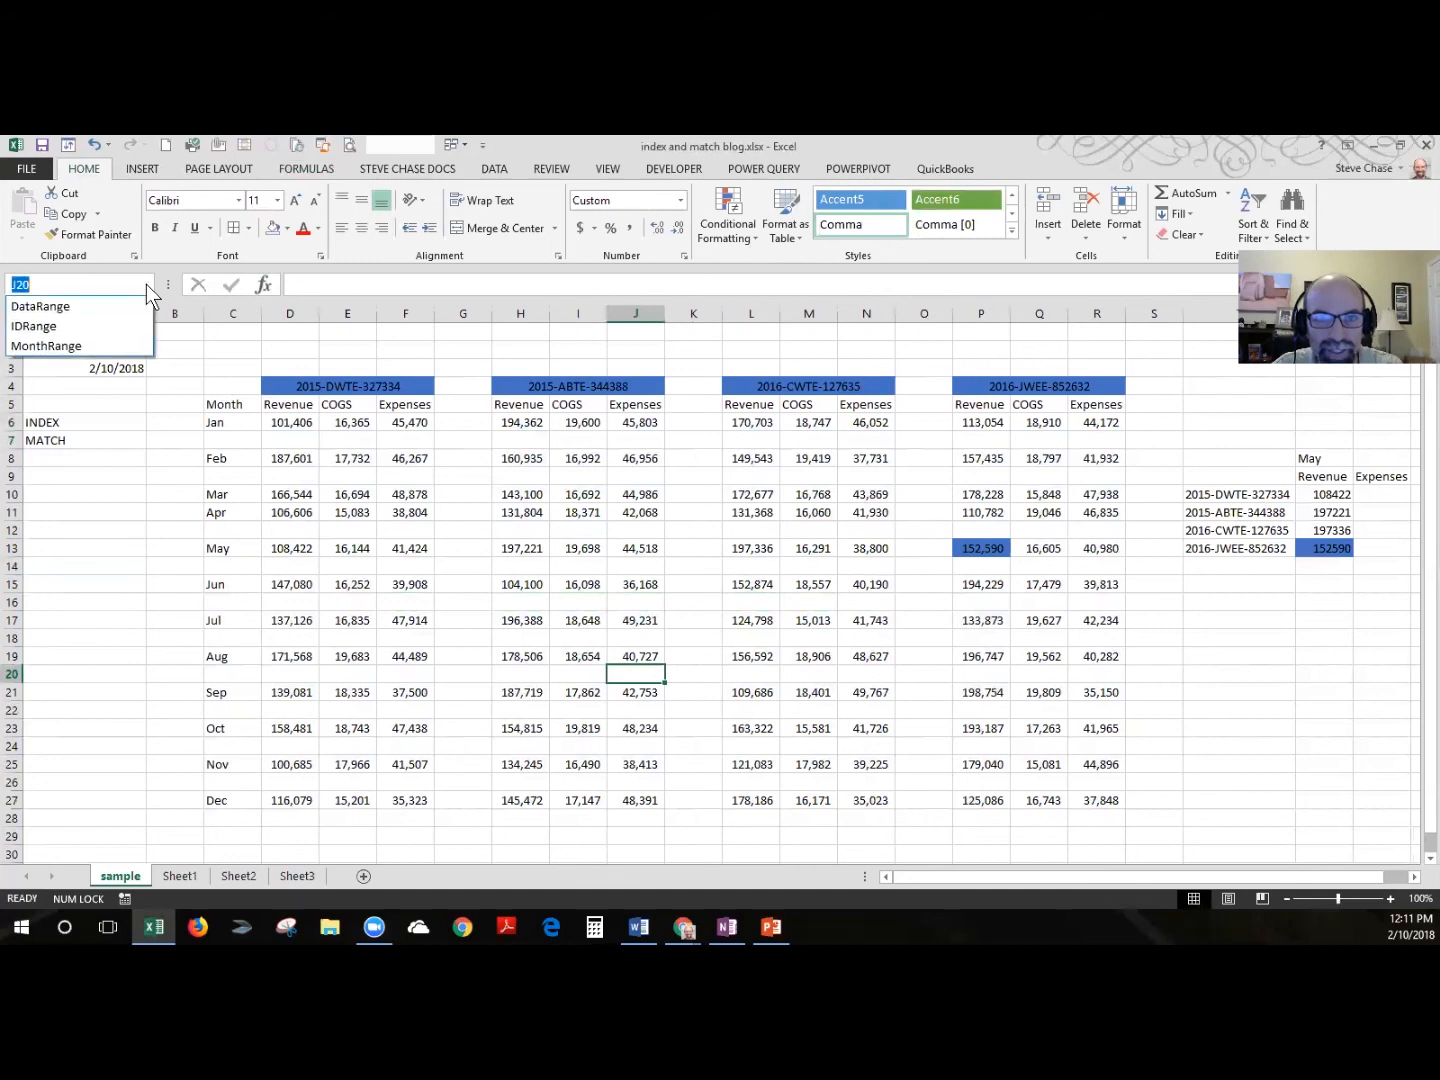
left_click(90, 306)
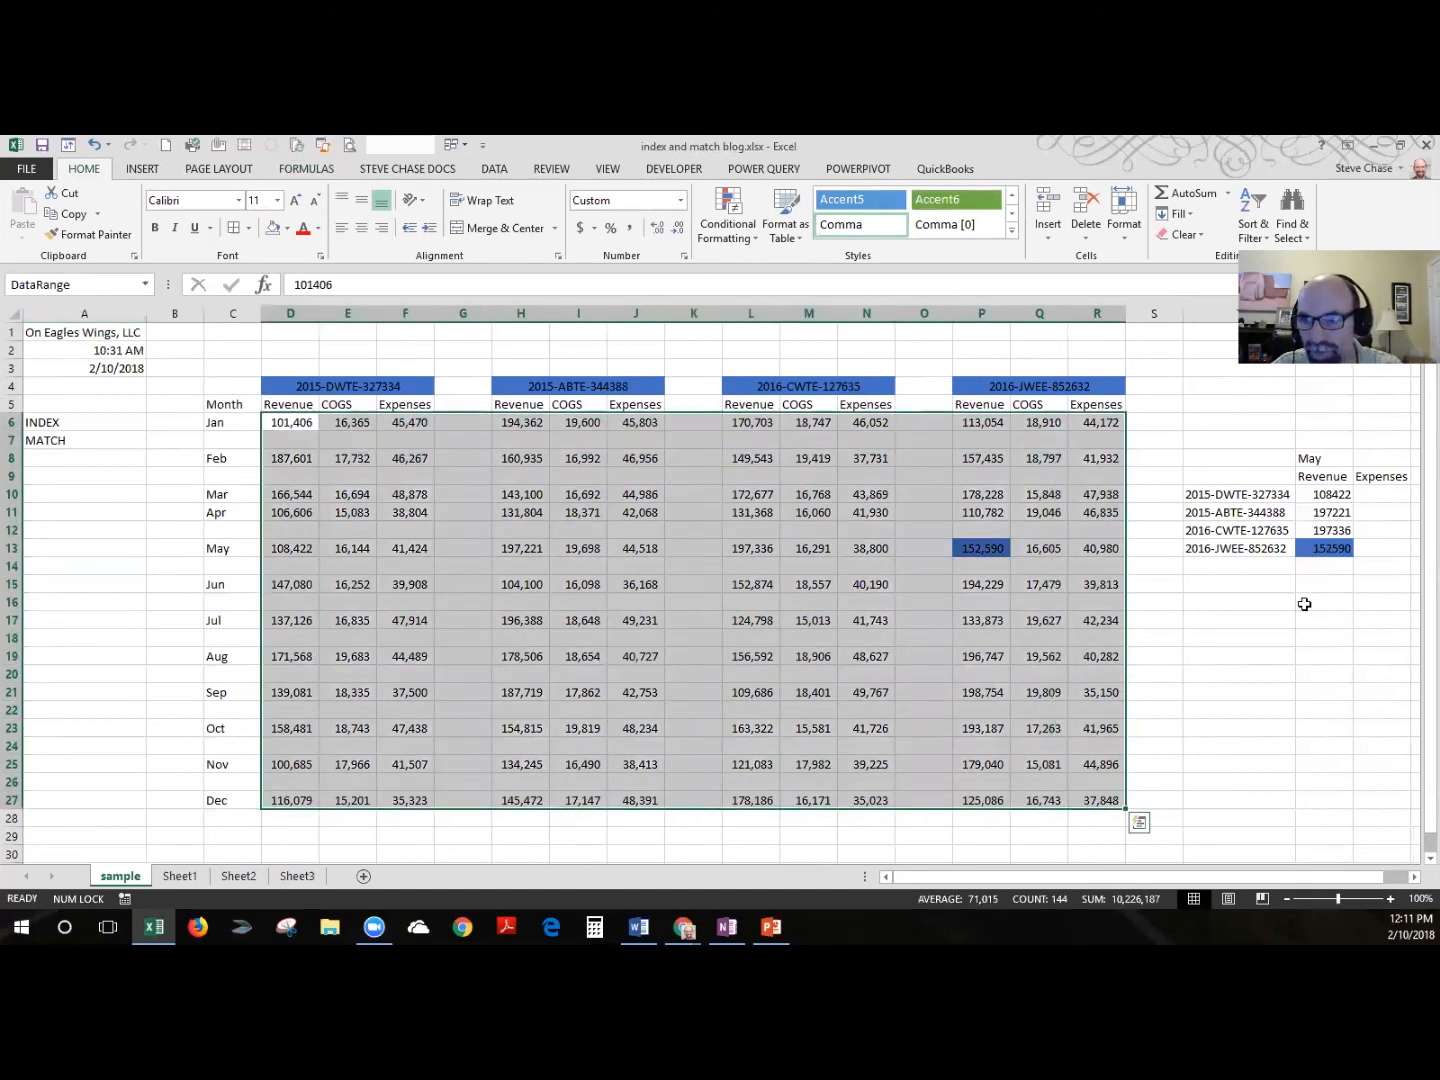
left_click(1275, 685)
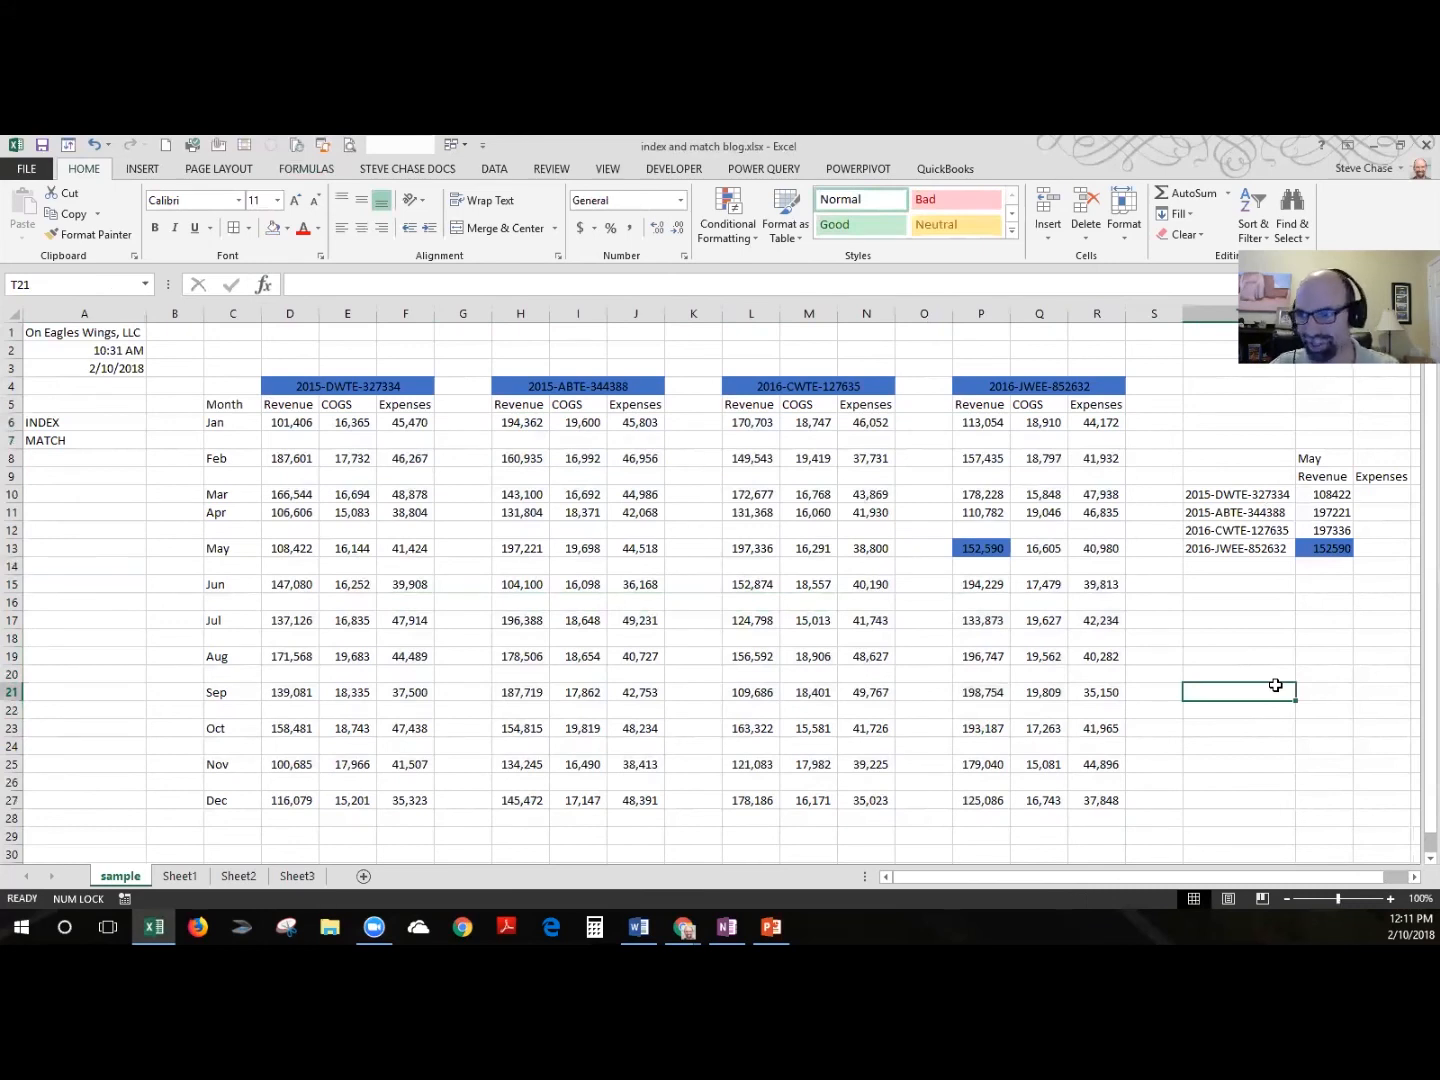
- Copy the formula text from U10 unchanged into the first Expenses cell, V10
left_click(1414, 876)
left_click(1415, 876)
left_click(1414, 877)
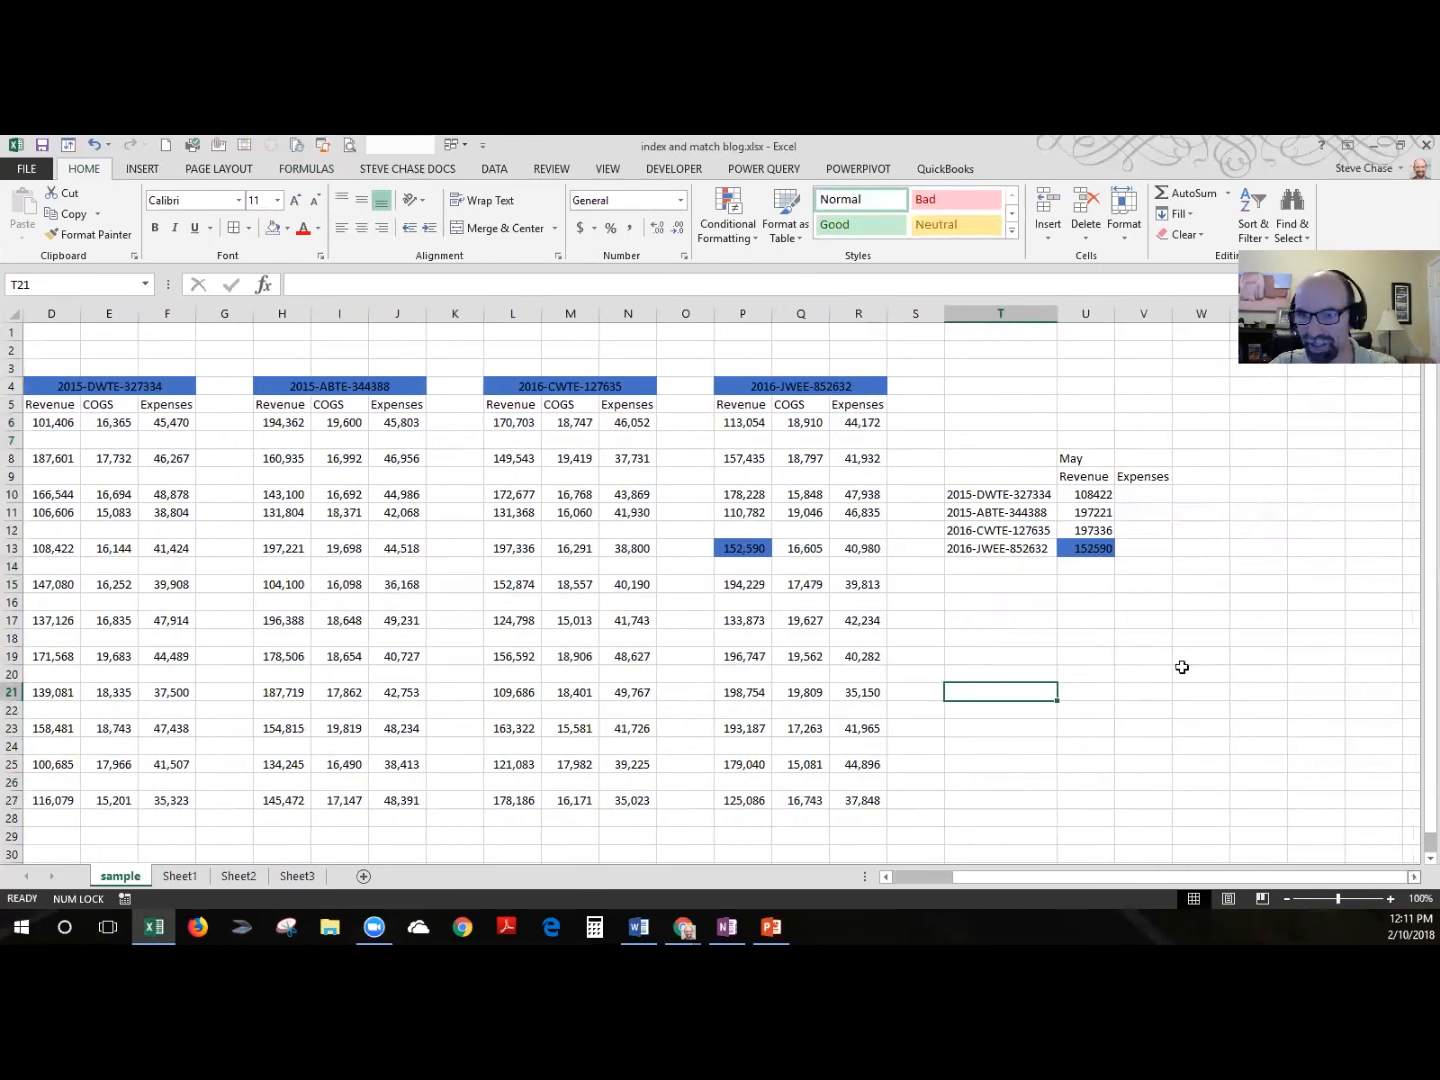
left_click(1115, 494)
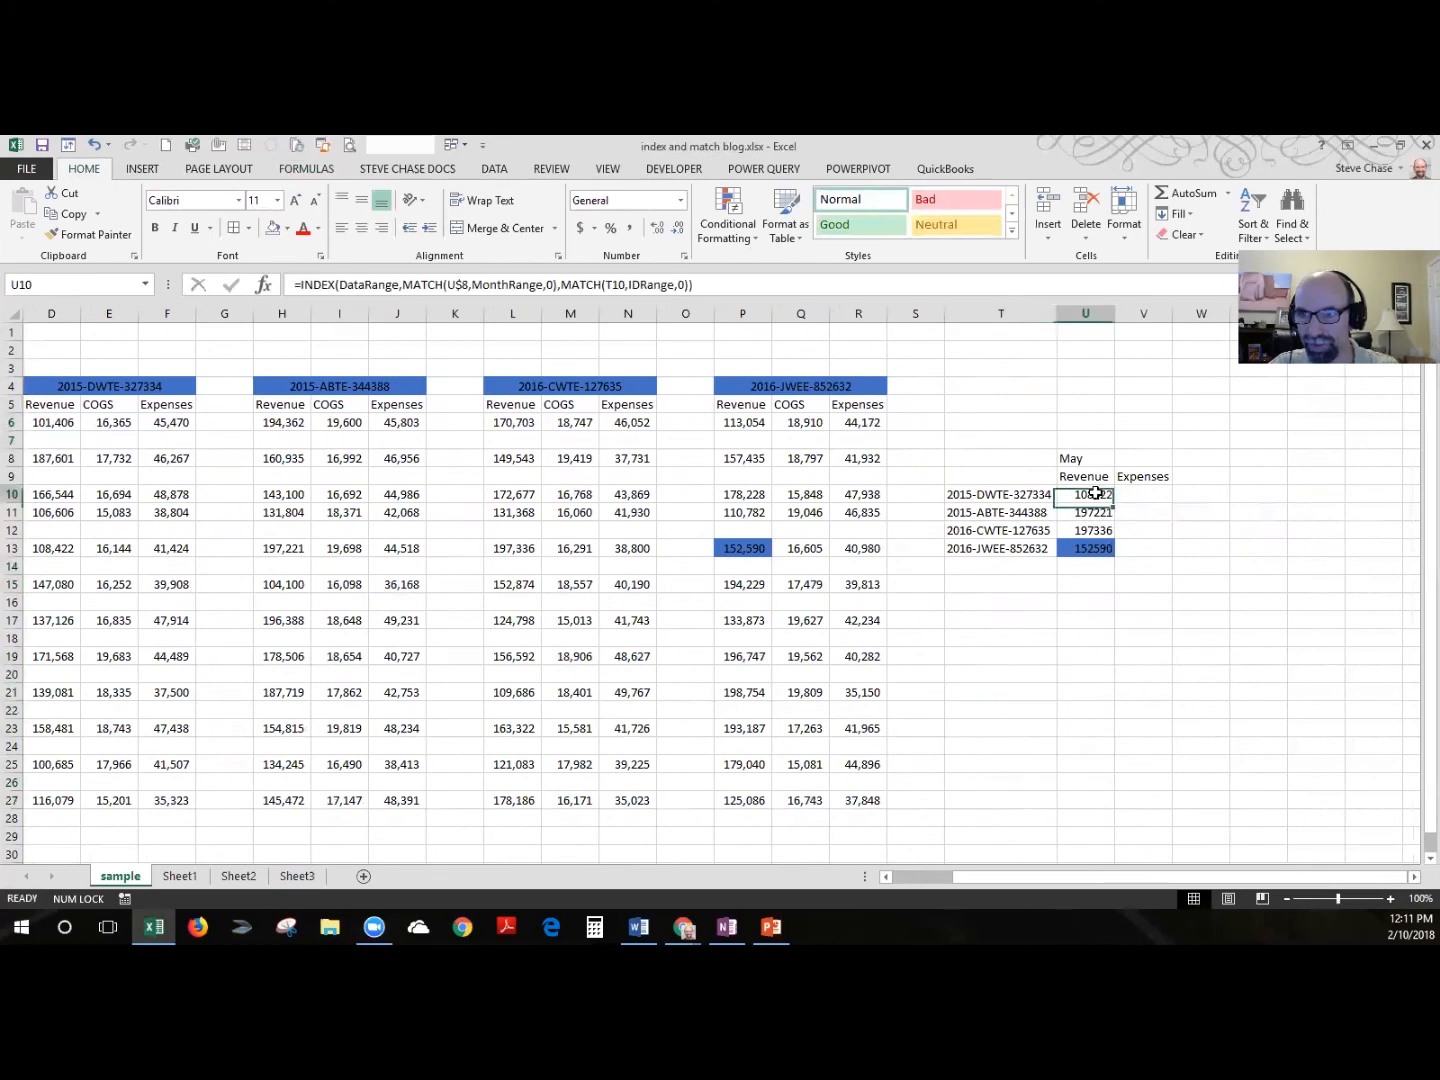
left_click(590, 286)
left_click_drag(693, 286, 286, 289)
key("ctrl+c")
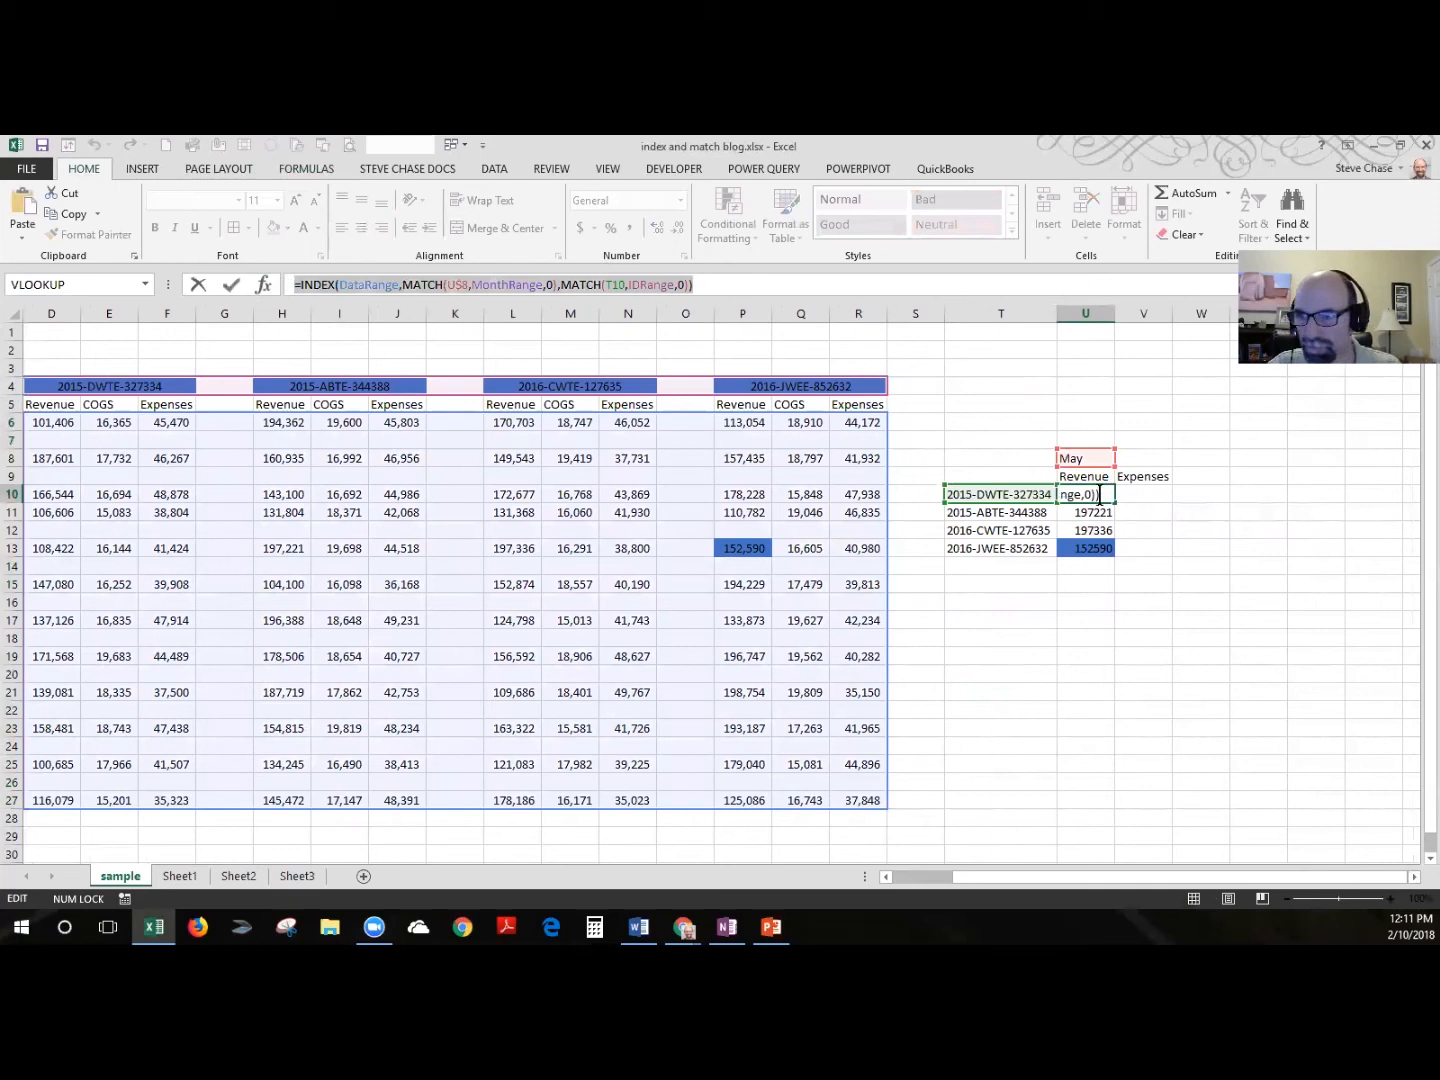
left_click(1137, 495)
key("Escape")
left_click(1137, 494)
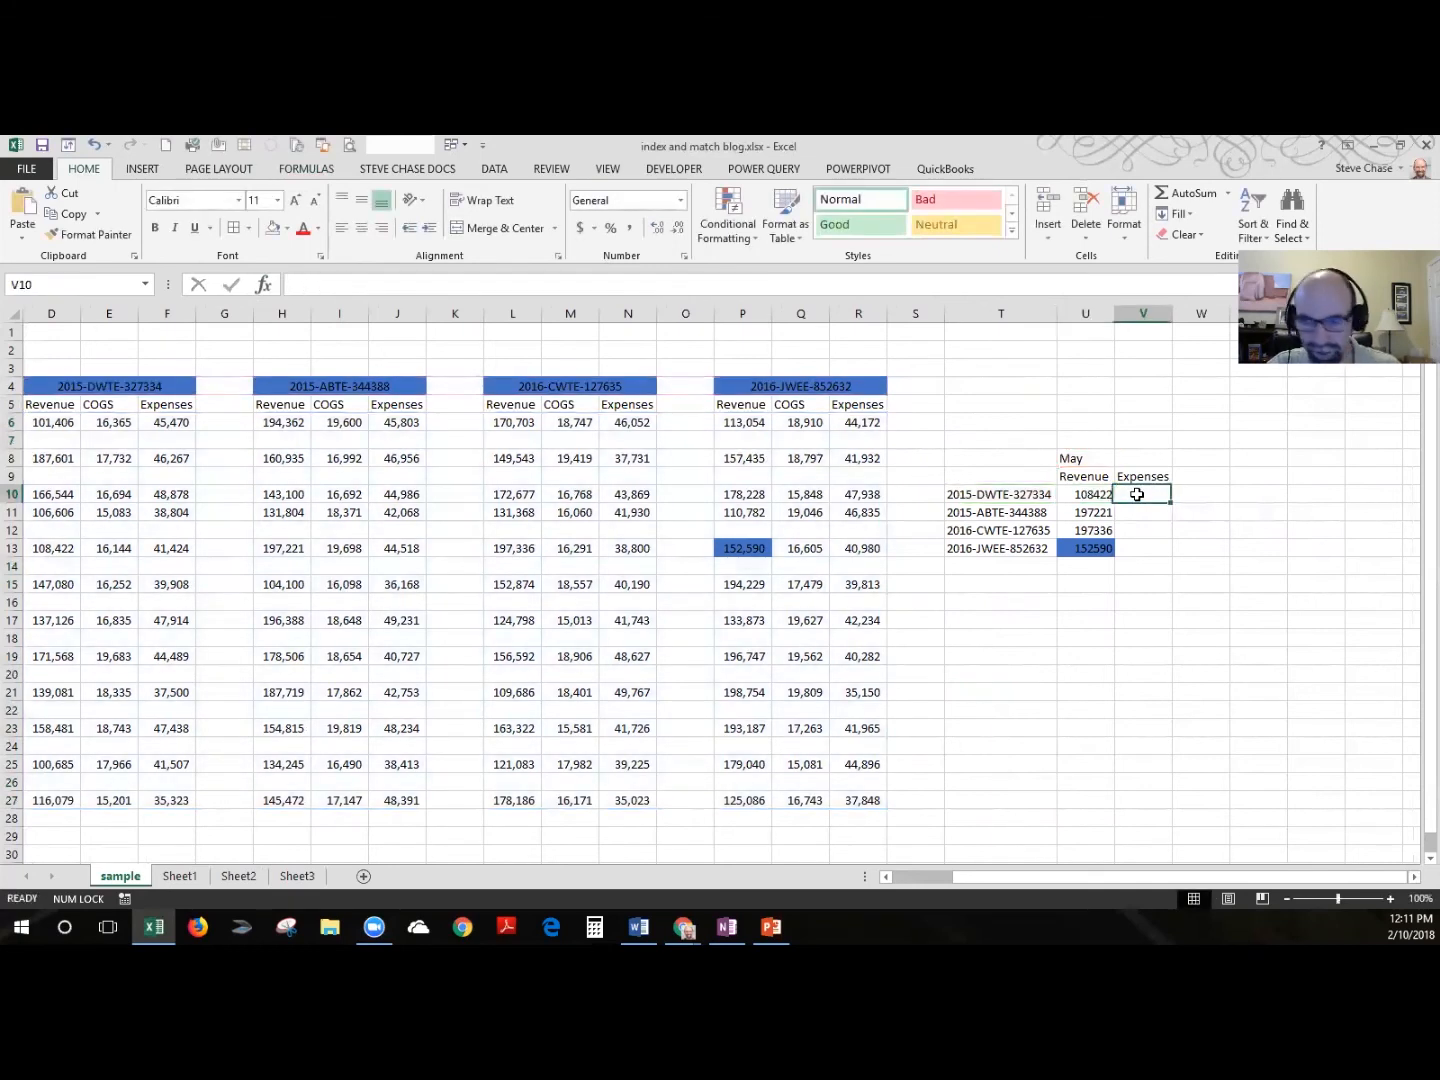
key("ctrl+v")
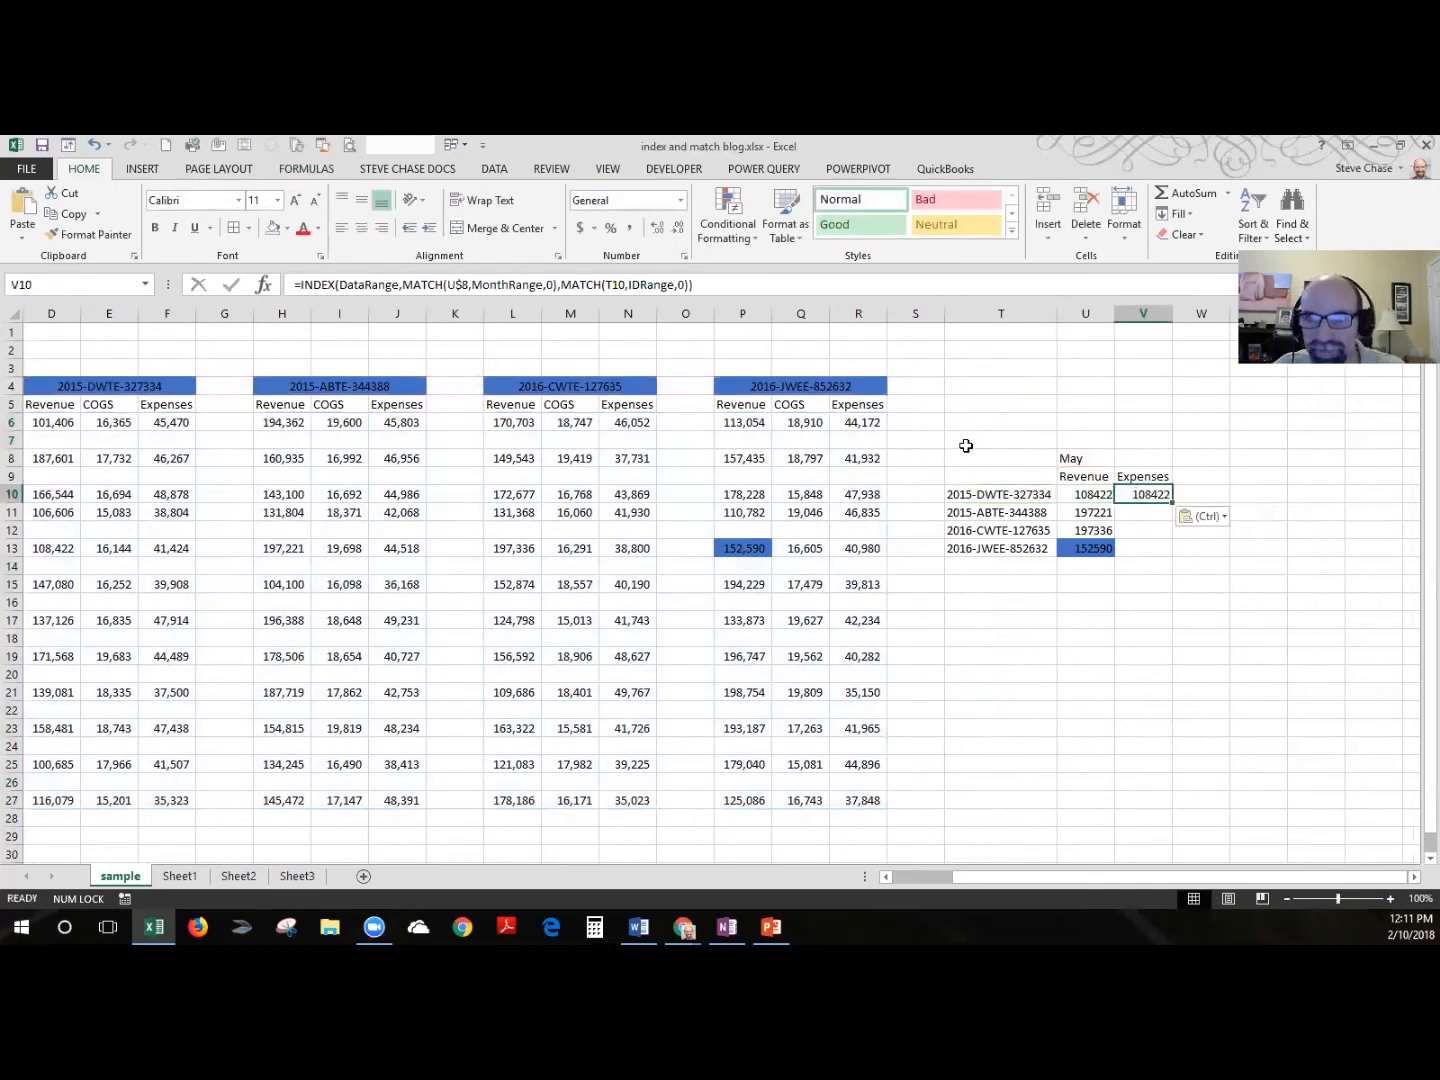
- Add +2 after the IDRange MATCH in V10's formula and fill it down through V13
left_click(689, 285)
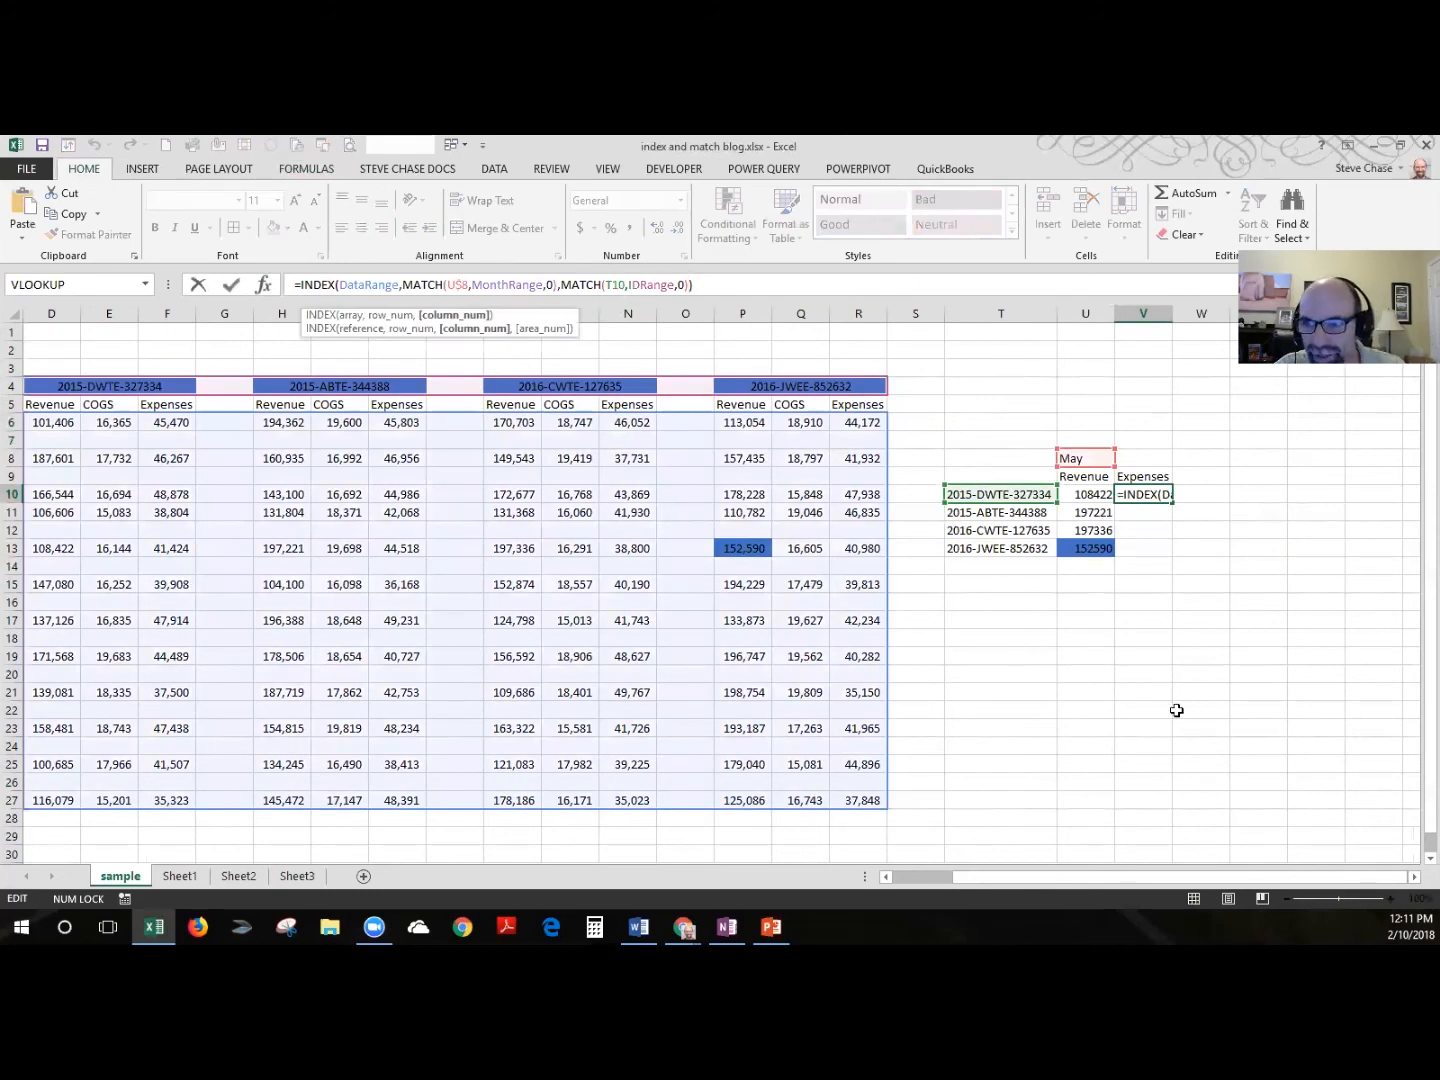
left_click_drag(1158, 878, 1127, 875)
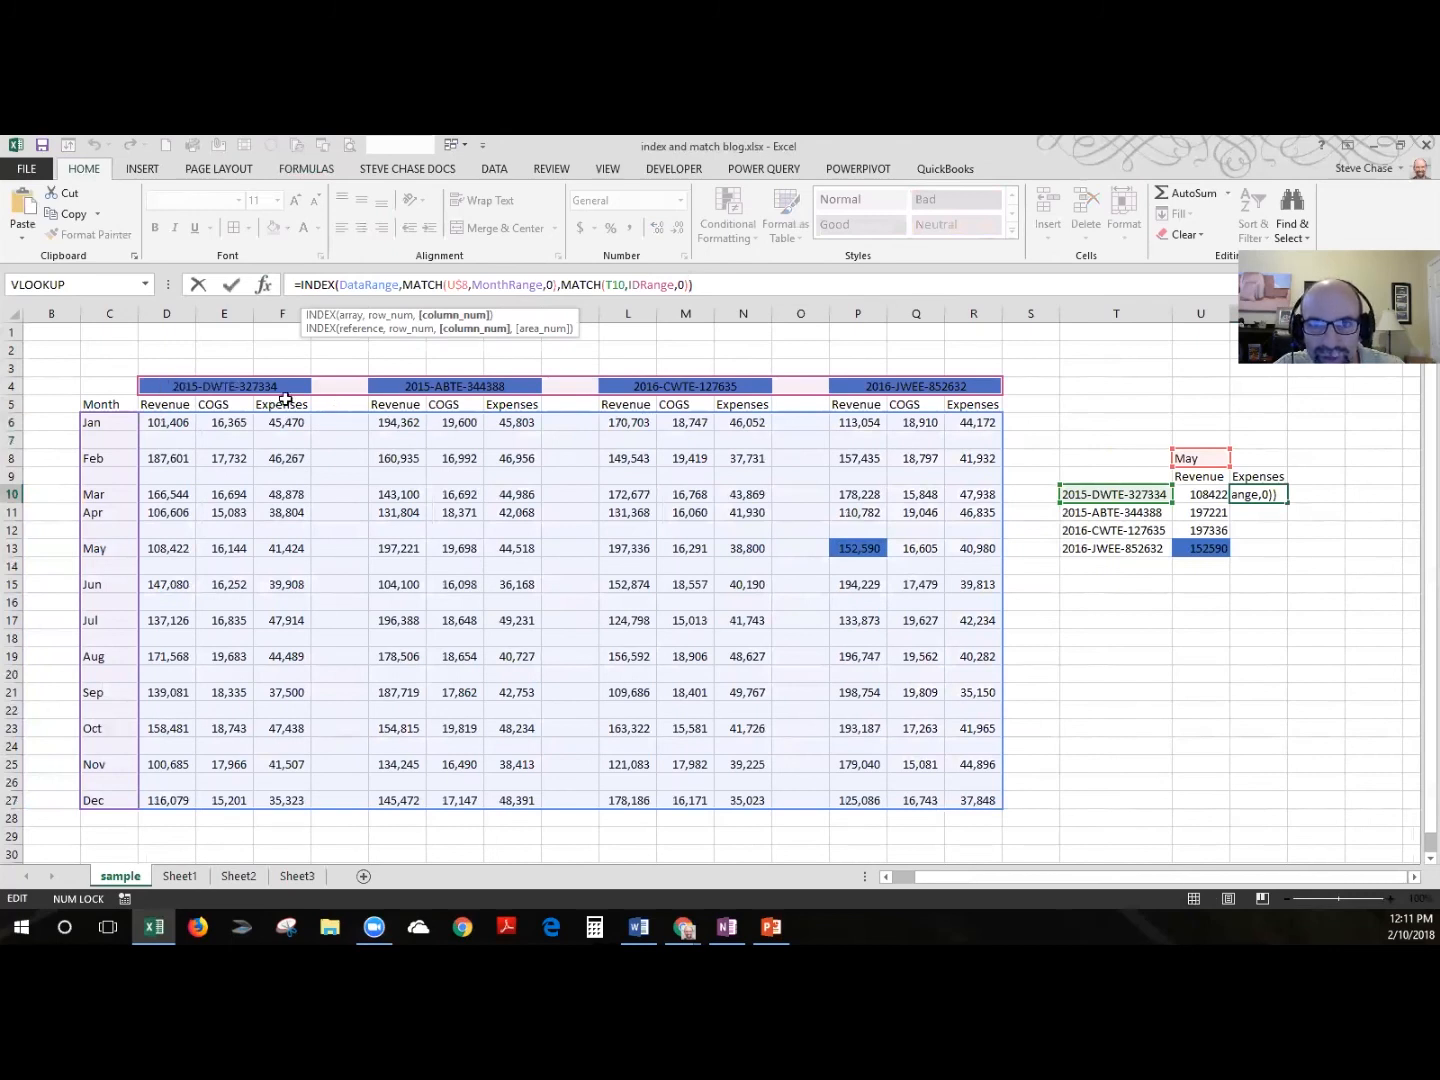
left_click(689, 285)
type("+")
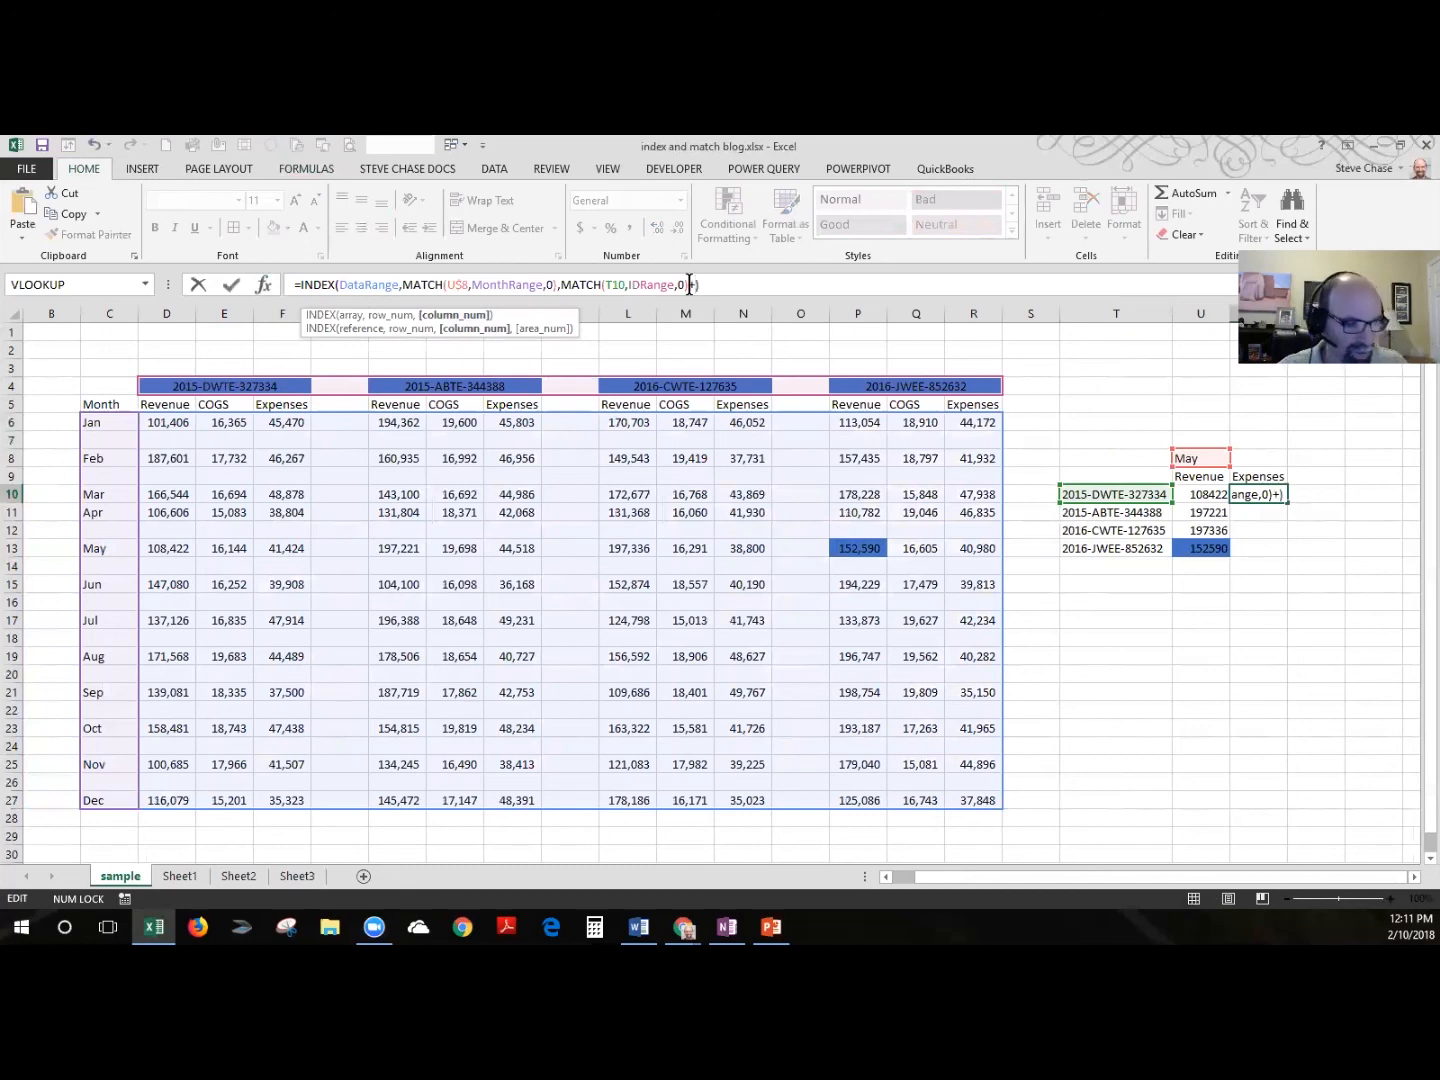
type("2")
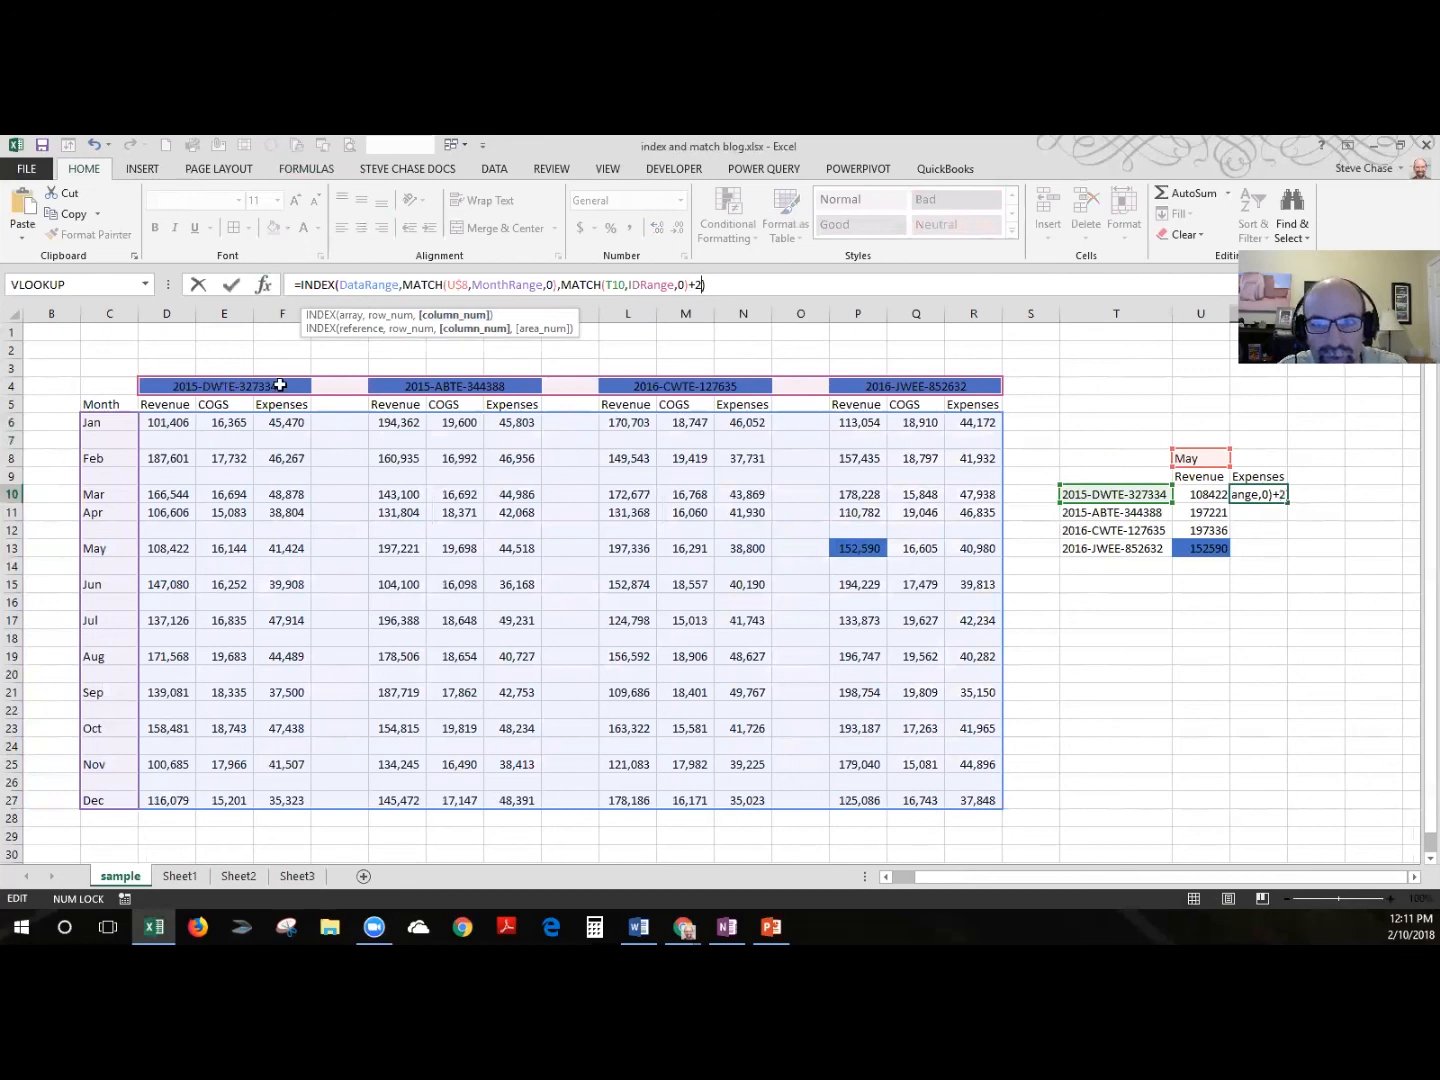
left_click(232, 284)
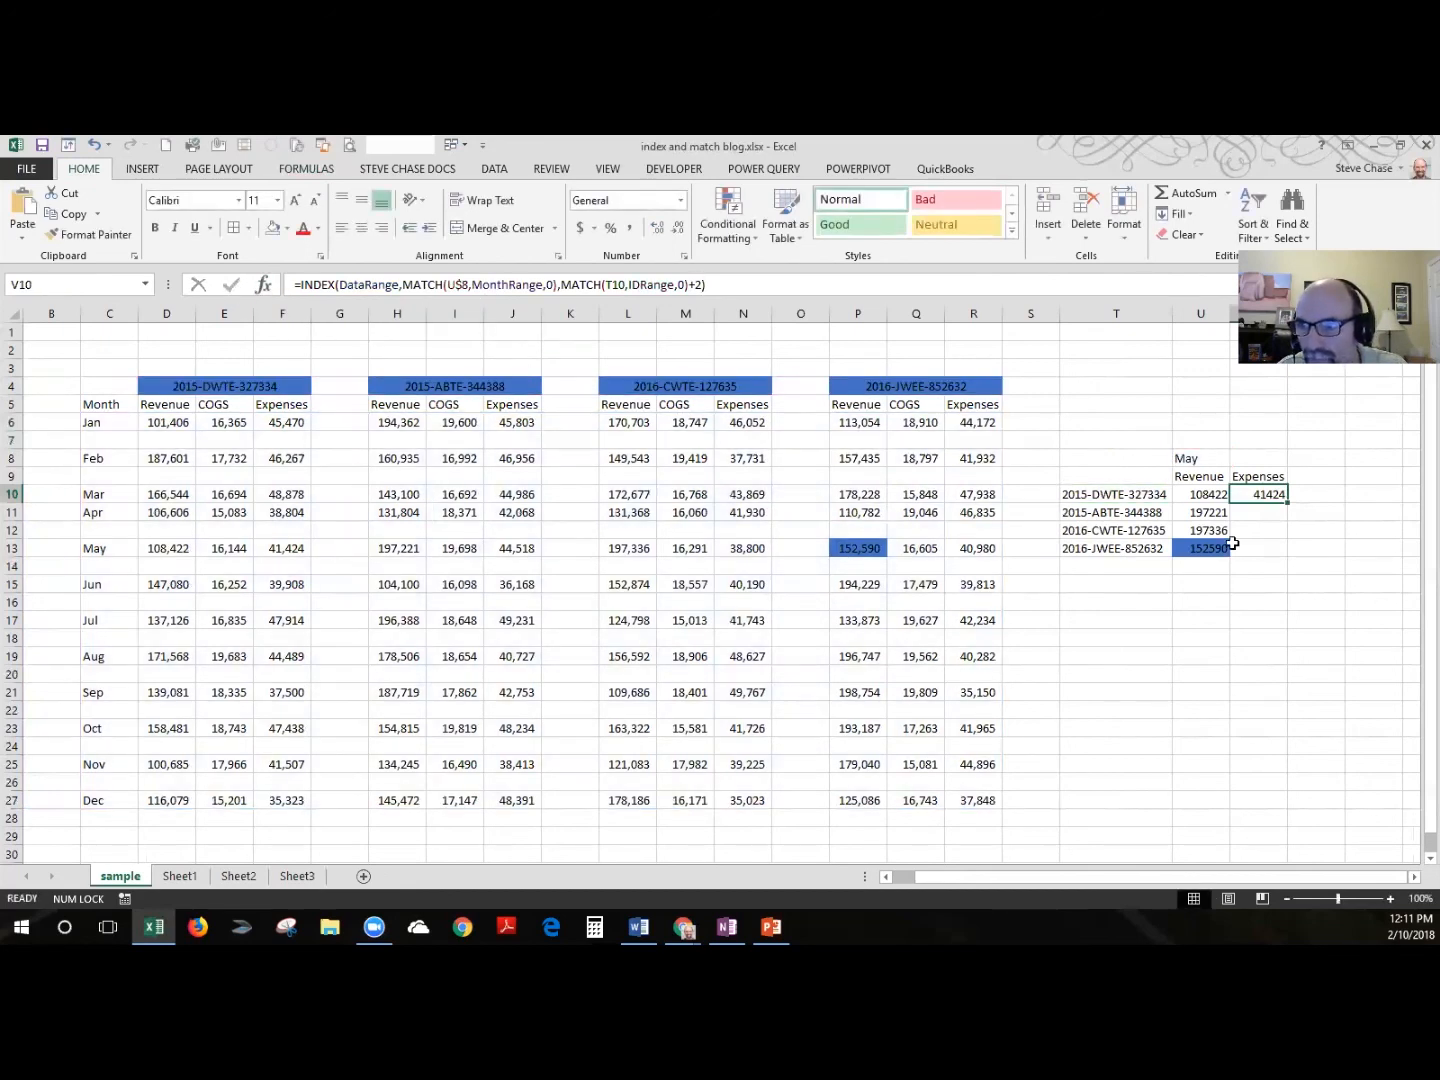
left_click_drag(1288, 501, 1288, 553)
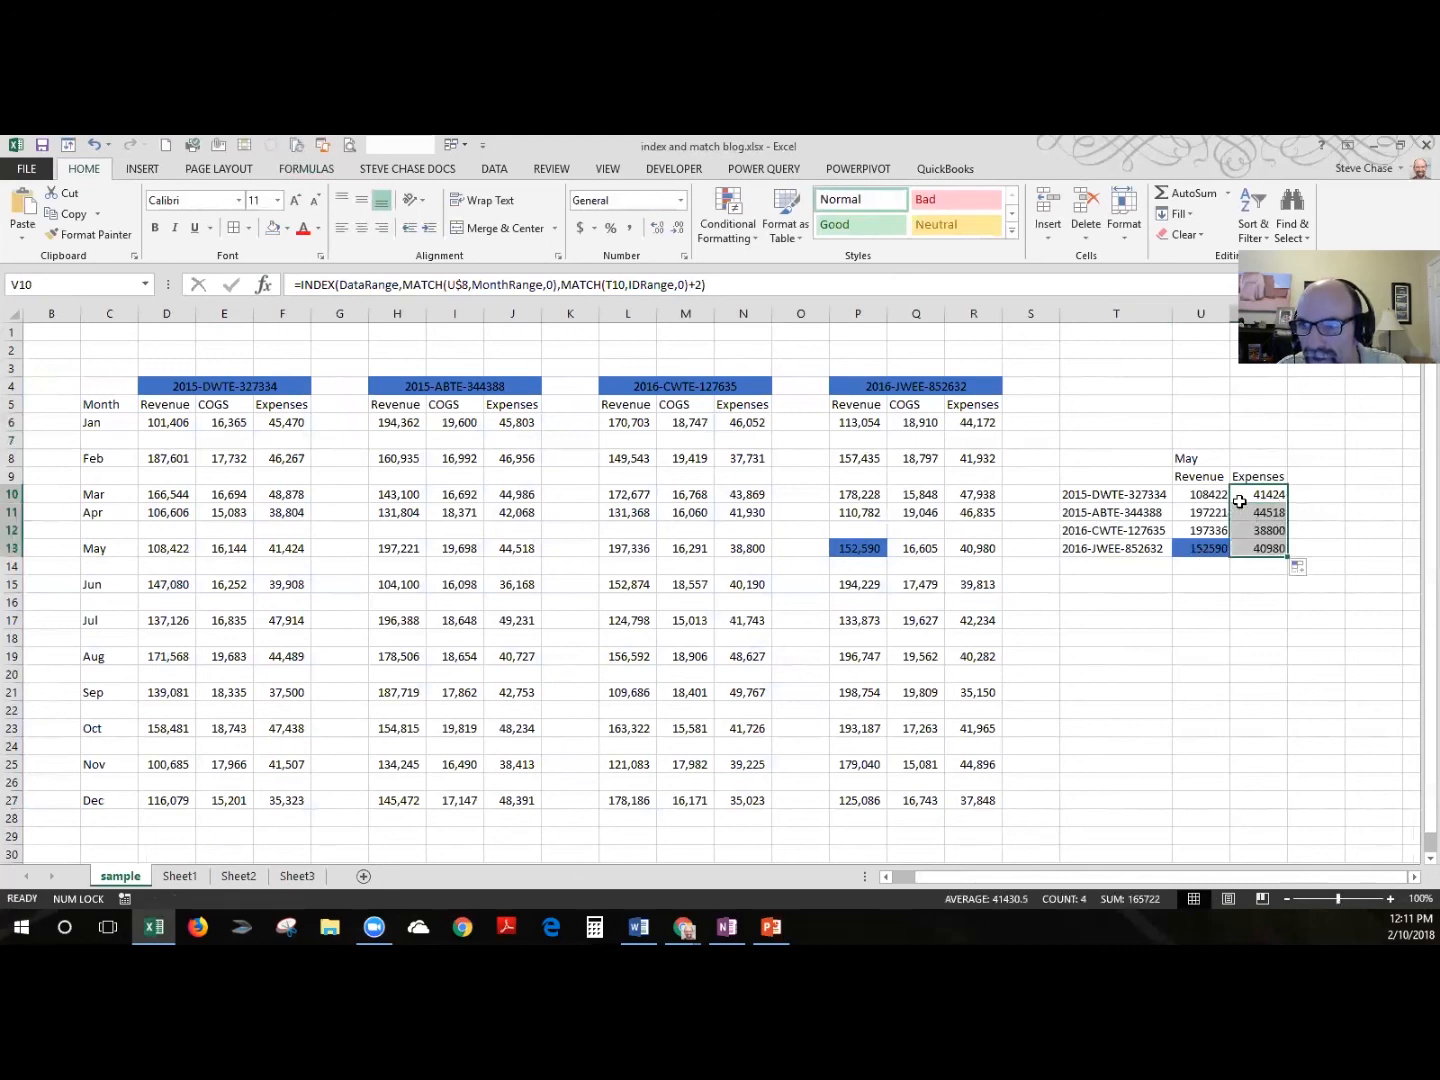
- Highlight the May expenses source value in F13 and the matching lookup result in V10 with blue fill
left_click(1249, 497)
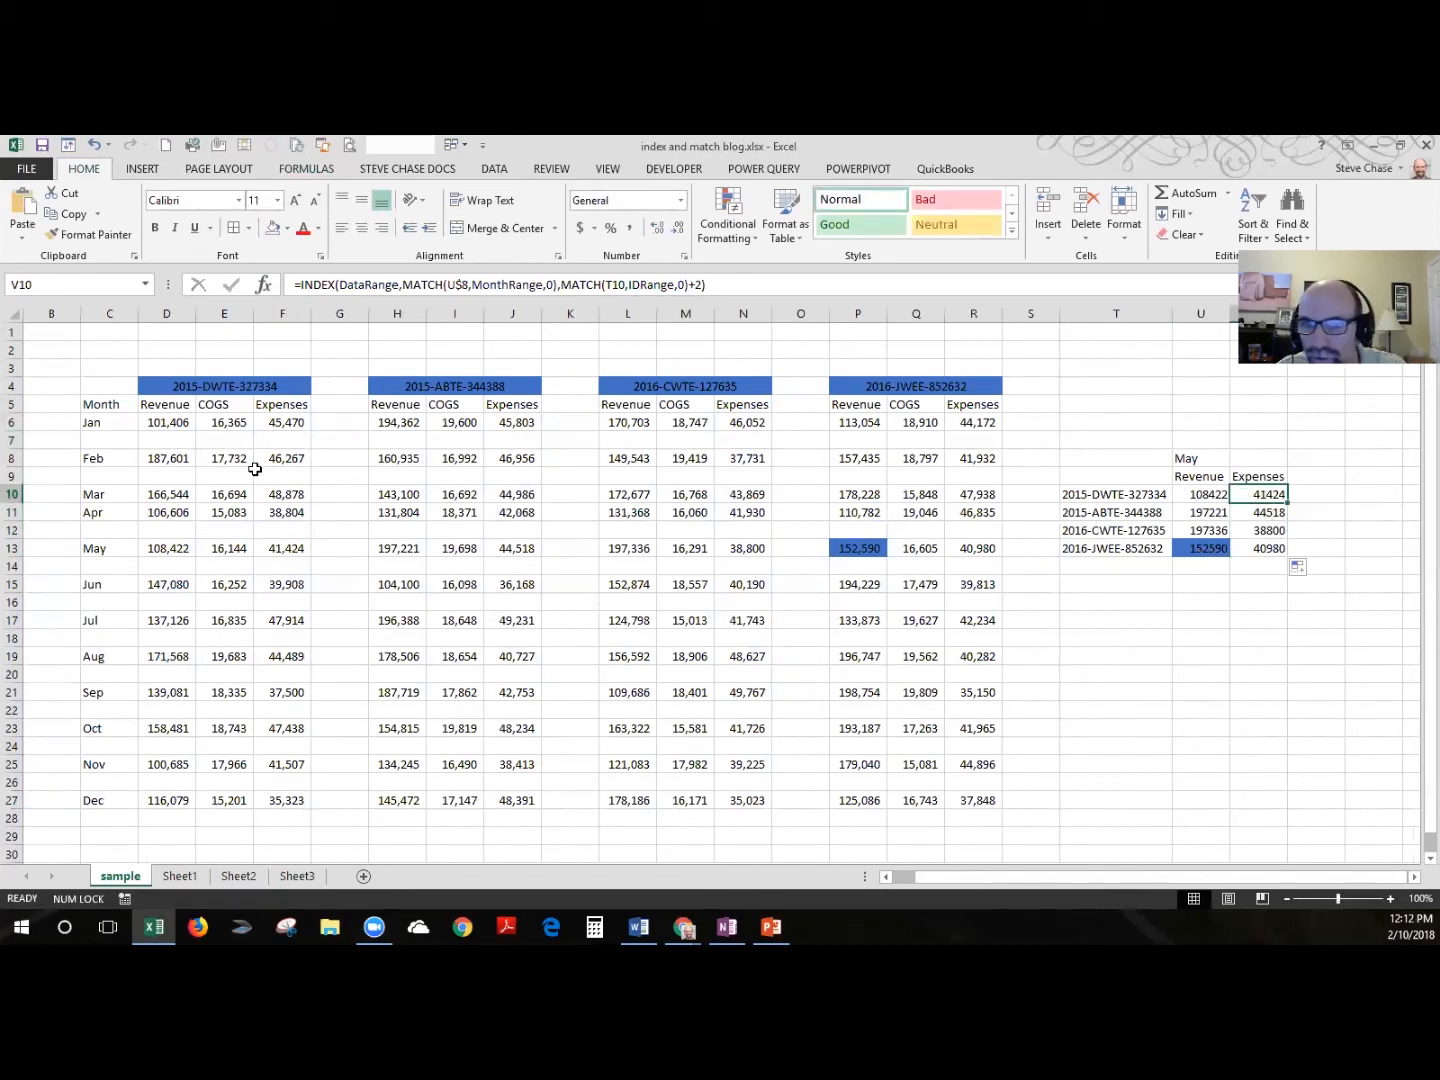
left_click(277, 550)
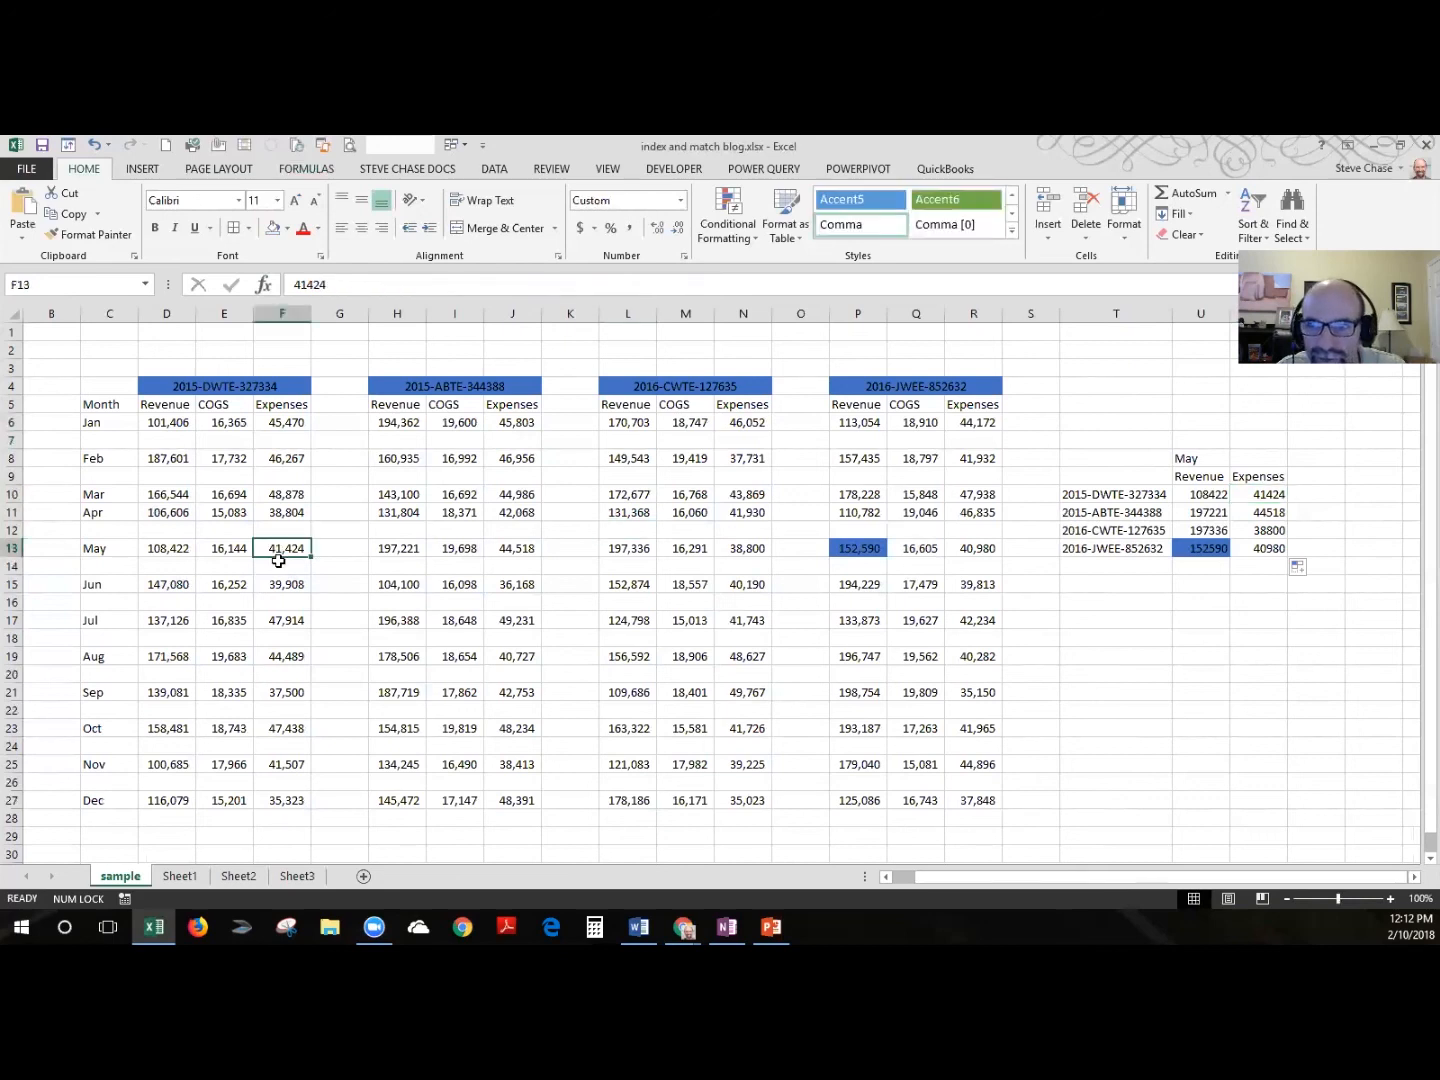
left_click(287, 228)
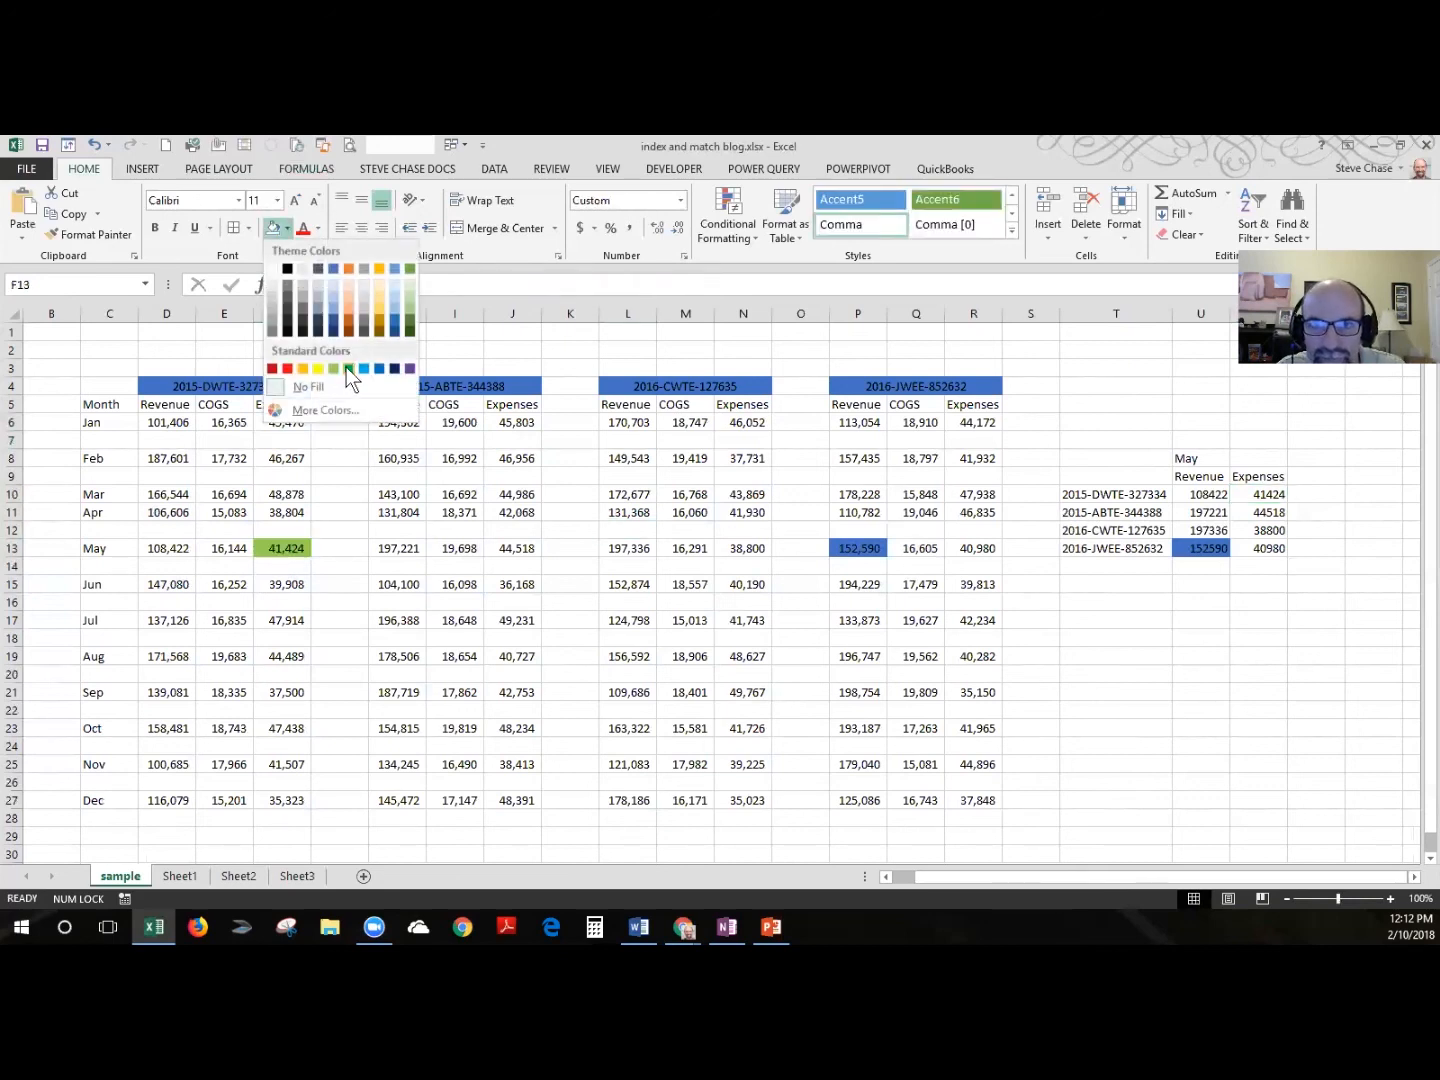
left_click(377, 367)
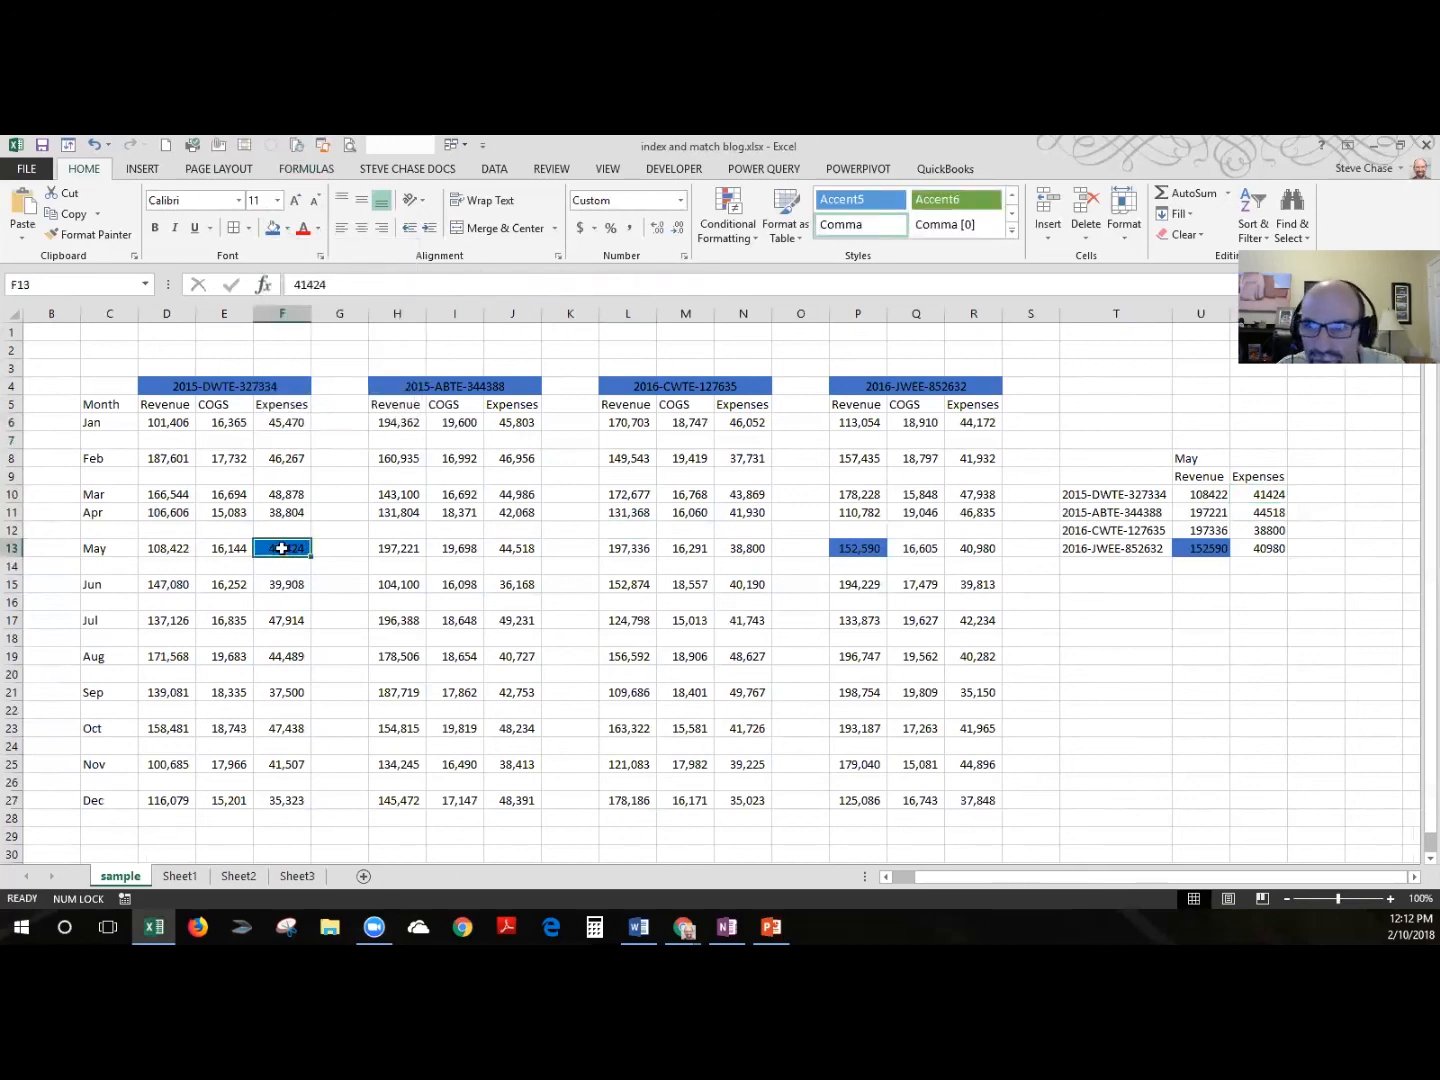
left_click(1271, 494)
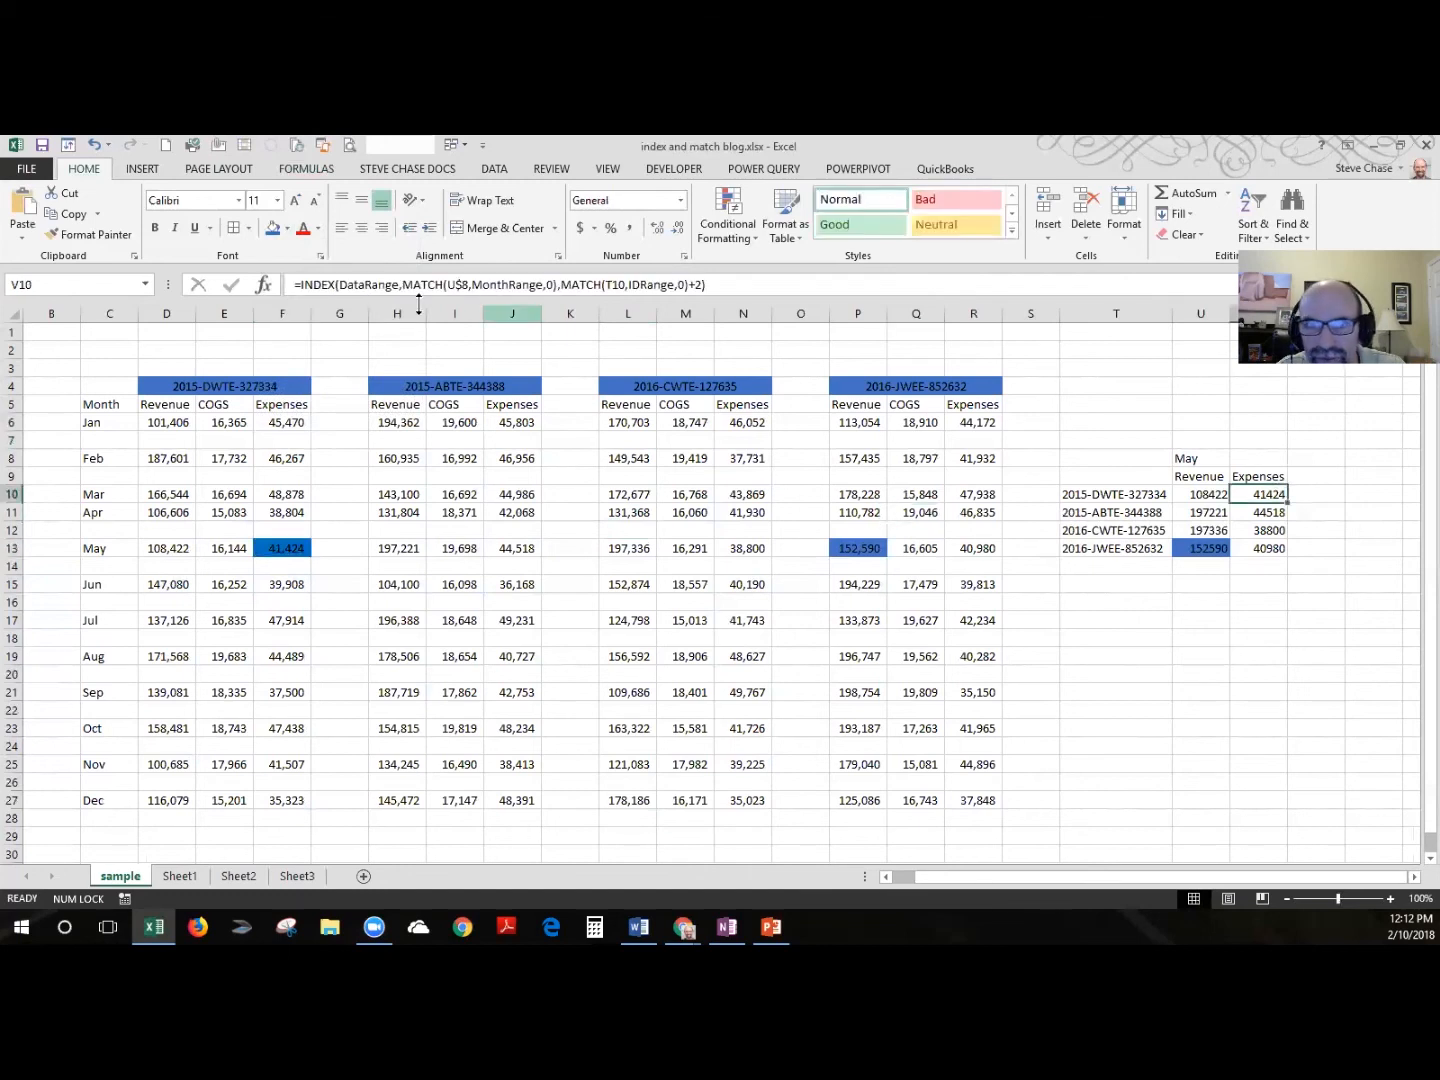
left_click(274, 229)
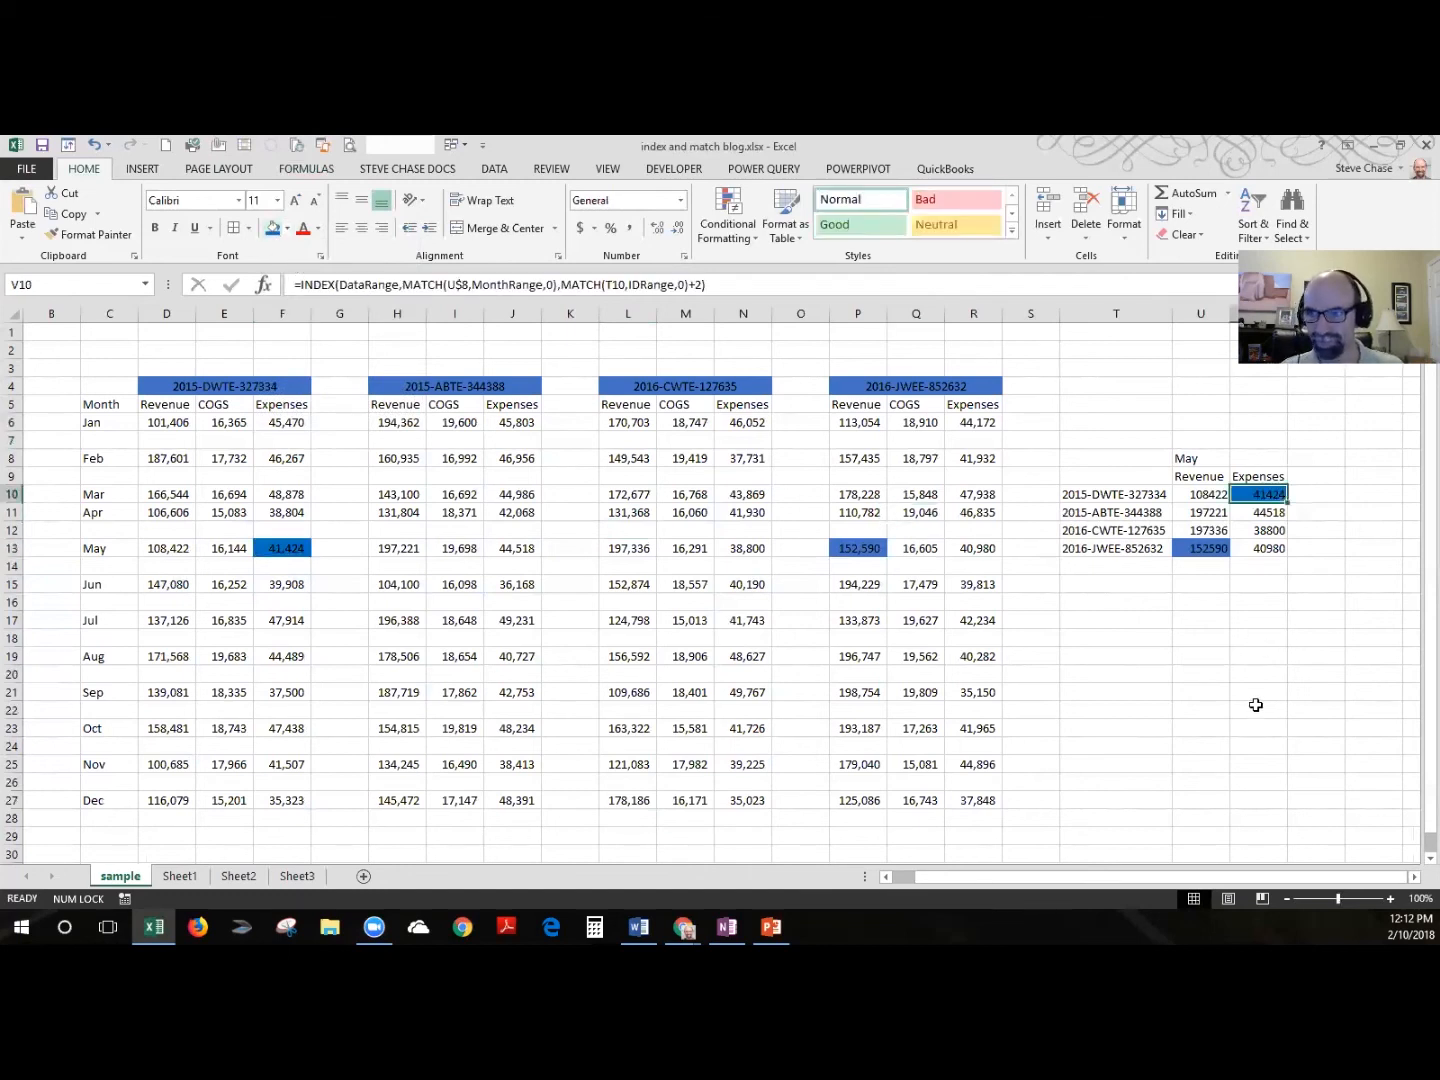
- Change the lookup month in U8 to Jan
left_click(1209, 461)
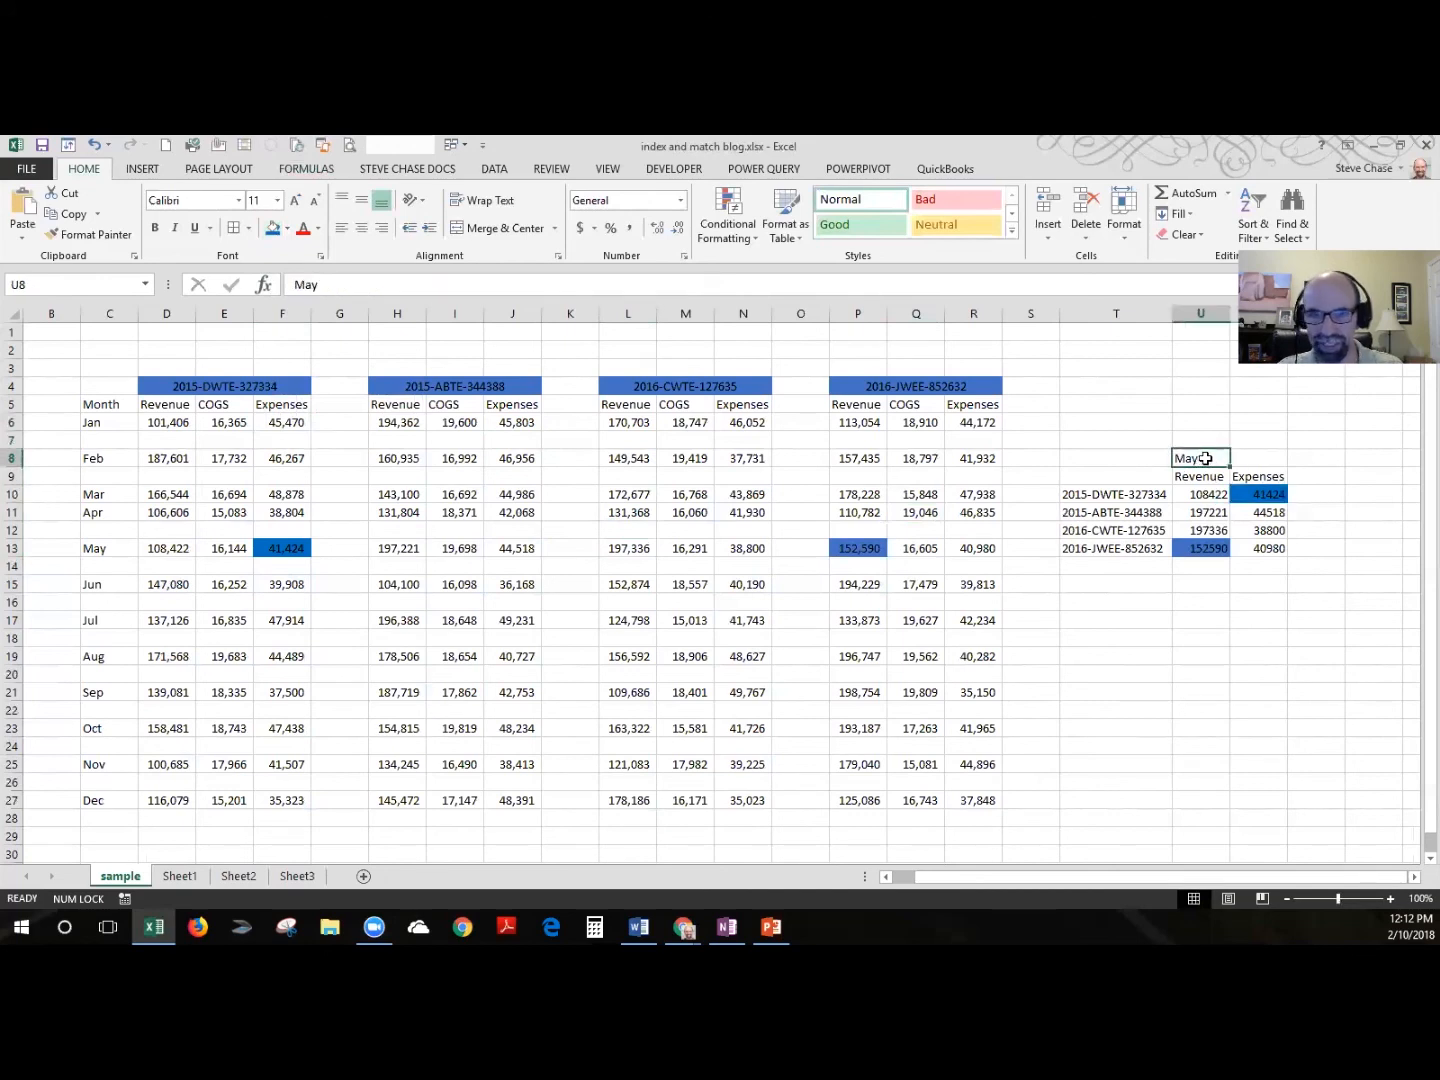
type("Jan")
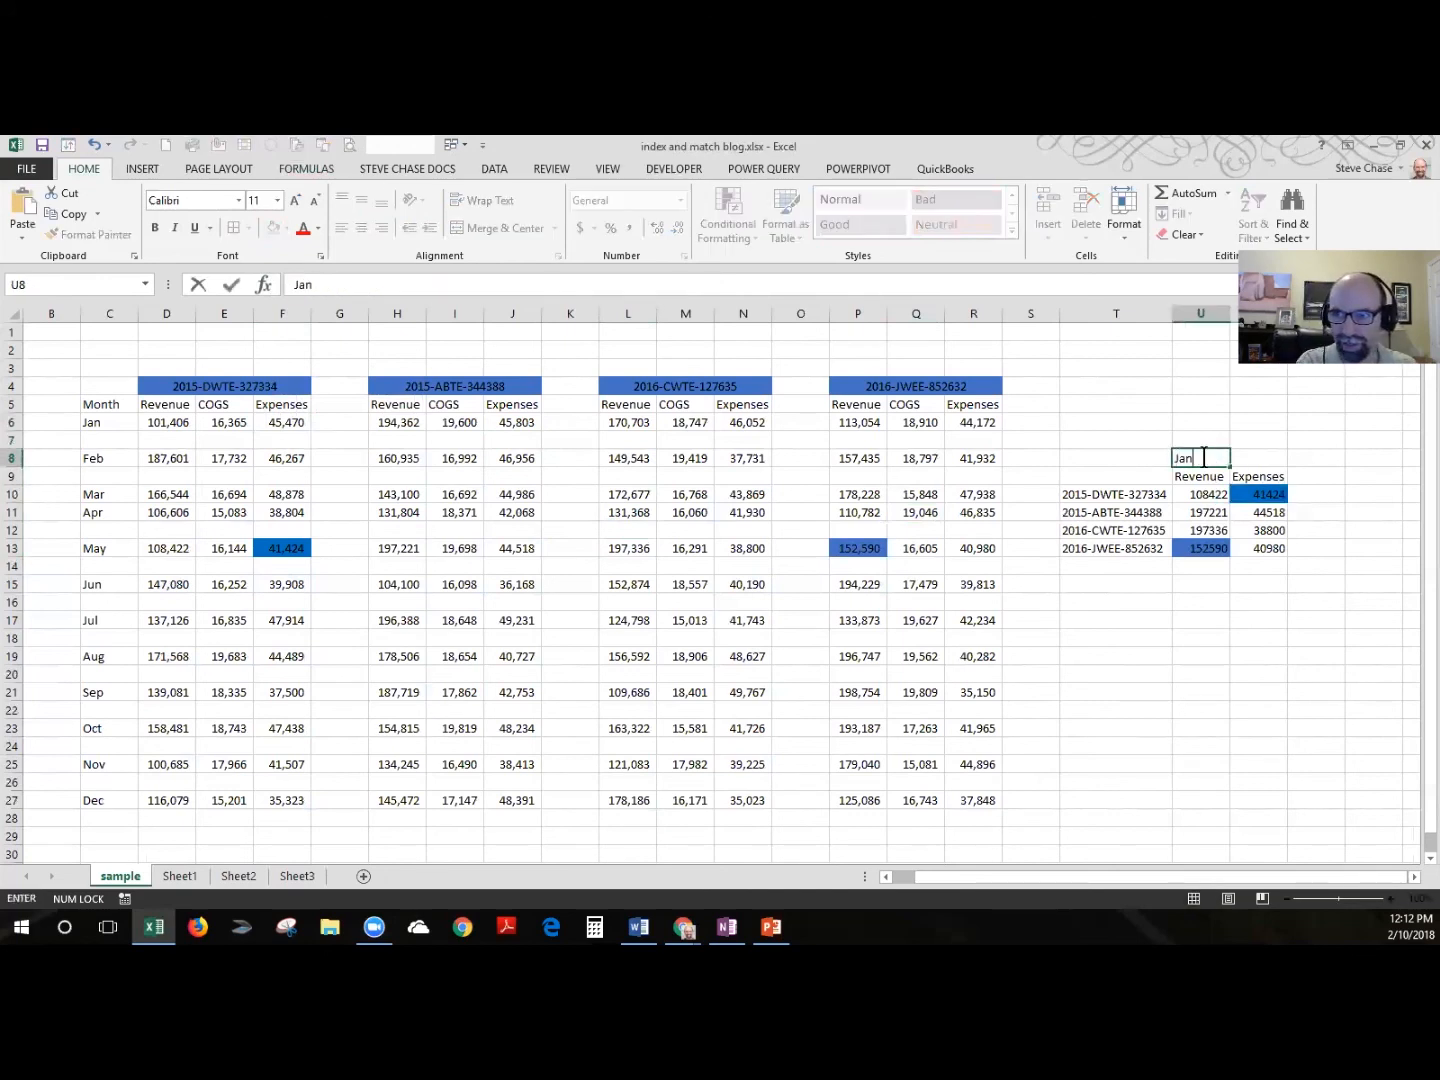
key("Return")
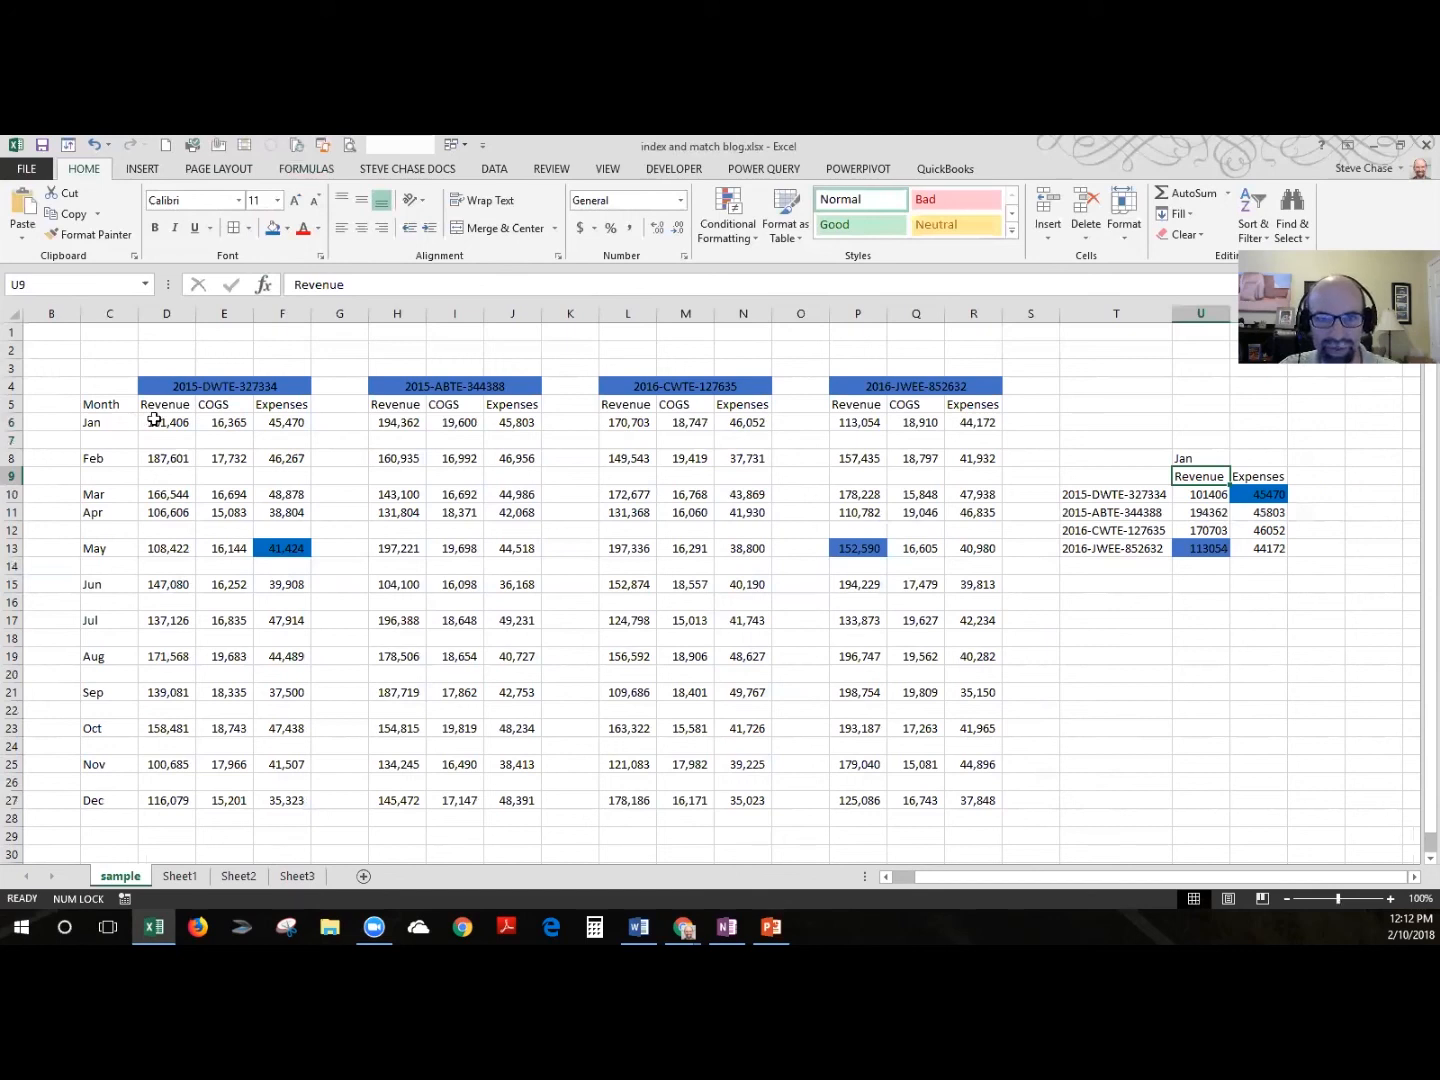
- Select the full data range D6:R27 to review it and switch to the PowerPoint slide show with the Resources slide
left_click_drag(150, 421, 609, 642)
left_click_drag(929, 793, 959, 799)
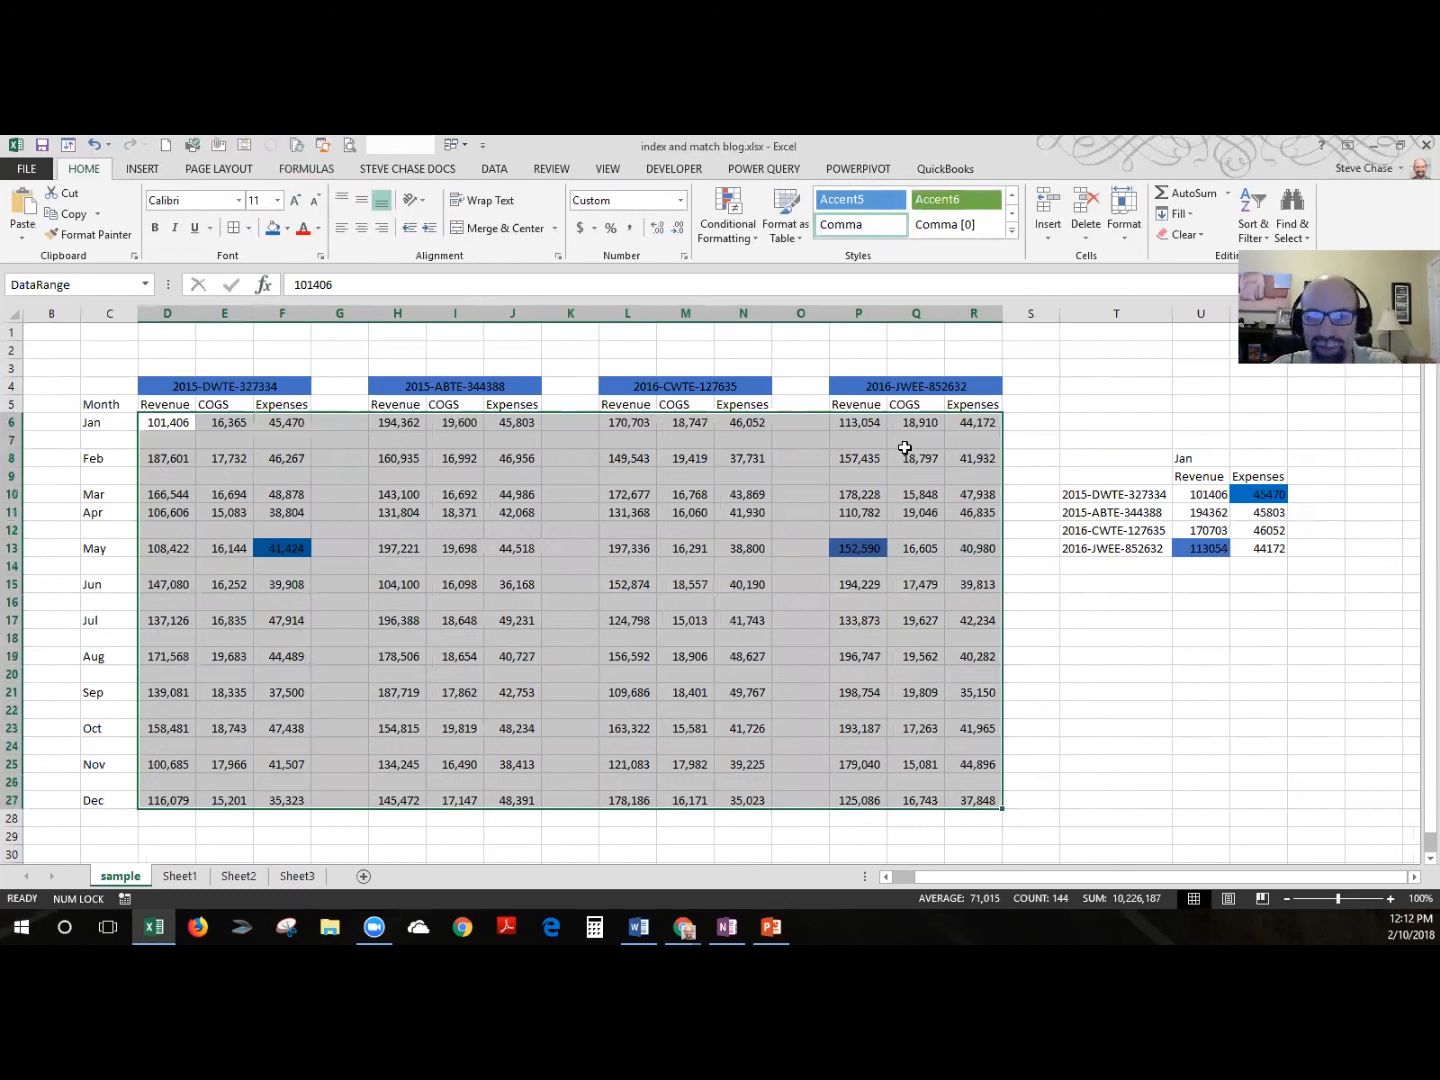
mouse_move(771, 927)
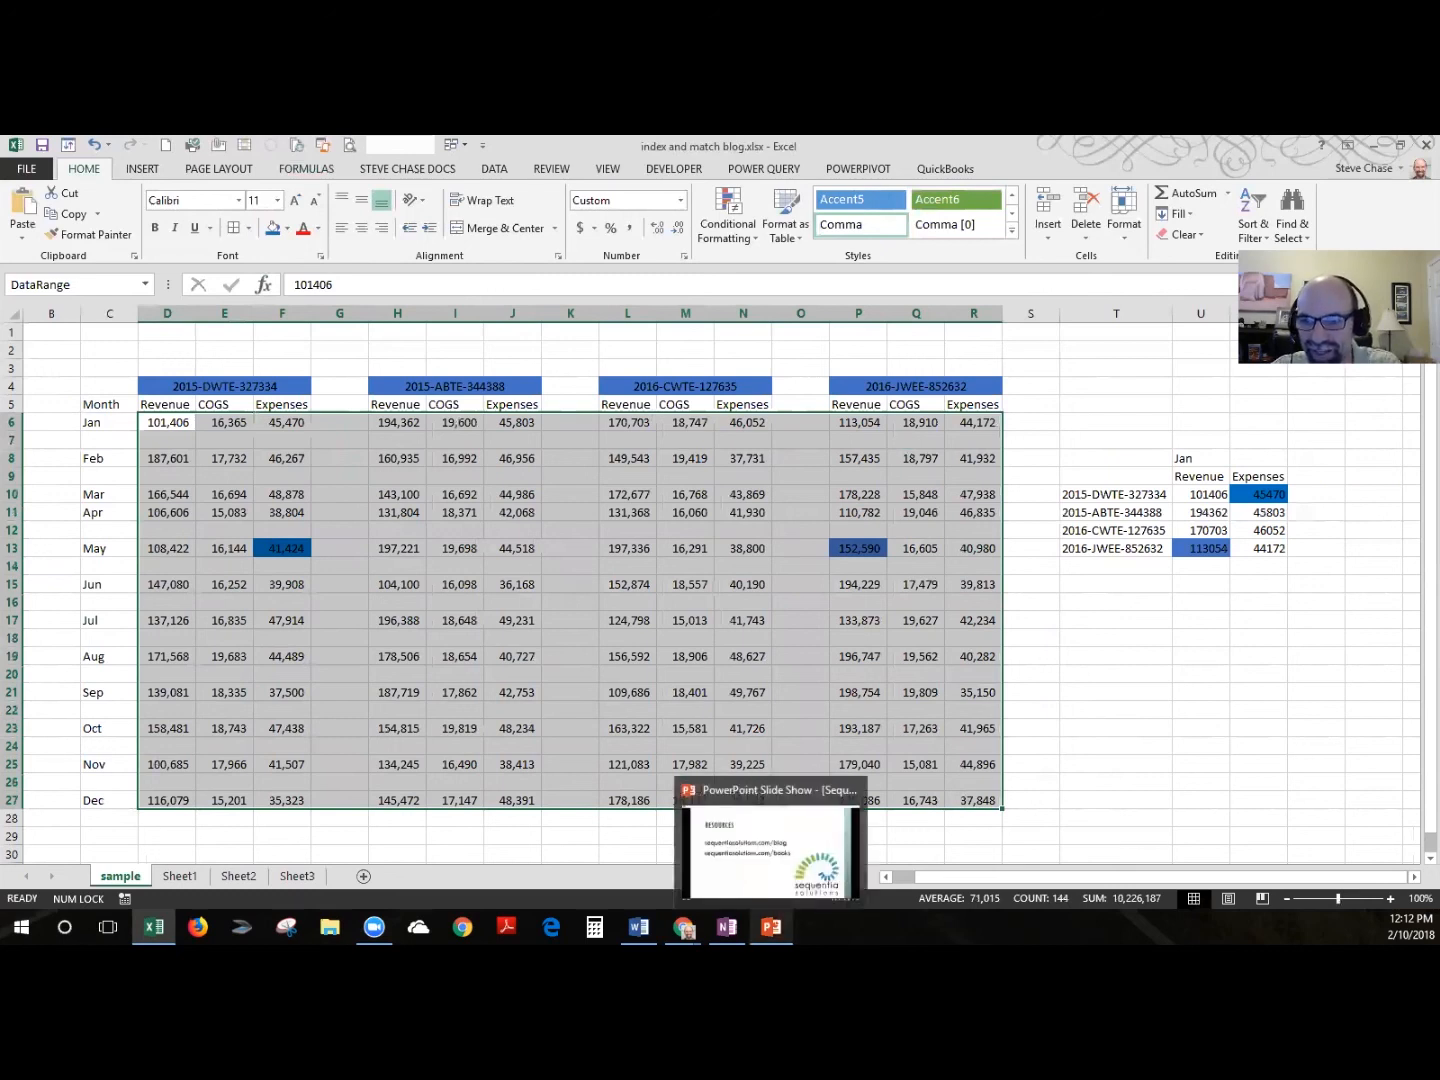
left_click(771, 888)
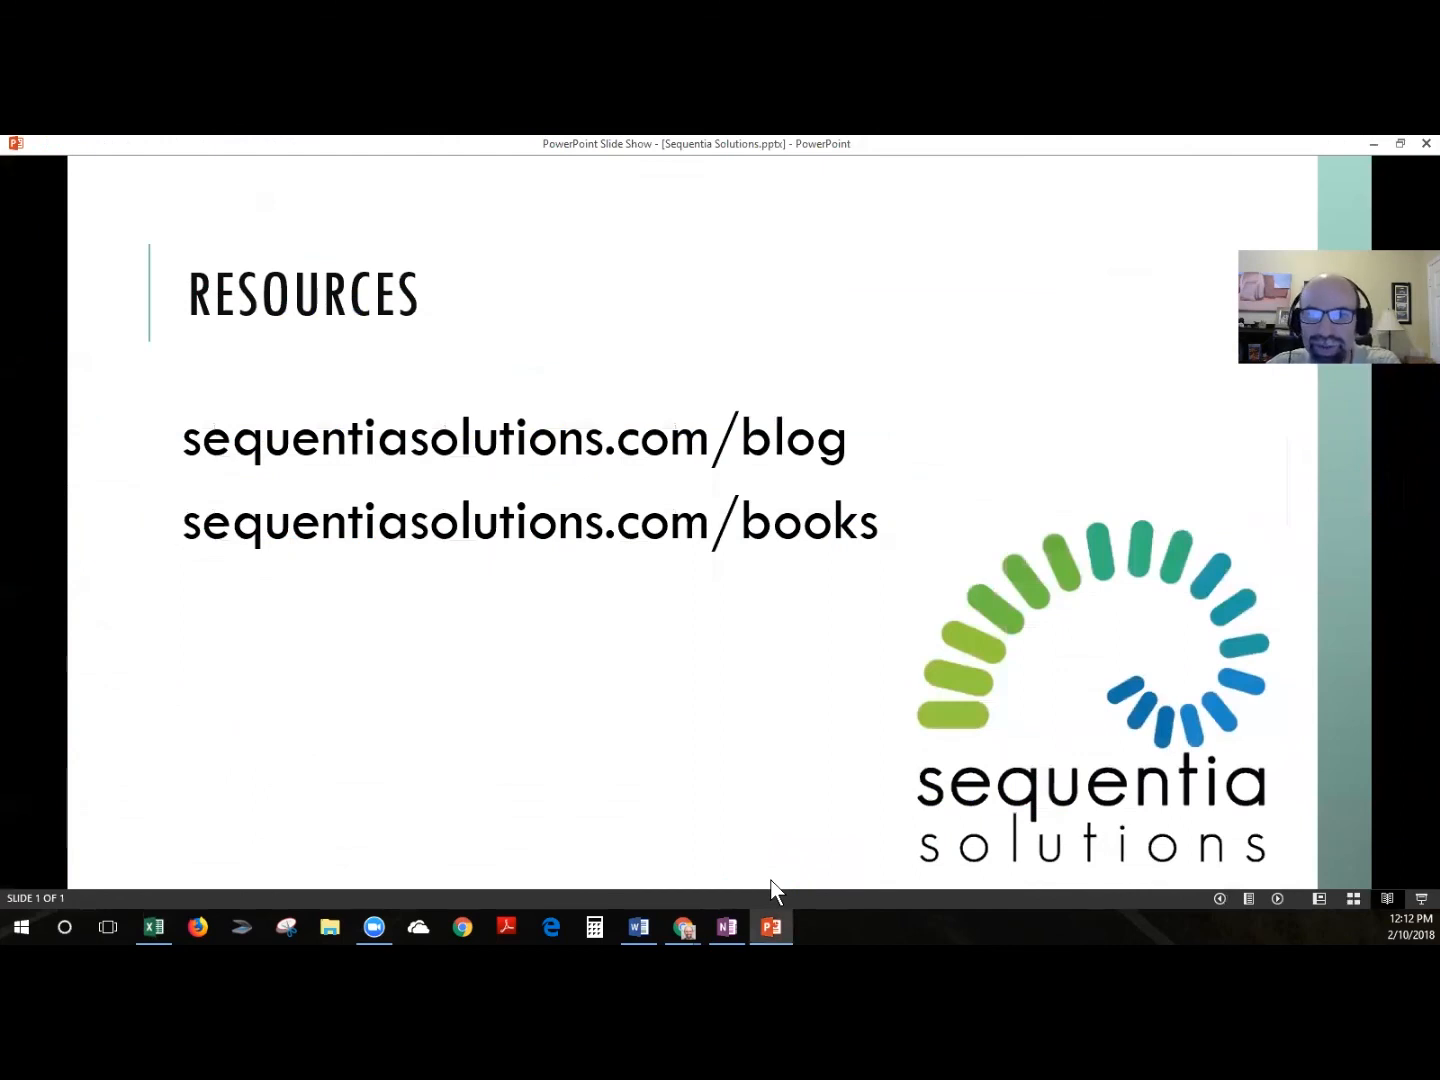